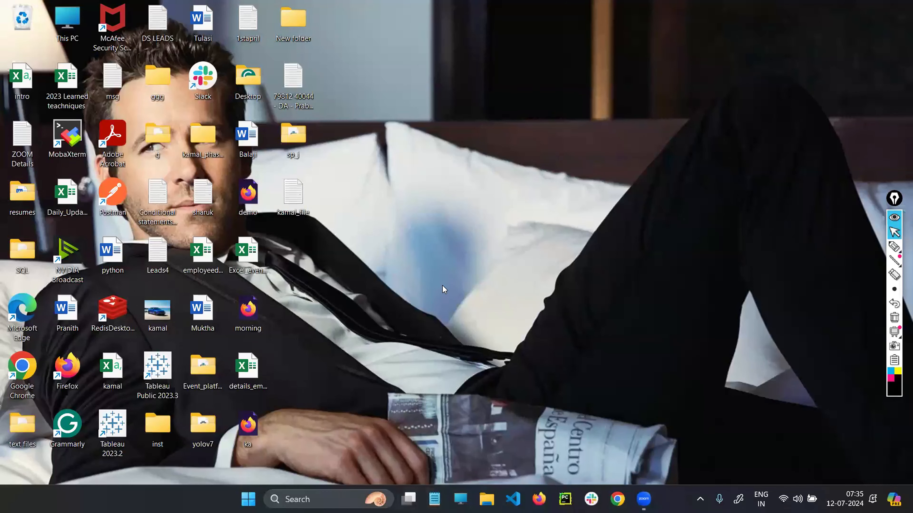
# Step: Write "Excel -> Tableau -> EDA" on the first line of the empty note
pyautogui.scroll(14, 191, 172)
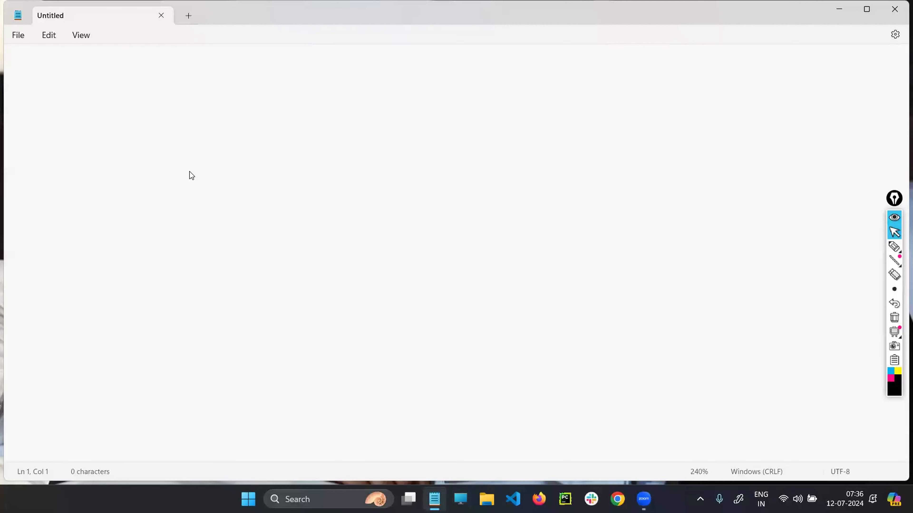
pyautogui.write('Excel ')
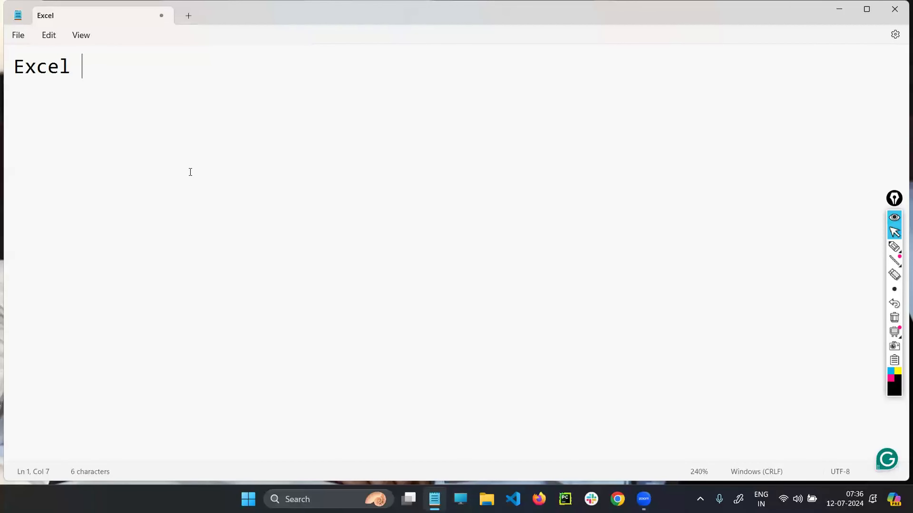
pyautogui.write('-> Ta')
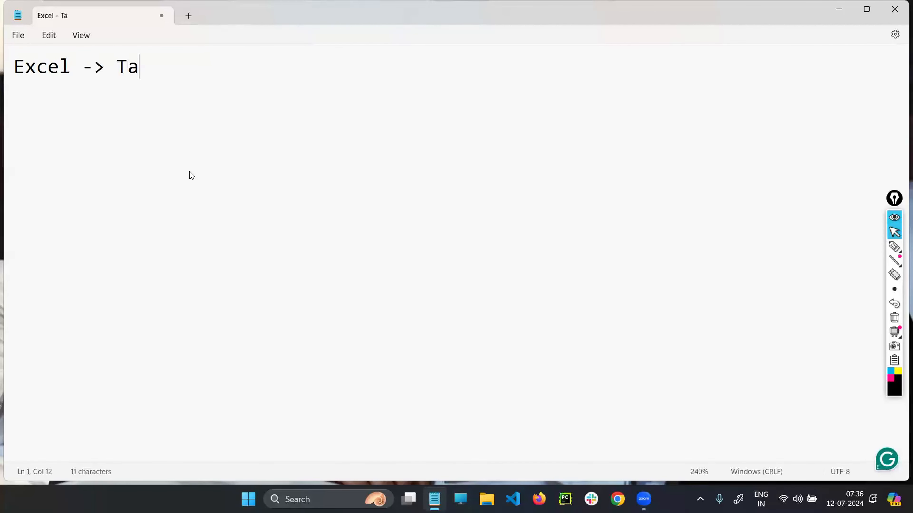
pyautogui.write('bleau ')
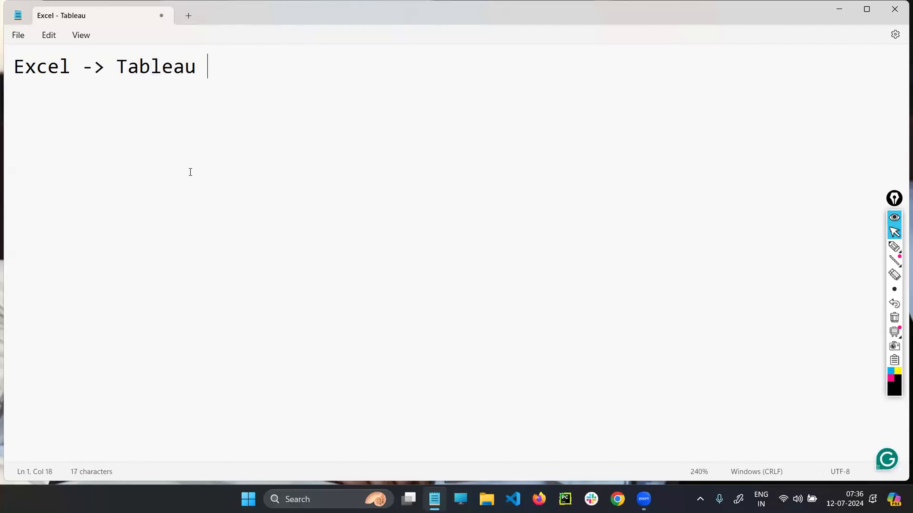
pyautogui.write('-> EDA')
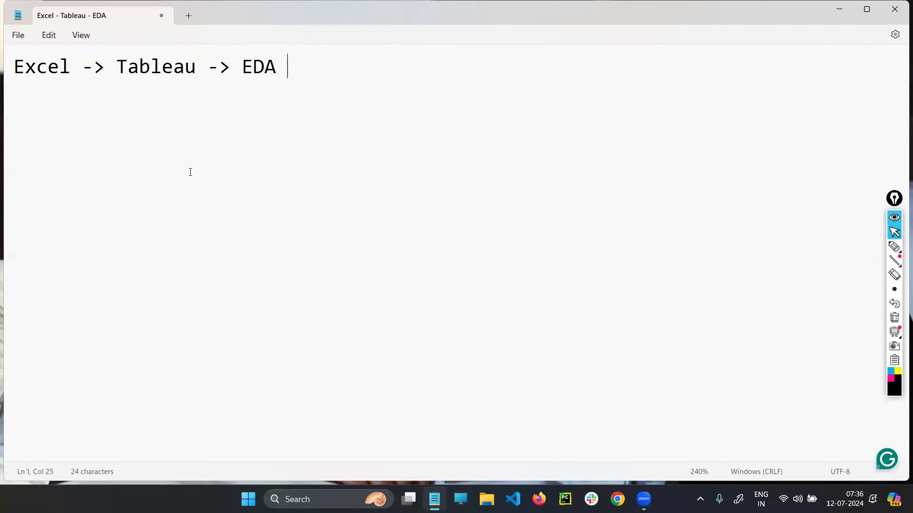
# Step: Add "[Graphical Manner]" in square brackets after EDA in the note
pyautogui.write('[]')
pyautogui.press('Left')
pyautogui.write('Graphical M')
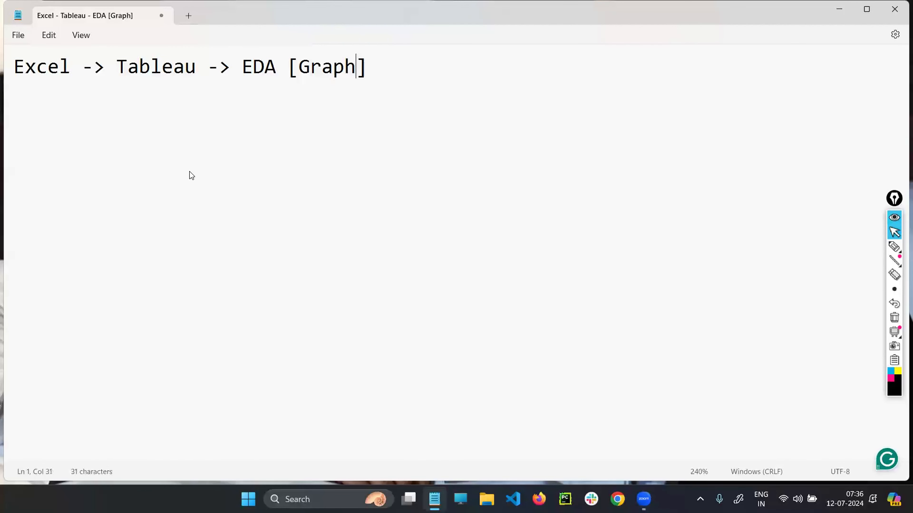
pyautogui.press('BackSpace')
pyautogui.press('BackSpace')
pyautogui.press('BackSpace')
pyautogui.press('BackSpace')
pyautogui.write('al Manner')
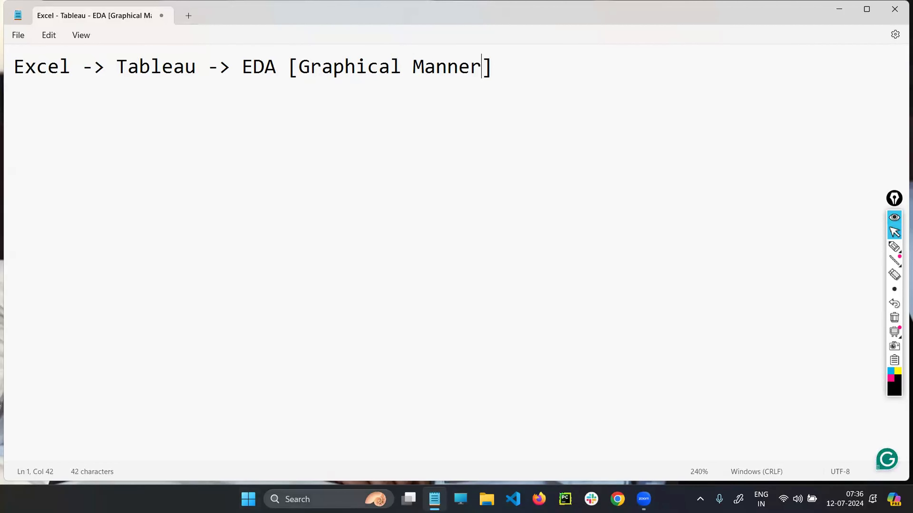
# Step: Find Tableau Public 2023.3 on the computer and launch it
pyautogui.click(323, 499)
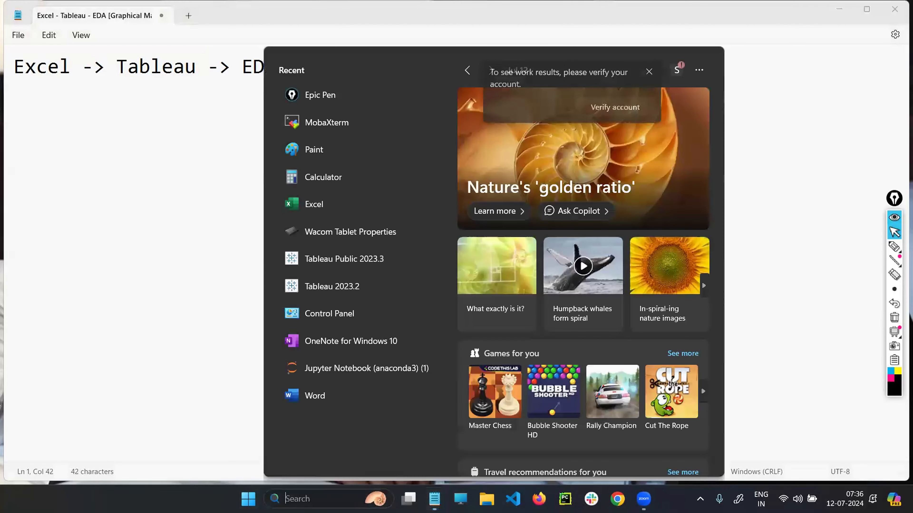
pyautogui.write('tableau Public 2023.3')
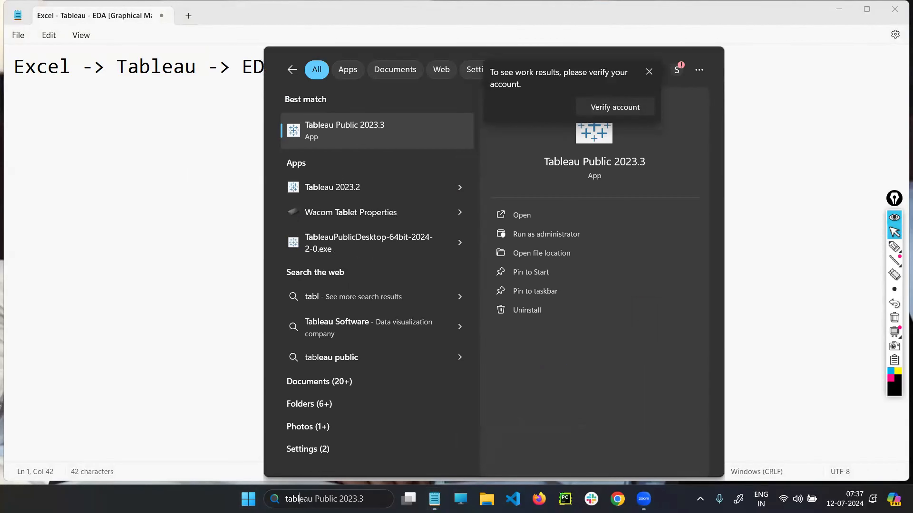
pyautogui.click(386, 137)
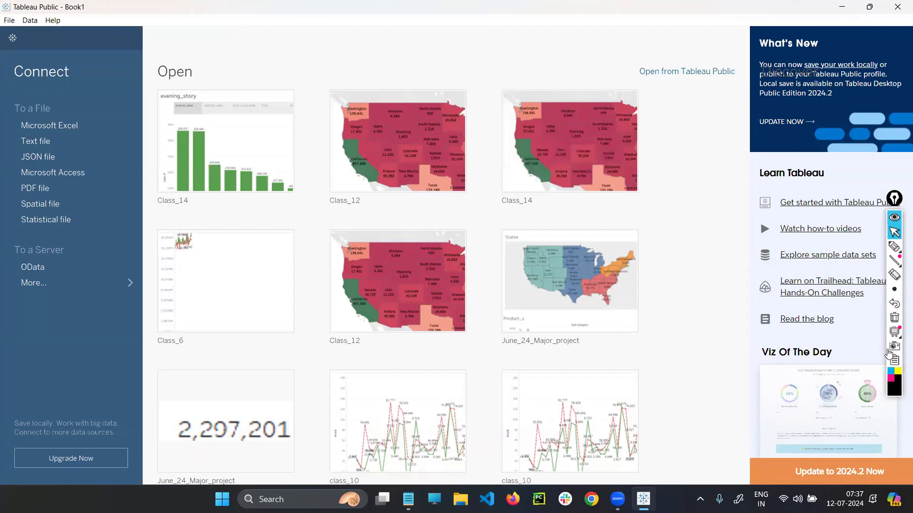
# Step: Outline the saved workbook thumbnails on the Tableau start page with a red annotation rectangle, and undo the annotation
pyautogui.click(893, 367)
pyautogui.click(868, 387)
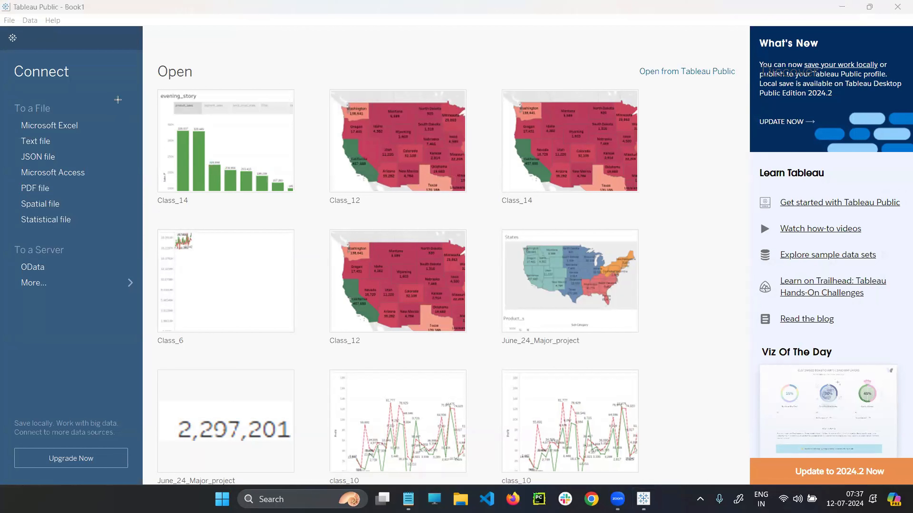
pyautogui.moveTo(150, 85); pyautogui.dragTo(358, 314)
pyautogui.moveTo(502, 367); pyautogui.dragTo(720, 475)
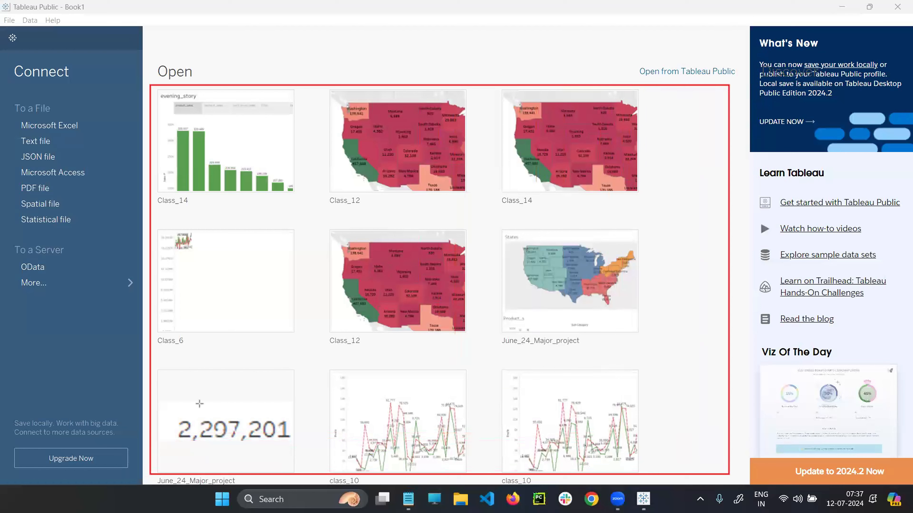
pyautogui.hotkey('ctrl', 'z')
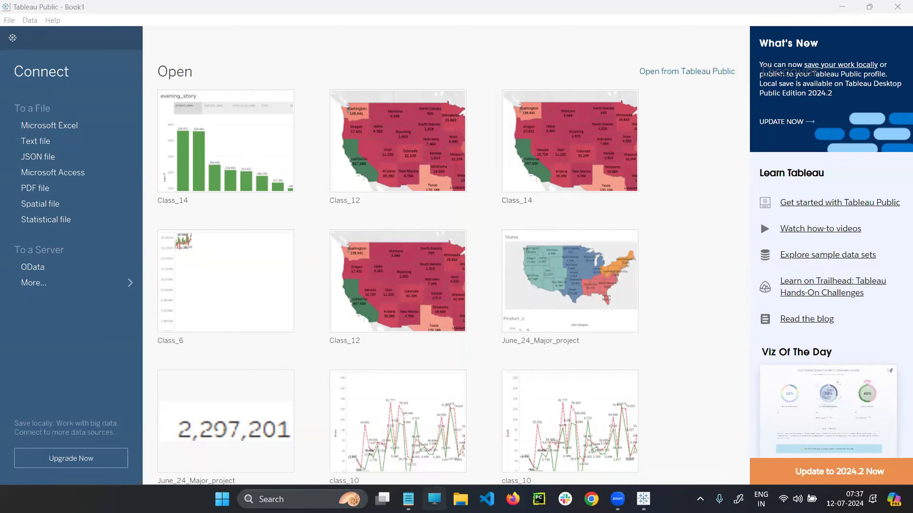
# Step: Switch to File Explorer with the Downloads folder open
pyautogui.press('super+e')
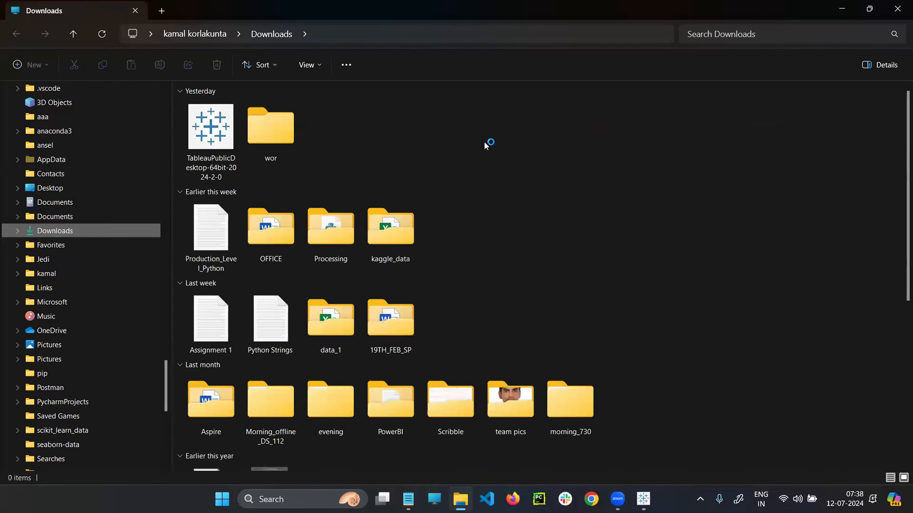
pyautogui.click(808, 37)
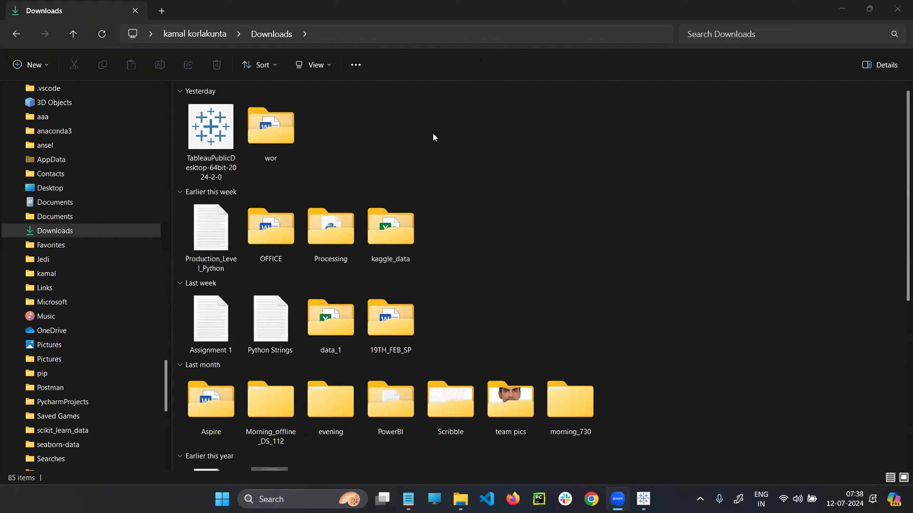
pyautogui.click(797, 499)
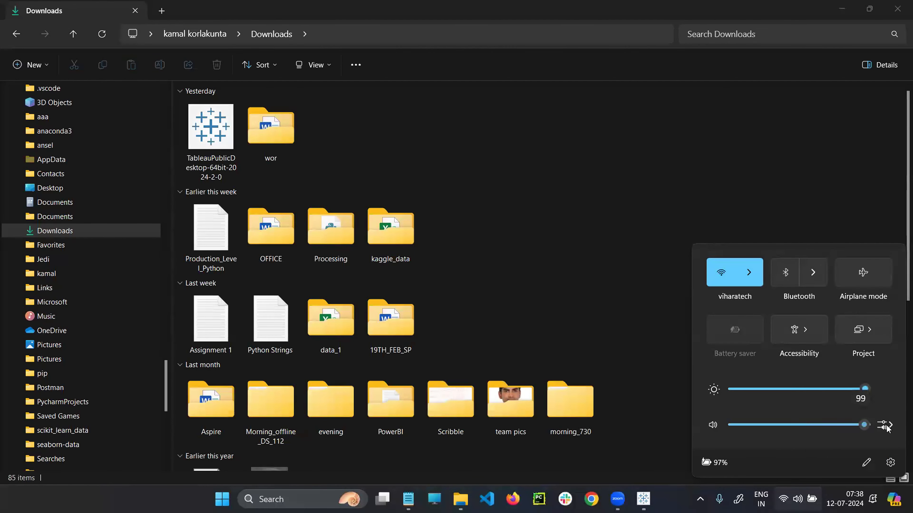
pyautogui.click(797, 499)
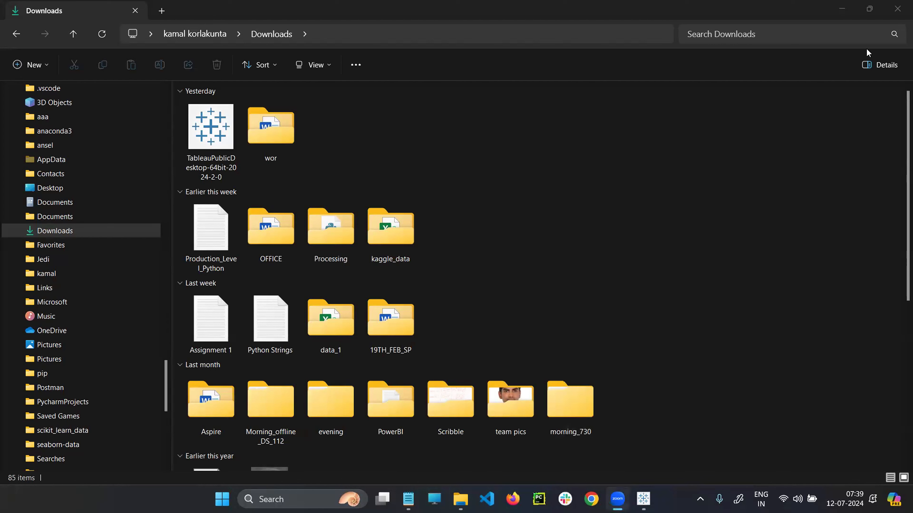
# Step: Search the Downloads folder for "super" and return to the folder's full listing
pyautogui.click(825, 38)
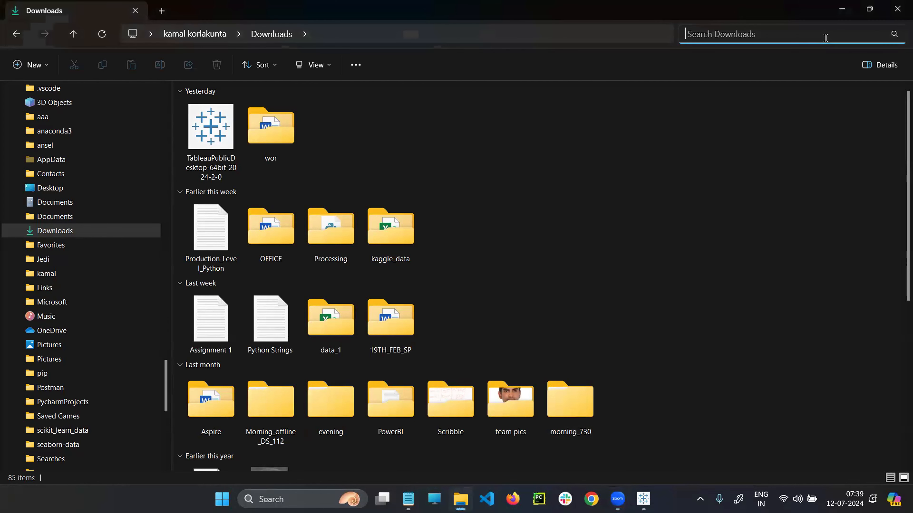
pyautogui.write('su')
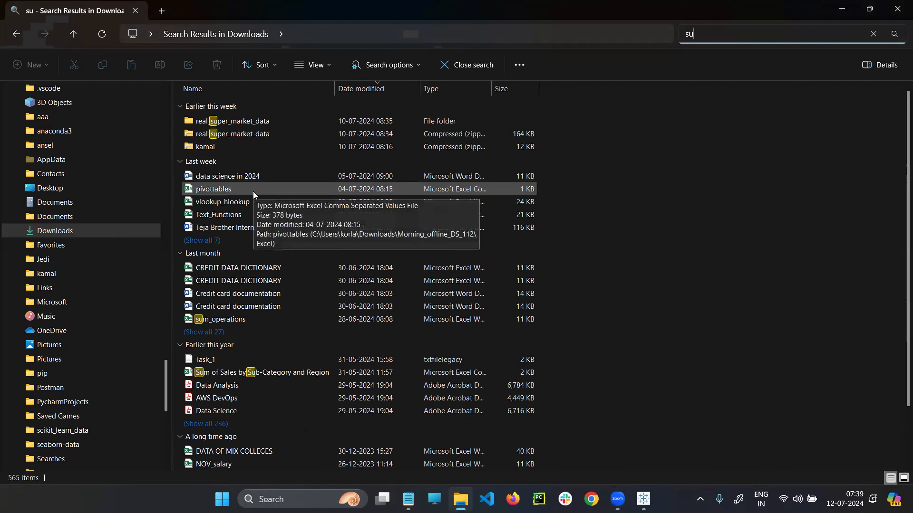
pyautogui.press('BackSpace')
pyautogui.press('BackSpace')
pyautogui.write('sup')
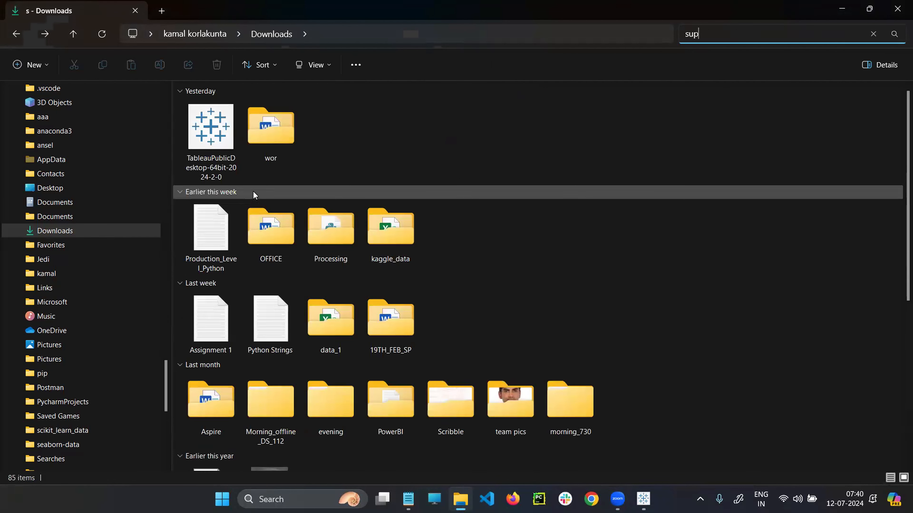
pyautogui.write('er')
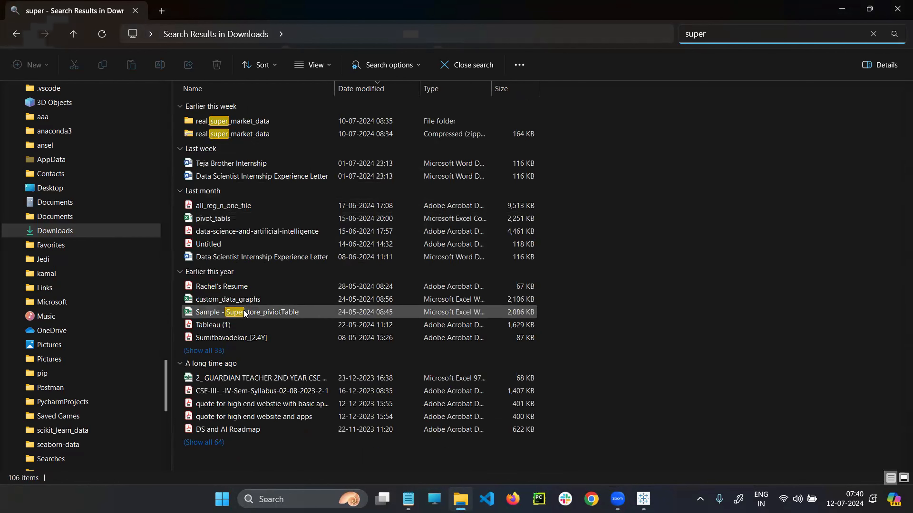
pyautogui.click(24, 38)
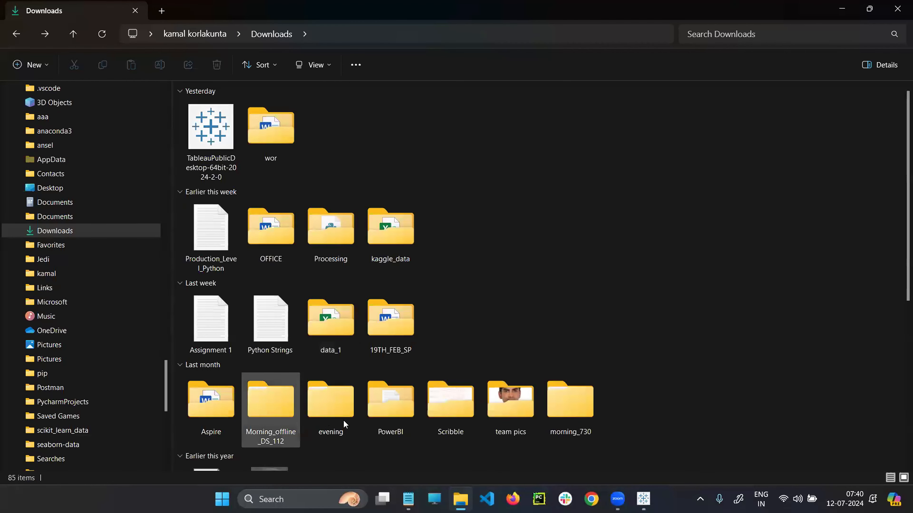
# Step: Open the Superstore file from evening > Tableau_June_E2E in Excel and dismiss the Office activation dialog
pyautogui.doubleClick(326, 406)
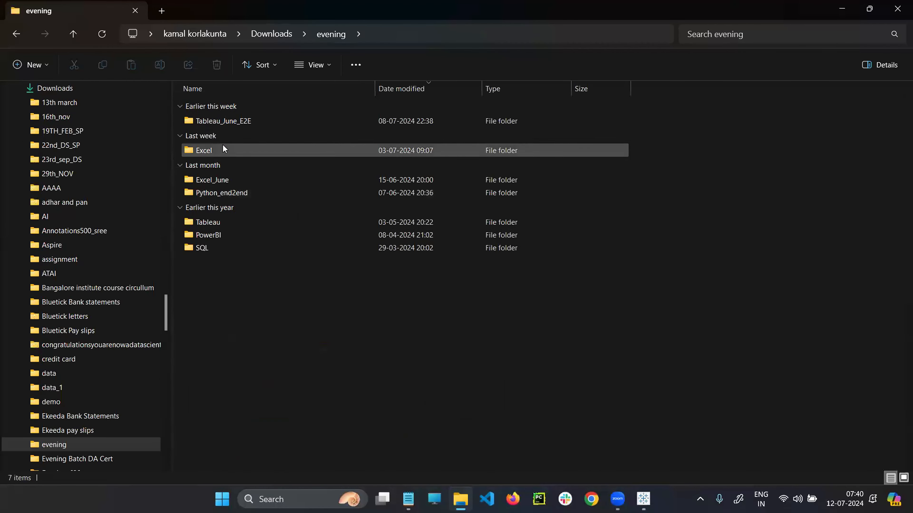
pyautogui.doubleClick(226, 121)
pyautogui.doubleClick(233, 396)
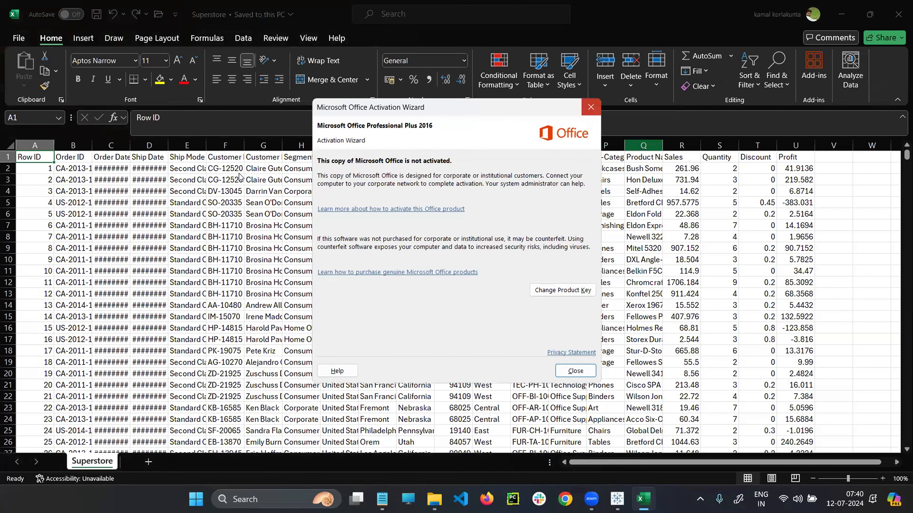
pyautogui.click(588, 109)
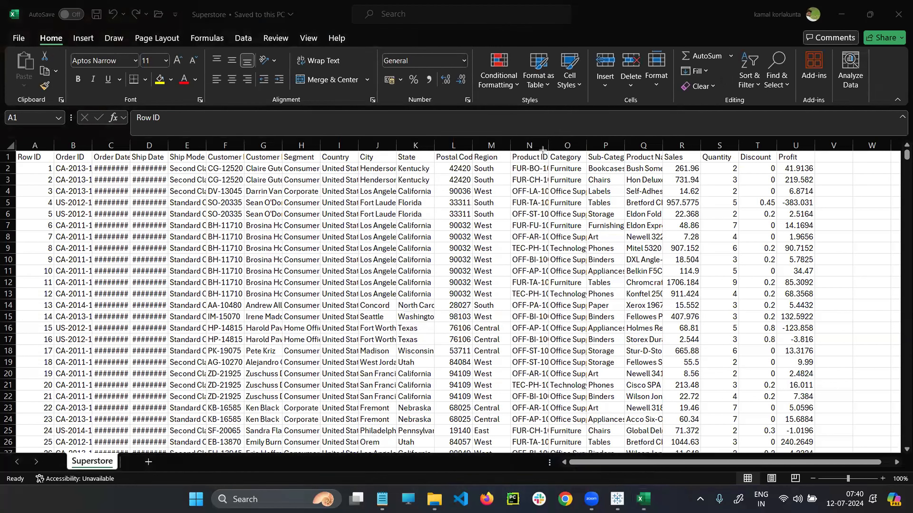
# Step: Outline the Category and Sub-Category columns with red annotation rectangles and clear the annotations
pyautogui.moveTo(545, 149)
pyautogui.mouseDown()
pyautogui.moveTo(586, 216)
pyautogui.moveTo(586, 319)
pyautogui.mouseUp()
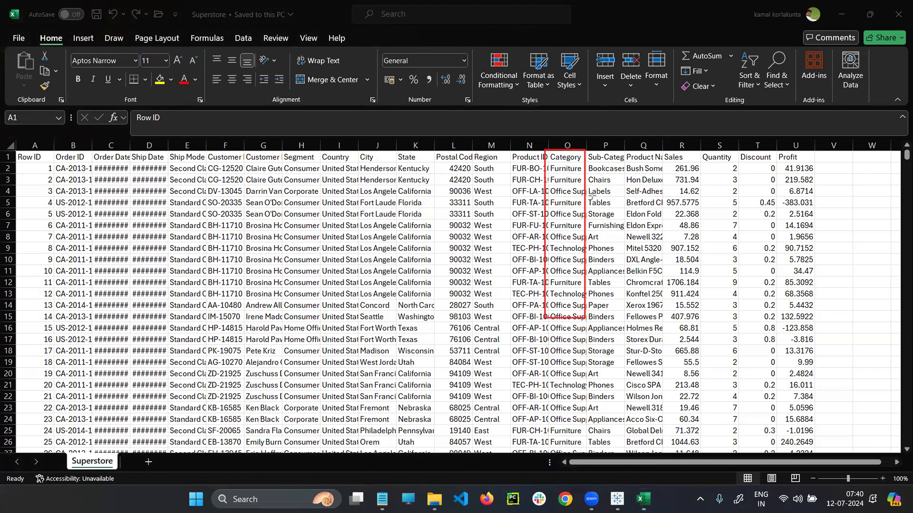
pyautogui.moveTo(586, 151)
pyautogui.mouseDown()
pyautogui.moveTo(594, 269)
pyautogui.moveTo(613, 339)
pyautogui.moveTo(627, 347)
pyautogui.moveTo(625, 327)
pyautogui.mouseUp()
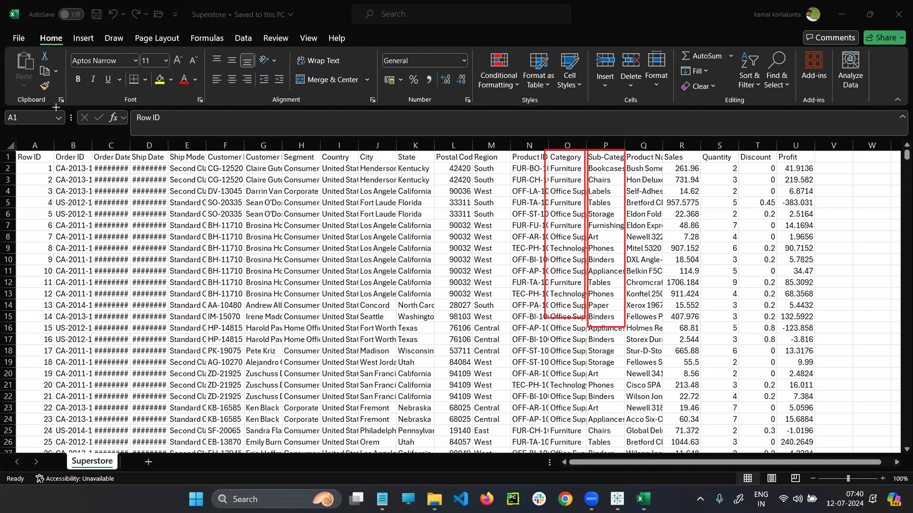
pyautogui.press('Escape')
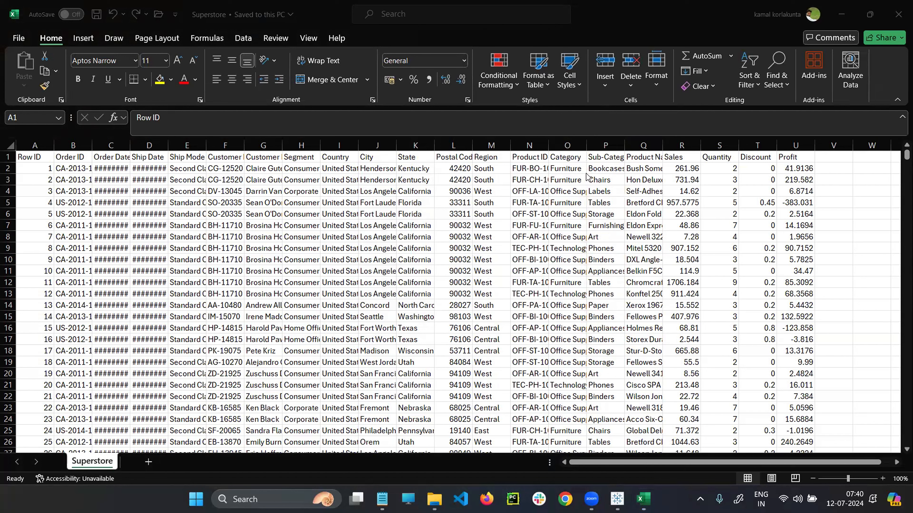
# Step: Widen the Category and Sub-Category columns so their values are fully readable
pyautogui.click(587, 143)
pyautogui.doubleClick(587, 143)
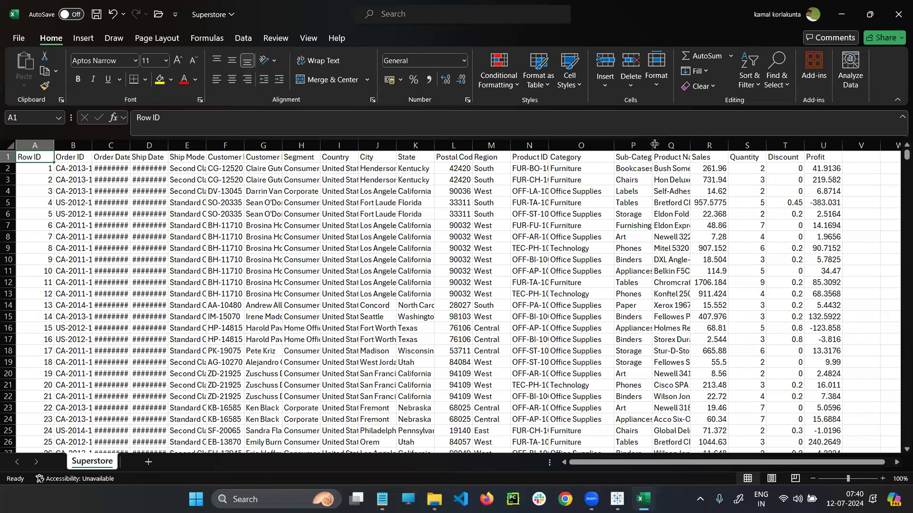
pyautogui.moveTo(652, 145); pyautogui.dragTo(716, 145)
# Step: Examine the Category and Sub-Category columns and how their entries relate to each other
pyautogui.click(604, 145)
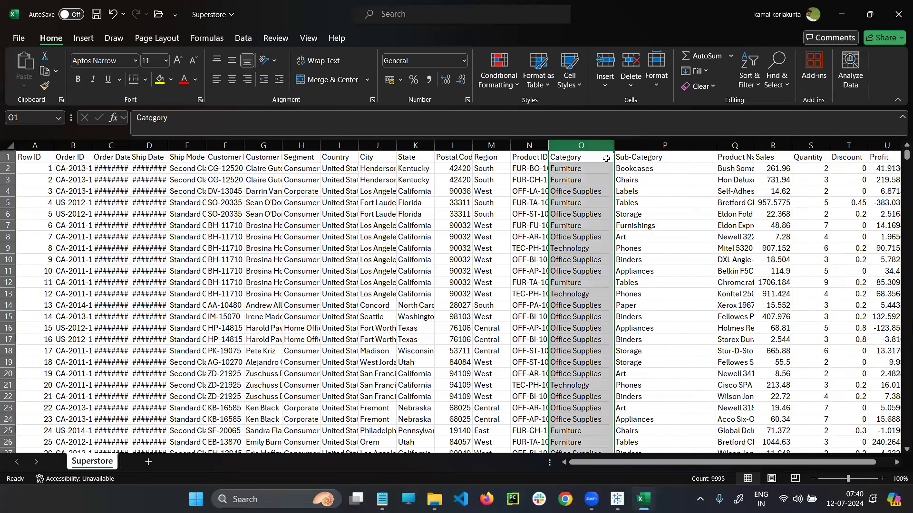
pyautogui.click(668, 144)
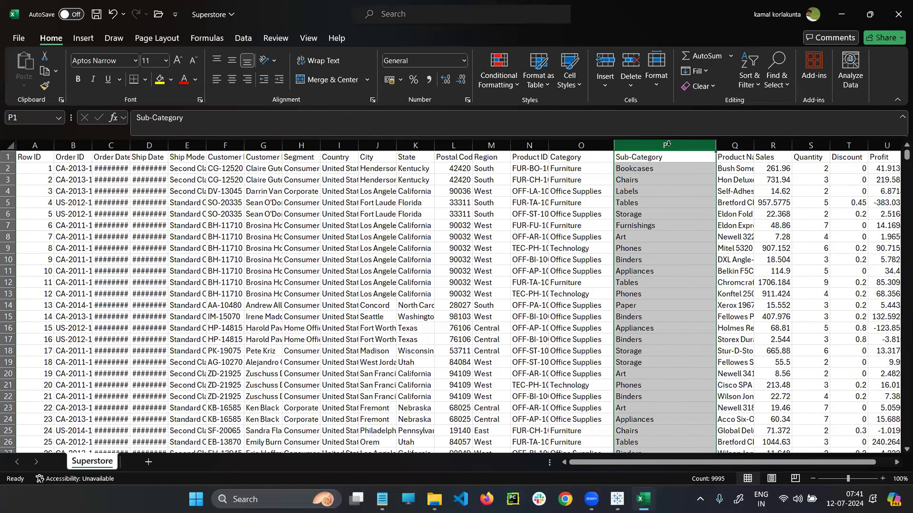
pyautogui.click(635, 189)
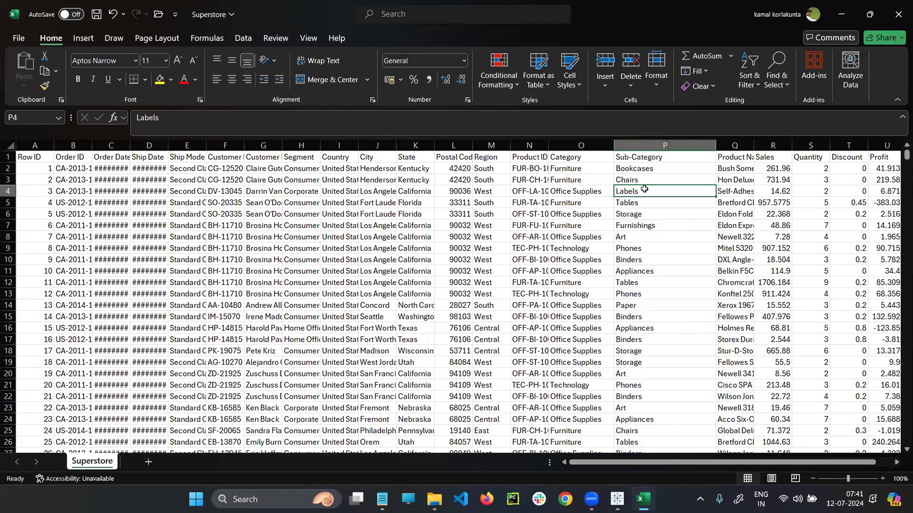
pyautogui.click(595, 168)
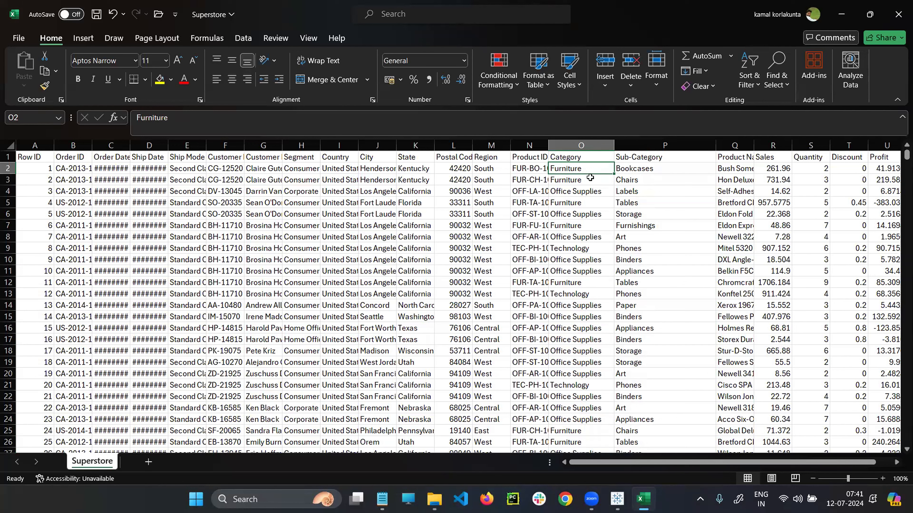
pyautogui.scroll(-3, 254, 238)
pyautogui.scroll(3, 205, 204)
# Step: Return to the Tableau Public start page, minimizing the File Explorer window
pyautogui.hotkey('alt', 'Tab')
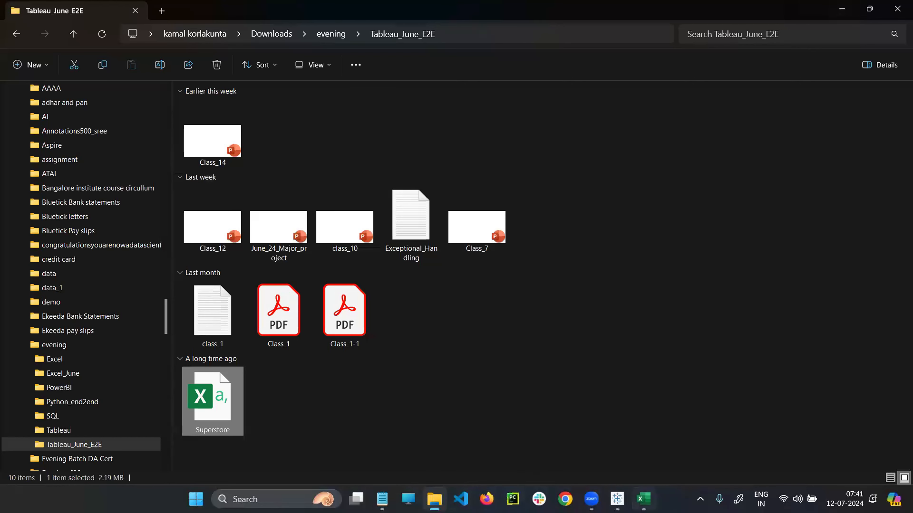
pyautogui.click(844, 8)
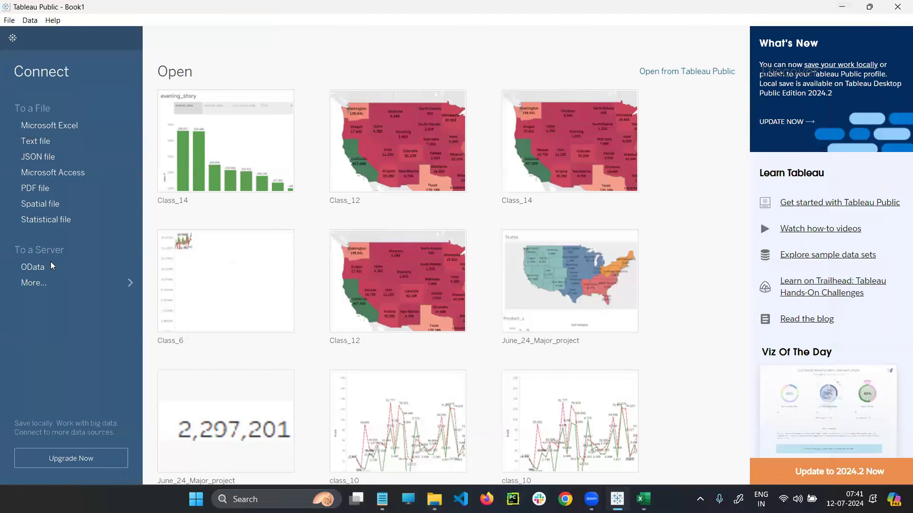
# Step: Switch to File Explorer and select the Superstore file in the Tableau_June_E2E folder
pyautogui.moveTo(652, 498); pyautogui.dragTo(126, 218)
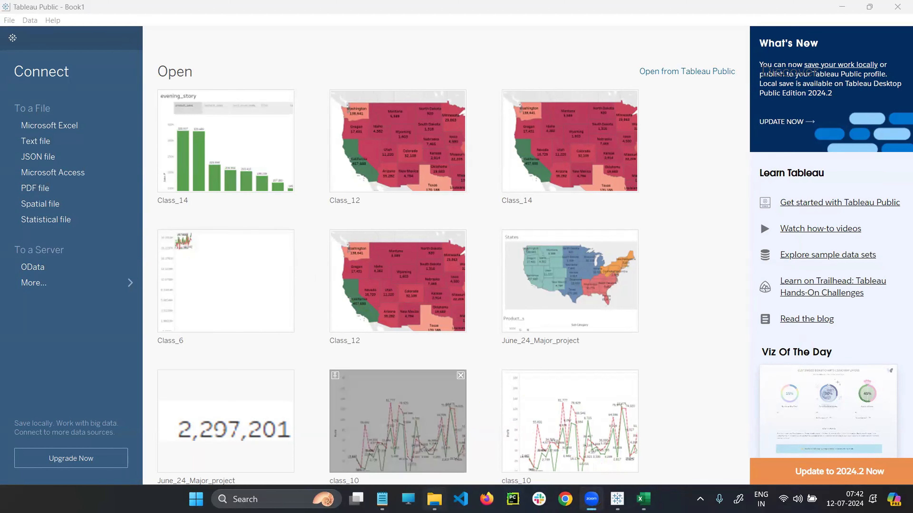
pyautogui.click(434, 499)
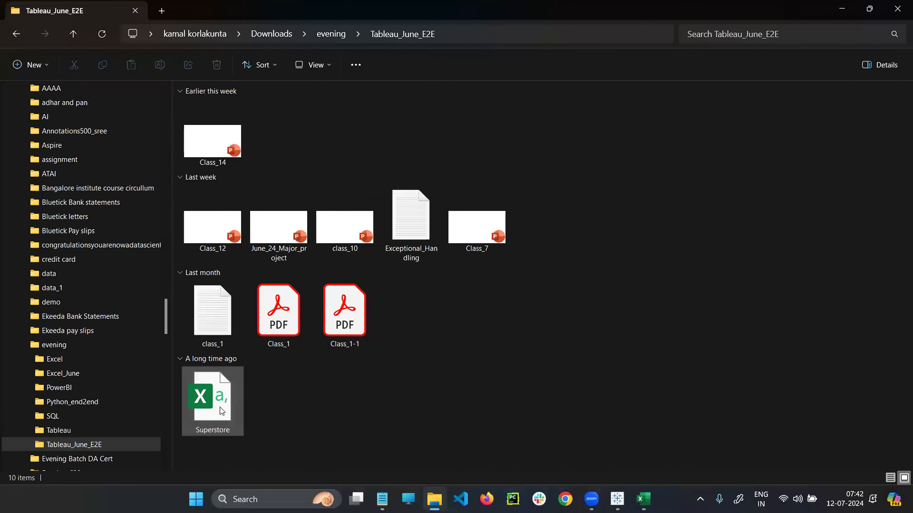
pyautogui.click(217, 412)
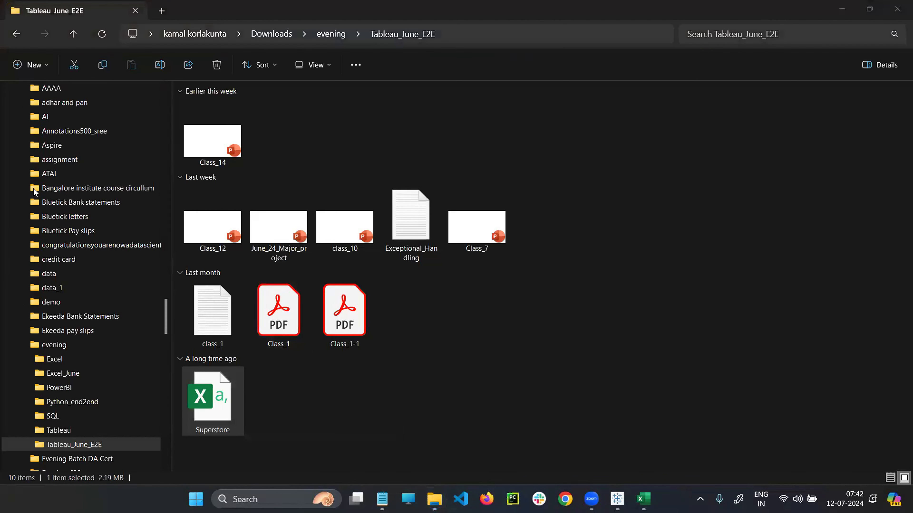
# Step: Draw a yellow brace and arrow beside the Superstore file and handwrite a sample file name with the .xlsx extension
pyautogui.moveTo(251, 378); pyautogui.dragTo(259, 417)
pyautogui.moveTo(278, 403); pyautogui.dragTo(292, 406)
pyautogui.moveTo(287, 392); pyautogui.dragTo(289, 414)
pyautogui.moveTo(341, 382)
pyautogui.mouseDown()
pyautogui.moveTo(341, 402)
pyautogui.moveTo(399, 394)
pyautogui.mouseUp()
pyautogui.moveTo(411, 381)
pyautogui.mouseDown()
pyautogui.moveTo(411, 392)
pyautogui.moveTo(432, 386)
pyautogui.mouseUp()
pyautogui.moveTo(435, 378); pyautogui.dragTo(427, 388)
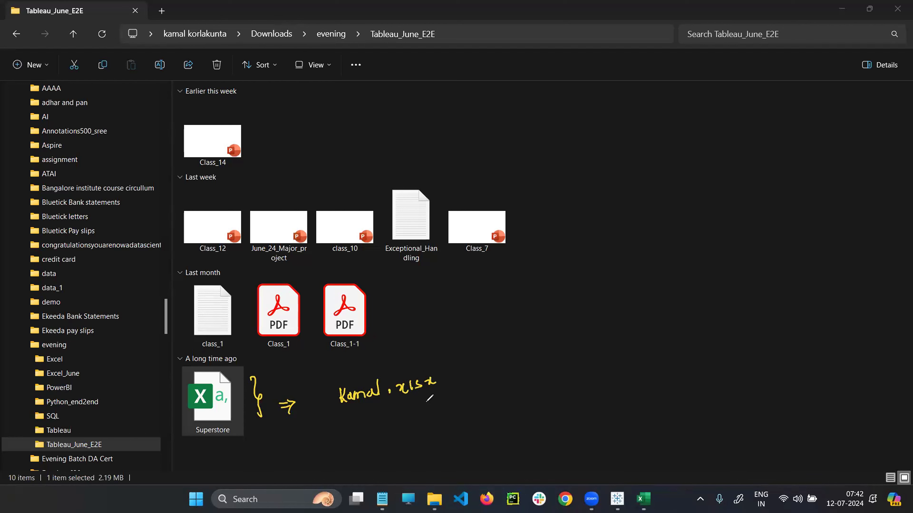
# Step: Handwrite a second sample file name with the .csv extension and the bracketed note "comma separated value"
pyautogui.moveTo(341, 421); pyautogui.dragTo(342, 444)
pyautogui.moveTo(353, 424)
pyautogui.mouseDown()
pyautogui.moveTo(355, 439)
pyautogui.moveTo(381, 432)
pyautogui.moveTo(383, 417)
pyautogui.mouseUp()
pyautogui.moveTo(388, 427); pyautogui.dragTo(400, 431)
pyautogui.moveTo(412, 423)
pyautogui.mouseDown()
pyautogui.moveTo(405, 431)
pyautogui.moveTo(429, 416)
pyautogui.moveTo(424, 439)
pyautogui.moveTo(435, 455)
pyautogui.mouseUp()
pyautogui.moveTo(436, 443); pyautogui.dragTo(481, 437)
pyautogui.moveTo(488, 435)
pyautogui.mouseDown()
pyautogui.moveTo(595, 407)
pyautogui.moveTo(617, 391)
pyautogui.moveTo(618, 412)
pyautogui.mouseUp()
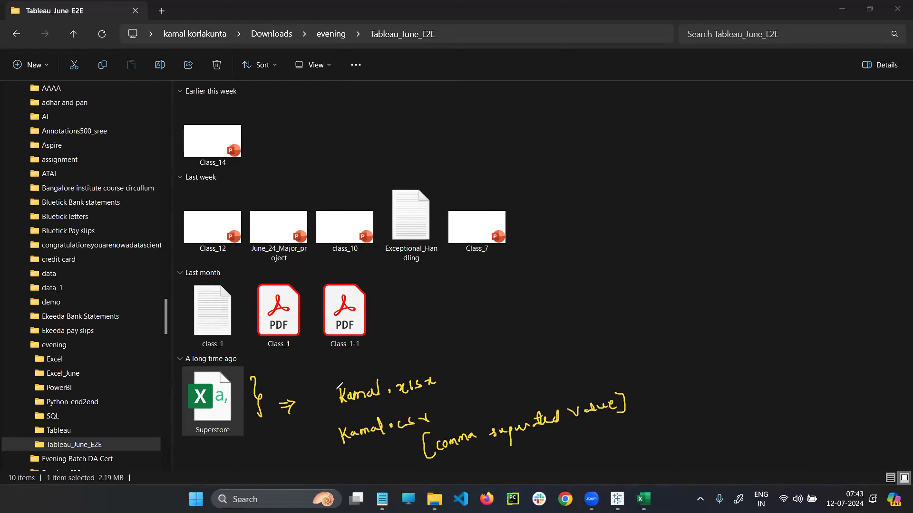
# Step: Circle the .xlsx name and the .csv extension, mark the latter with an arrow to "ML", and erase the annotations
pyautogui.moveTo(350, 370)
pyautogui.mouseDown()
pyautogui.moveTo(449, 395)
pyautogui.moveTo(445, 425)
pyautogui.moveTo(470, 403)
pyautogui.moveTo(503, 407)
pyautogui.mouseUp()
pyautogui.moveTo(485, 418); pyautogui.dragTo(500, 411)
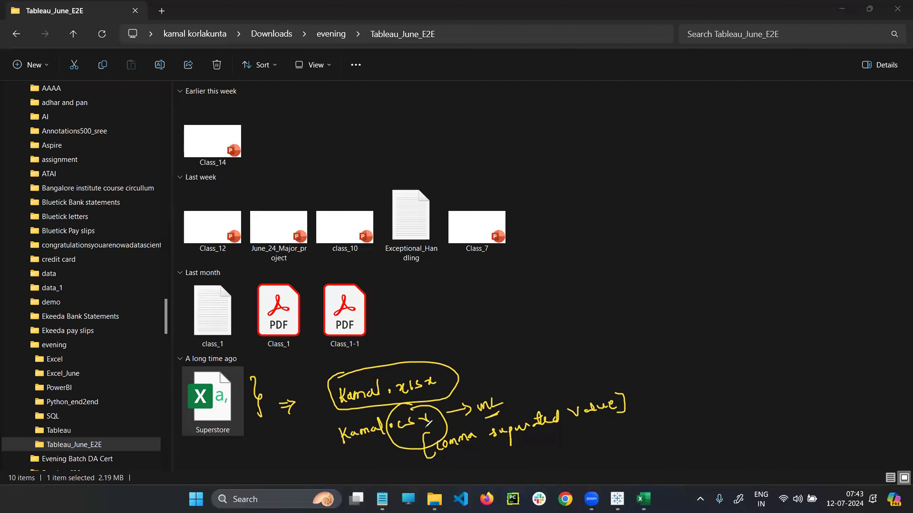
pyautogui.moveTo(452, 366); pyautogui.dragTo(466, 400)
pyautogui.press('e')
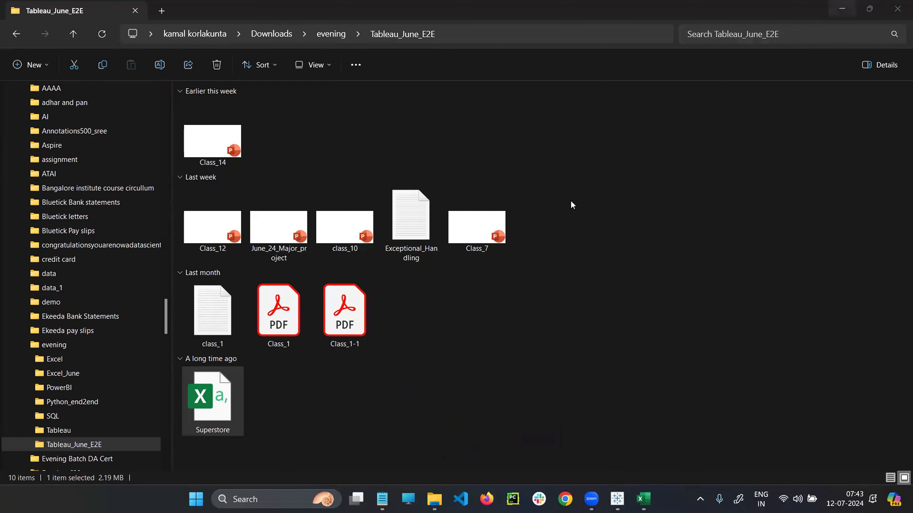
# Step: Switch to Tableau Public and circle the Microsoft Excel connection option in red
pyautogui.click(617, 499)
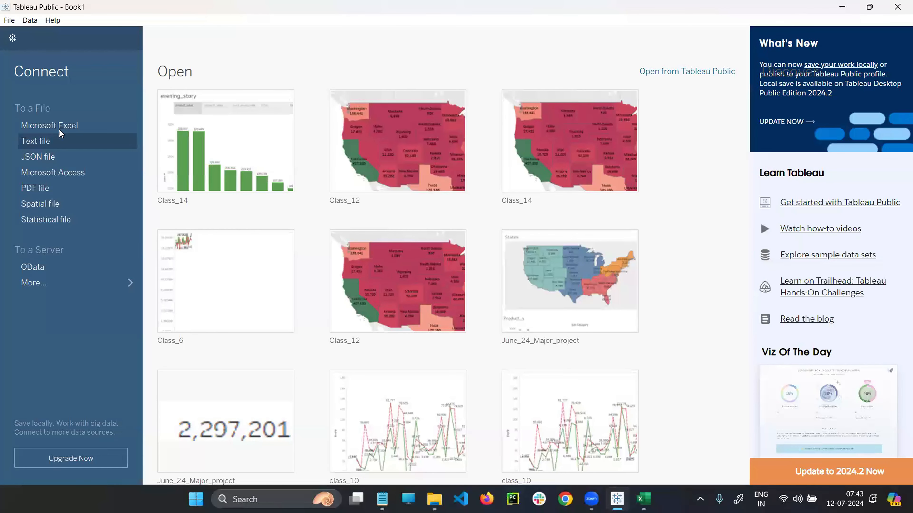
pyautogui.click(34, 141)
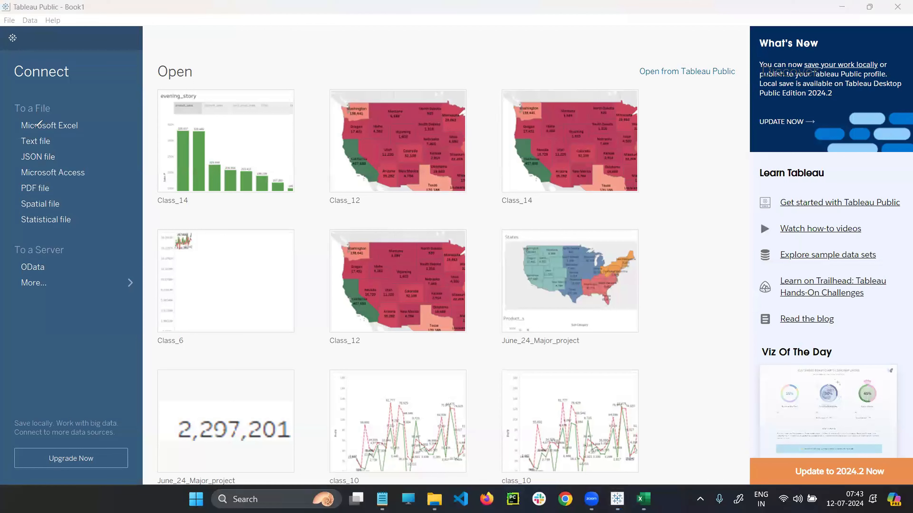
pyautogui.moveTo(60, 114)
pyautogui.mouseDown()
pyautogui.moveTo(89, 122)
pyautogui.moveTo(68, 111)
pyautogui.mouseUp()
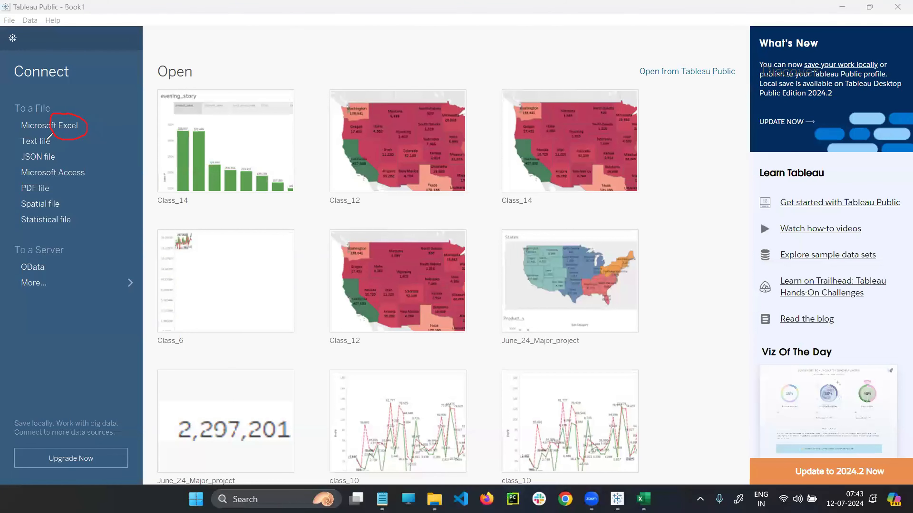
pyautogui.moveTo(51, 131)
pyautogui.mouseDown()
pyautogui.moveTo(35, 141)
pyautogui.moveTo(64, 145)
pyautogui.moveTo(63, 137)
pyautogui.mouseUp()
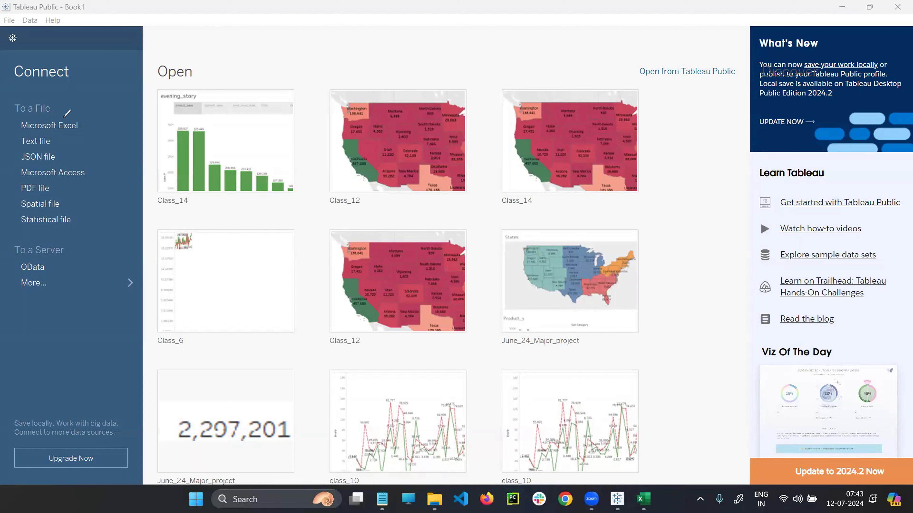
pyautogui.moveTo(64, 117)
pyautogui.mouseDown()
pyautogui.moveTo(85, 136)
pyautogui.moveTo(58, 118)
pyautogui.mouseUp()
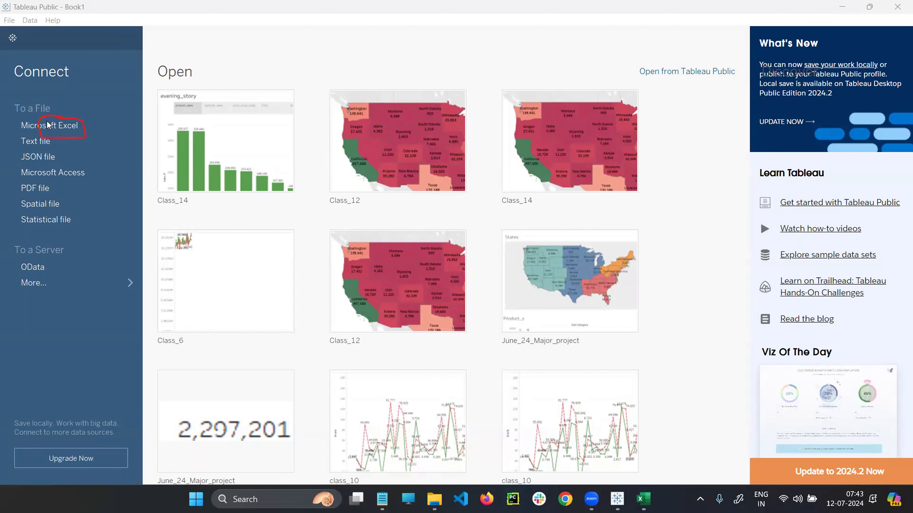
# Step: Browse for a Microsoft Excel file in Tableau_June_E2E, outline the file list area in red, and cancel the dialog
pyautogui.click(78, 128)
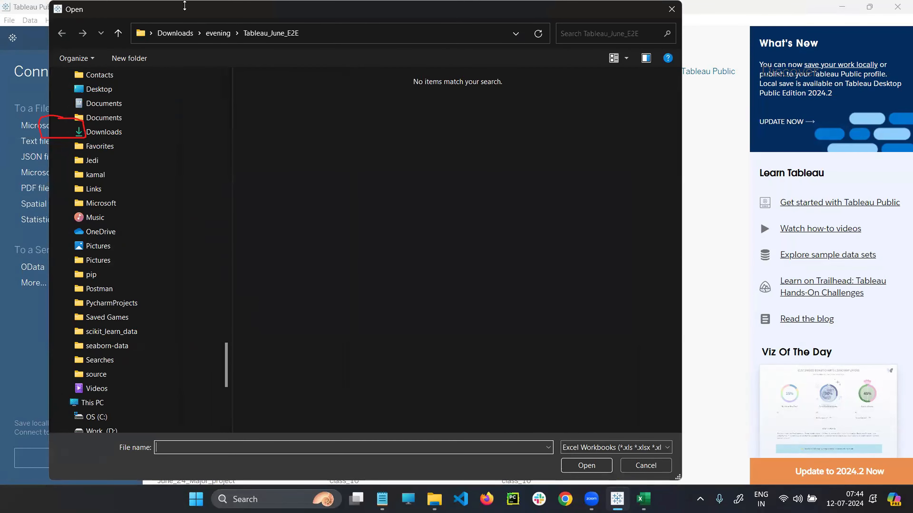
pyautogui.moveTo(185, 5); pyautogui.dragTo(194, 67)
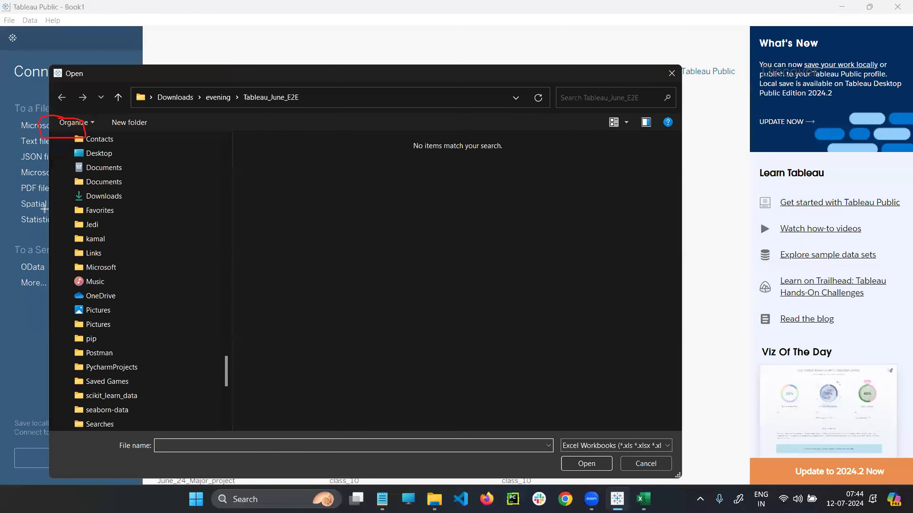
pyautogui.moveTo(249, 136); pyautogui.dragTo(655, 417)
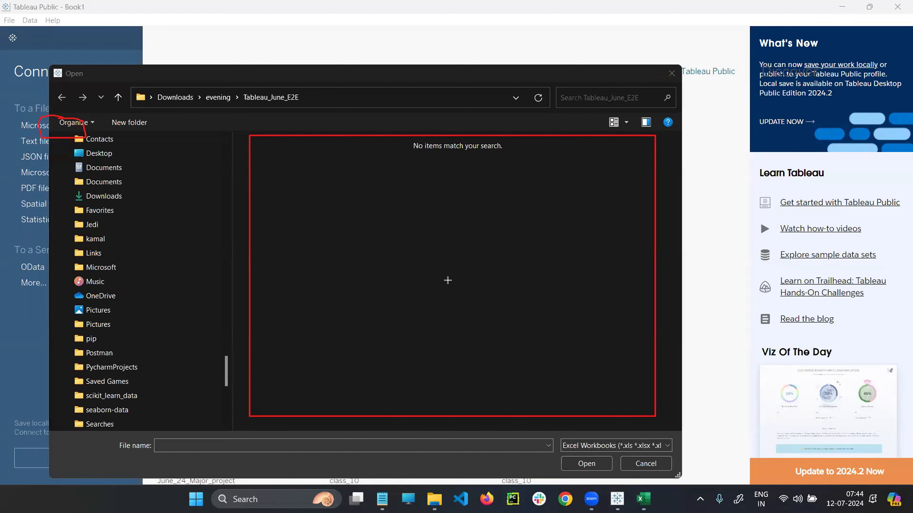
pyautogui.press('e')
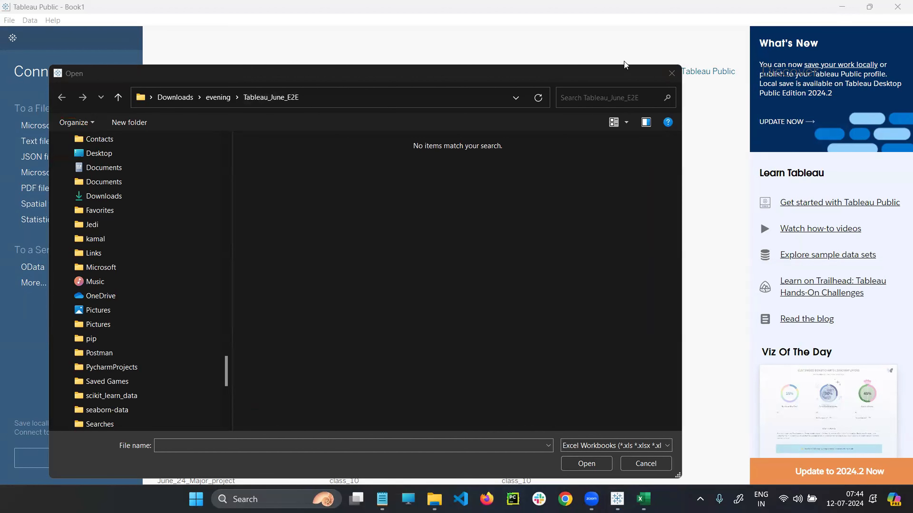
pyautogui.click(671, 74)
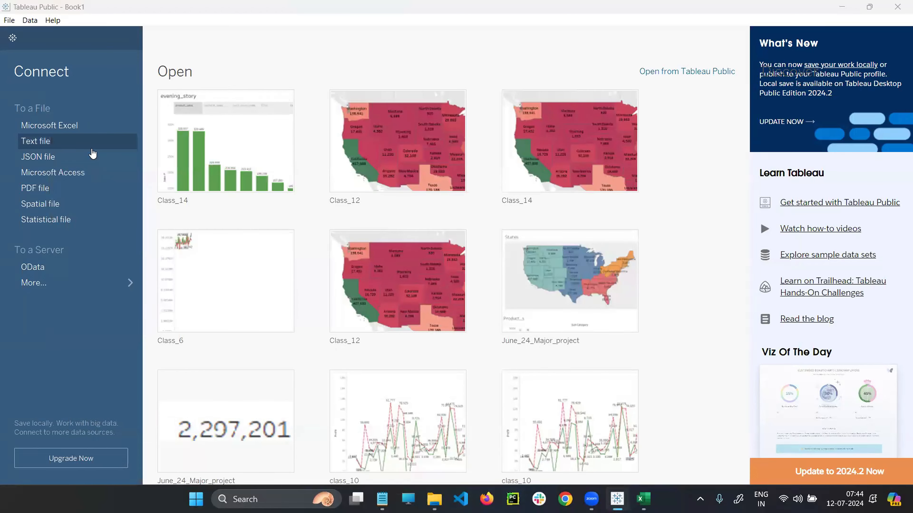
# Step: Connect to the Superstore comma-separated file as a text file data source
pyautogui.click(66, 142)
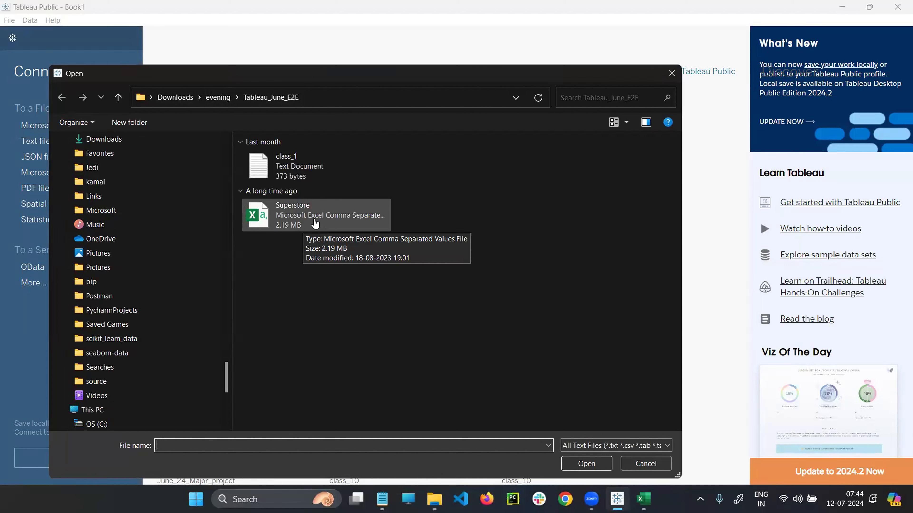
pyautogui.click(285, 232)
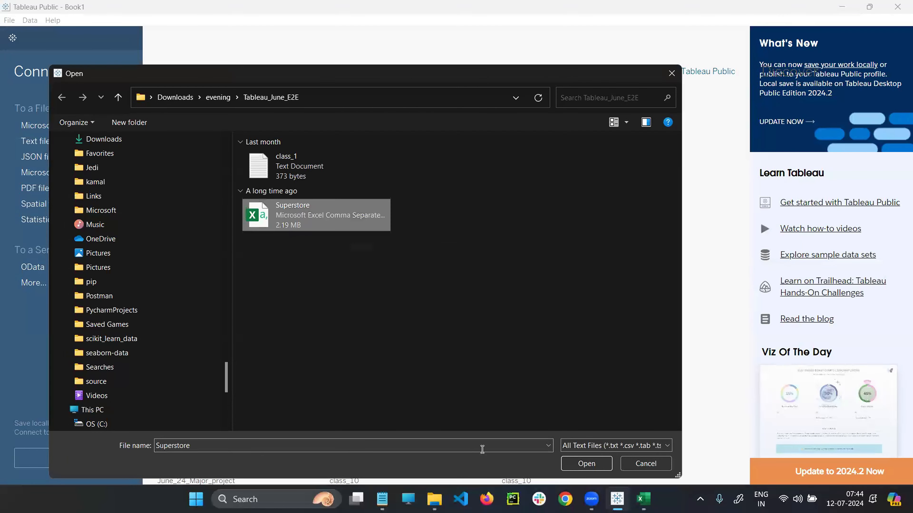
pyautogui.click(574, 462)
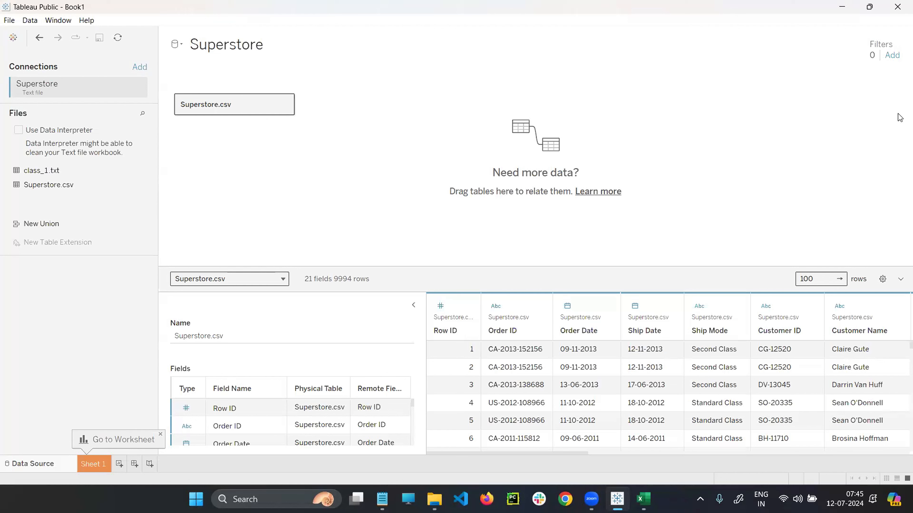
# Step: Outline the Superstore.csv entry in the file list and the table's field and row count with red rectangles
pyautogui.click(899, 105)
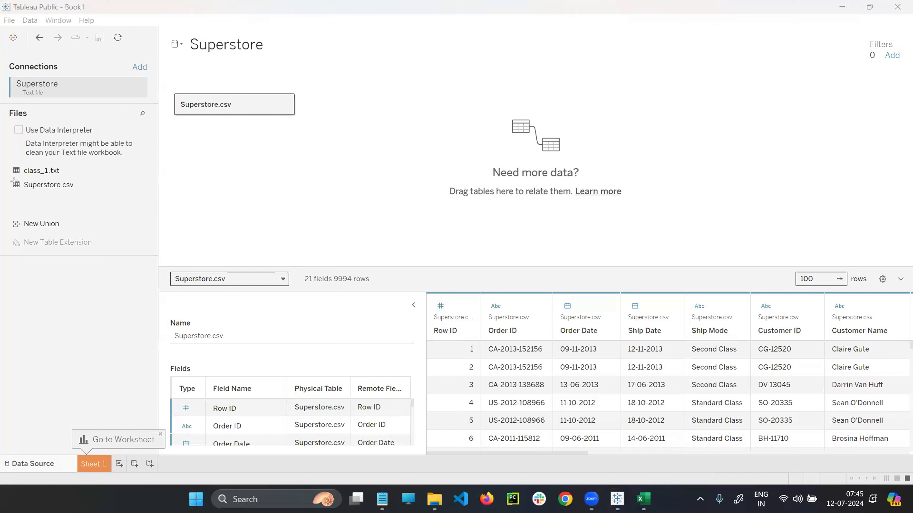
pyautogui.moveTo(9, 177); pyautogui.dragTo(94, 194)
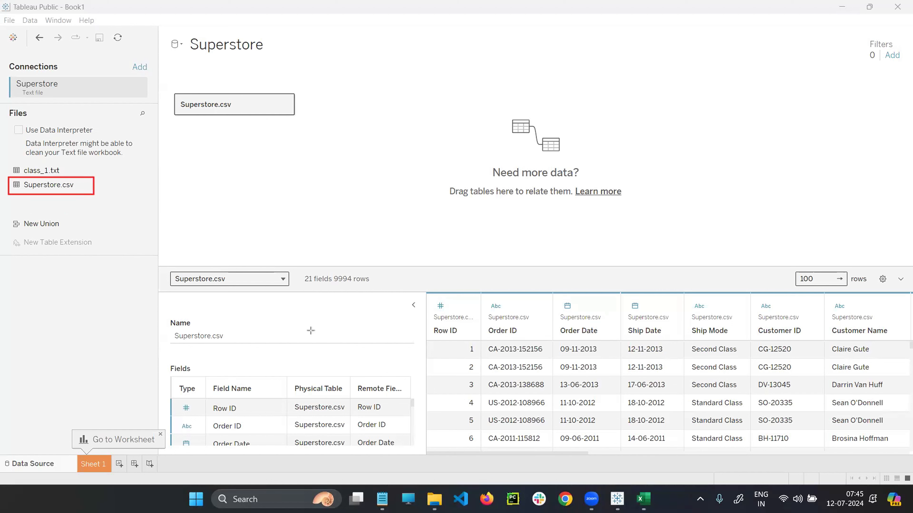
pyautogui.moveTo(336, 287); pyautogui.dragTo(387, 289)
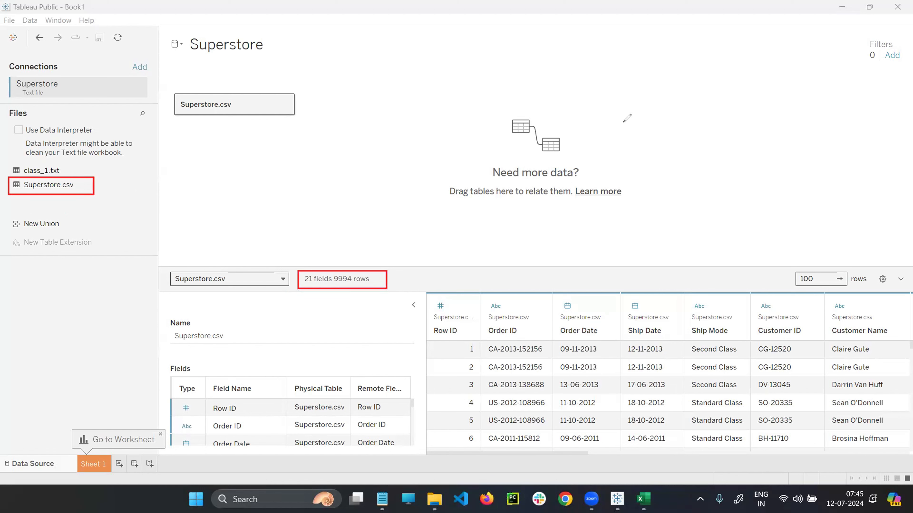
# Step: Draw a red vertical line on the canvas and handwrite the heading "Columns" with "1) feature's" and "2) field's" beside it
pyautogui.moveTo(624, 97); pyautogui.dragTo(632, 260)
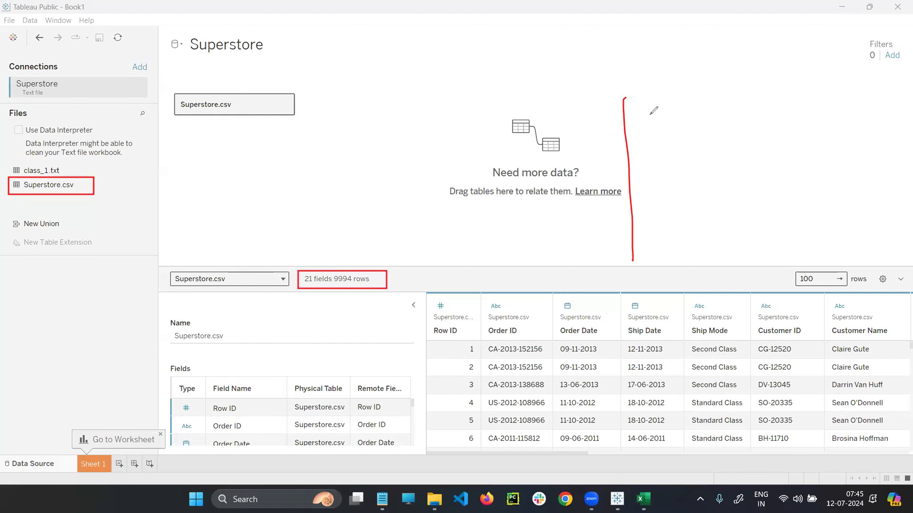
pyautogui.moveTo(654, 108)
pyautogui.mouseDown()
pyautogui.moveTo(647, 115)
pyautogui.moveTo(655, 120)
pyautogui.mouseUp()
pyautogui.moveTo(662, 112); pyautogui.dragTo(666, 116)
pyautogui.moveTo(669, 107)
pyautogui.mouseDown()
pyautogui.moveTo(693, 114)
pyautogui.moveTo(692, 124)
pyautogui.mouseUp()
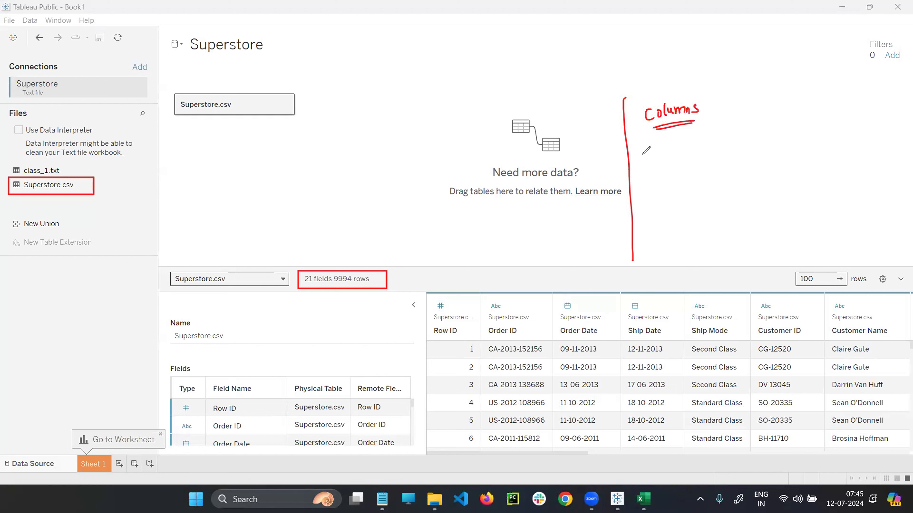
pyautogui.moveTo(649, 153); pyautogui.dragTo(652, 159)
pyautogui.moveTo(655, 148); pyautogui.dragTo(654, 170)
pyautogui.moveTo(672, 145)
pyautogui.mouseDown()
pyautogui.moveTo(667, 166)
pyautogui.moveTo(721, 143)
pyautogui.moveTo(660, 185)
pyautogui.moveTo(670, 203)
pyautogui.moveTo(720, 176)
pyautogui.moveTo(710, 194)
pyautogui.mouseUp()
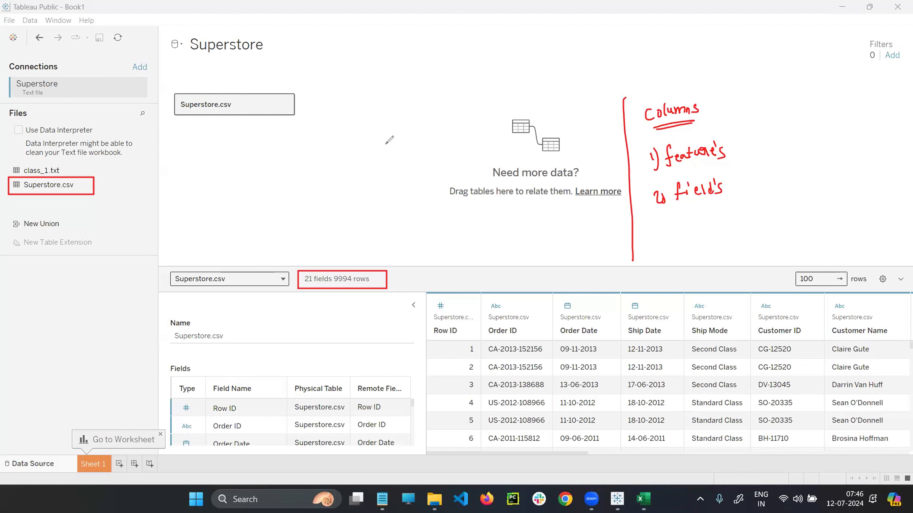
# Step: Handwrite "Rows" with "observation's" beneath it on the canvas and clear all the annotations
pyautogui.moveTo(397, 140)
pyautogui.mouseDown()
pyautogui.moveTo(402, 154)
pyautogui.moveTo(426, 143)
pyautogui.moveTo(428, 155)
pyautogui.moveTo(412, 156)
pyautogui.mouseUp()
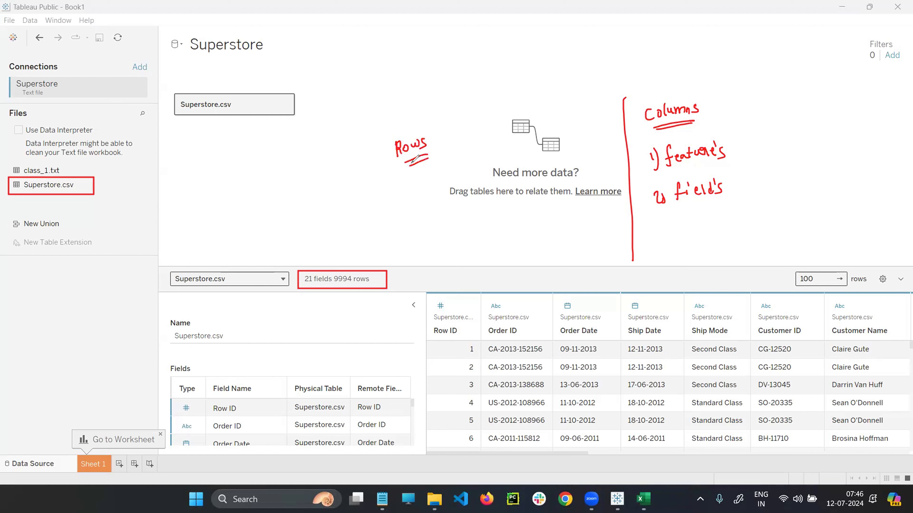
pyautogui.moveTo(406, 201)
pyautogui.mouseDown()
pyautogui.moveTo(470, 163)
pyautogui.moveTo(487, 163)
pyautogui.moveTo(485, 176)
pyautogui.mouseUp()
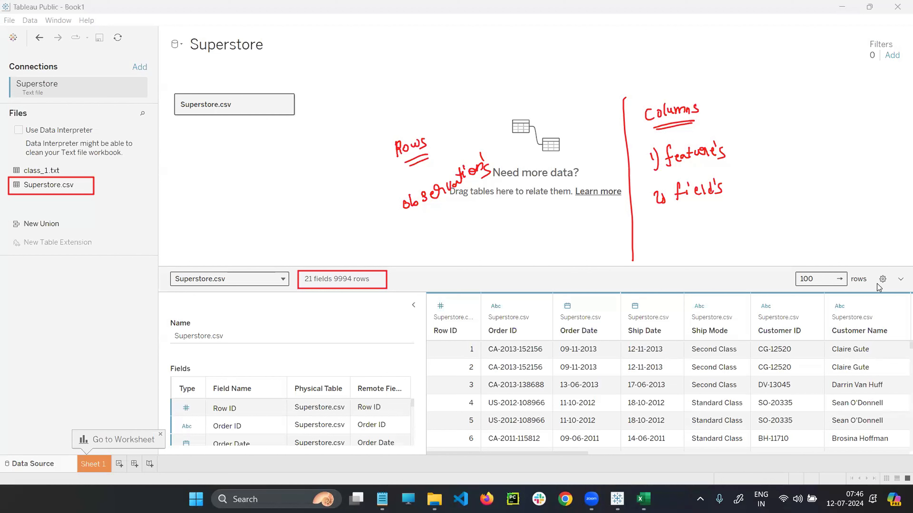
pyautogui.press('Escape')
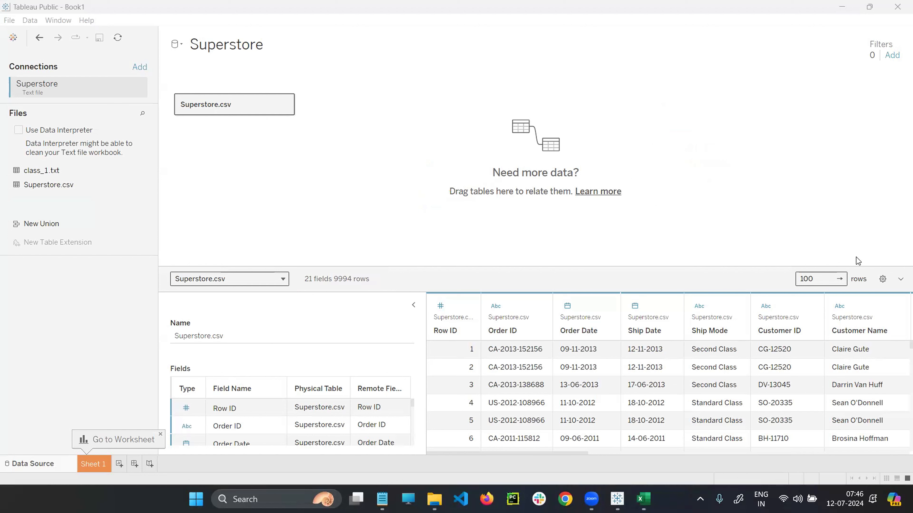
# Step: Outline the Superstore.csv table details in red and look through the field list there
pyautogui.moveTo(156, 294); pyautogui.dragTo(176, 357)
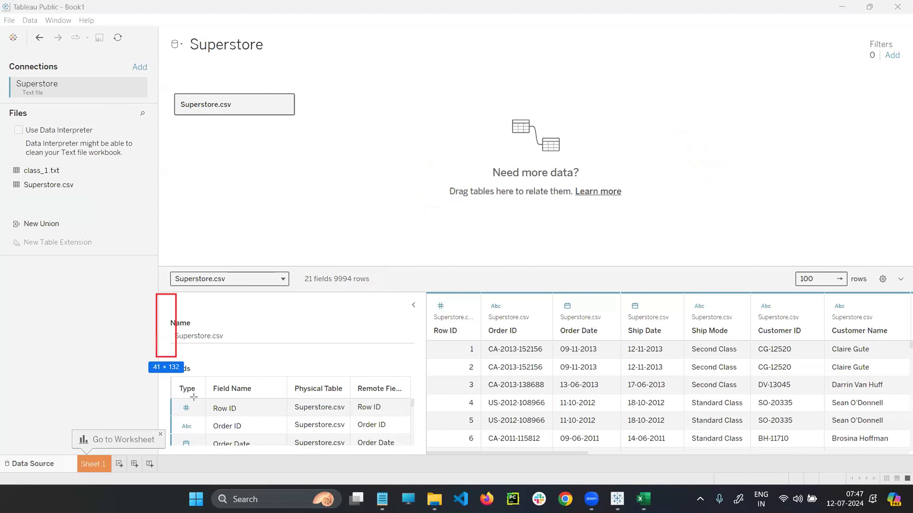
pyautogui.moveTo(194, 397)
pyautogui.mouseDown()
pyautogui.moveTo(247, 440)
pyautogui.moveTo(425, 458)
pyautogui.mouseUp()
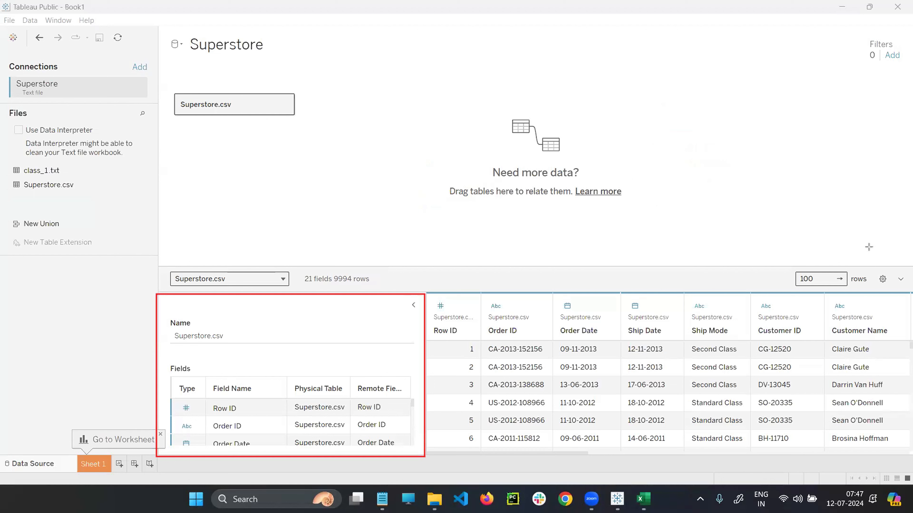
pyautogui.scroll(-1, 316, 413)
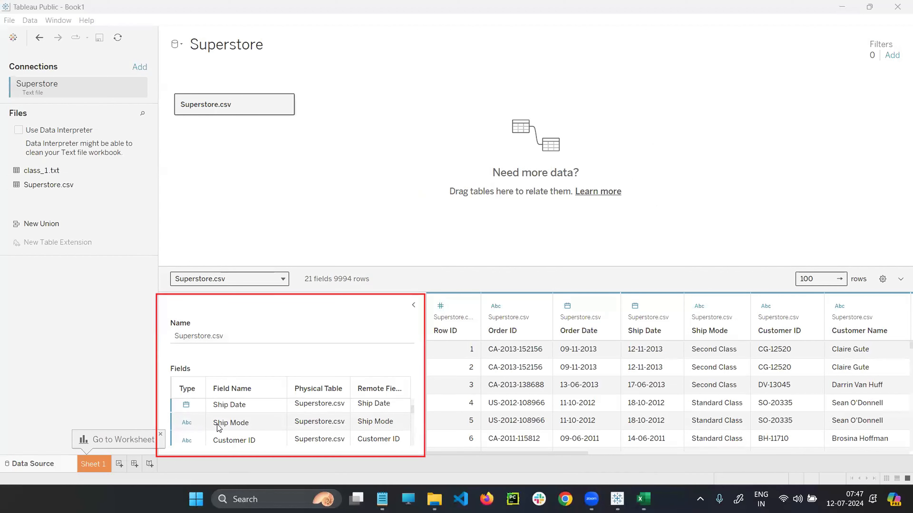
pyautogui.scroll(1, 220, 429)
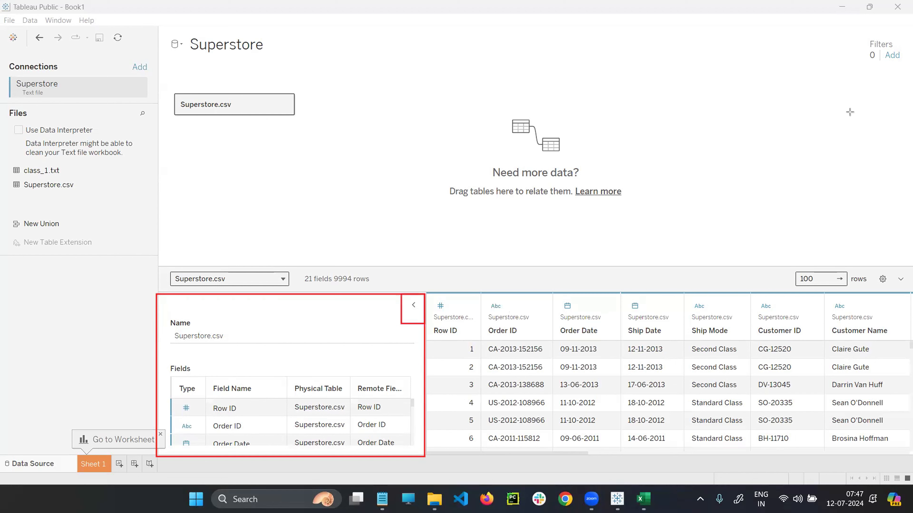
# Step: Collapse the table details beside the data preview and clear the red outlines
pyautogui.click(414, 305)
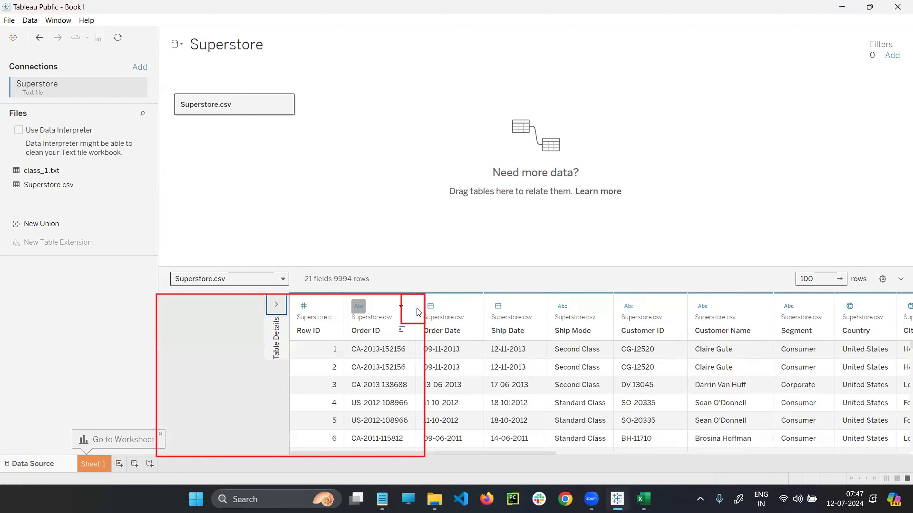
pyautogui.moveTo(842, 313)
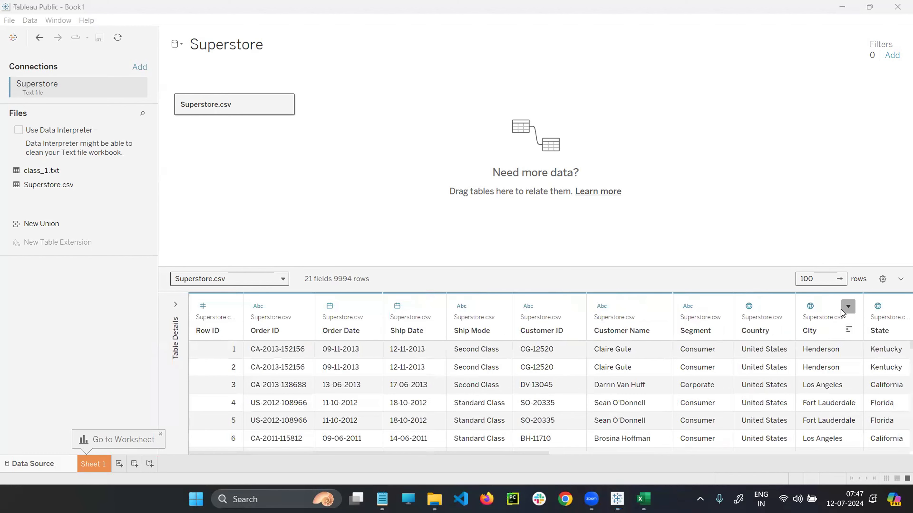
# Step: Switch to the Superstore worksheet in Excel and fit the Customer Name column to the width of its contents
pyautogui.click(643, 499)
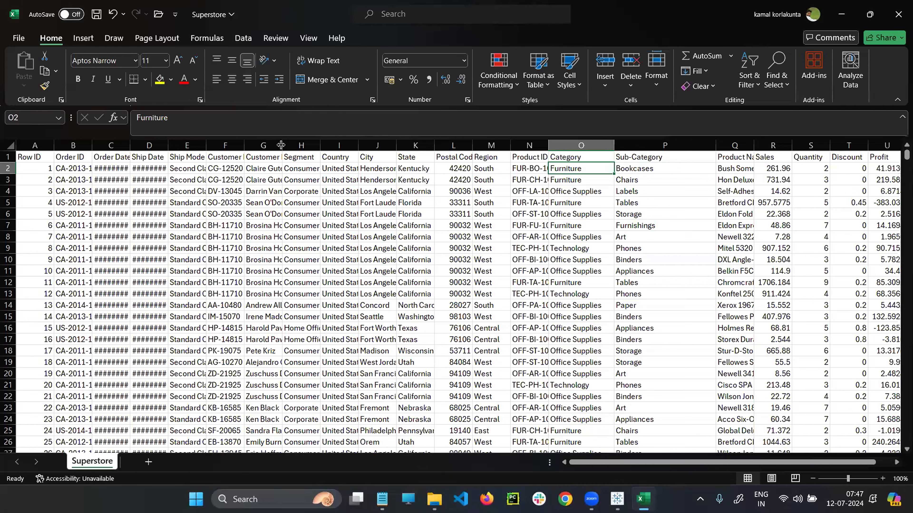
pyautogui.click(275, 169)
pyautogui.doubleClick(282, 145)
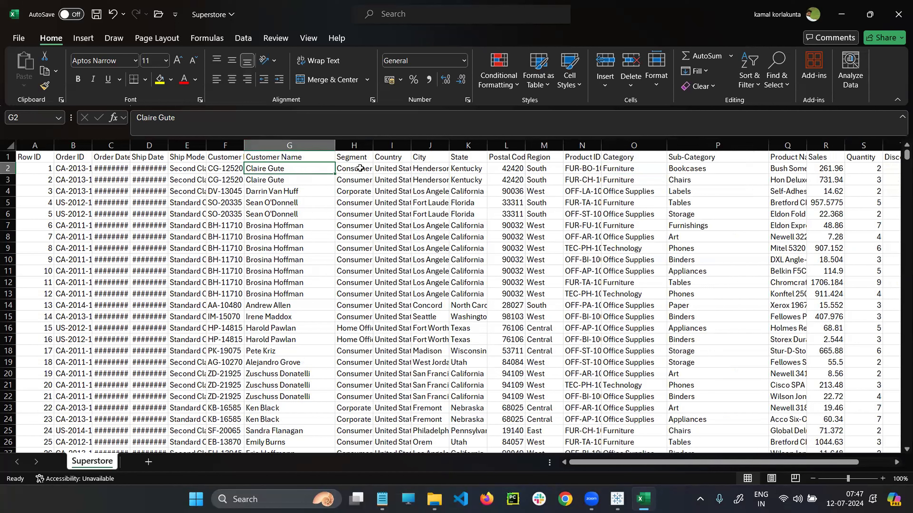
# Step: Return to Tableau Public, enlarge the data preview upward and outline the preview grid with a red rectangle
pyautogui.click(617, 499)
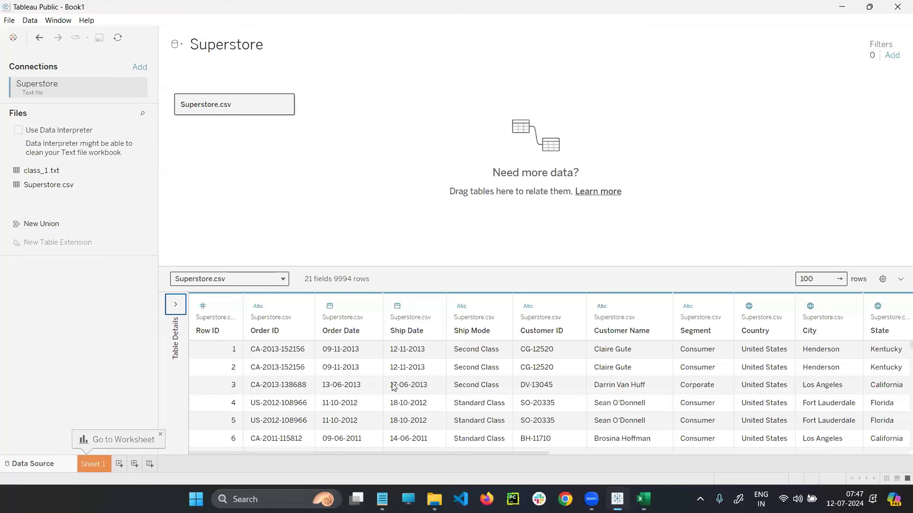
pyautogui.moveTo(544, 266); pyautogui.dragTo(546, 197)
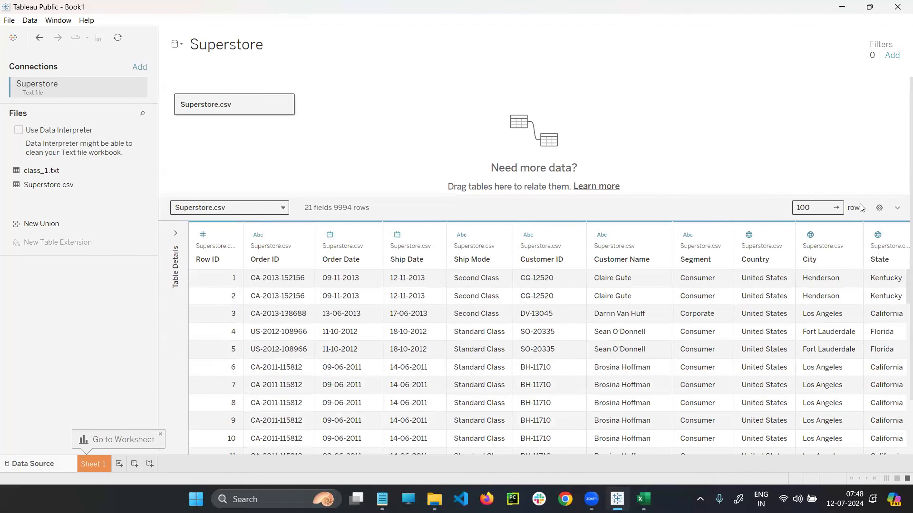
pyautogui.hotkey('ctrl', '2')
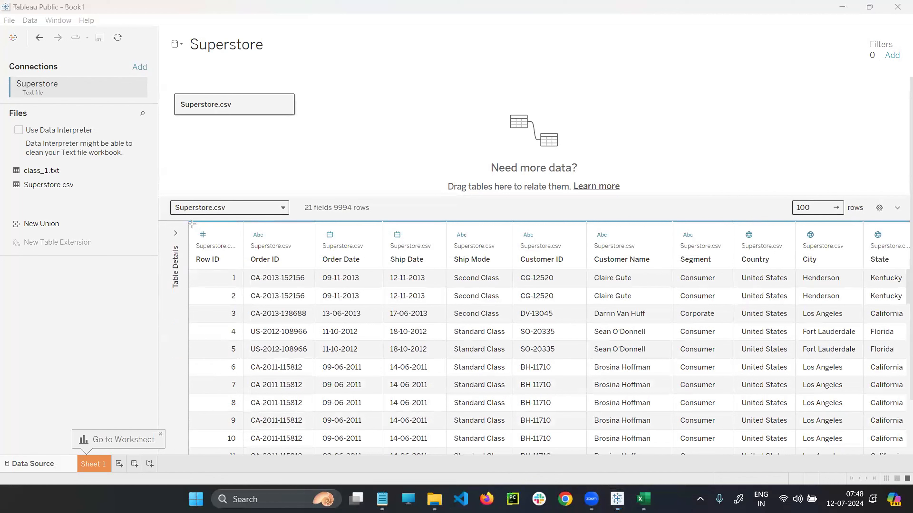
pyautogui.moveTo(193, 224)
pyautogui.mouseDown()
pyautogui.moveTo(542, 474)
pyautogui.moveTo(899, 443)
pyautogui.mouseUp()
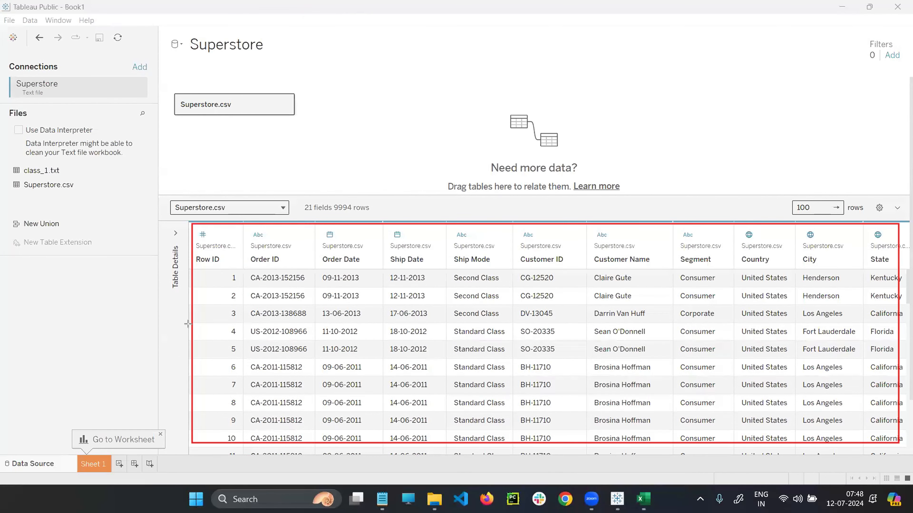
# Step: Outline the Row ID, Order ID and Order Date headers, the Order Date values and the Excel taskbar icon in red, and erase these marks
pyautogui.moveTo(192, 253)
pyautogui.mouseDown()
pyautogui.moveTo(211, 271)
pyautogui.moveTo(367, 267)
pyautogui.mouseUp()
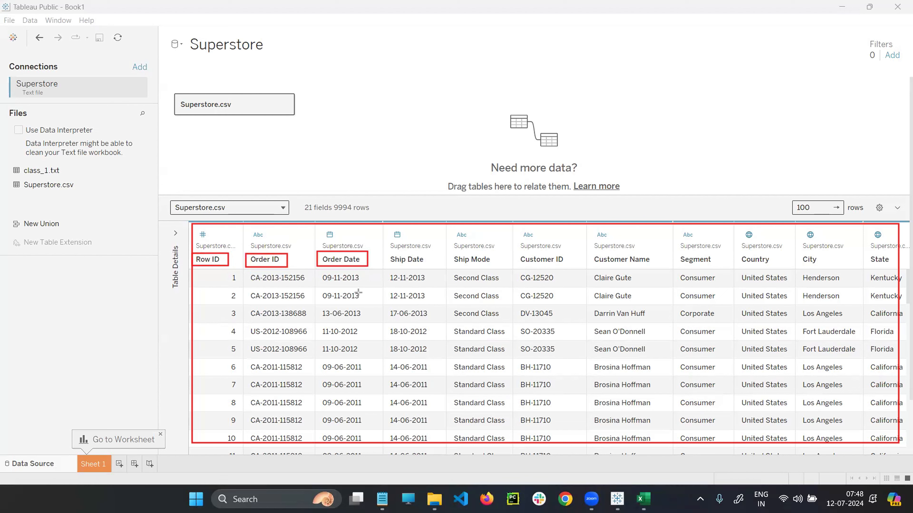
pyautogui.moveTo(318, 266); pyautogui.dragTo(370, 448)
pyautogui.moveTo(631, 489); pyautogui.dragTo(655, 510)
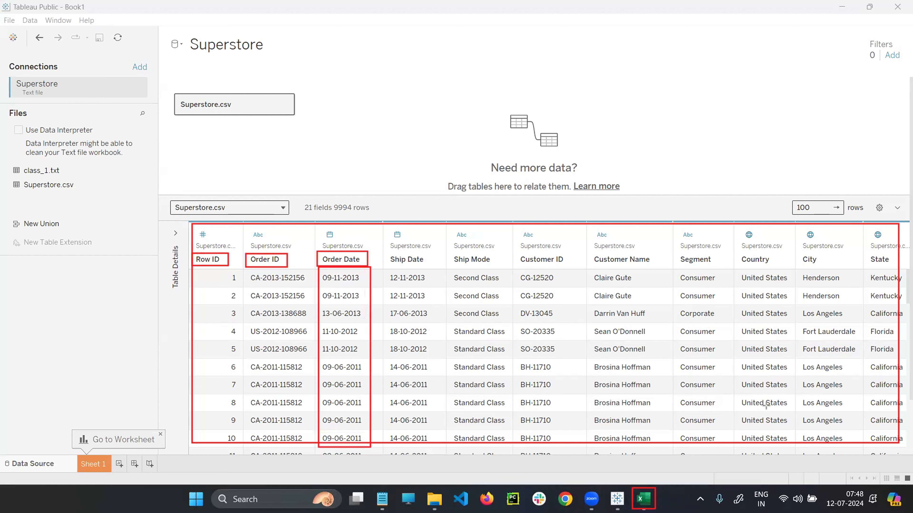
pyautogui.click(653, 490)
pyautogui.moveTo(414, 309)
pyautogui.mouseDown()
pyautogui.moveTo(350, 262)
pyautogui.moveTo(220, 262)
pyautogui.mouseUp()
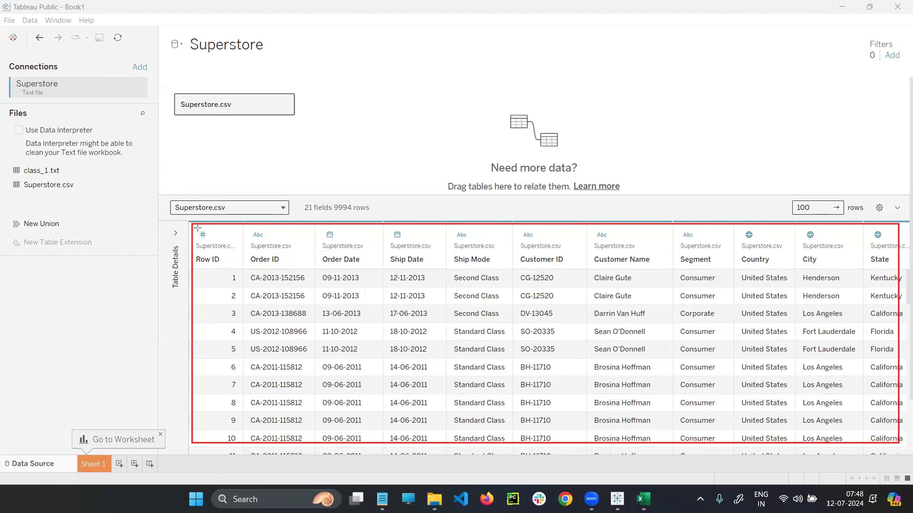
# Step: Outline in red the data type icons of the fields from Row ID through Customer ID
pyautogui.moveTo(197, 227)
pyautogui.mouseDown()
pyautogui.moveTo(218, 257)
pyautogui.moveTo(211, 243)
pyautogui.mouseUp()
pyautogui.moveTo(259, 233); pyautogui.dragTo(268, 242)
pyautogui.moveTo(319, 229)
pyautogui.mouseDown()
pyautogui.moveTo(339, 241)
pyautogui.moveTo(470, 241)
pyautogui.mouseUp()
pyautogui.moveTo(527, 226)
pyautogui.mouseDown()
pyautogui.moveTo(522, 233)
pyautogui.moveTo(546, 256)
pyautogui.moveTo(537, 243)
pyautogui.mouseUp()
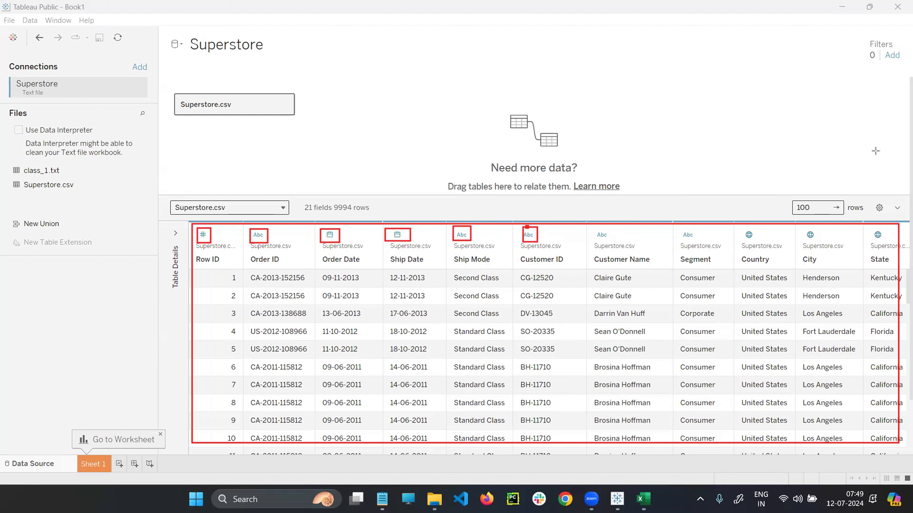
# Step: Handwrite "whole Numbers" and an "Age" list of 22, 24, 28 and 30 in red, connecting them with a line
pyautogui.moveTo(619, 83); pyautogui.dragTo(634, 89)
pyautogui.moveTo(636, 85)
pyautogui.mouseDown()
pyautogui.moveTo(720, 71)
pyautogui.moveTo(719, 83)
pyautogui.mouseUp()
pyautogui.moveTo(378, 117)
pyautogui.mouseDown()
pyautogui.moveTo(403, 112)
pyautogui.moveTo(403, 121)
pyautogui.mouseUp()
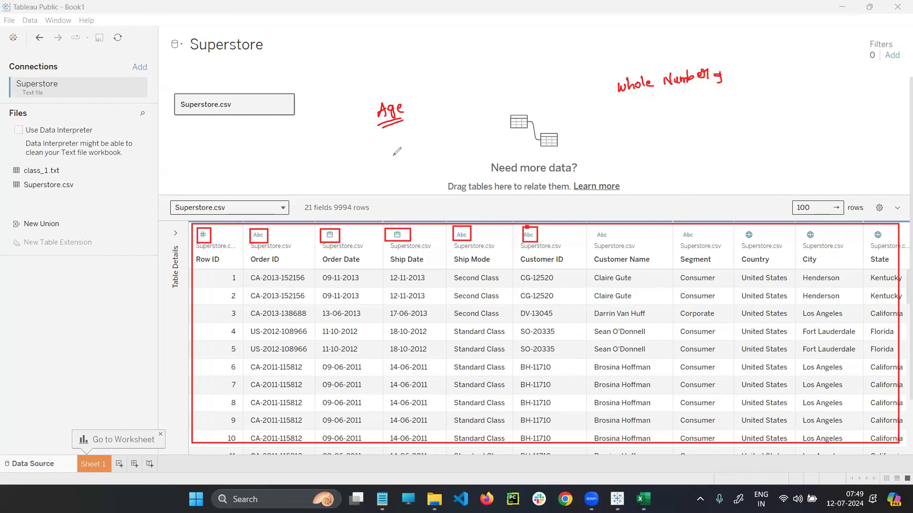
pyautogui.moveTo(386, 138)
pyautogui.mouseDown()
pyautogui.moveTo(405, 145)
pyautogui.moveTo(393, 156)
pyautogui.moveTo(402, 176)
pyautogui.moveTo(411, 174)
pyautogui.moveTo(408, 216)
pyautogui.moveTo(418, 209)
pyautogui.mouseUp()
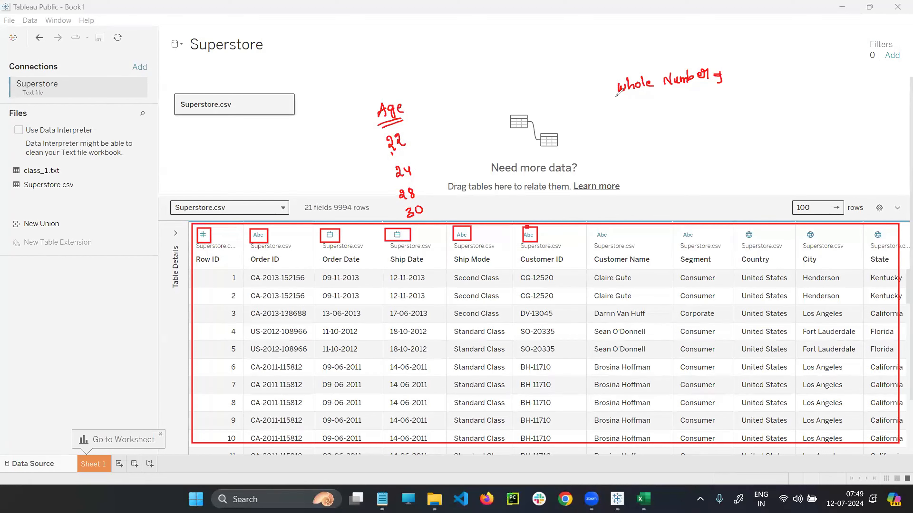
pyautogui.moveTo(408, 123)
pyautogui.mouseDown()
pyautogui.moveTo(608, 93)
pyautogui.moveTo(408, 122)
pyautogui.mouseUp()
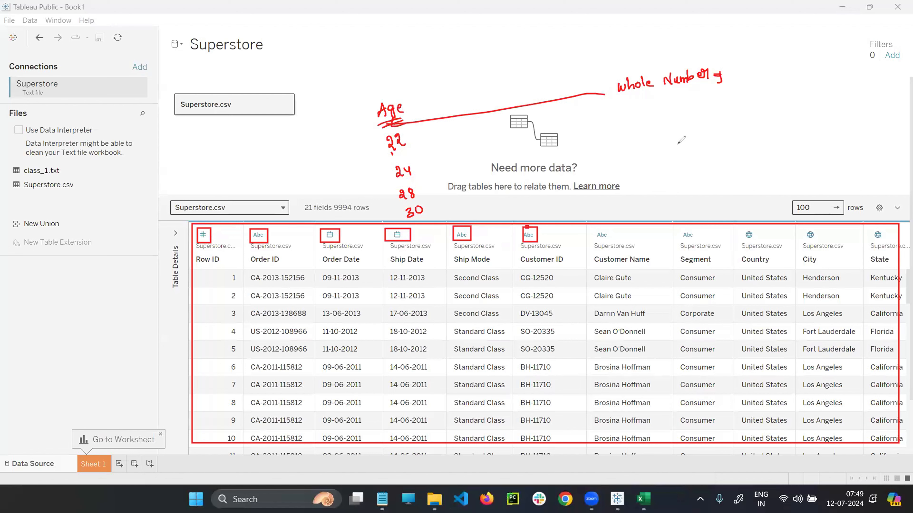
# Step: Handwrite an underlined "movie tick price" heading with 225.85 and 24.88 beneath it, grouping the two values with a brace
pyautogui.moveTo(611, 154)
pyautogui.mouseDown()
pyautogui.moveTo(663, 130)
pyautogui.moveTo(678, 140)
pyautogui.moveTo(690, 127)
pyautogui.moveTo(715, 147)
pyautogui.mouseUp()
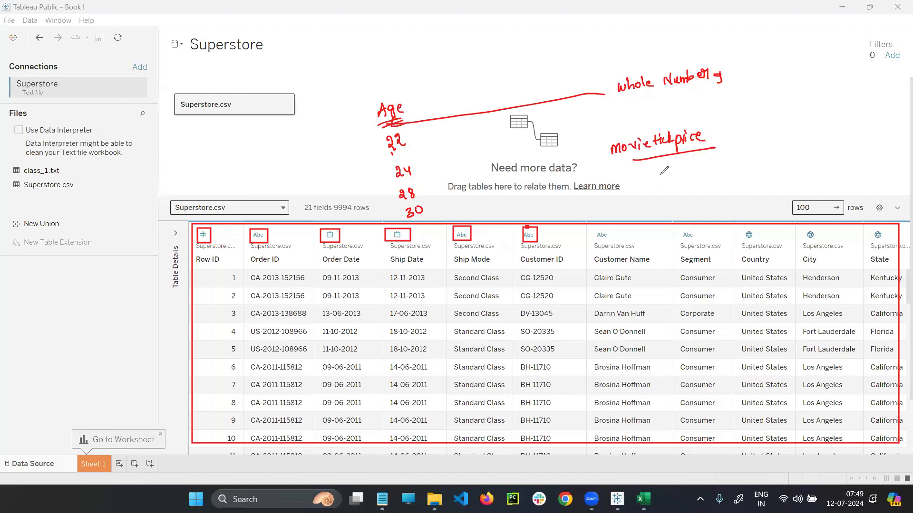
pyautogui.moveTo(657, 174)
pyautogui.mouseDown()
pyautogui.moveTo(671, 183)
pyautogui.moveTo(708, 163)
pyautogui.mouseUp()
pyautogui.click(681, 171)
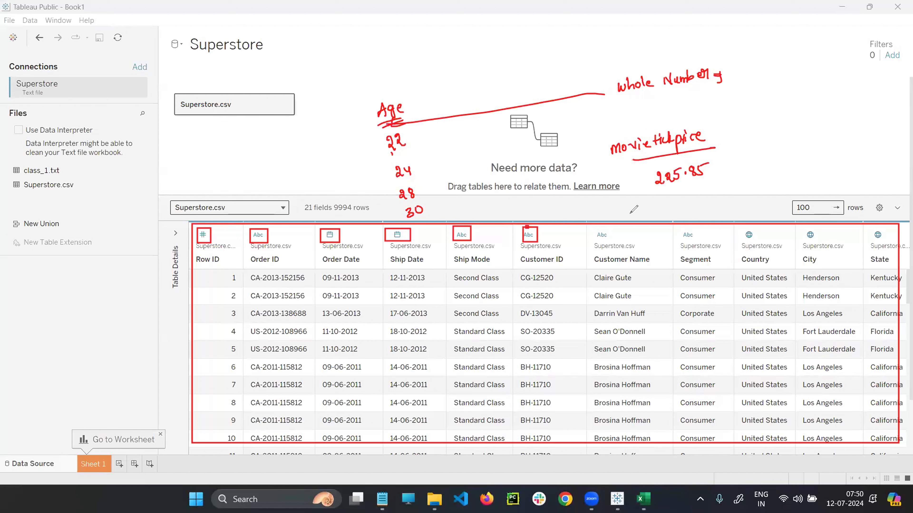
pyautogui.moveTo(659, 202); pyautogui.dragTo(667, 208)
pyautogui.moveTo(671, 200); pyautogui.dragTo(695, 201)
pyautogui.moveTo(641, 188)
pyautogui.mouseDown()
pyautogui.moveTo(648, 179)
pyautogui.moveTo(651, 214)
pyautogui.mouseUp()
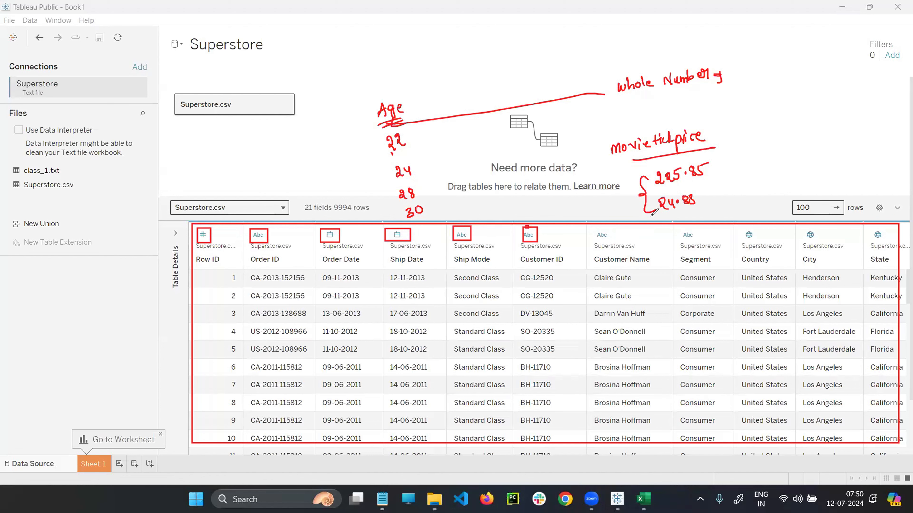
# Step: Circle the Ship Mode values in red, mark the Order Date type icon and clear all the annotations
pyautogui.moveTo(456, 275)
pyautogui.mouseDown()
pyautogui.moveTo(482, 268)
pyautogui.moveTo(499, 377)
pyautogui.moveTo(479, 269)
pyautogui.moveTo(470, 271)
pyautogui.mouseUp()
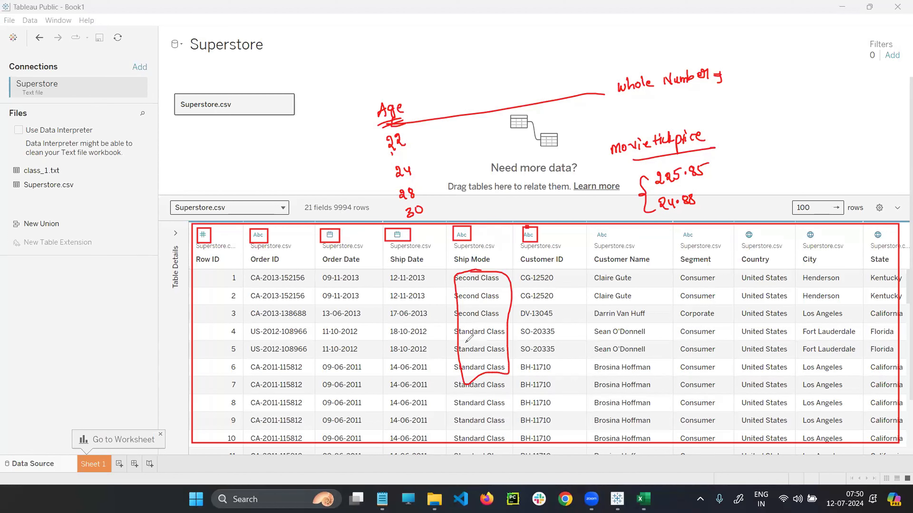
pyautogui.moveTo(329, 237); pyautogui.dragTo(345, 219)
pyautogui.press('Escape')
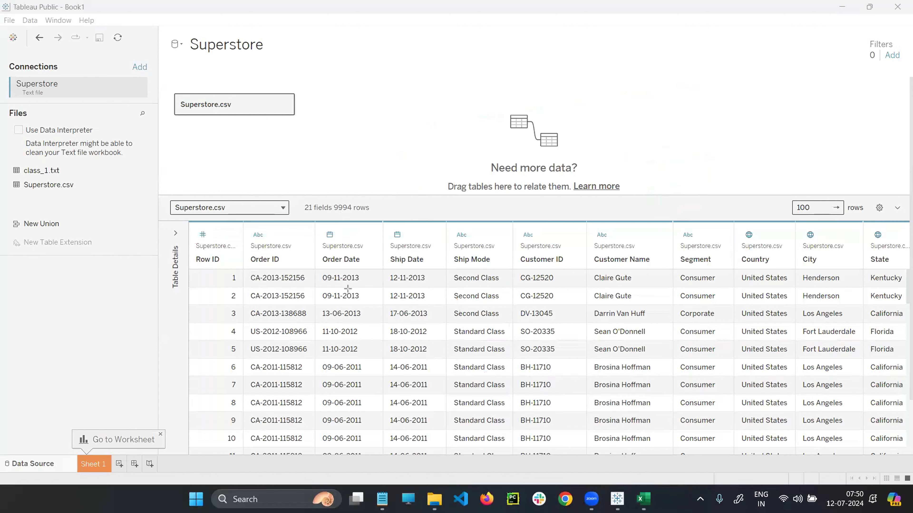
# Step: Outline the Order ID values and their Abc icon in red, and handwrite a first name alone and followed by 123
pyautogui.moveTo(248, 274); pyautogui.dragTo(308, 444)
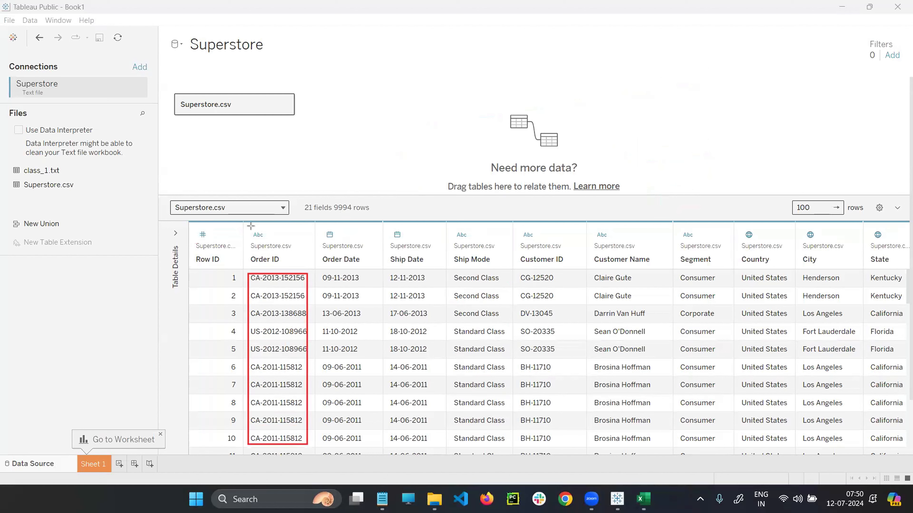
pyautogui.moveTo(250, 227)
pyautogui.mouseDown()
pyautogui.moveTo(272, 259)
pyautogui.moveTo(266, 243)
pyautogui.mouseUp()
pyautogui.moveTo(590, 94)
pyautogui.mouseDown()
pyautogui.moveTo(608, 102)
pyautogui.moveTo(627, 92)
pyautogui.moveTo(619, 104)
pyautogui.moveTo(647, 115)
pyautogui.mouseUp()
pyautogui.moveTo(638, 166)
pyautogui.mouseDown()
pyautogui.moveTo(688, 159)
pyautogui.moveTo(690, 170)
pyautogui.mouseUp()
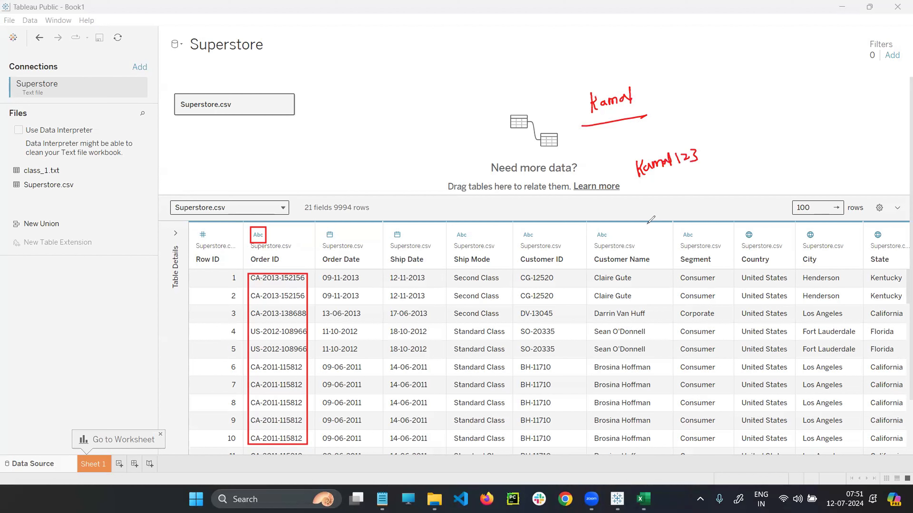
# Step: Underline the name and circle the 123 in the second handwritten sample, erase the circle and clear all annotations
pyautogui.moveTo(640, 186)
pyautogui.mouseDown()
pyautogui.moveTo(688, 169)
pyautogui.moveTo(685, 138)
pyautogui.mouseUp()
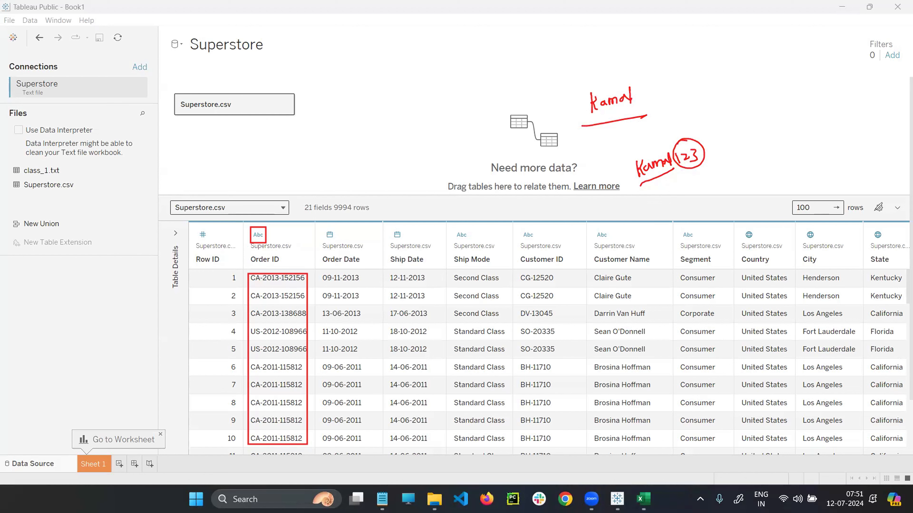
pyautogui.moveTo(717, 148); pyautogui.dragTo(691, 165)
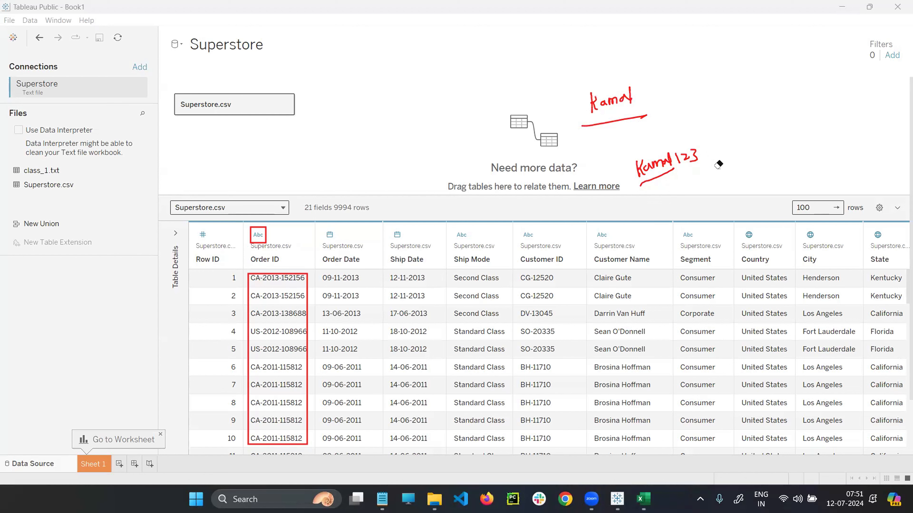
pyautogui.click(669, 173)
pyautogui.click(880, 293)
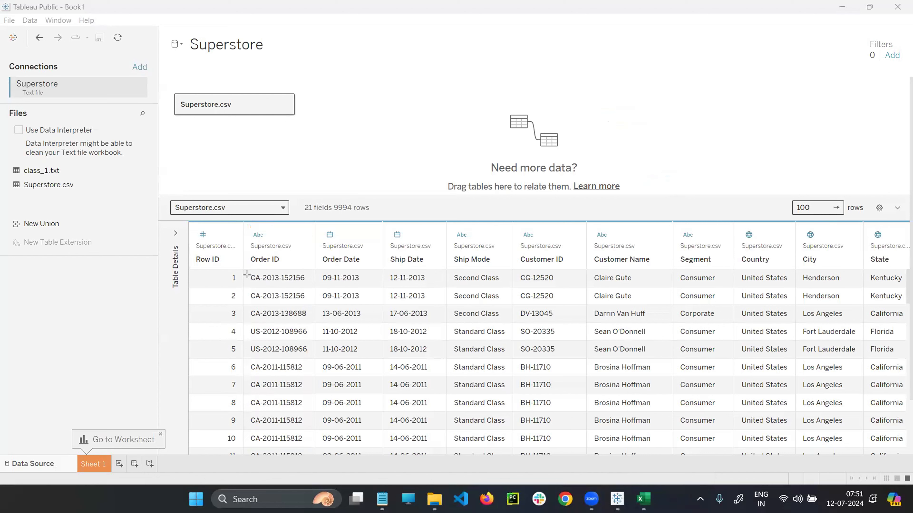
# Step: Outline in red the values and data type icons of the Order ID field and of the Order Date field
pyautogui.moveTo(246, 272)
pyautogui.mouseDown()
pyautogui.moveTo(263, 287)
pyautogui.moveTo(314, 291)
pyautogui.moveTo(317, 417)
pyautogui.mouseUp()
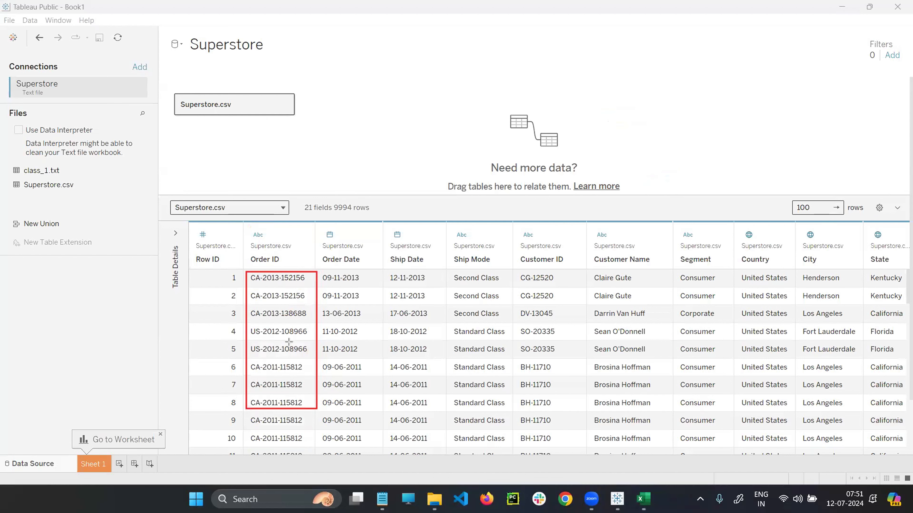
pyautogui.moveTo(250, 229); pyautogui.dragTo(272, 245)
pyautogui.moveTo(319, 272)
pyautogui.mouseDown()
pyautogui.moveTo(338, 291)
pyautogui.moveTo(374, 411)
pyautogui.moveTo(372, 439)
pyautogui.mouseUp()
pyautogui.moveTo(324, 229); pyautogui.dragTo(337, 243)
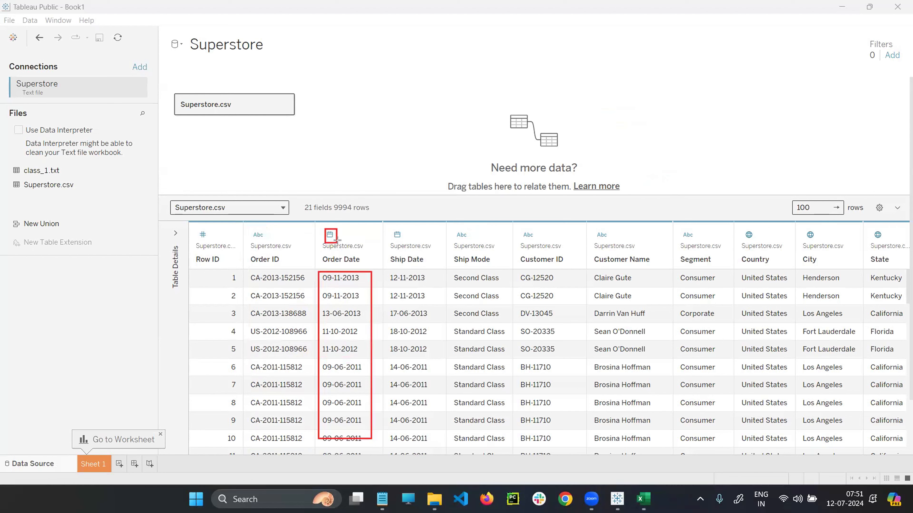
# Step: Outline the Customer Name values and their Abc icon in red, and clear the annotations to return to the data preview
pyautogui.moveTo(593, 272); pyautogui.dragTo(646, 425)
pyautogui.moveTo(594, 225); pyautogui.dragTo(612, 266)
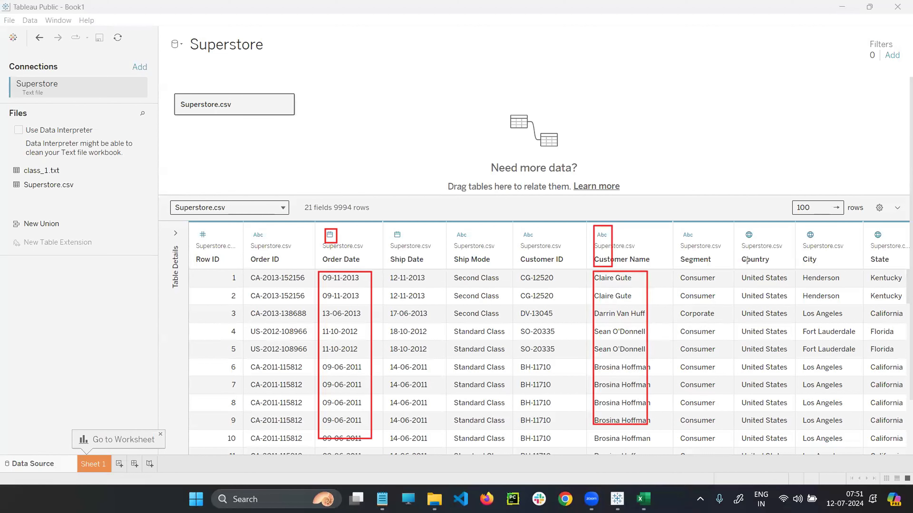
pyautogui.press('Escape')
pyautogui.click(538, 362)
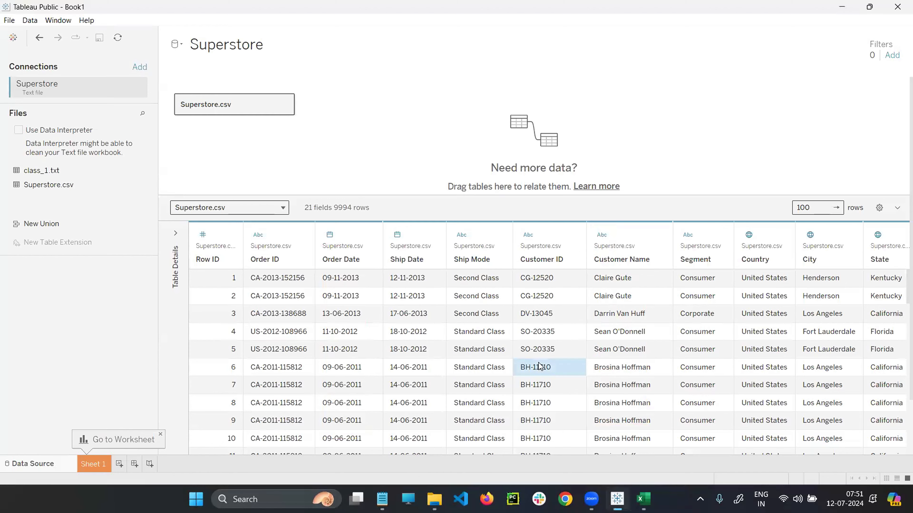
# Step: Outline in red the Sales values and the number type icon above that field
pyautogui.hscroll(5, 538, 362)
pyautogui.hscroll(10, 538, 364)
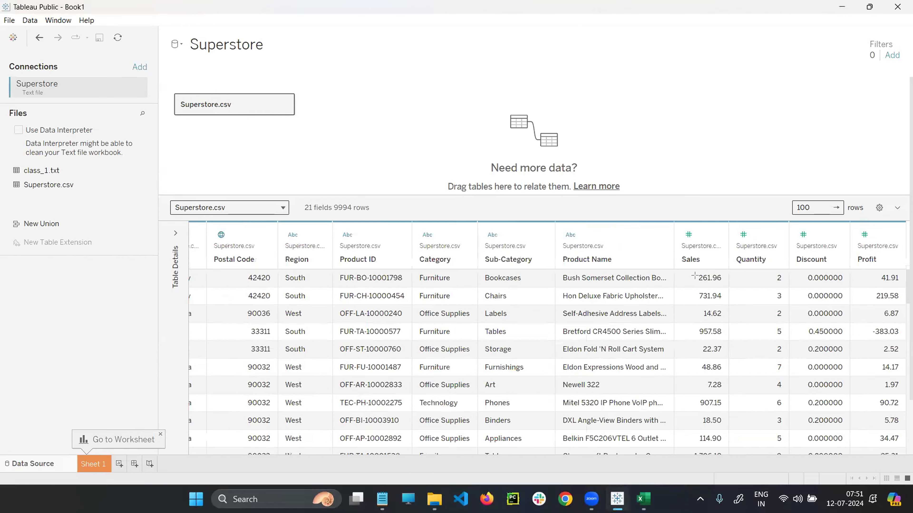
pyautogui.moveTo(688, 271); pyautogui.dragTo(731, 449)
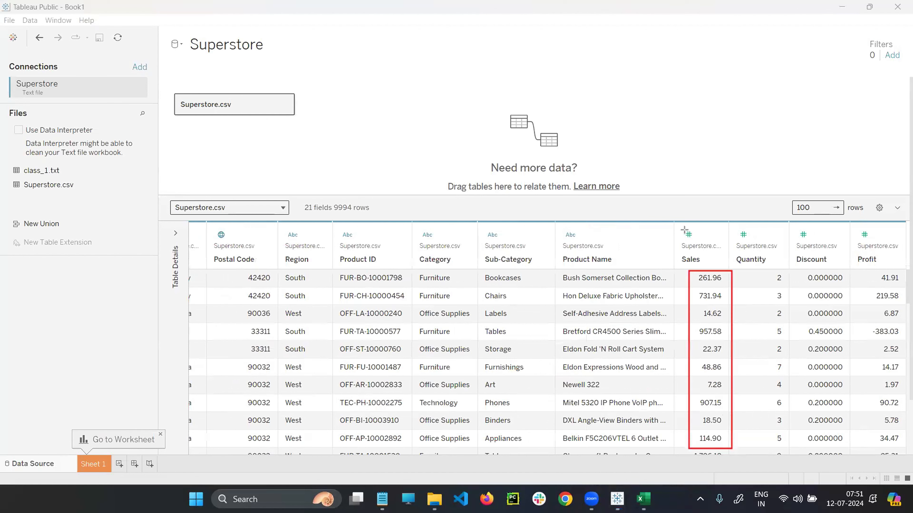
pyautogui.moveTo(682, 227); pyautogui.dragTo(696, 242)
# Step: Outline the Quantity and Discount values with their number type icons in red, and clear all the outlines
pyautogui.moveTo(762, 269); pyautogui.dragTo(787, 448)
pyautogui.moveTo(737, 226); pyautogui.dragTo(748, 242)
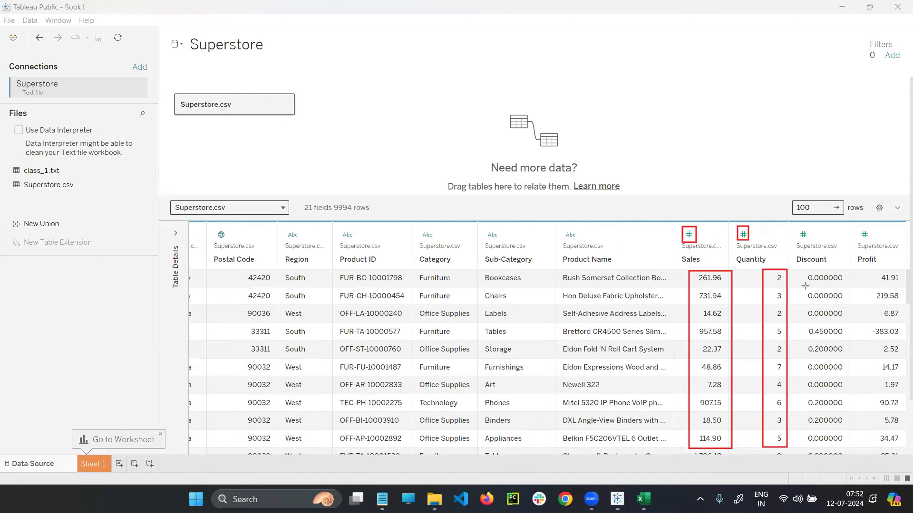
pyautogui.moveTo(803, 274)
pyautogui.mouseDown()
pyautogui.moveTo(826, 325)
pyautogui.moveTo(850, 441)
pyautogui.mouseUp()
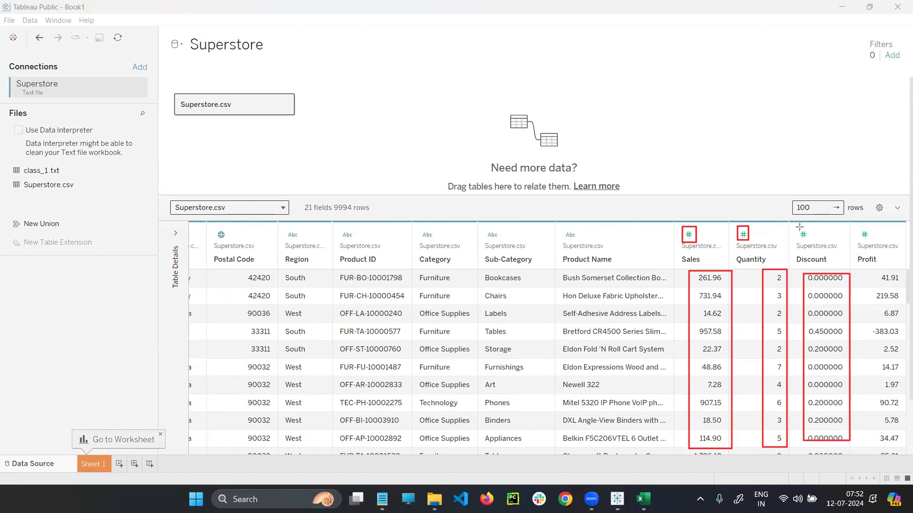
pyautogui.moveTo(798, 226); pyautogui.dragTo(810, 245)
pyautogui.press('e')
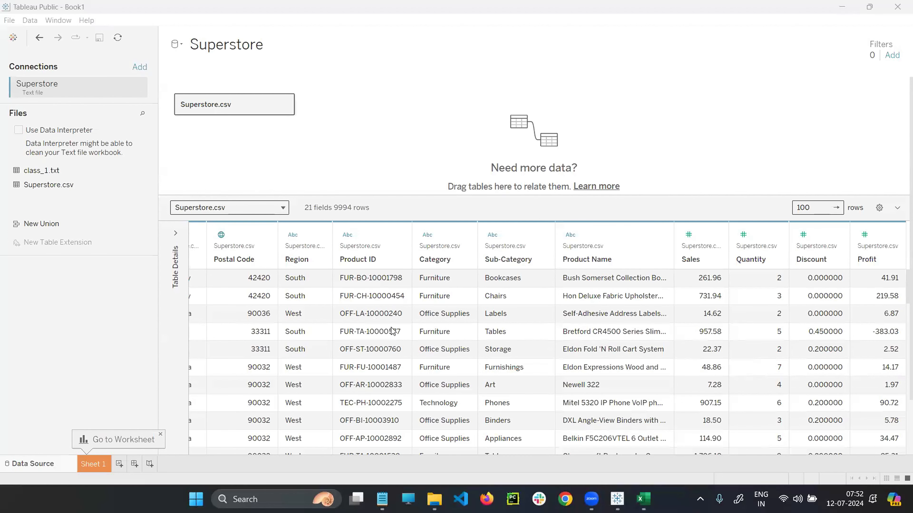
# Step: Look through the preview rows and set the number of displayed rows to 5
pyautogui.scroll(-5, 408, 325)
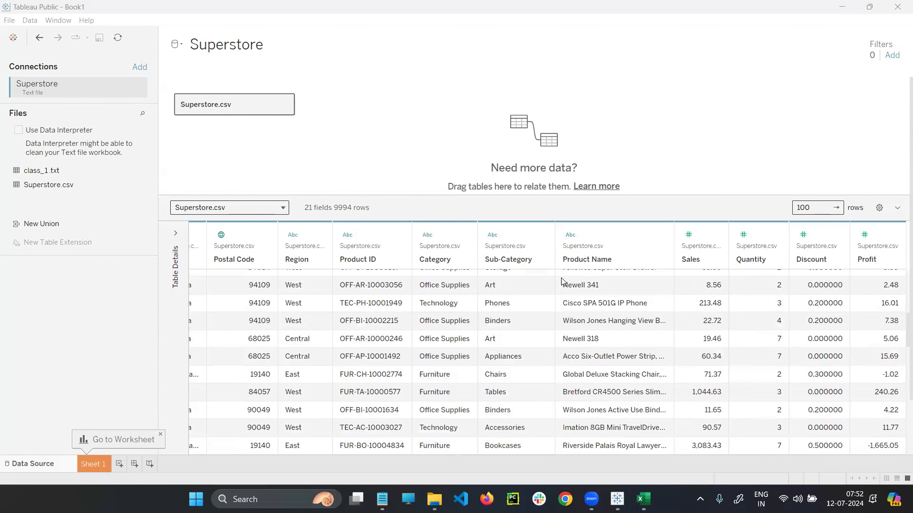
pyautogui.click(819, 210)
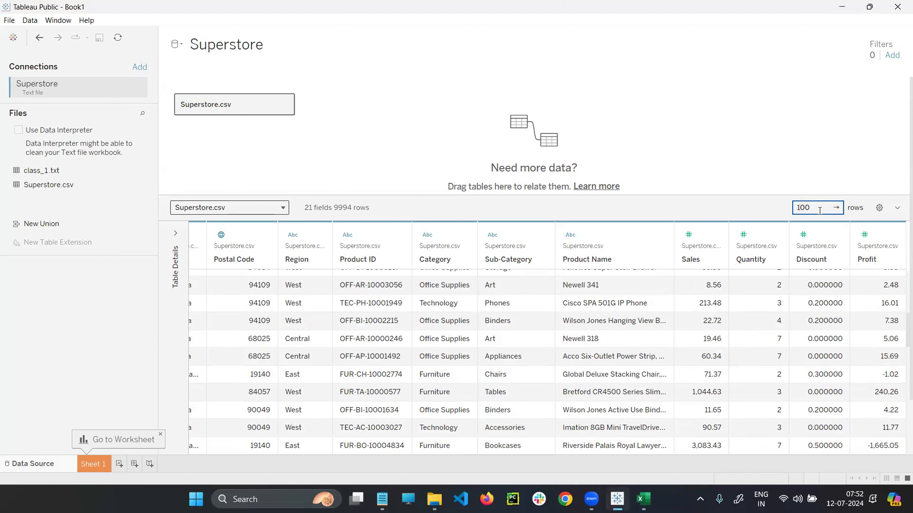
pyautogui.press('BackSpace')
pyautogui.press('BackSpace')
pyautogui.press('BackSpace')
pyautogui.write('5')
pyautogui.press('Return')
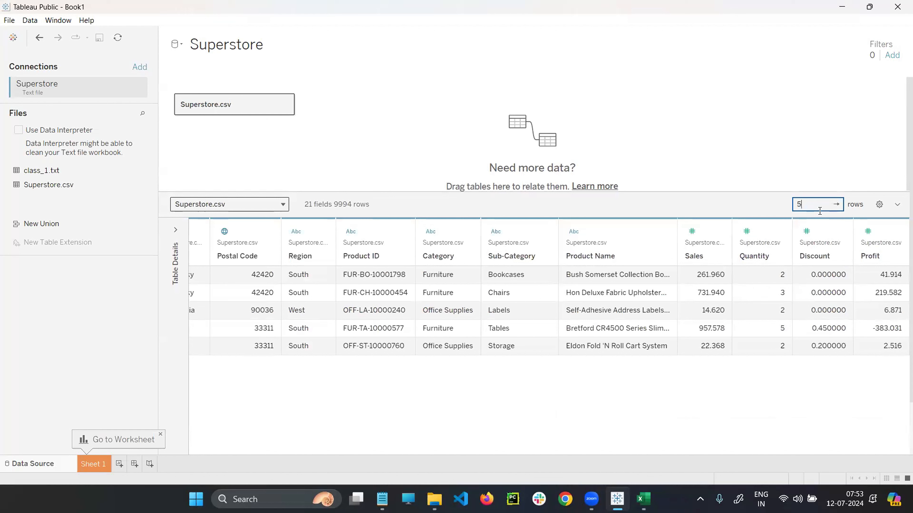
# Step: Set the number of previewed Superstore rows to 50 and look through the rows
pyautogui.write('0')
pyautogui.press('Return')
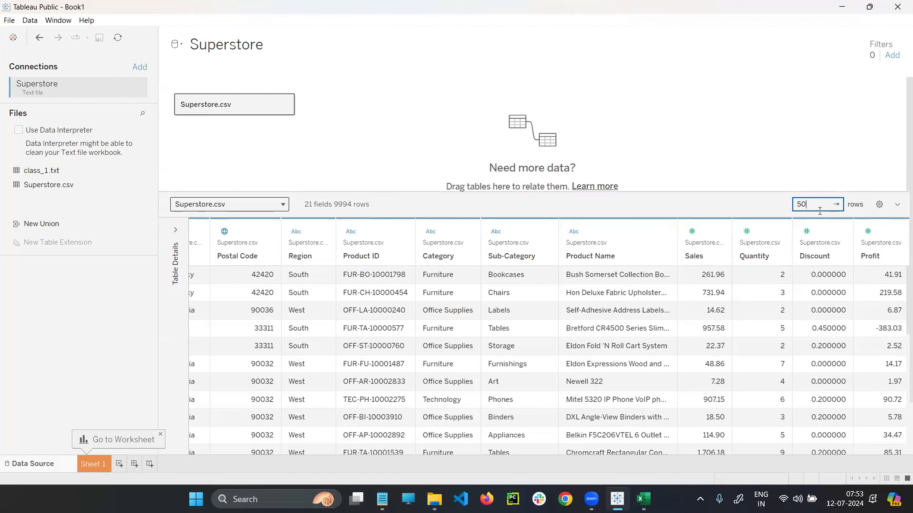
pyautogui.scroll(-3, 568, 319)
pyautogui.scroll(3, 578, 306)
pyautogui.click(884, 204)
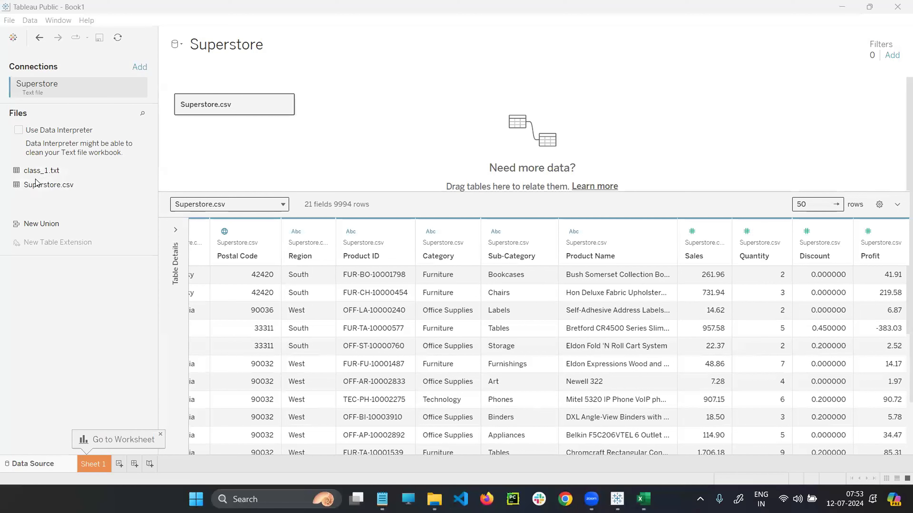
# Step: Collapse and reopen the data preview, and review its settings for aliases, hidden fields and field sorting
pyautogui.moveTo(890, 198); pyautogui.dragTo(905, 214)
pyautogui.click(897, 207)
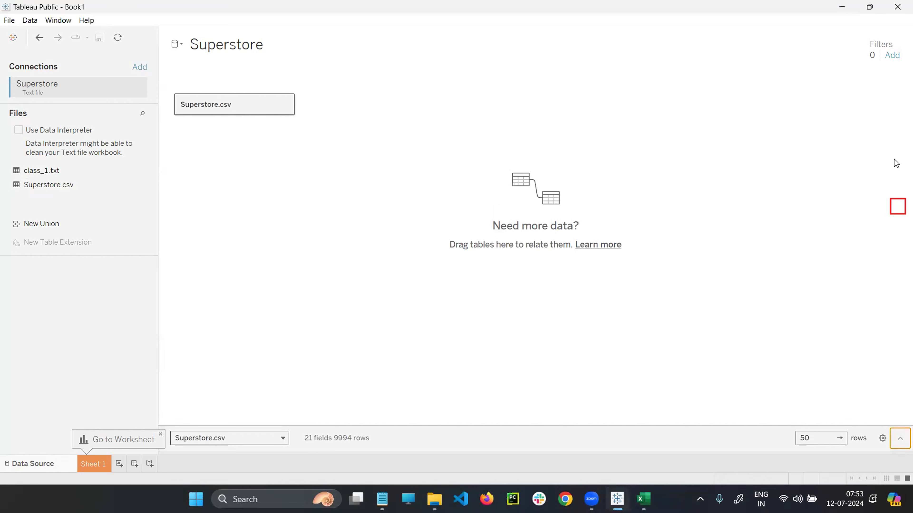
pyautogui.click(899, 440)
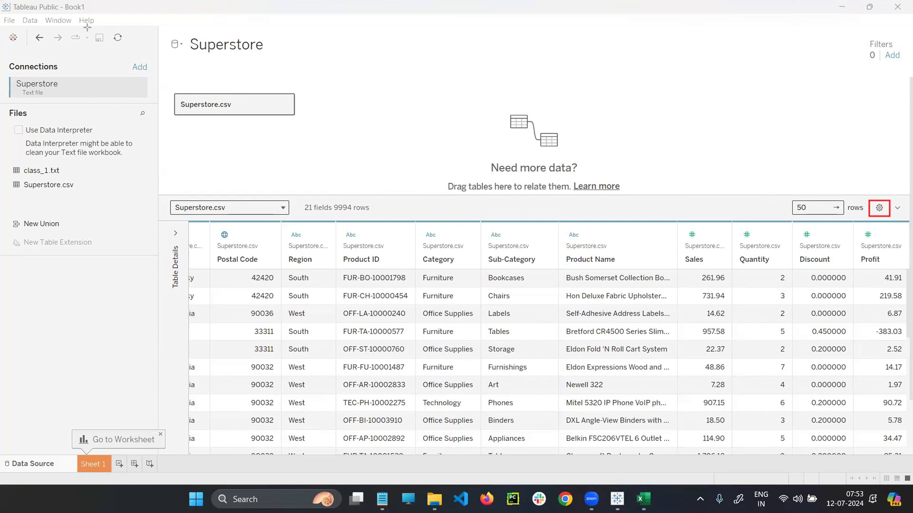
pyautogui.click(879, 208)
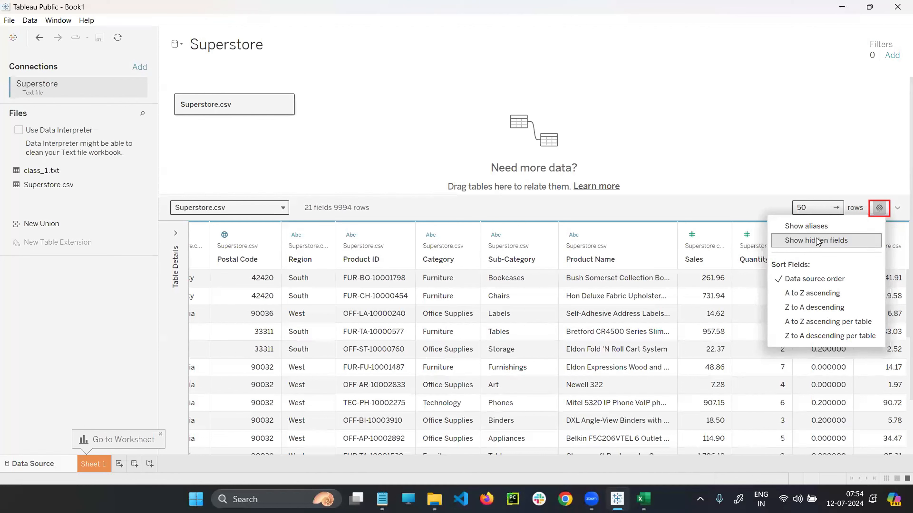
pyautogui.click(734, 137)
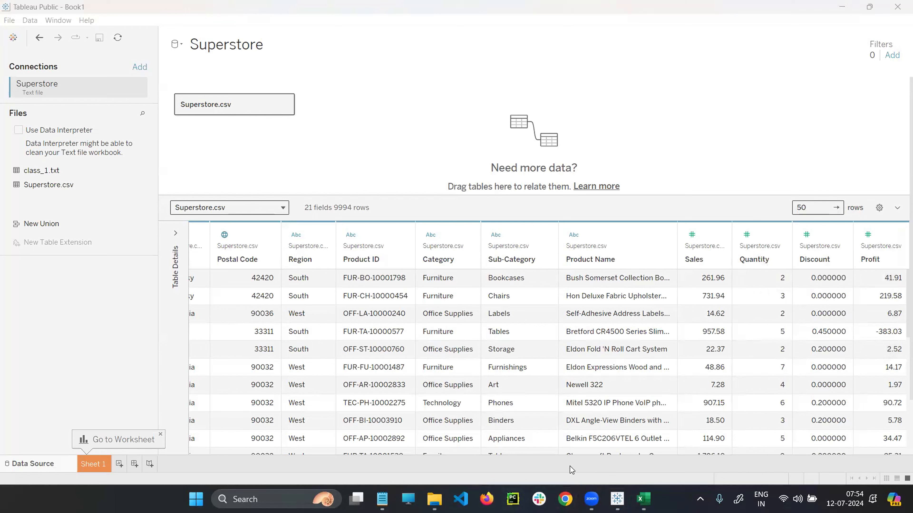
# Step: Switch to File Explorer, try searching the Tableau_June_E2E folder for "cre", and leave the search results
pyautogui.click(434, 498)
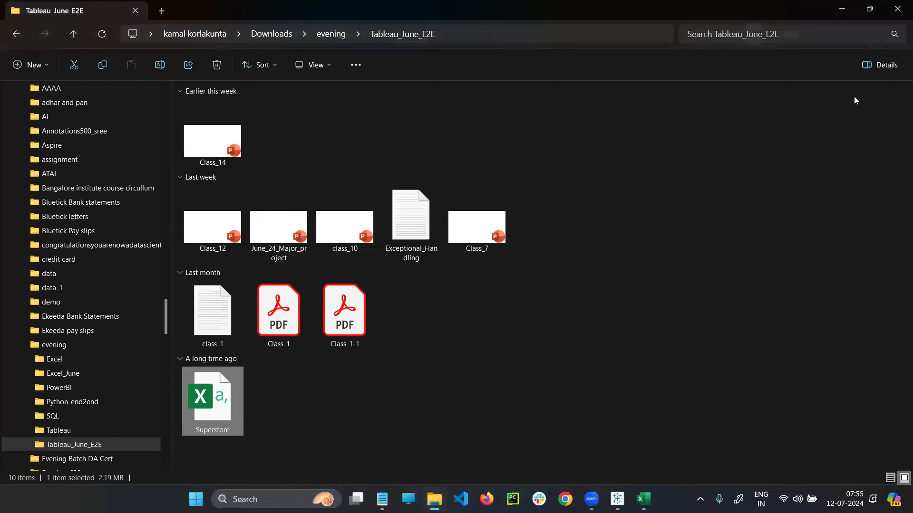
pyautogui.click(847, 35)
pyautogui.write('cre')
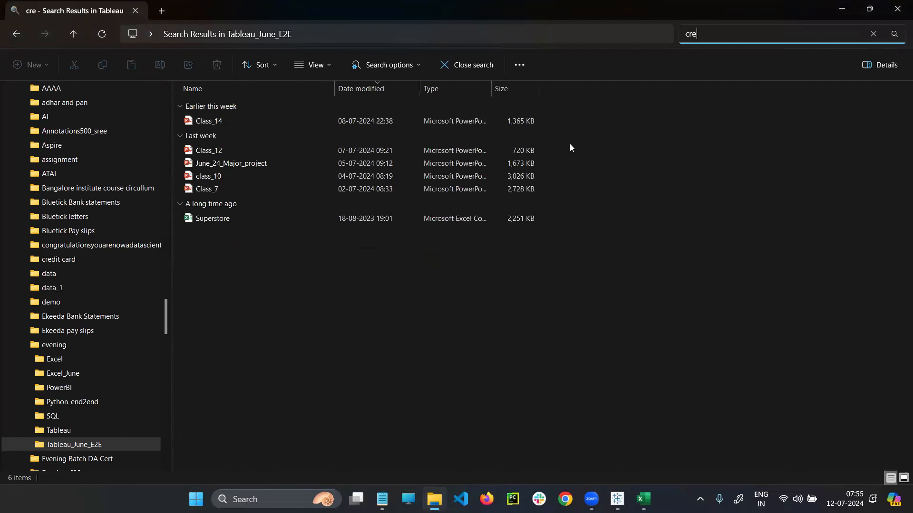
pyautogui.click(16, 34)
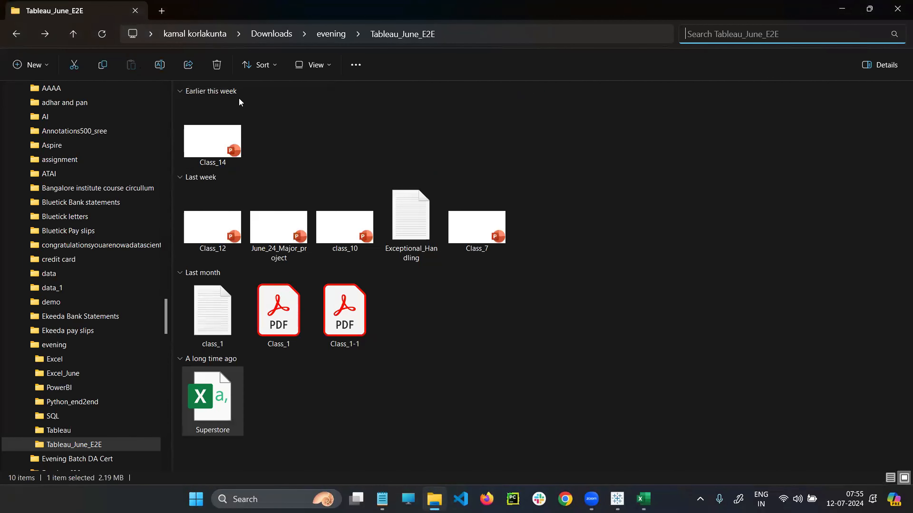
# Step: Go back to the Downloads folder, search it for "cred" and open the CREDIT DATA DICTIONARY workbook
pyautogui.click(18, 33)
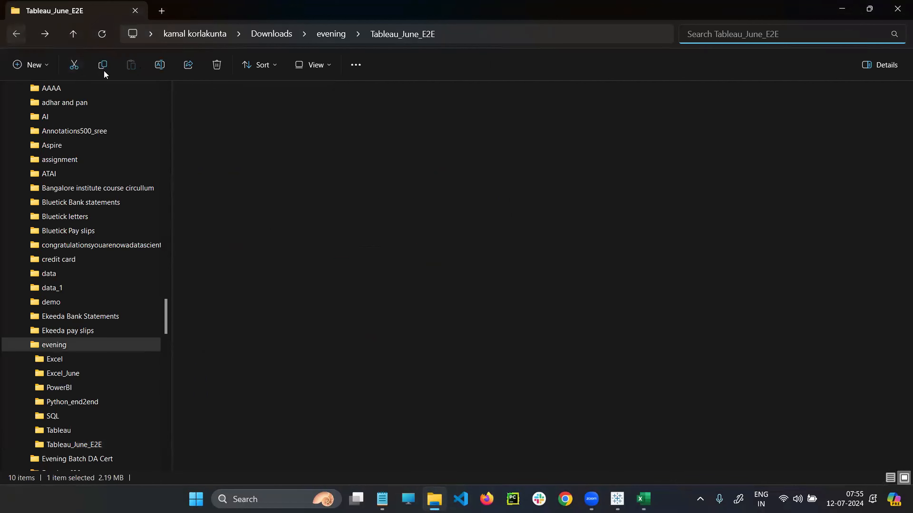
pyautogui.click(18, 34)
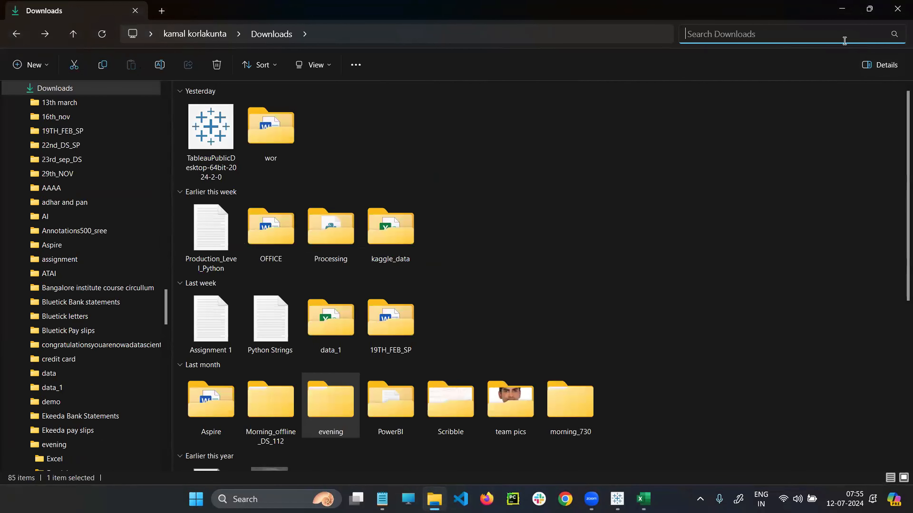
pyautogui.write('cred')
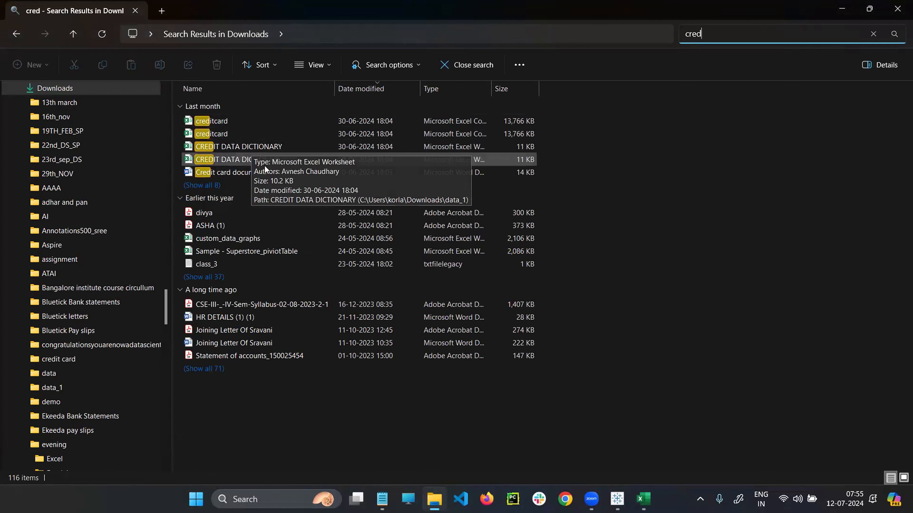
pyautogui.click(245, 160)
pyautogui.hotkey('alt', 'Tab')
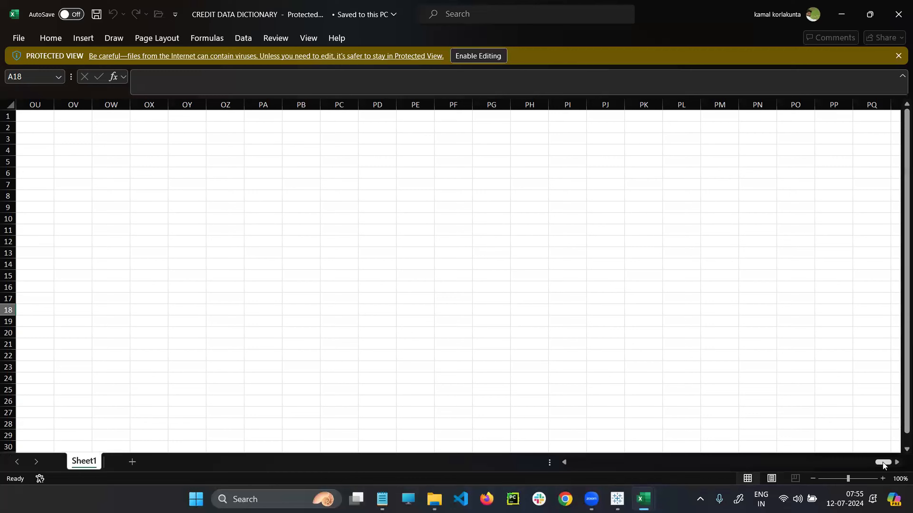
# Step: Examine the long field names and their descriptions in the credit data dictionary sheet
pyautogui.moveTo(883, 462); pyautogui.dragTo(561, 462)
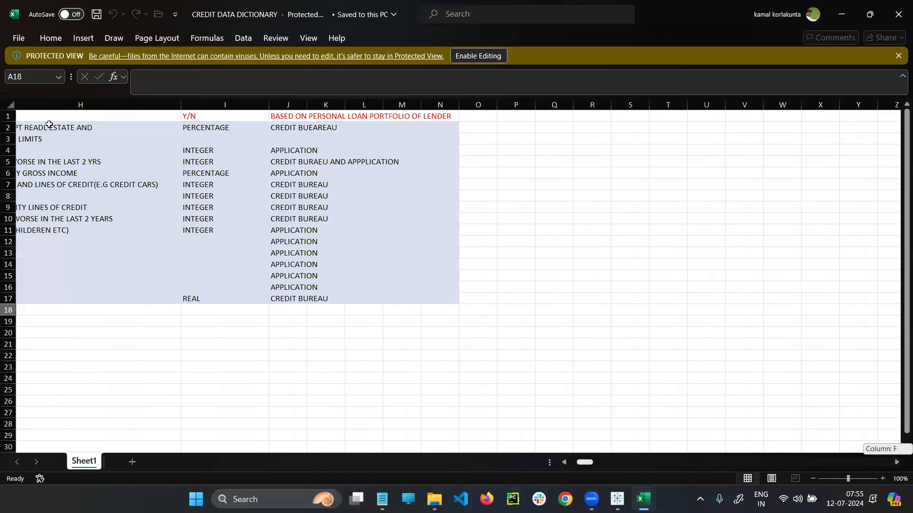
pyautogui.click(50, 126)
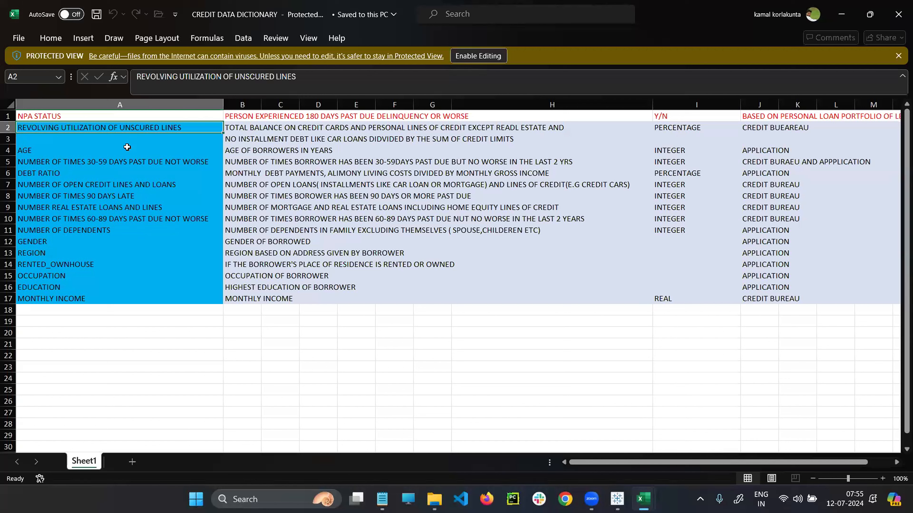
pyautogui.click(132, 162)
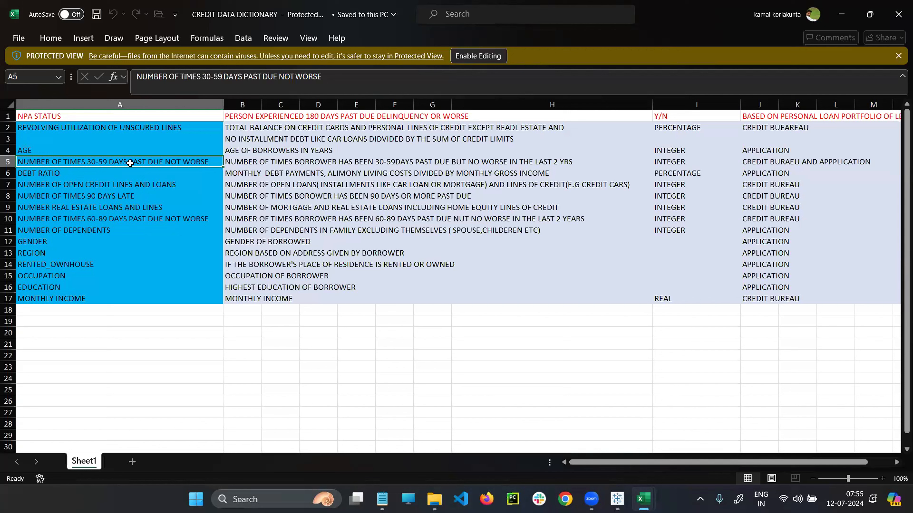
# Step: Switch back to Tableau Public and review the preview's options for showing aliases and hidden fields
pyautogui.click(617, 498)
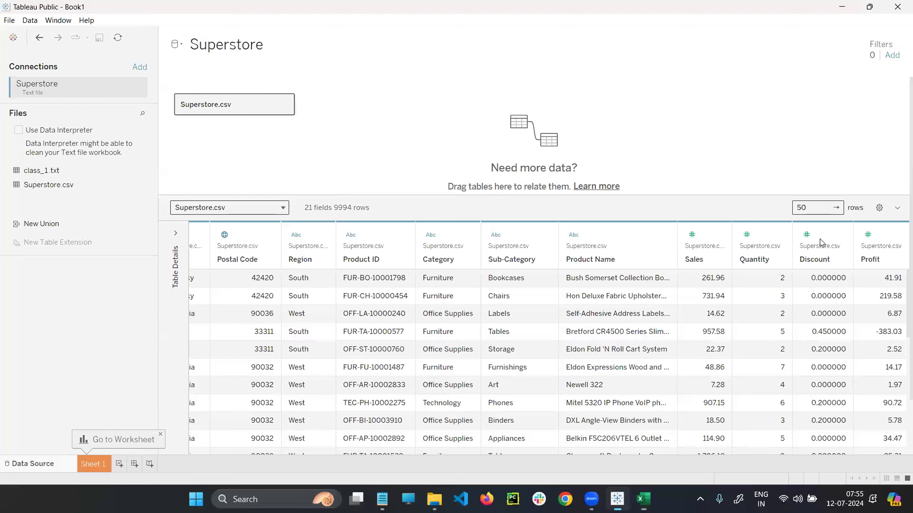
pyautogui.click(877, 212)
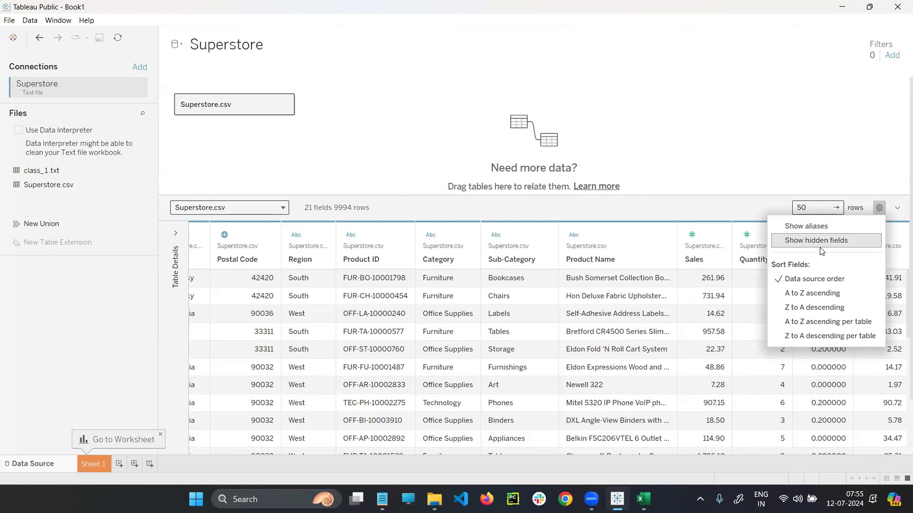
pyautogui.click(761, 135)
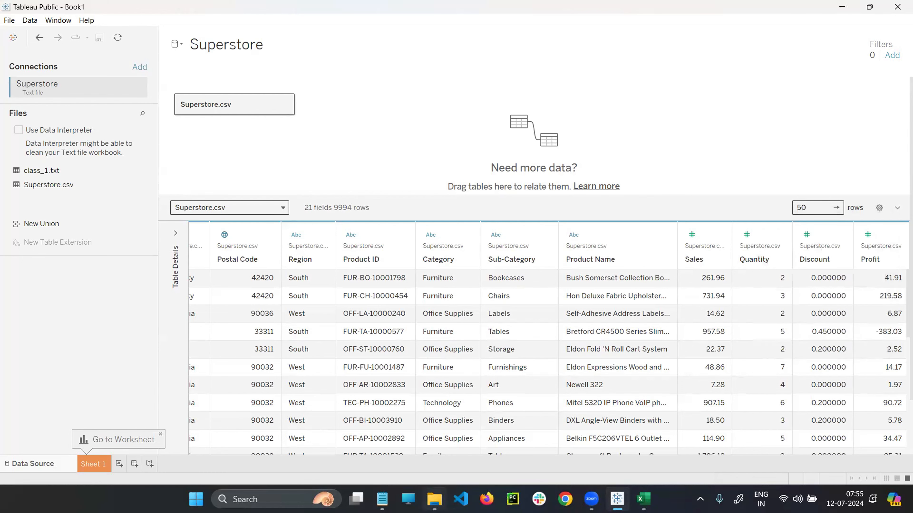
# Step: Close the File Explorer search window, and in a new one open the account's profile folder under C:\Users
pyautogui.click(434, 499)
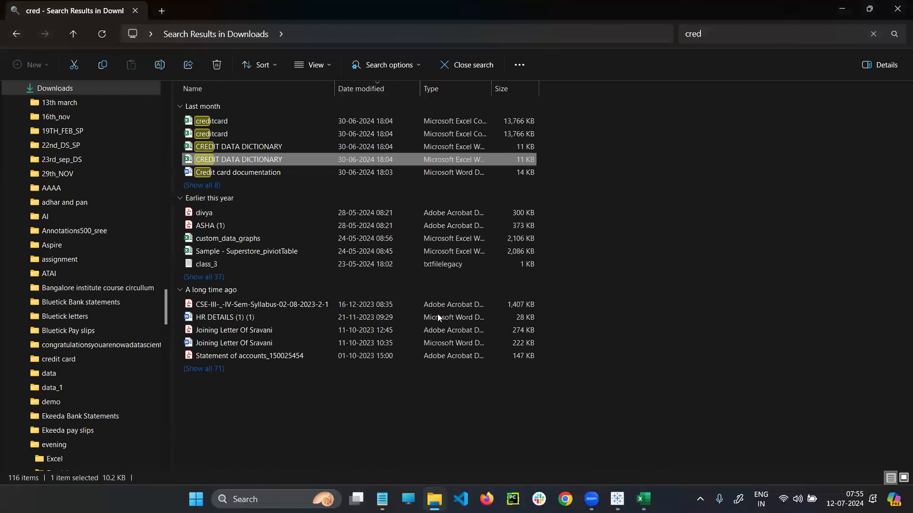
pyautogui.click(898, 5)
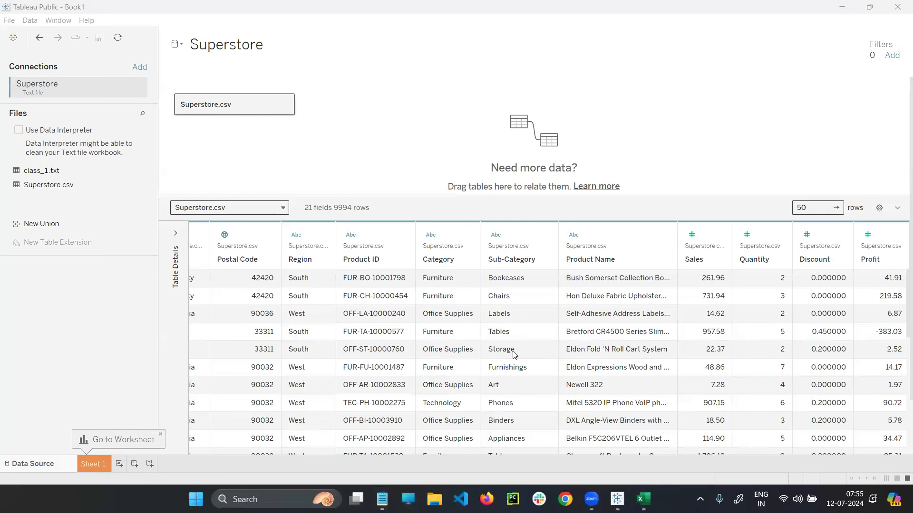
pyautogui.press('super+e')
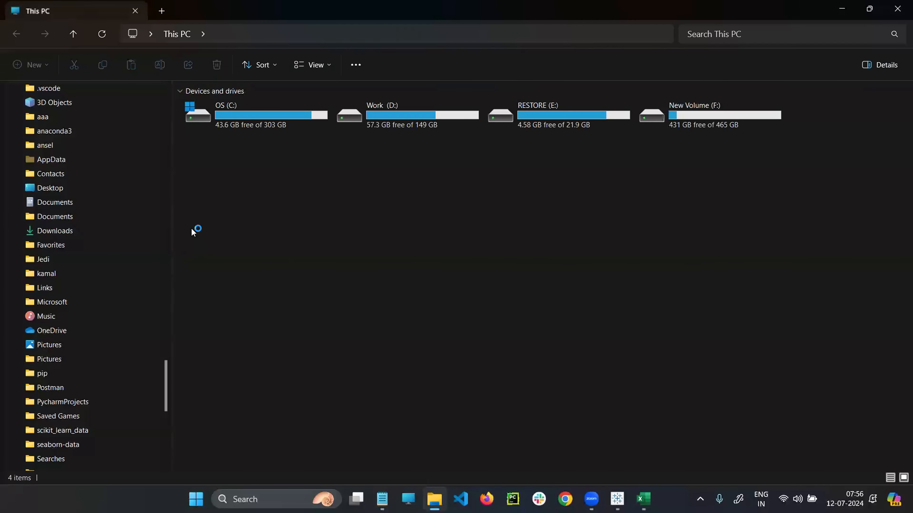
pyautogui.doubleClick(259, 116)
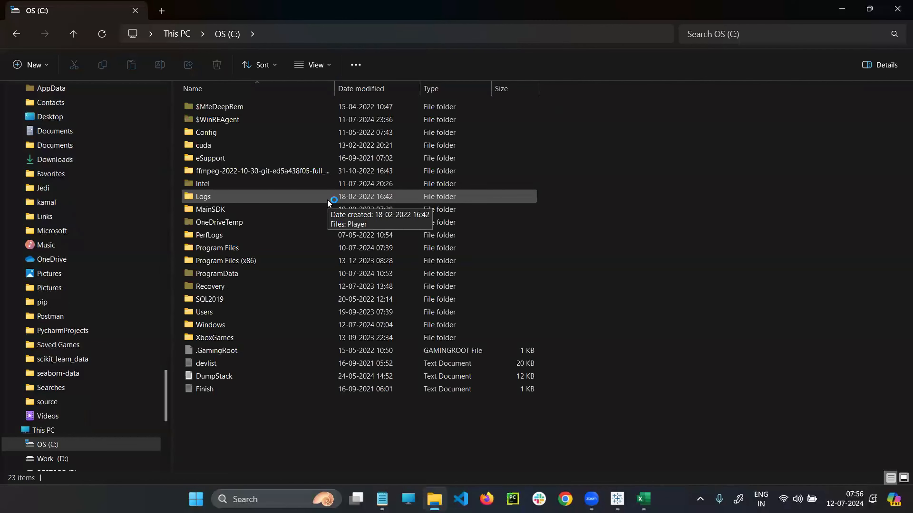
pyautogui.click(234, 311)
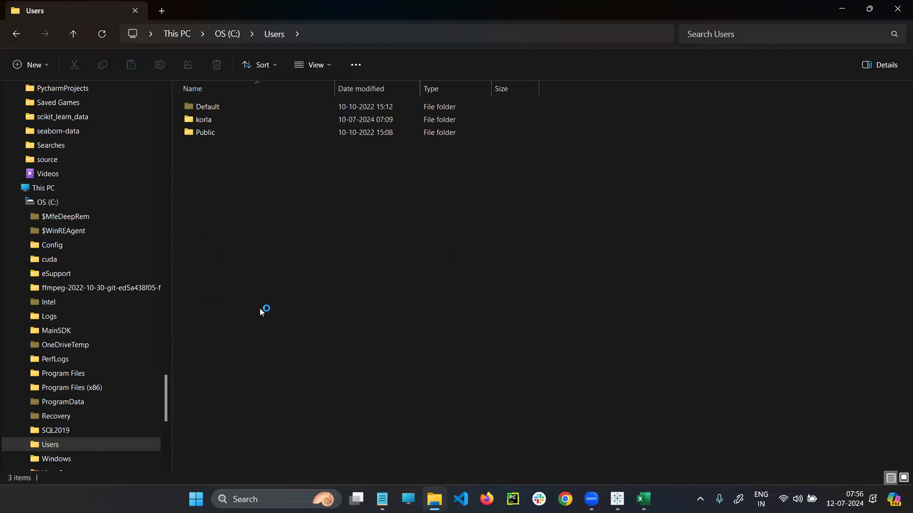
pyautogui.click(207, 121)
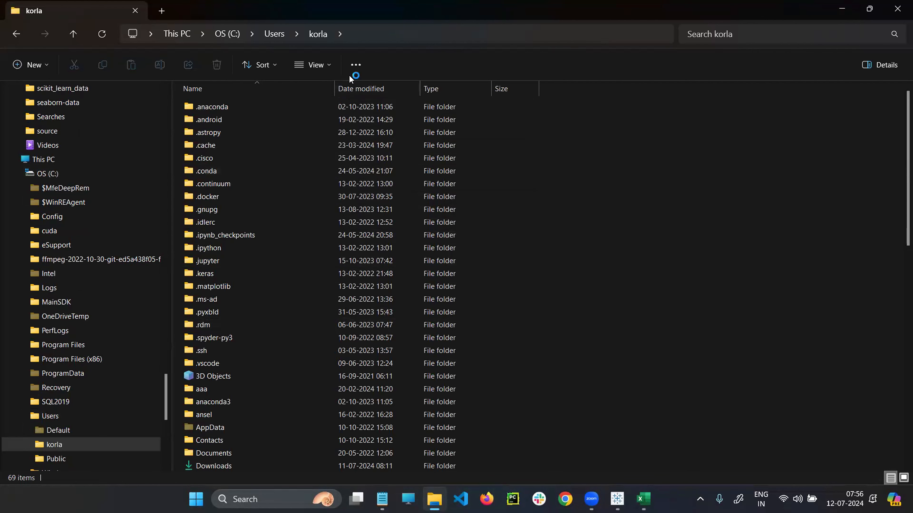
# Step: Turn off the display of hidden items in the profile folder
pyautogui.click(356, 65)
pyautogui.click(312, 65)
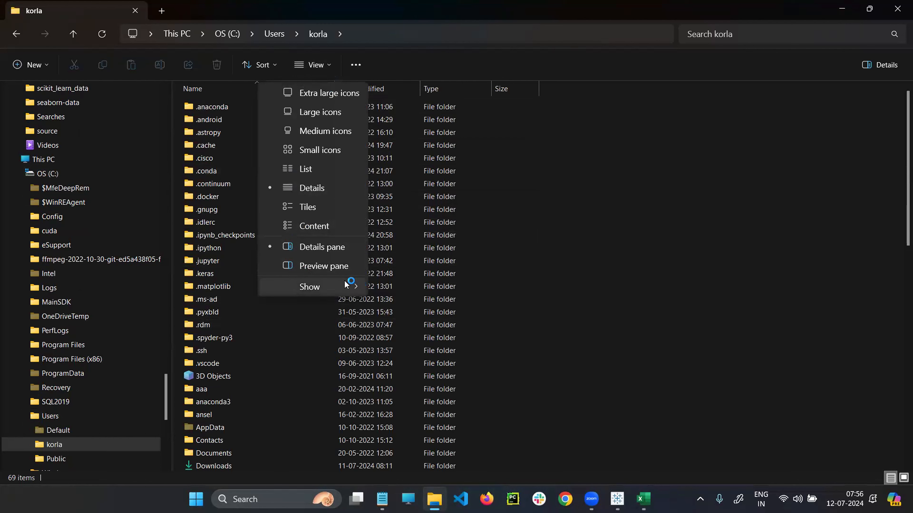
pyautogui.click(339, 286)
pyautogui.click(395, 369)
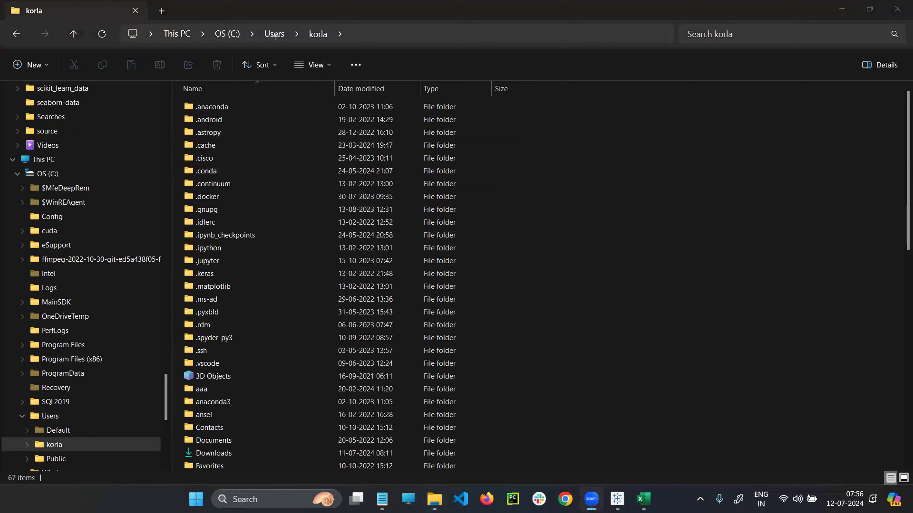
# Step: Outline the profile folder's name in the path and its list of folders in red, and clear the outlines
pyautogui.moveTo(302, 29); pyautogui.dragTo(341, 45)
pyautogui.moveTo(176, 94); pyautogui.dragTo(425, 421)
pyautogui.moveTo(513, 427); pyautogui.dragTo(563, 478)
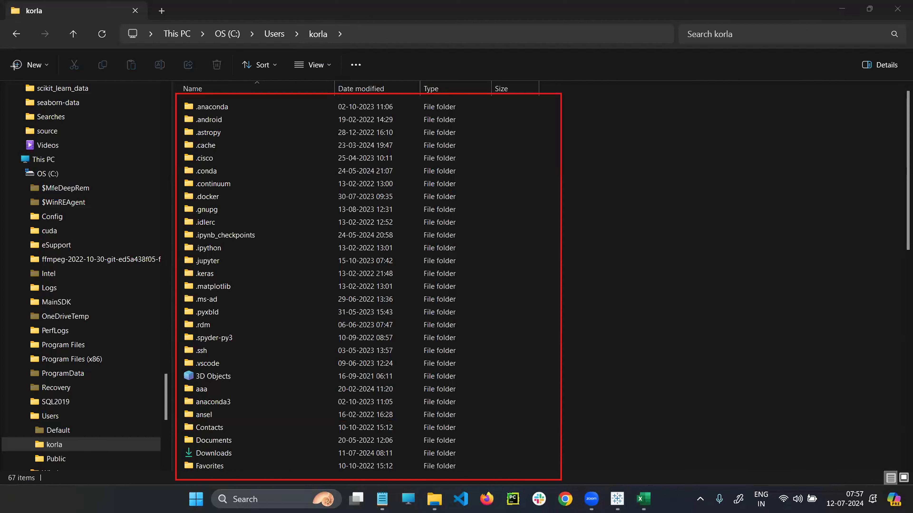
pyautogui.press('Escape')
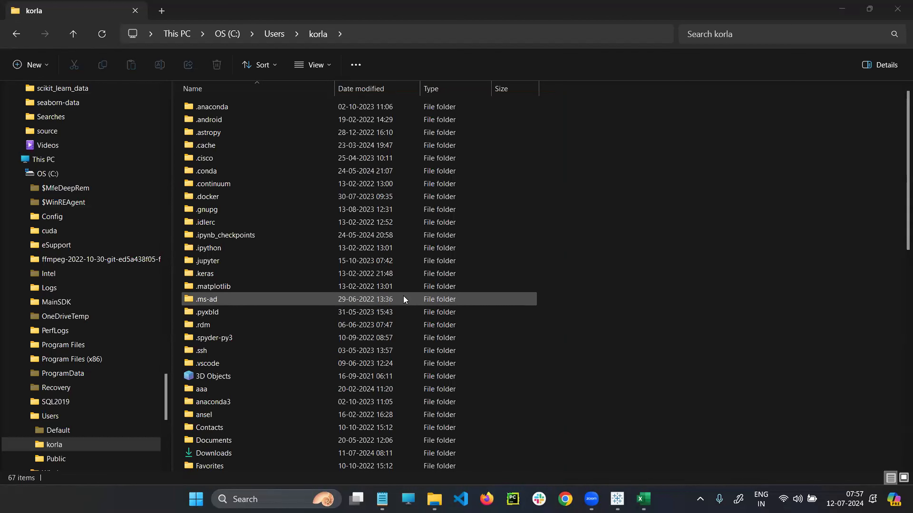
# Step: Turn the display of hidden items back on in the profile folder and open the AppData folder
pyautogui.click(204, 274)
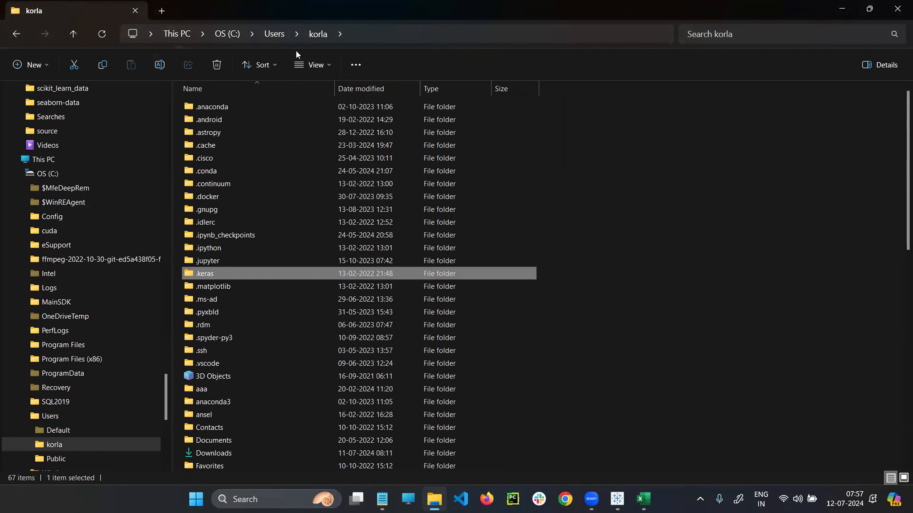
pyautogui.click(311, 67)
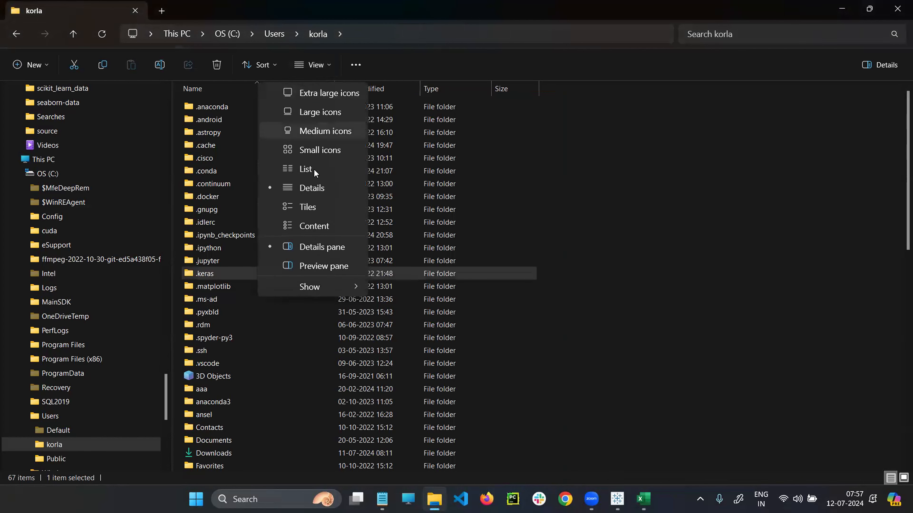
pyautogui.moveTo(309, 286)
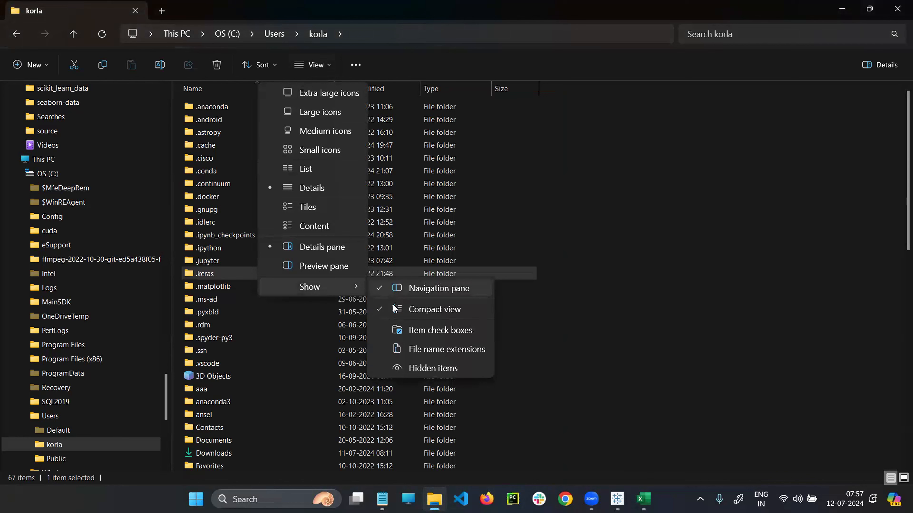
pyautogui.click(418, 368)
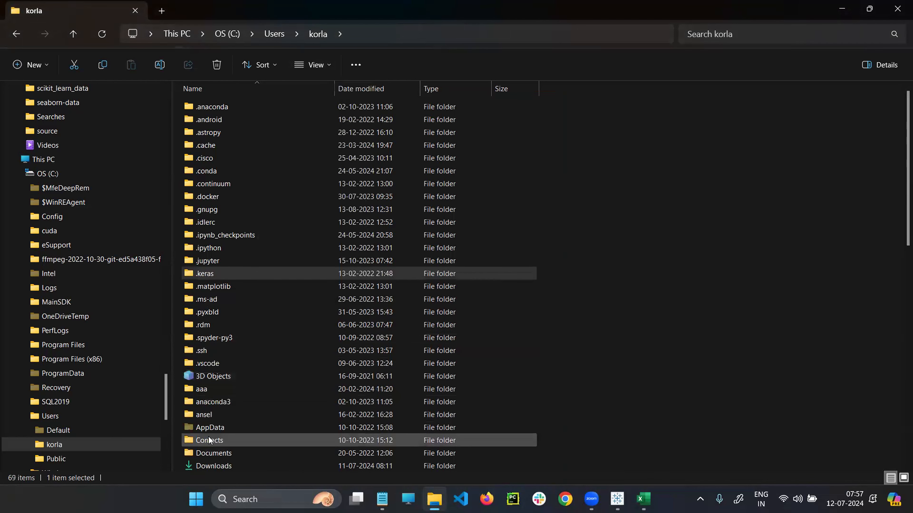
pyautogui.click(208, 431)
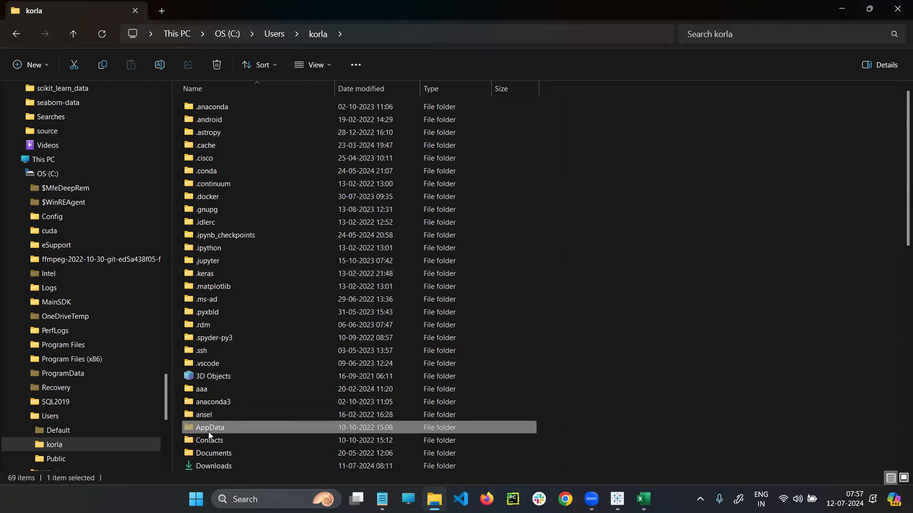
pyautogui.doubleClick(208, 431)
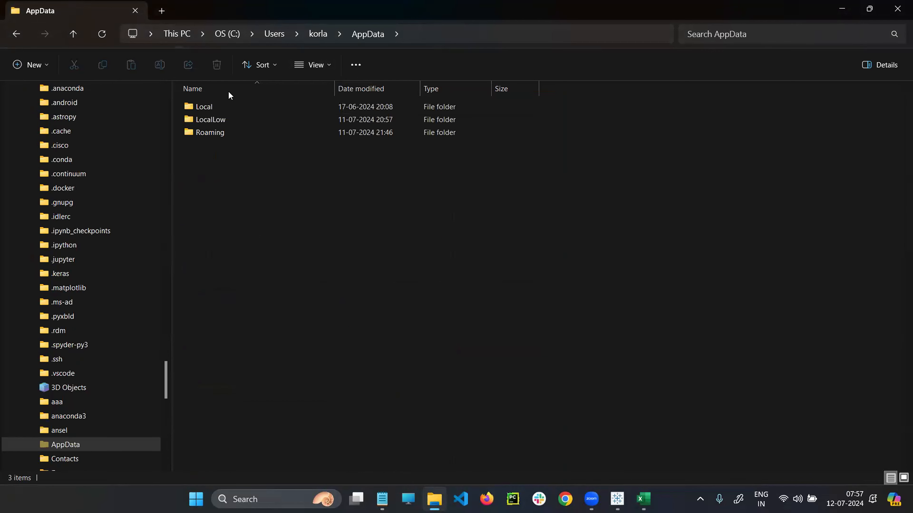
# Step: Open the Local folder inside AppData and look through its list of application folders
pyautogui.doubleClick(208, 107)
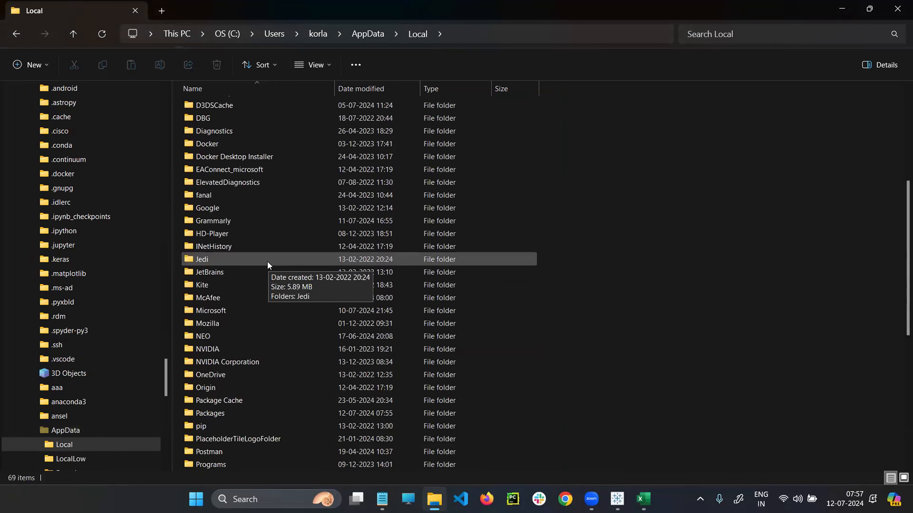
pyautogui.click(213, 145)
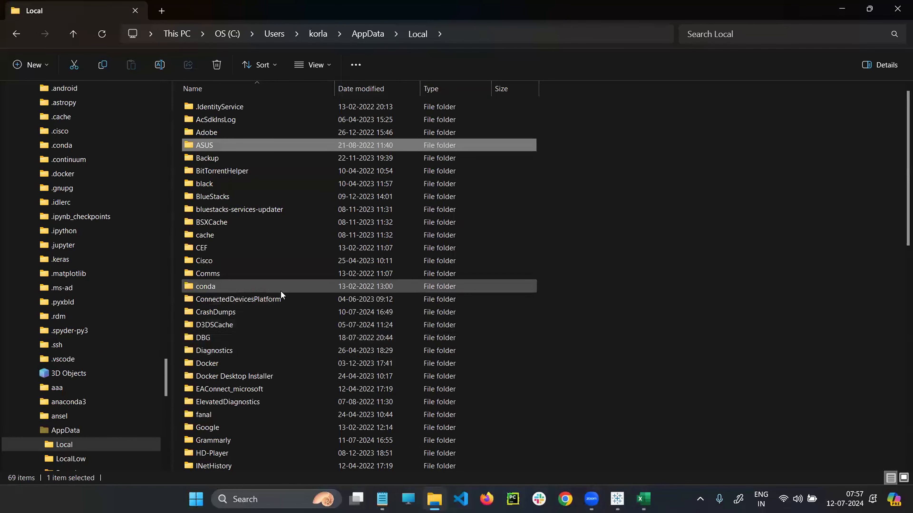
pyautogui.scroll(-3, 269, 364)
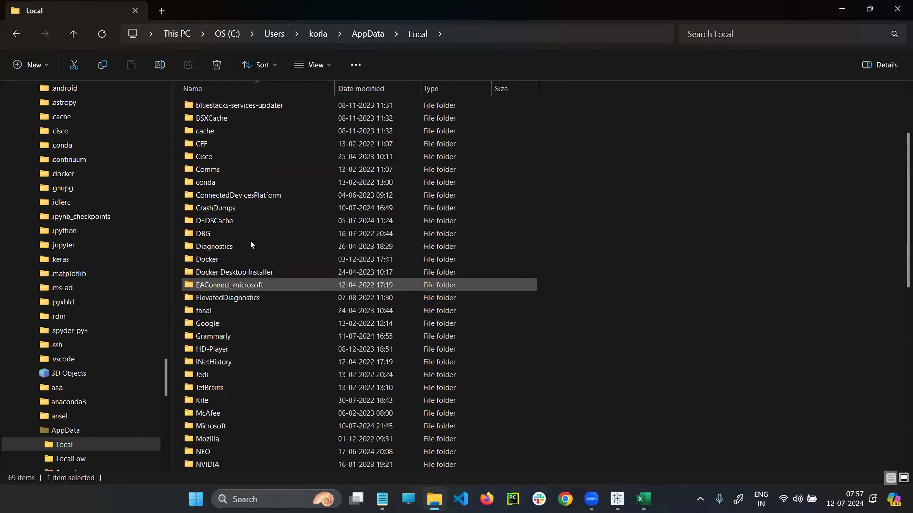
pyautogui.moveTo(217, 172)
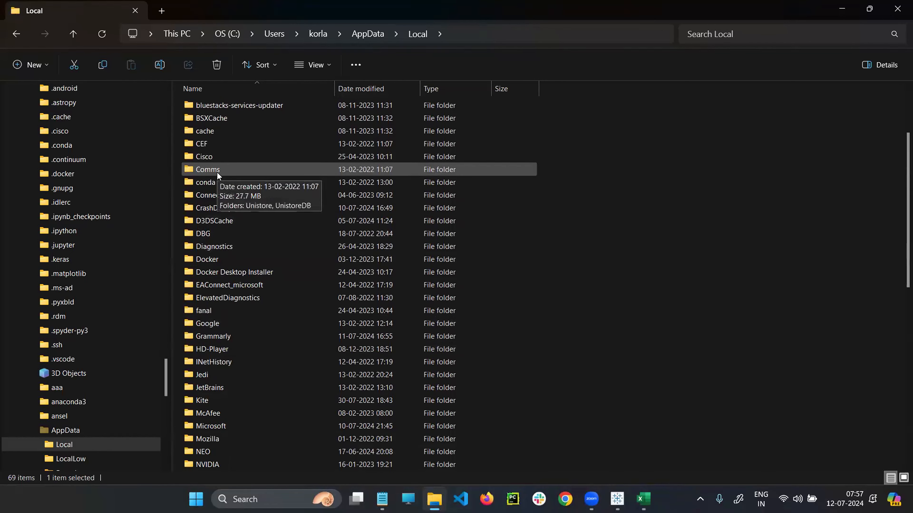
pyautogui.scroll(-10, 198, 212)
pyautogui.scroll(13, 287, 273)
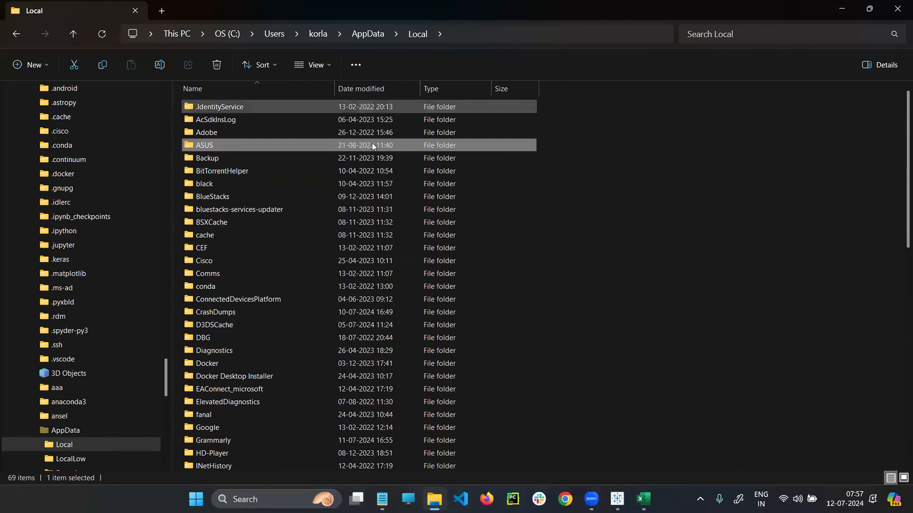
# Step: Switch to Tableau Public, show the preview's field sorting options, and outline A to Z ascending and Z to A descending in red
pyautogui.click(617, 499)
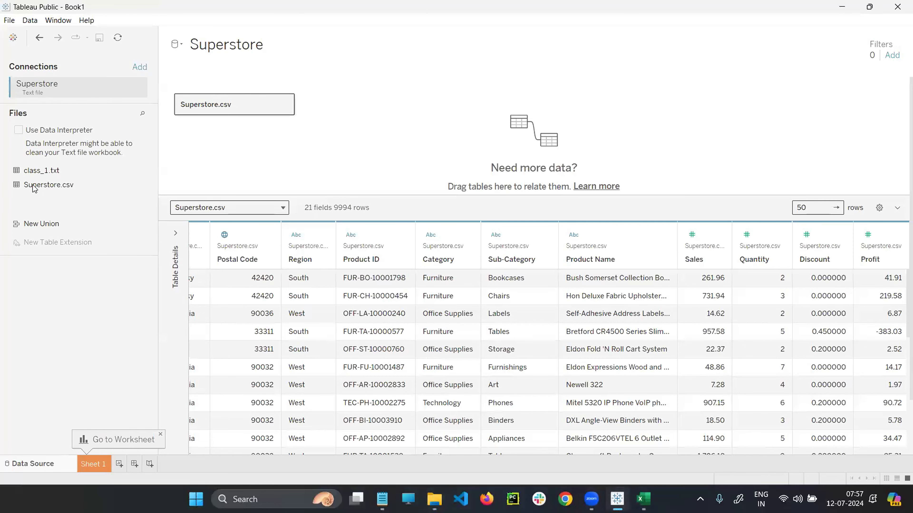
pyautogui.click(905, 228)
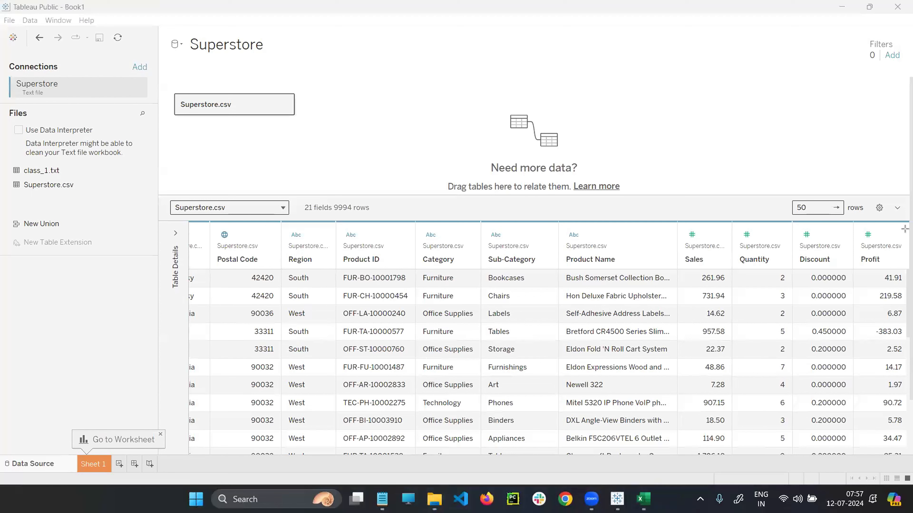
pyautogui.click(879, 208)
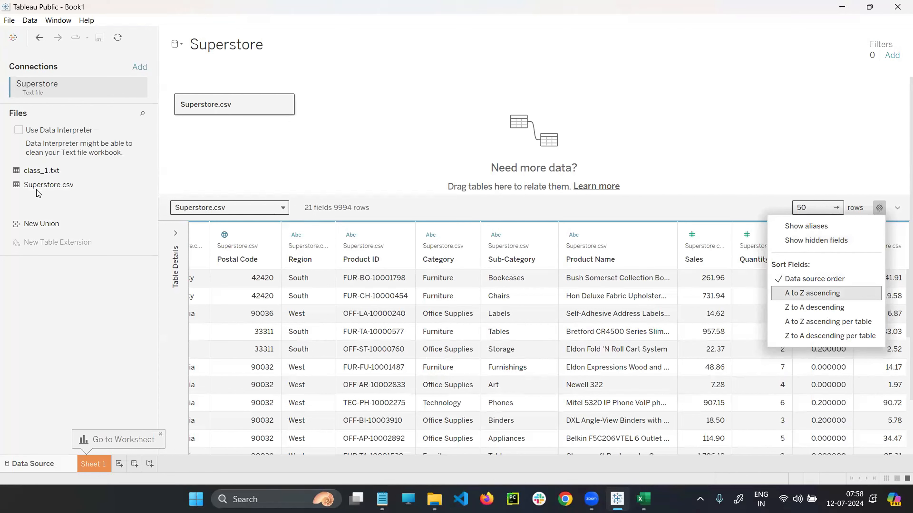
pyautogui.moveTo(771, 286)
pyautogui.mouseDown()
pyautogui.moveTo(787, 305)
pyautogui.moveTo(877, 316)
pyautogui.mouseUp()
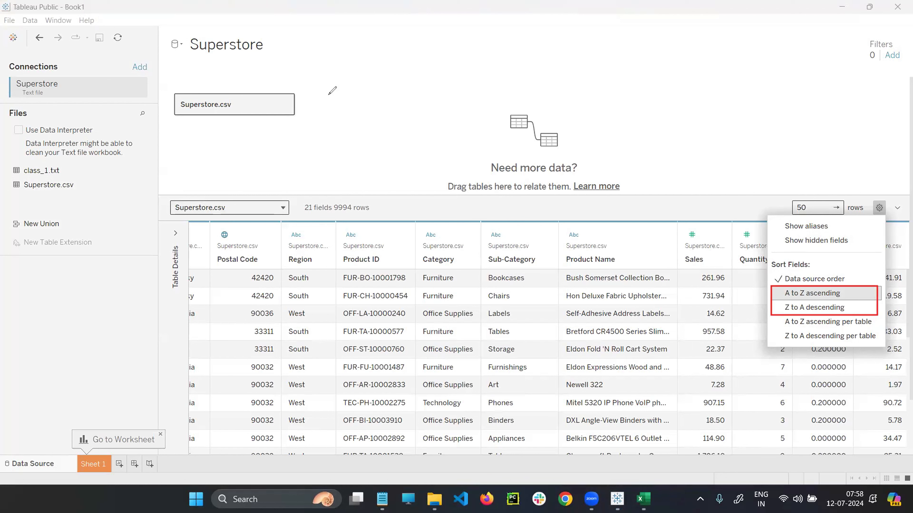
# Step: Sketch a red three-column table above the preview with the handwritten headers America, india and china
pyautogui.moveTo(328, 95)
pyautogui.mouseDown()
pyautogui.moveTo(370, 82)
pyautogui.moveTo(388, 89)
pyautogui.mouseUp()
pyautogui.moveTo(397, 69); pyautogui.dragTo(409, 221)
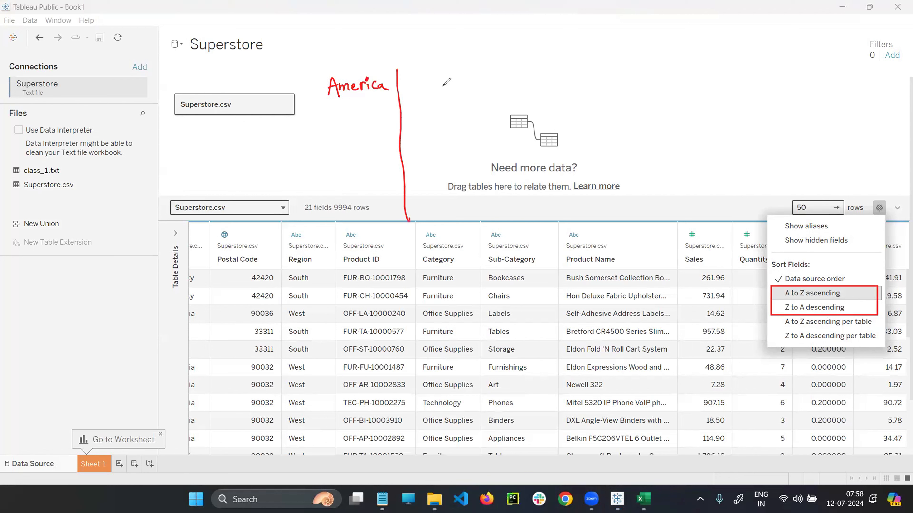
pyautogui.click(410, 81)
pyautogui.moveTo(411, 88); pyautogui.dragTo(423, 93)
pyautogui.moveTo(428, 81)
pyautogui.mouseDown()
pyautogui.moveTo(449, 86)
pyautogui.moveTo(468, 220)
pyautogui.mouseUp()
pyautogui.moveTo(493, 86); pyautogui.dragTo(489, 94)
pyautogui.moveTo(495, 69)
pyautogui.mouseDown()
pyautogui.moveTo(504, 94)
pyautogui.moveTo(525, 91)
pyautogui.mouseUp()
pyautogui.click(507, 71)
pyautogui.moveTo(315, 115); pyautogui.dragTo(554, 104)
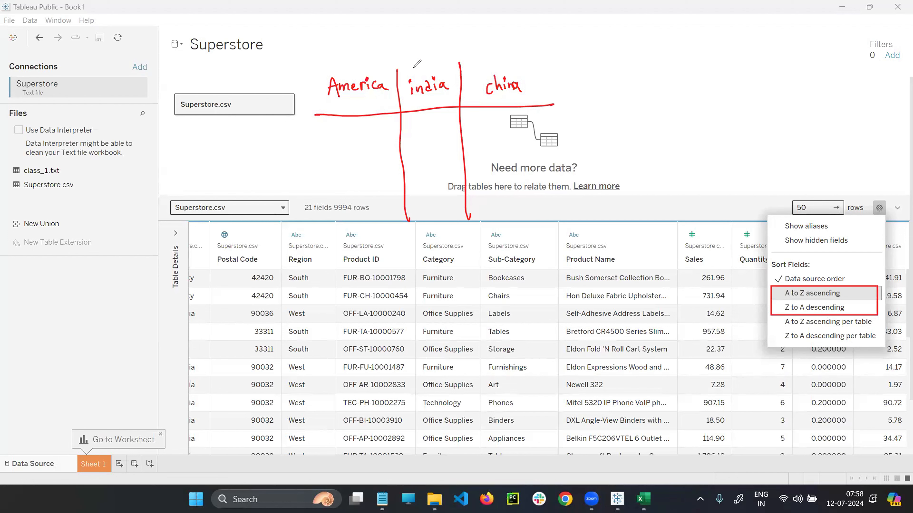
# Step: Circle the sketched country table, write "starting_letter" beside it, and draw arrows from the headers to the initials A, I and C
pyautogui.moveTo(401, 54)
pyautogui.mouseDown()
pyautogui.moveTo(301, 94)
pyautogui.moveTo(603, 106)
pyautogui.moveTo(353, 68)
pyautogui.mouseUp()
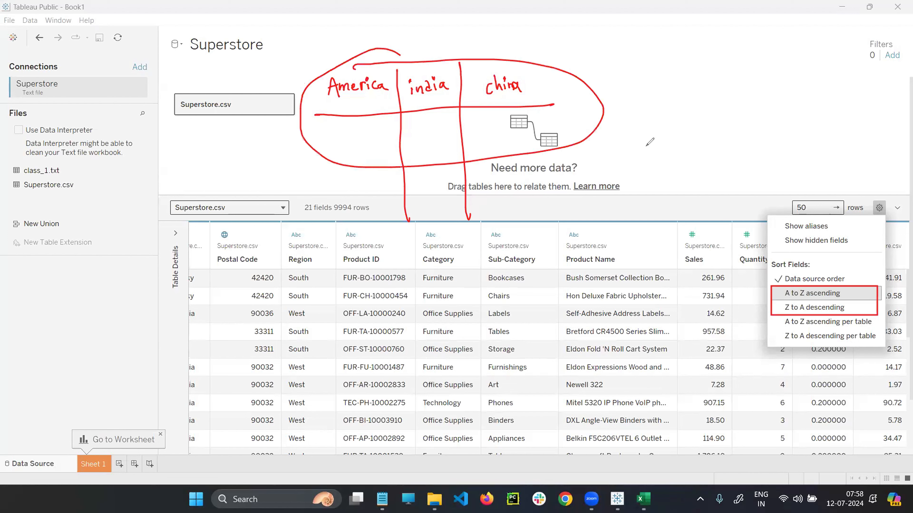
pyautogui.moveTo(607, 143)
pyautogui.mouseDown()
pyautogui.moveTo(625, 151)
pyautogui.moveTo(665, 134)
pyautogui.moveTo(686, 144)
pyautogui.moveTo(702, 132)
pyautogui.moveTo(715, 142)
pyautogui.moveTo(733, 127)
pyautogui.moveTo(747, 143)
pyautogui.mouseUp()
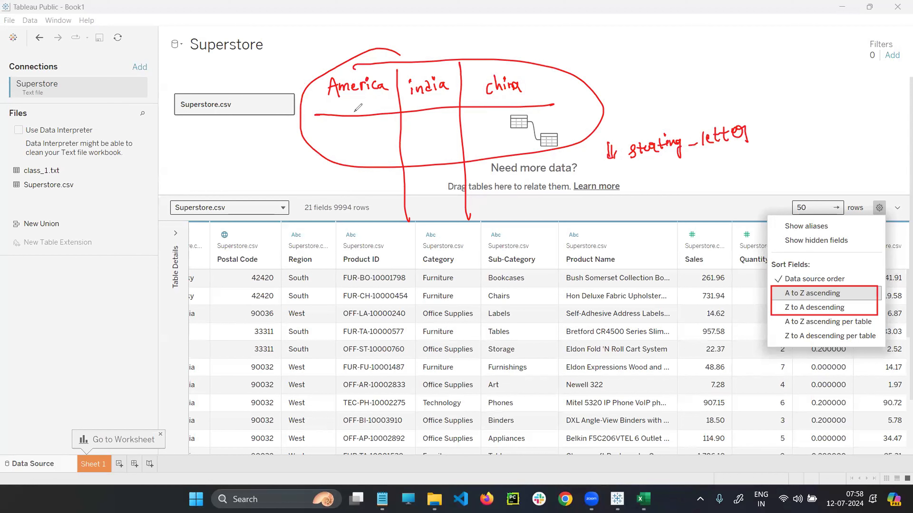
pyautogui.moveTo(355, 109)
pyautogui.mouseDown()
pyautogui.moveTo(357, 193)
pyautogui.moveTo(362, 181)
pyautogui.moveTo(368, 216)
pyautogui.moveTo(374, 207)
pyautogui.moveTo(355, 212)
pyautogui.mouseUp()
pyautogui.moveTo(417, 106)
pyautogui.mouseDown()
pyautogui.moveTo(428, 213)
pyautogui.moveTo(419, 210)
pyautogui.moveTo(440, 203)
pyautogui.mouseUp()
pyautogui.moveTo(490, 104)
pyautogui.mouseDown()
pyautogui.moveTo(503, 205)
pyautogui.moveTo(487, 209)
pyautogui.mouseUp()
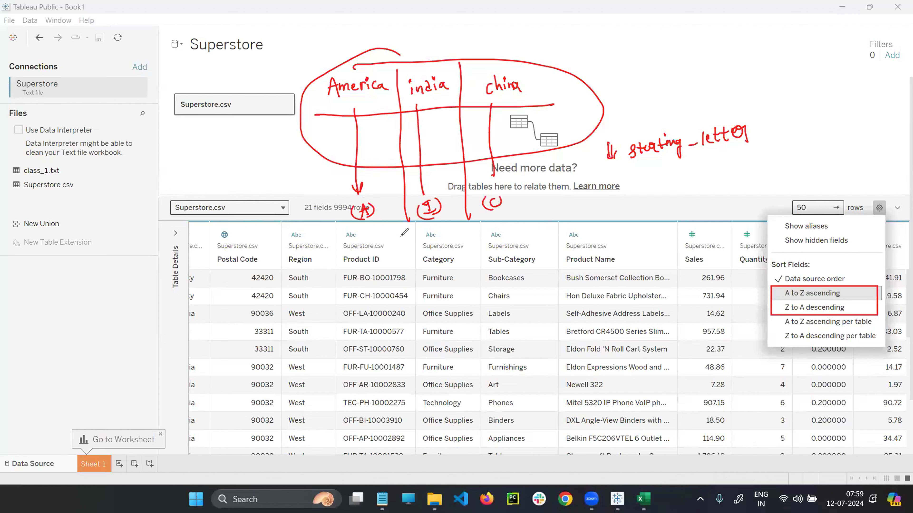
# Step: Draw an arrow under the initials and sketch a second table with its columns in ascending order A, C, I
pyautogui.moveTo(380, 232)
pyautogui.mouseDown()
pyautogui.moveTo(481, 220)
pyautogui.moveTo(473, 230)
pyautogui.mouseUp()
pyautogui.moveTo(554, 212); pyautogui.dragTo(557, 224)
pyautogui.moveTo(545, 219)
pyautogui.mouseDown()
pyautogui.moveTo(600, 217)
pyautogui.moveTo(639, 200)
pyautogui.mouseUp()
pyautogui.moveTo(634, 200); pyautogui.dragTo(641, 210)
pyautogui.moveTo(563, 199); pyautogui.dragTo(587, 355)
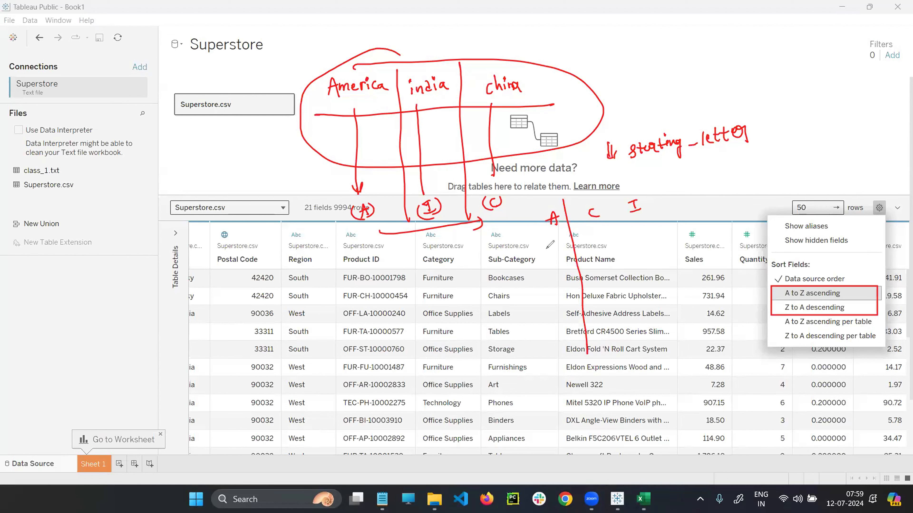
pyautogui.moveTo(539, 247); pyautogui.dragTo(692, 213)
pyautogui.moveTo(602, 195); pyautogui.dragTo(637, 338)
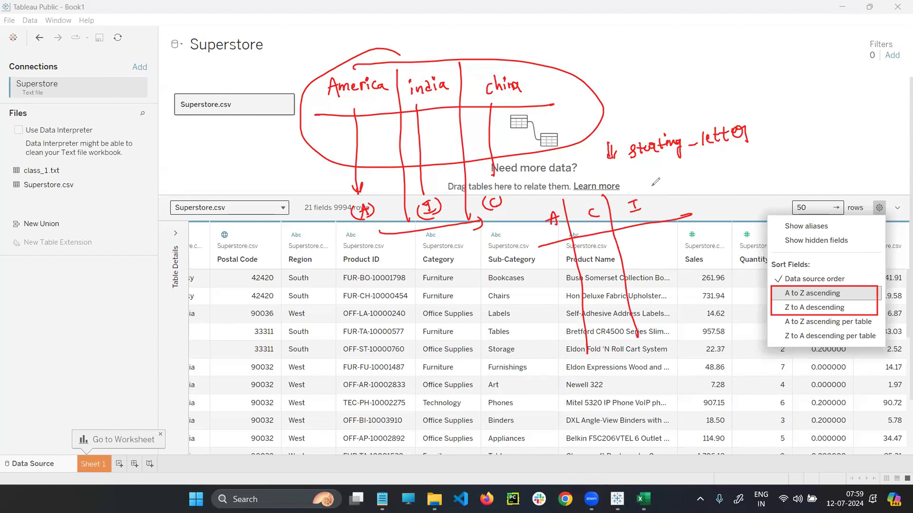
pyautogui.moveTo(651, 186); pyautogui.dragTo(671, 322)
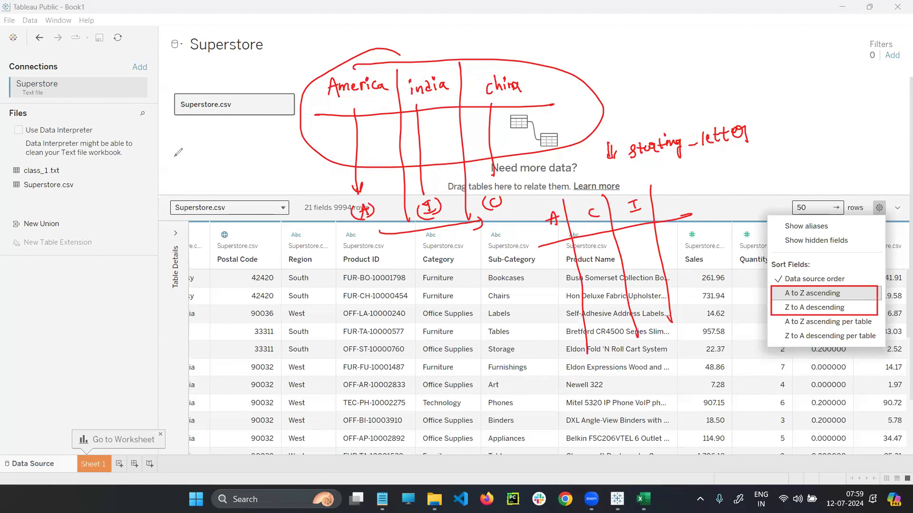
# Step: Sketch a third table with its columns in descending order I, C, A, circle the letters, and clear all drawings
pyautogui.moveTo(172, 158); pyautogui.dragTo(177, 169)
pyautogui.moveTo(184, 137); pyautogui.dragTo(227, 368)
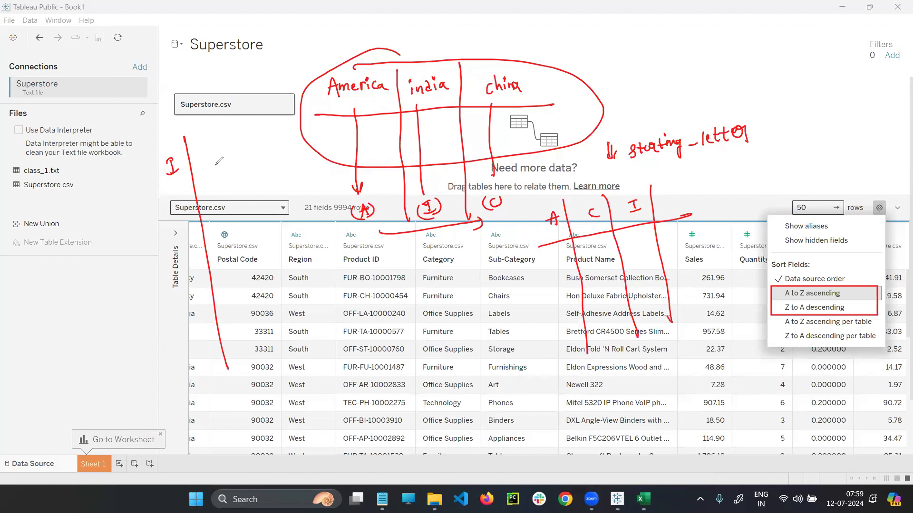
pyautogui.moveTo(210, 163); pyautogui.dragTo(228, 162)
pyautogui.moveTo(240, 117); pyautogui.dragTo(280, 351)
pyautogui.moveTo(263, 173); pyautogui.dragTo(274, 155)
pyautogui.moveTo(153, 212); pyautogui.dragTo(327, 163)
pyautogui.moveTo(164, 139)
pyautogui.mouseDown()
pyautogui.moveTo(176, 181)
pyautogui.moveTo(167, 137)
pyautogui.moveTo(266, 133)
pyautogui.moveTo(256, 172)
pyautogui.mouseUp()
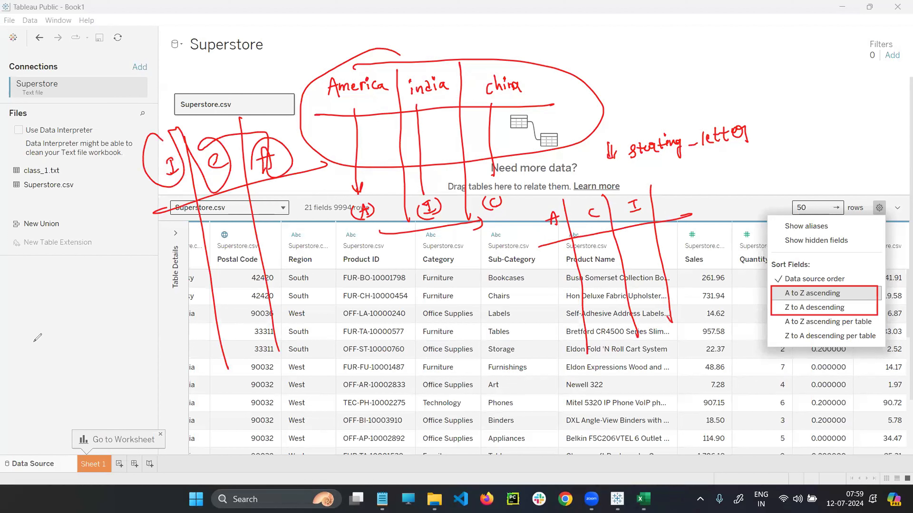
pyautogui.click(38, 115)
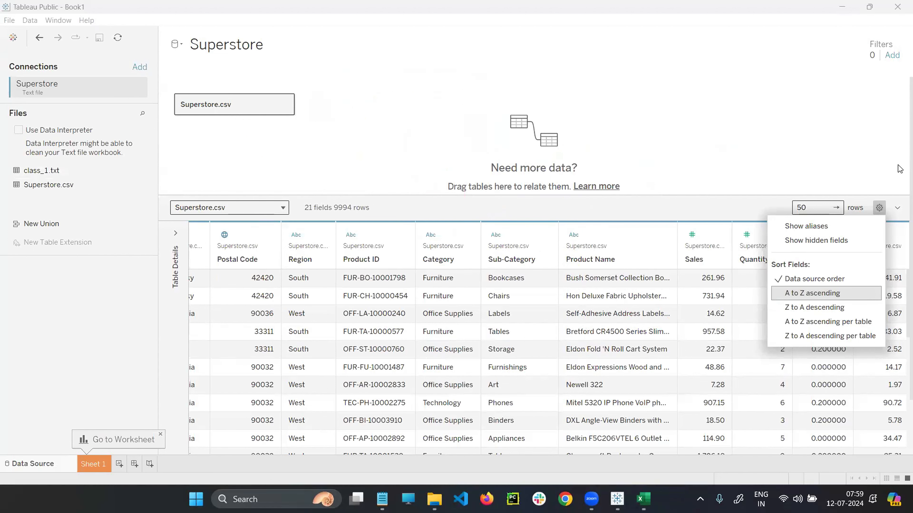
# Step: Sort the Superstore preview's fields A to Z ascending and check the column order across the whole table
pyautogui.click(804, 294)
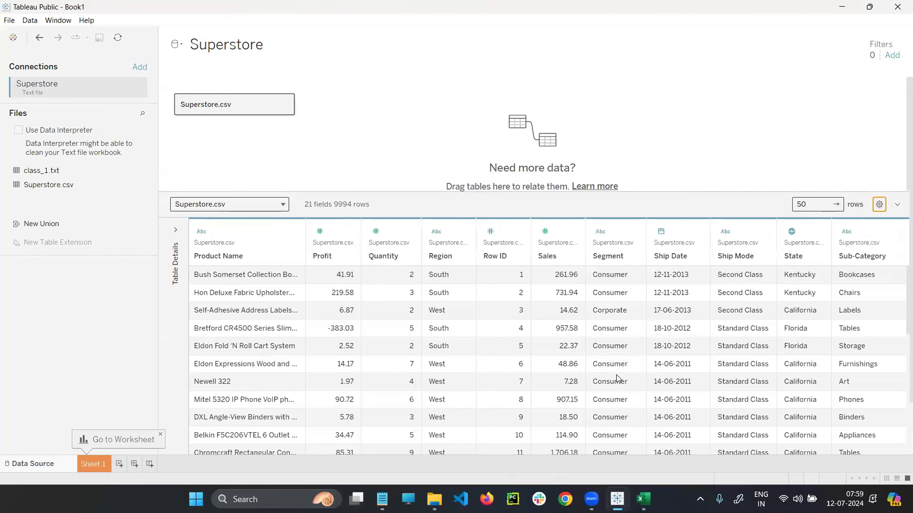
pyautogui.hscroll(-10, 616, 377)
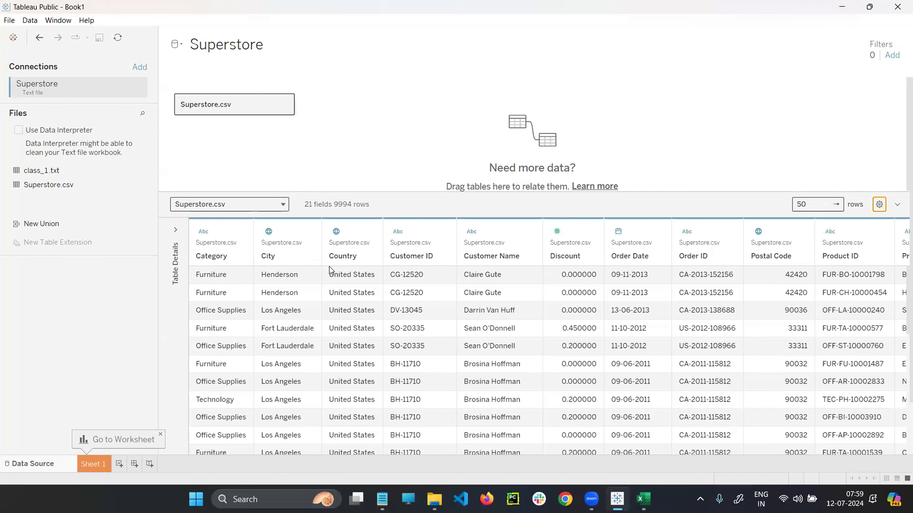
pyautogui.hscroll(3, 329, 266)
pyautogui.hscroll(8, 329, 266)
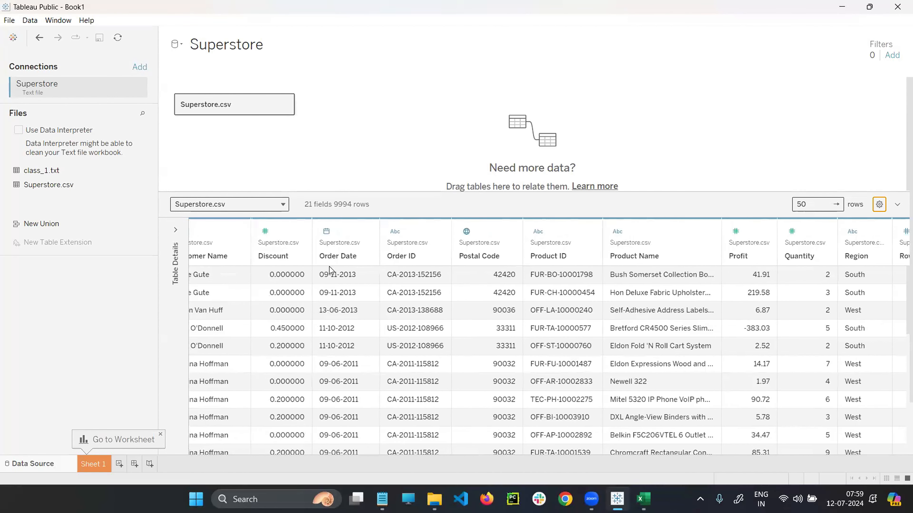
pyautogui.hscroll(3, 330, 267)
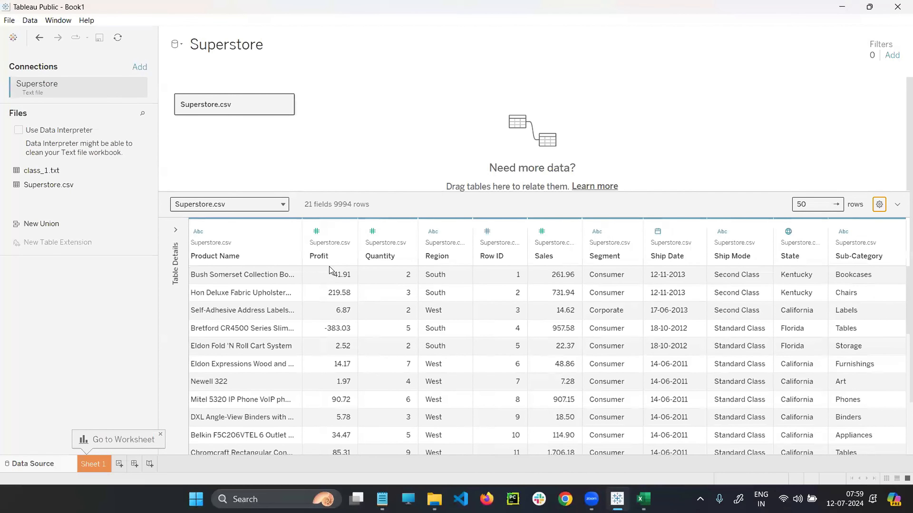
pyautogui.hscroll(-14, 329, 269)
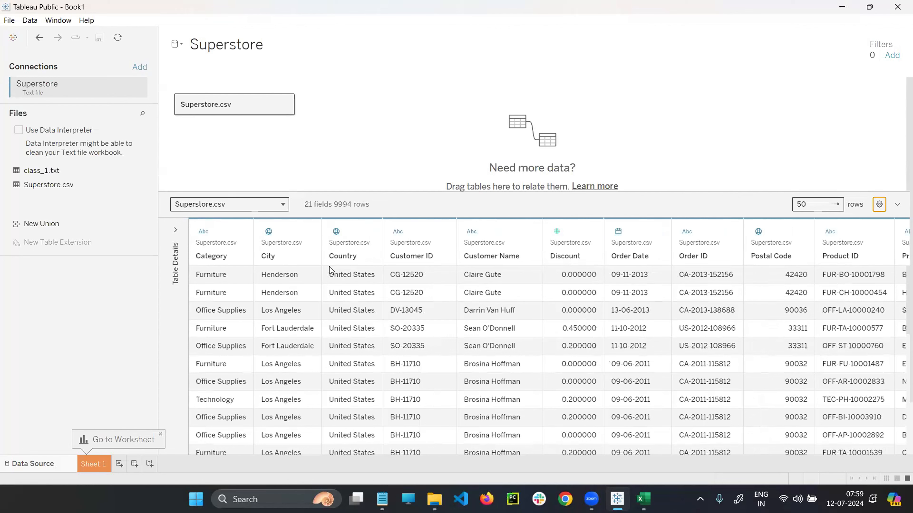
pyautogui.hscroll(3, 330, 267)
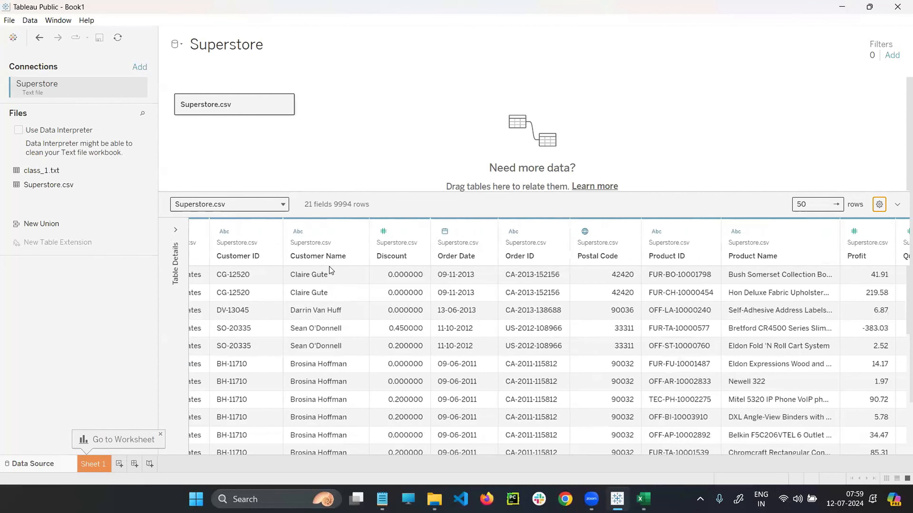
pyautogui.hscroll(4, 330, 267)
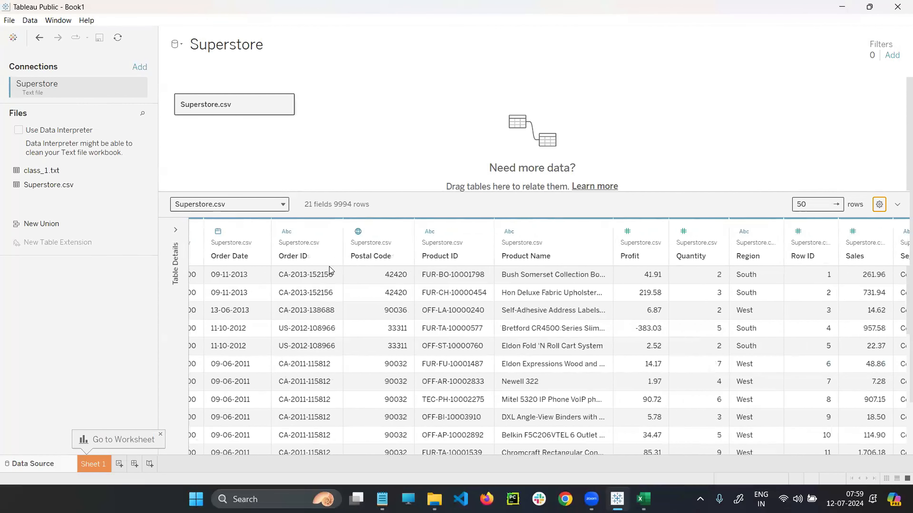
pyautogui.hscroll(5, 329, 266)
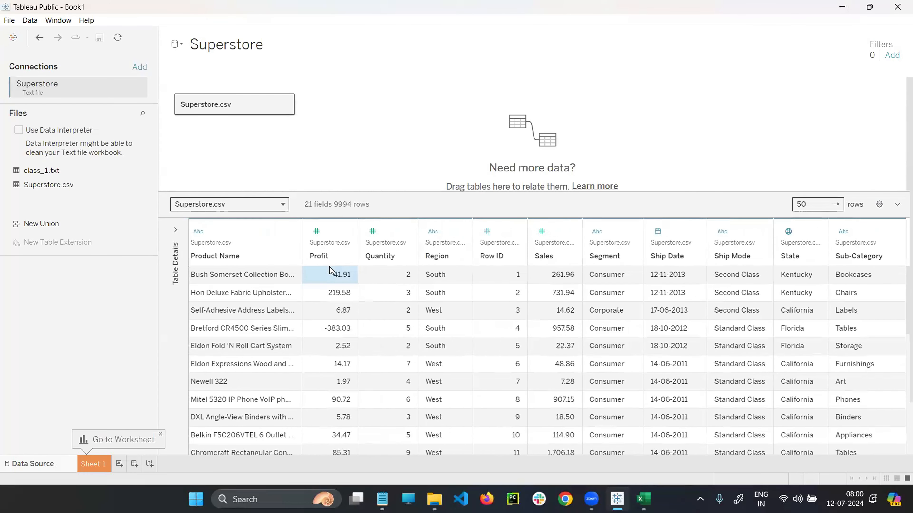
pyautogui.hscroll(-9, 329, 270)
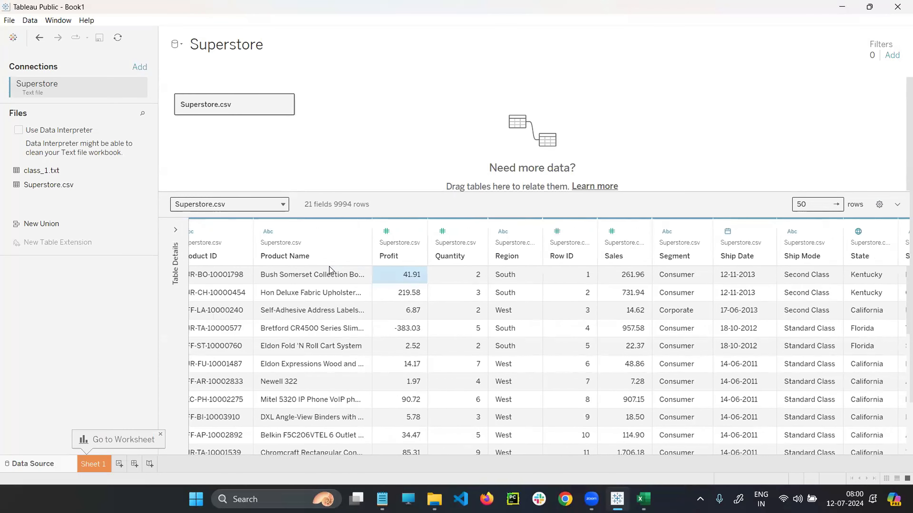
pyautogui.hscroll(-3, 329, 267)
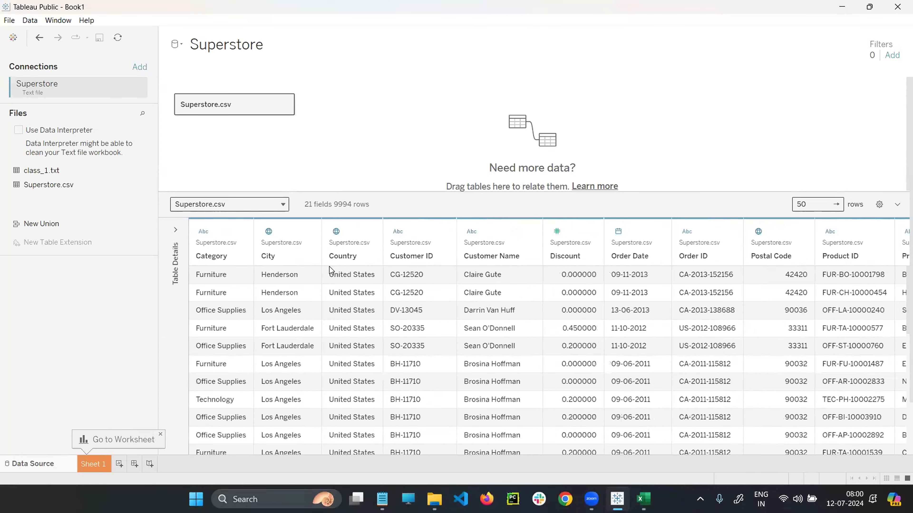
# Step: Sort the Superstore preview's fields Z to A descending and check the new column order
pyautogui.click(880, 205)
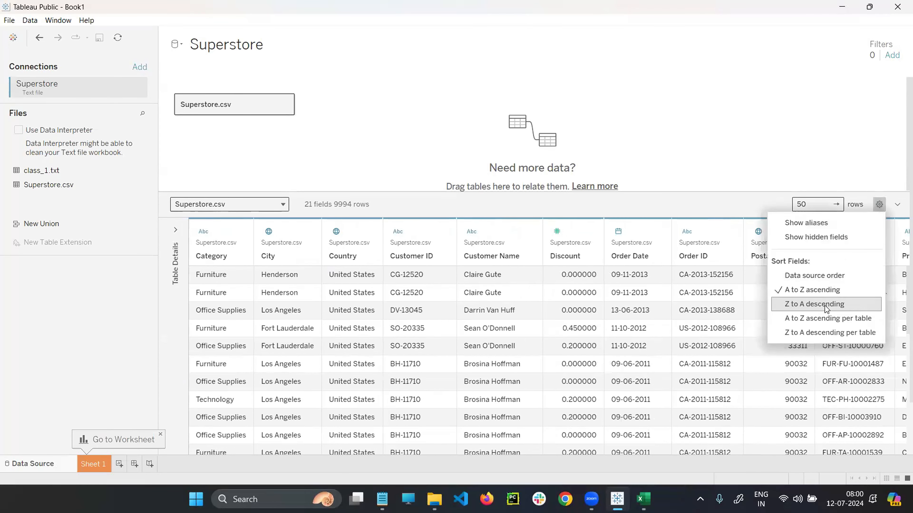
pyautogui.click(809, 293)
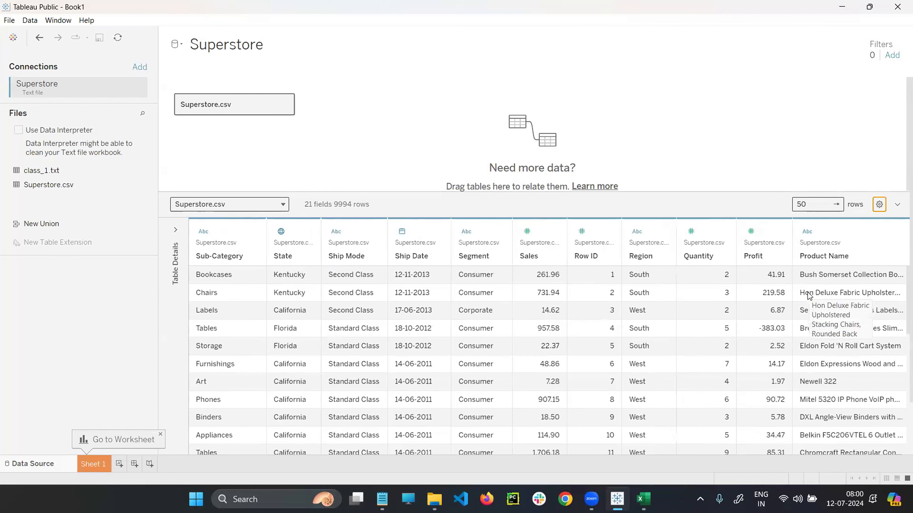
pyautogui.hscroll(3, 810, 295)
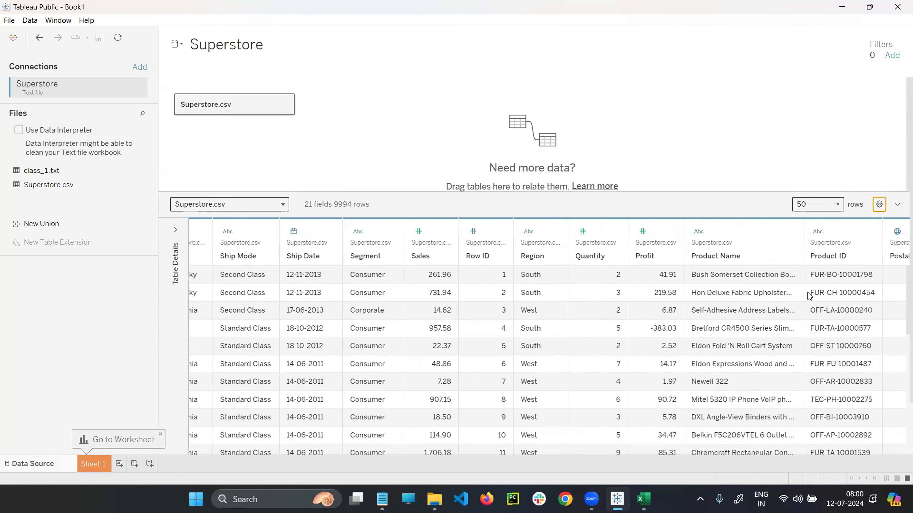
pyautogui.hscroll(-3, 809, 295)
pyautogui.hscroll(3, 809, 295)
pyautogui.hscroll(-1, 809, 295)
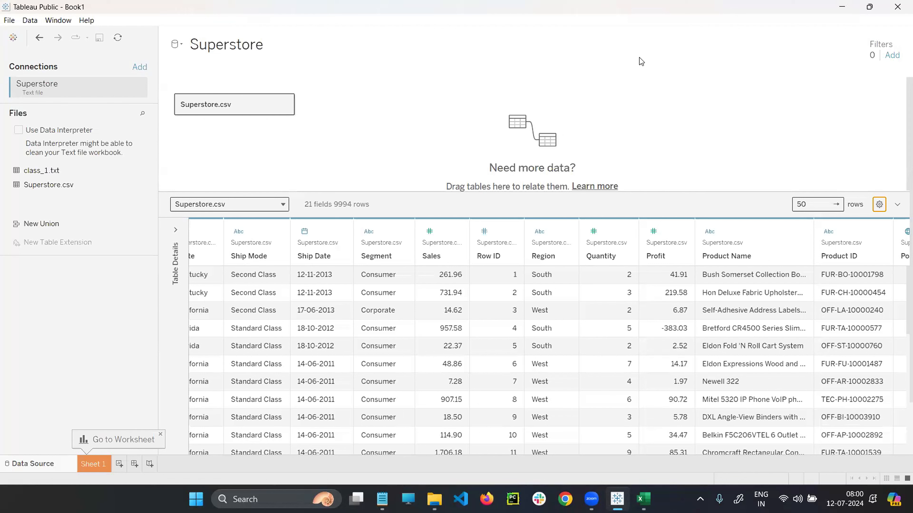
pyautogui.click(608, 187)
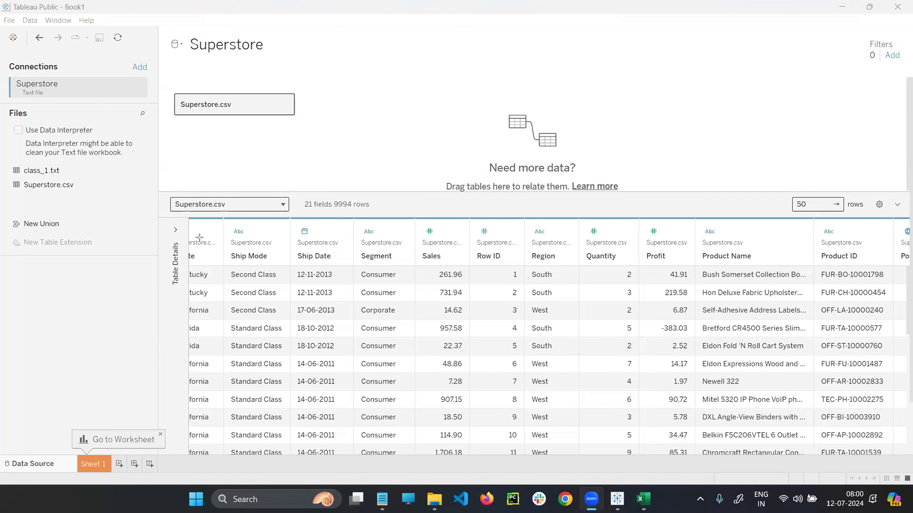
# Step: Outline the field header row of the preview in red, including the columns from Sub-Category to Product Name
pyautogui.moveTo(199, 238)
pyautogui.mouseDown()
pyautogui.moveTo(607, 268)
pyautogui.moveTo(911, 268)
pyautogui.mouseUp()
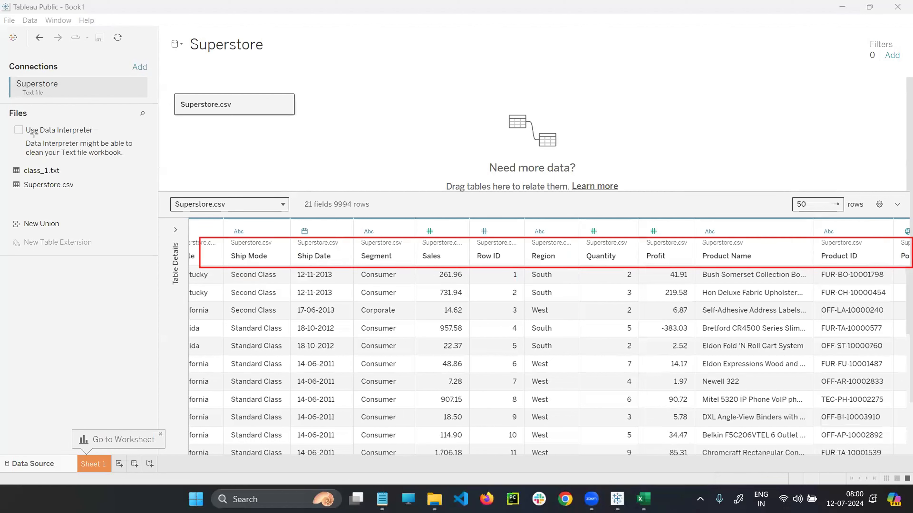
pyautogui.hscroll(-3, 294, 349)
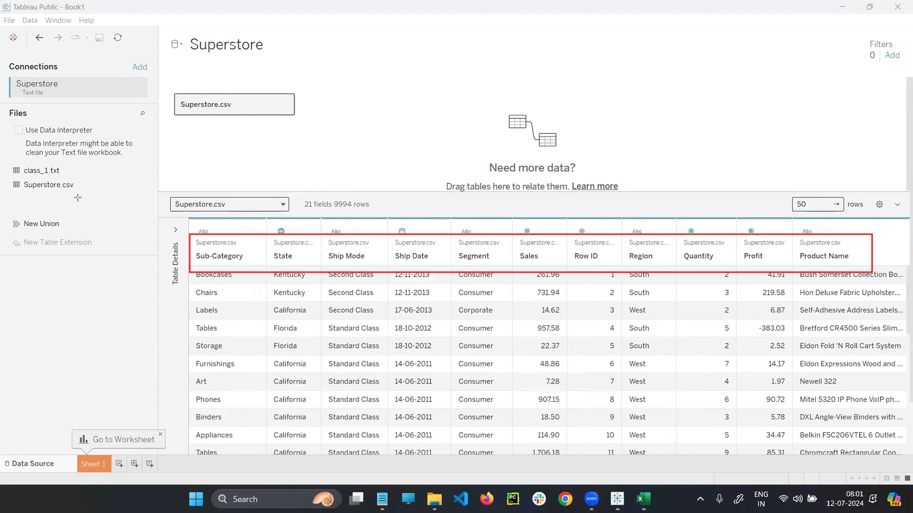
# Step: Sort the fields A to Z ascending, outline the preview and its Category column, and return the sorting to Z to A descending
pyautogui.click(878, 204)
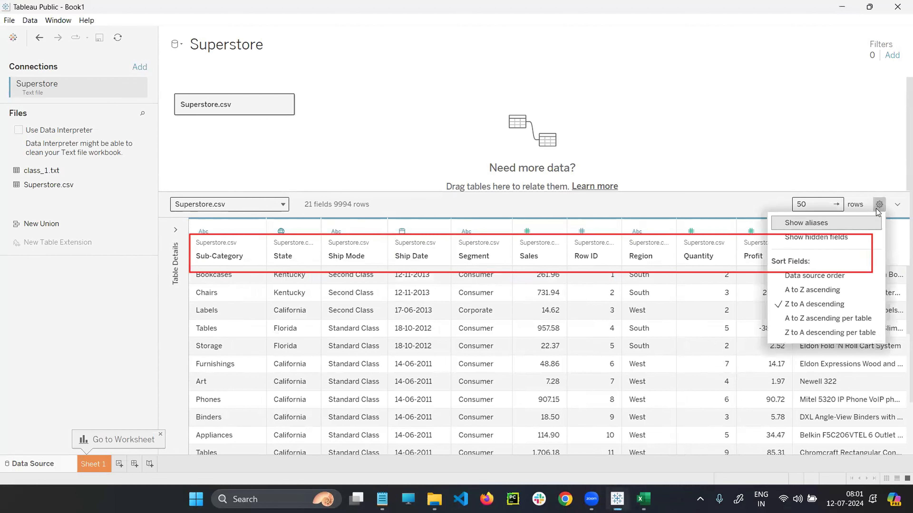
pyautogui.click(810, 292)
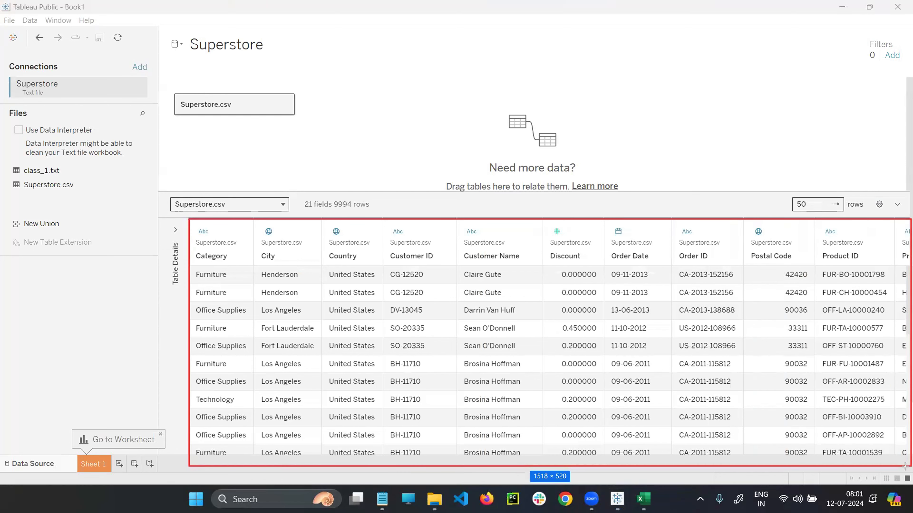
pyautogui.moveTo(187, 220); pyautogui.dragTo(256, 467)
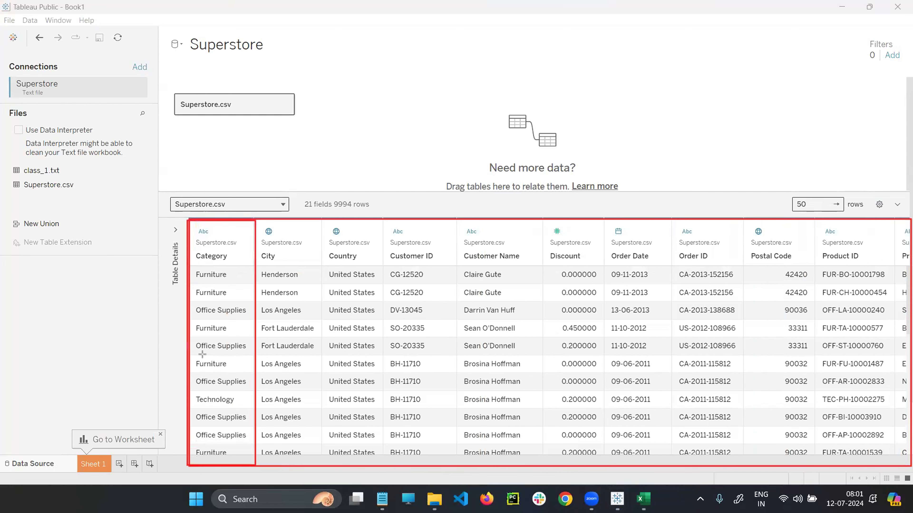
pyautogui.click(879, 204)
pyautogui.click(812, 306)
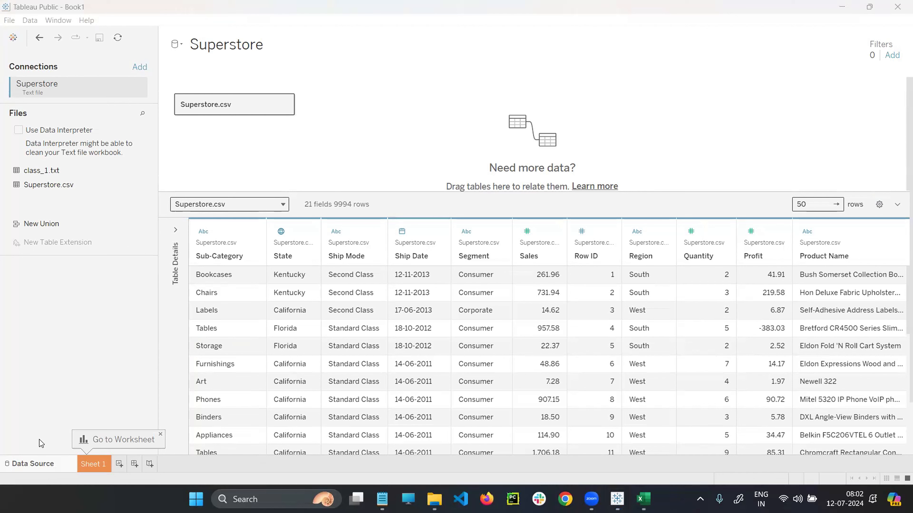
# Step: Shrink the data preview, outline the Data Source tab, the preview table and its field count in red, and clear the outlines
pyautogui.moveTo(3, 454); pyautogui.dragTo(75, 476)
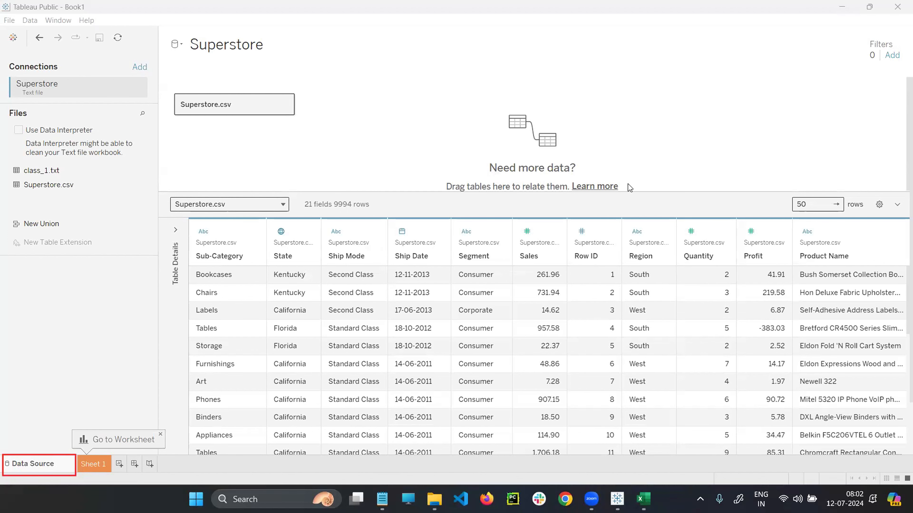
pyautogui.moveTo(626, 191); pyautogui.dragTo(631, 312)
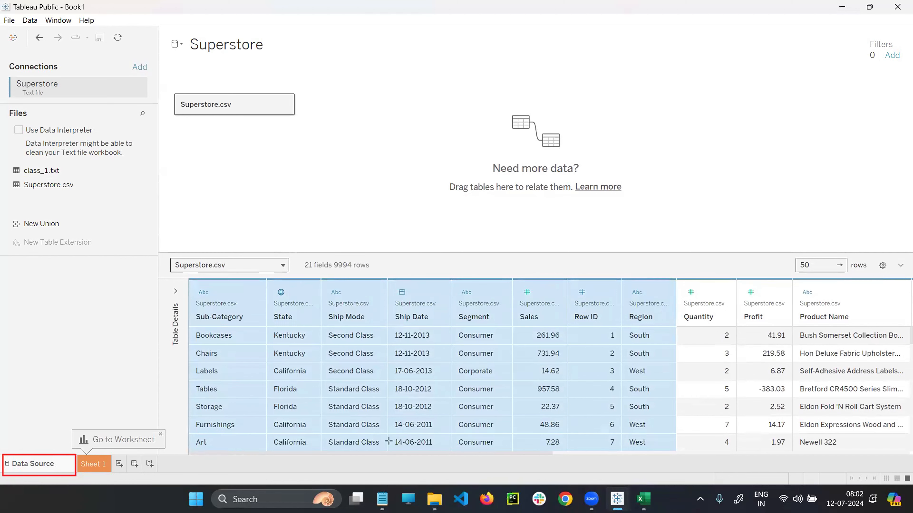
pyautogui.moveTo(179, 283)
pyautogui.mouseDown()
pyautogui.moveTo(904, 467)
pyautogui.moveTo(894, 468)
pyautogui.mouseUp()
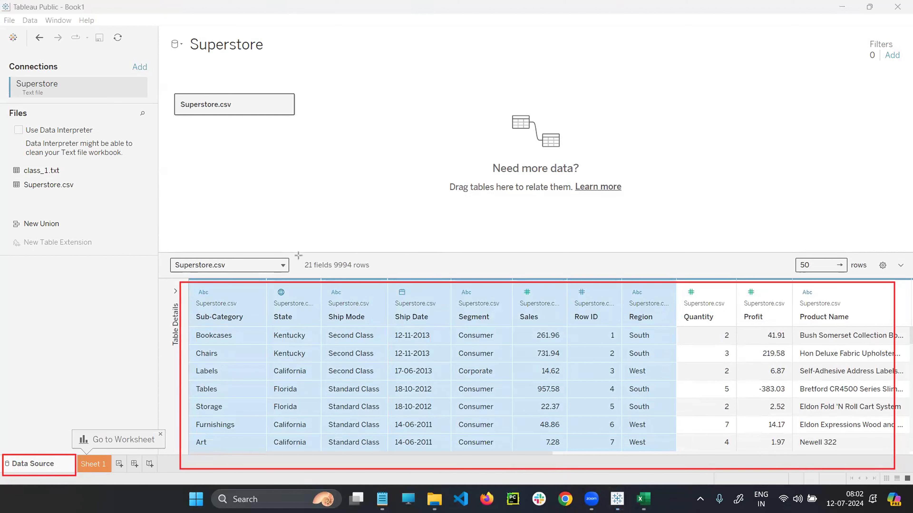
pyautogui.moveTo(298, 256); pyautogui.dragTo(334, 279)
pyautogui.press('Escape')
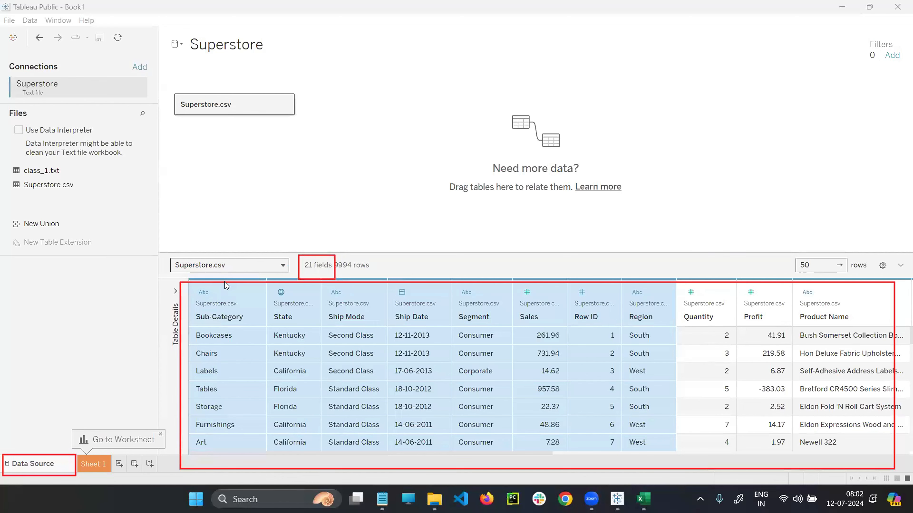
pyautogui.click(449, 335)
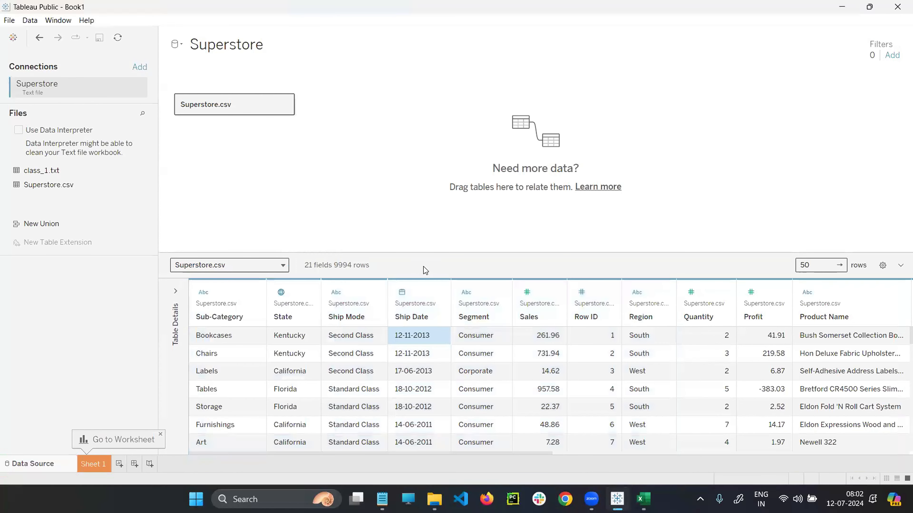
# Step: Draw two stacked red rectangles over the blank canvas, and undo a freehand loop drawn around the preview fields
pyautogui.hotkey('ctrl', '2')
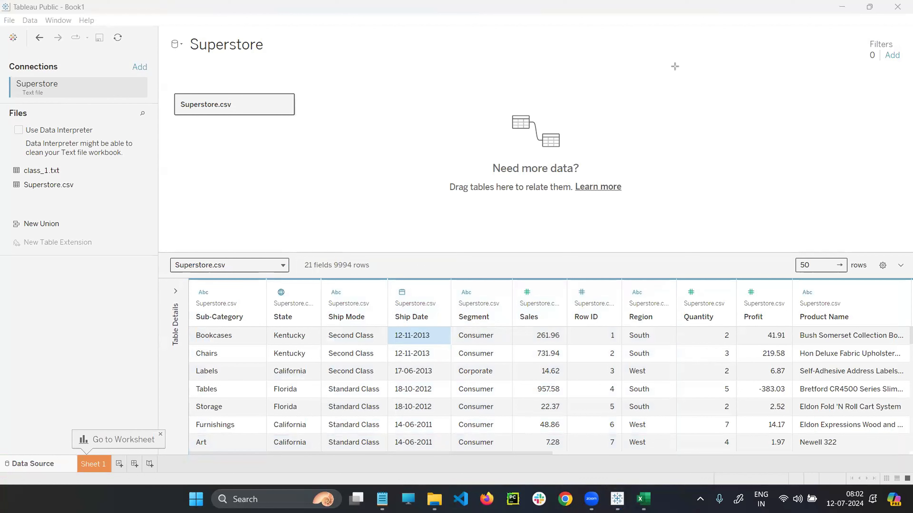
pyautogui.moveTo(675, 66)
pyautogui.mouseDown()
pyautogui.moveTo(807, 150)
pyautogui.moveTo(813, 178)
pyautogui.mouseUp()
pyautogui.moveTo(677, 194)
pyautogui.mouseDown()
pyautogui.moveTo(703, 290)
pyautogui.moveTo(814, 279)
pyautogui.mouseUp()
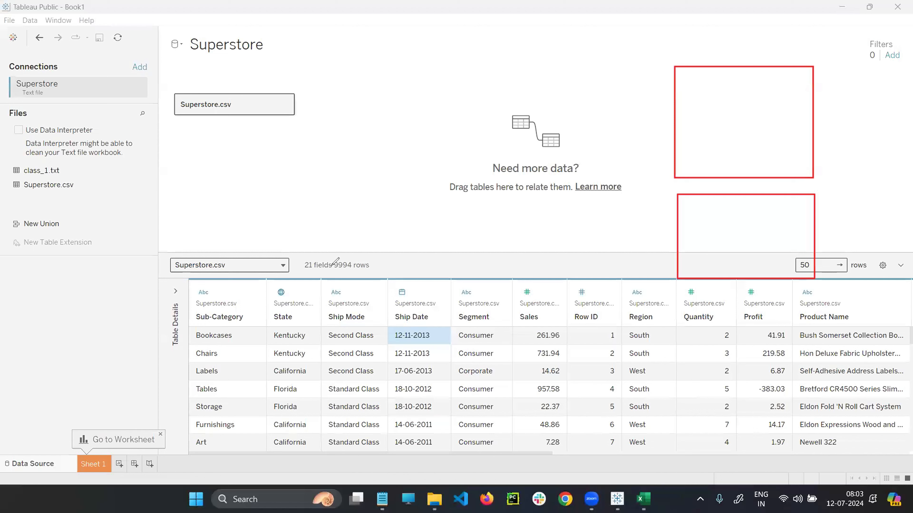
pyautogui.moveTo(331, 266)
pyautogui.mouseDown()
pyautogui.moveTo(714, 310)
pyautogui.moveTo(284, 312)
pyautogui.mouseUp()
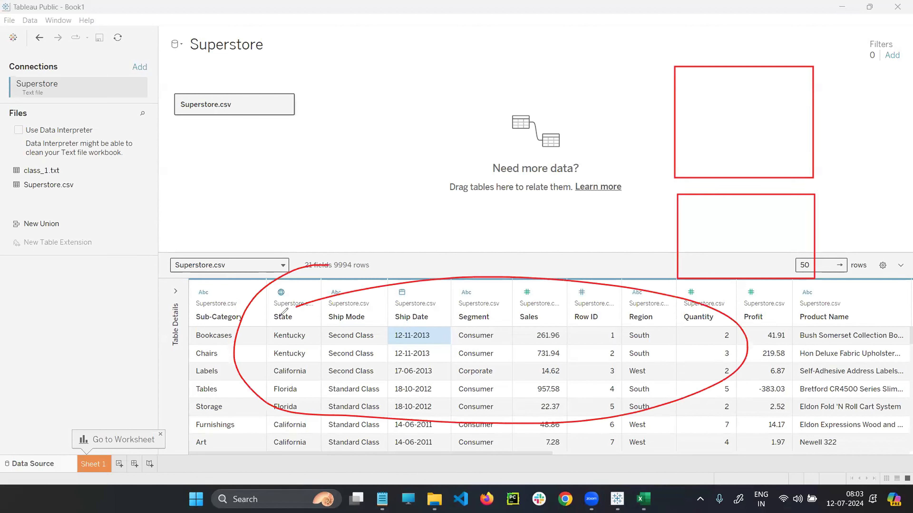
pyautogui.hotkey('ctrl', 'z')
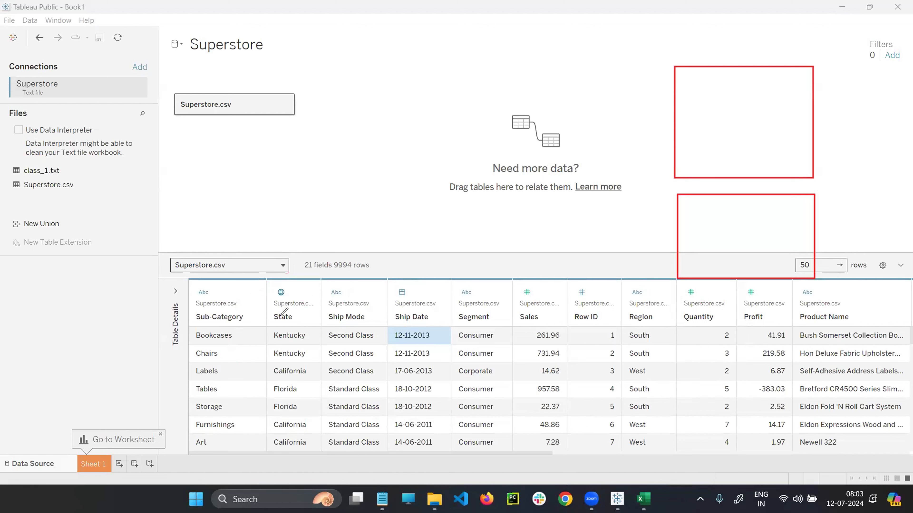
# Step: Handwrite Date, Geography and text as a list inside the upper red rectangle
pyautogui.moveTo(697, 74); pyautogui.dragTo(717, 83)
pyautogui.moveTo(724, 79); pyautogui.dragTo(732, 77)
pyautogui.moveTo(708, 97)
pyautogui.mouseDown()
pyautogui.moveTo(707, 114)
pyautogui.moveTo(753, 96)
pyautogui.moveTo(766, 115)
pyautogui.mouseUp()
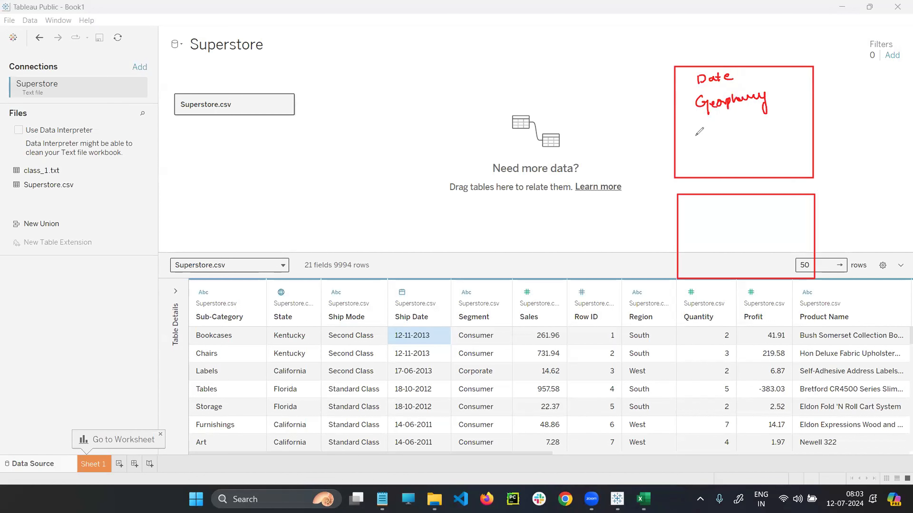
pyautogui.moveTo(702, 122); pyautogui.dragTo(702, 134)
pyautogui.moveTo(698, 127); pyautogui.dragTo(725, 132)
pyautogui.moveTo(726, 122)
pyautogui.mouseDown()
pyautogui.moveTo(718, 132)
pyautogui.moveTo(732, 131)
pyautogui.mouseUp()
pyautogui.moveTo(726, 126); pyautogui.dragTo(736, 125)
# Step: Draw a curly brace beside the upper rectangle and label it Dimension area
pyautogui.moveTo(813, 67); pyautogui.dragTo(821, 175)
pyautogui.moveTo(836, 102)
pyautogui.mouseDown()
pyautogui.moveTo(837, 120)
pyautogui.moveTo(894, 101)
pyautogui.mouseUp()
pyautogui.click(867, 106)
pyautogui.moveTo(843, 138)
pyautogui.mouseDown()
pyautogui.moveTo(868, 127)
pyautogui.moveTo(860, 133)
pyautogui.mouseUp()
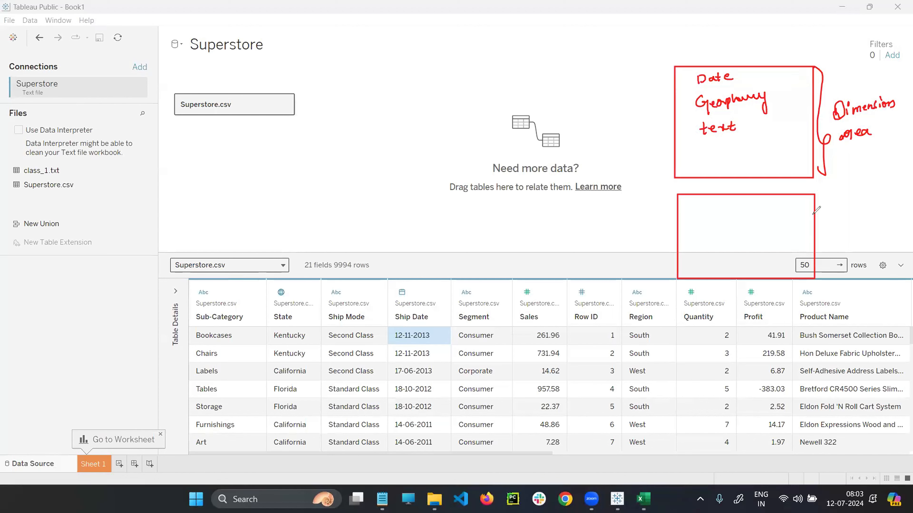
# Step: Brace the lower rectangle with the label Measure, handwrite whole and decimals inside it, and clear all drawings
pyautogui.moveTo(819, 200); pyautogui.dragTo(817, 273)
pyautogui.moveTo(836, 232)
pyautogui.mouseDown()
pyautogui.moveTo(844, 216)
pyautogui.moveTo(844, 240)
pyautogui.moveTo(847, 228)
pyautogui.moveTo(886, 217)
pyautogui.mouseUp()
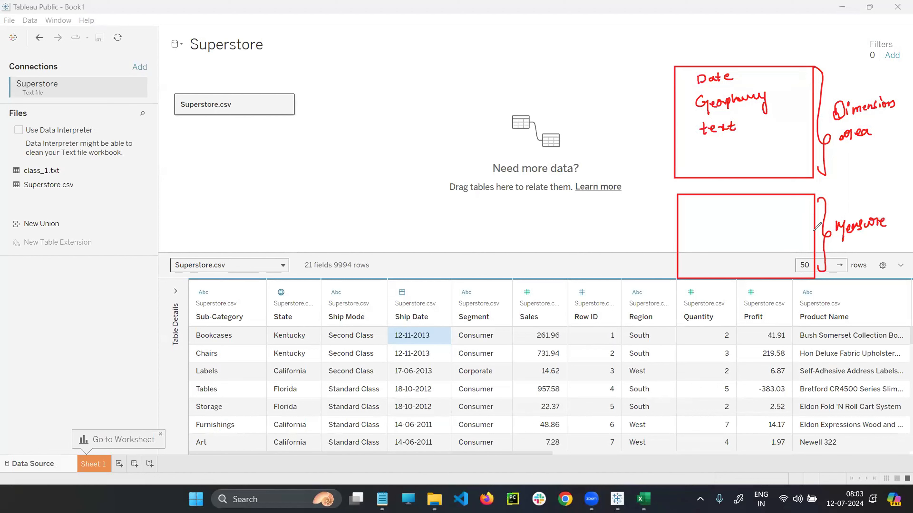
pyautogui.moveTo(689, 220)
pyautogui.mouseDown()
pyautogui.moveTo(713, 205)
pyautogui.moveTo(731, 210)
pyautogui.moveTo(707, 248)
pyautogui.moveTo(772, 216)
pyautogui.moveTo(690, 232)
pyautogui.moveTo(710, 253)
pyautogui.mouseUp()
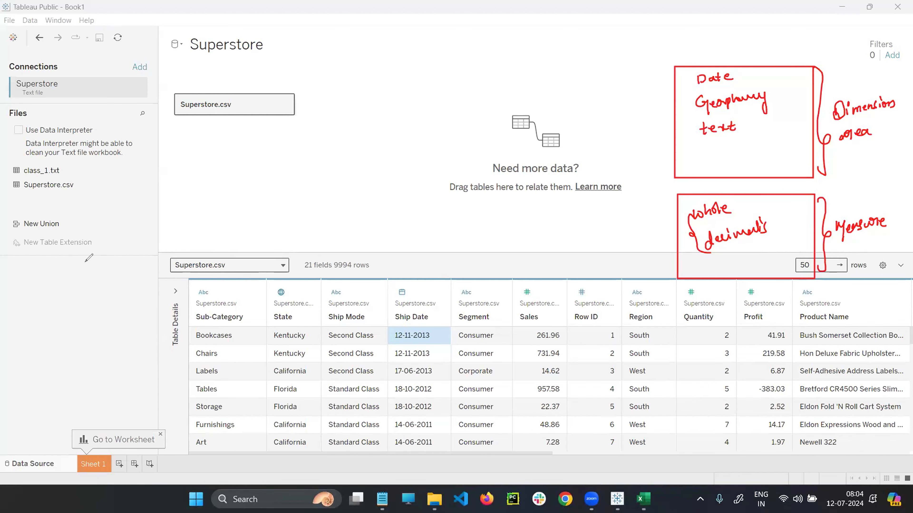
pyautogui.click(357, 318)
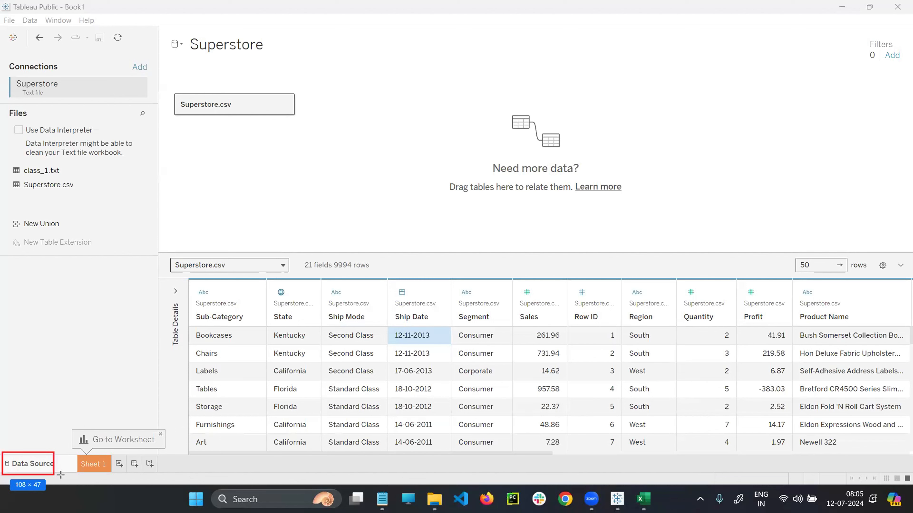
# Step: Outline the Data Source tab and the data source page area in red, and undo both outlines
pyautogui.moveTo(145, 82)
pyautogui.mouseDown()
pyautogui.moveTo(564, 360)
pyautogui.moveTo(911, 510)
pyautogui.moveTo(815, 395)
pyautogui.mouseUp()
pyautogui.hotkey('ctrl', 'z')
pyautogui.hotkey('ctrl', 'z')
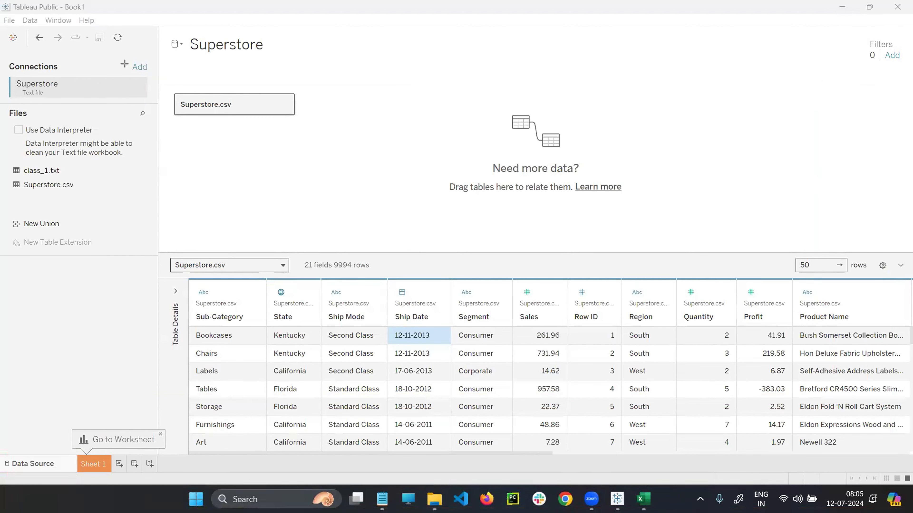
pyautogui.press('Escape')
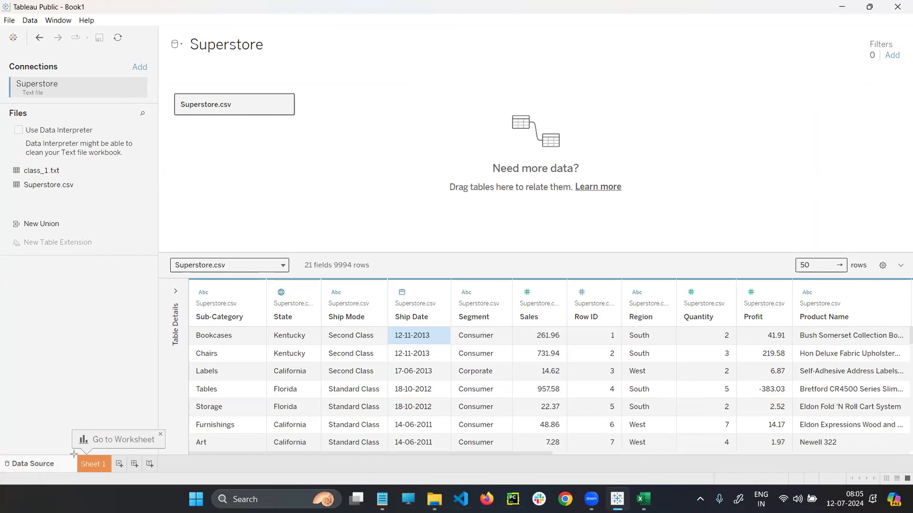
# Step: Outline the Sheet 1 tab and the new worksheet, dashboard and story controls, add an example box on the canvas, and clear all outlines
pyautogui.moveTo(74, 454)
pyautogui.mouseDown()
pyautogui.moveTo(104, 474)
pyautogui.moveTo(156, 472)
pyautogui.mouseUp()
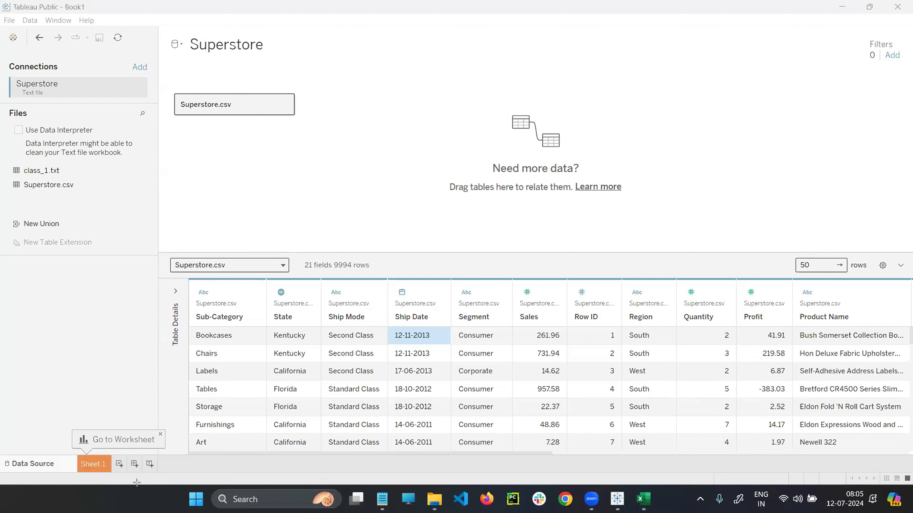
pyautogui.moveTo(76, 455); pyautogui.dragTo(113, 474)
pyautogui.moveTo(176, 143); pyautogui.dragTo(237, 166)
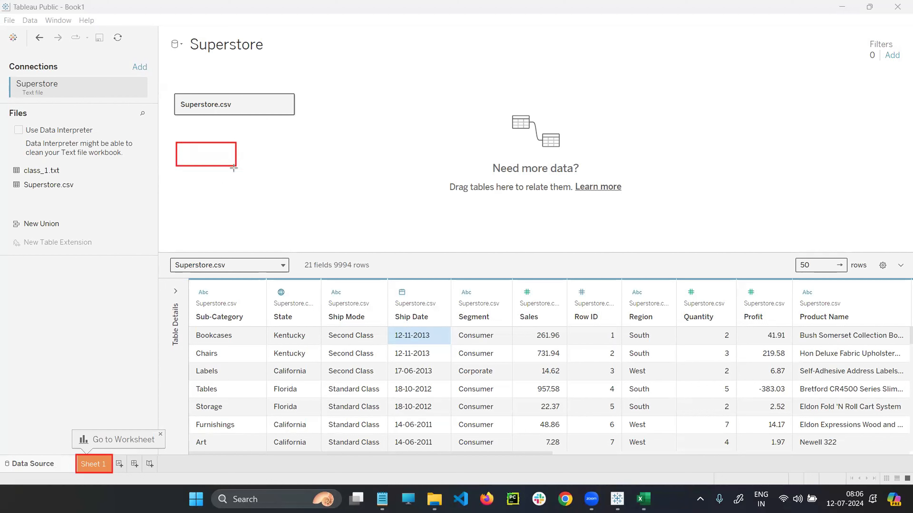
pyautogui.moveTo(116, 456); pyautogui.dragTo(125, 477)
pyautogui.moveTo(130, 458); pyautogui.dragTo(160, 472)
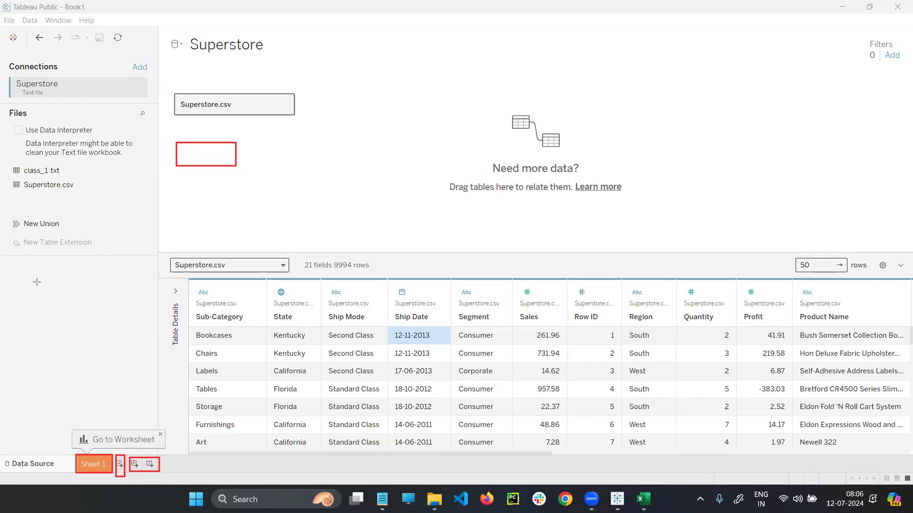
pyautogui.press('Escape')
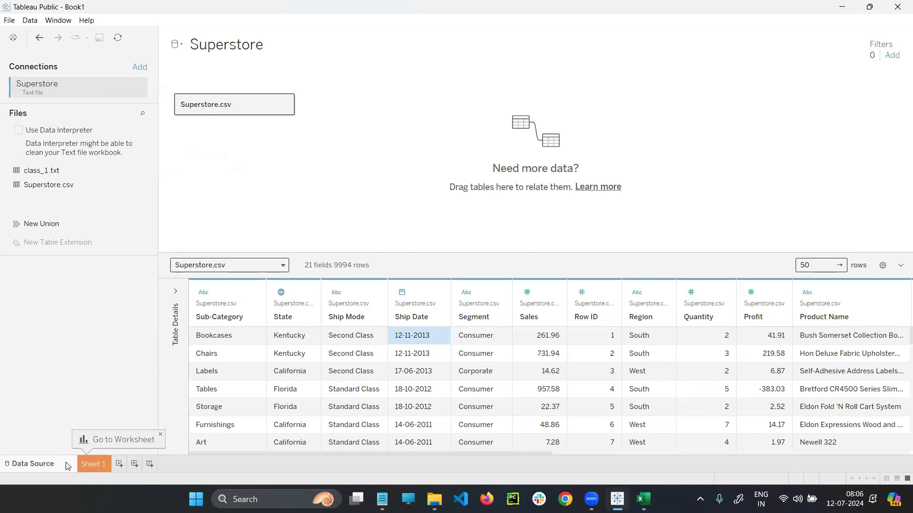
# Step: Open the Sheet 1 worksheet, outline its empty view area in red, and clear the outline
pyautogui.click(96, 465)
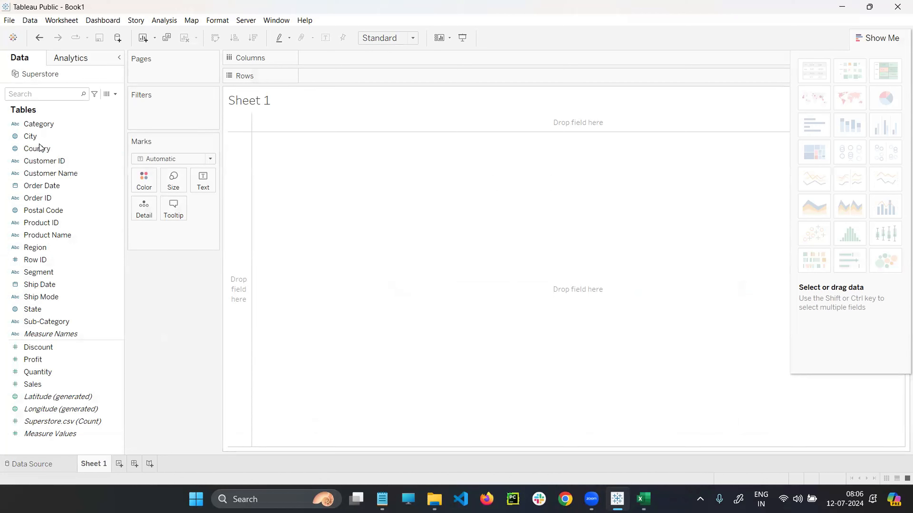
pyautogui.press('super+shift+s')
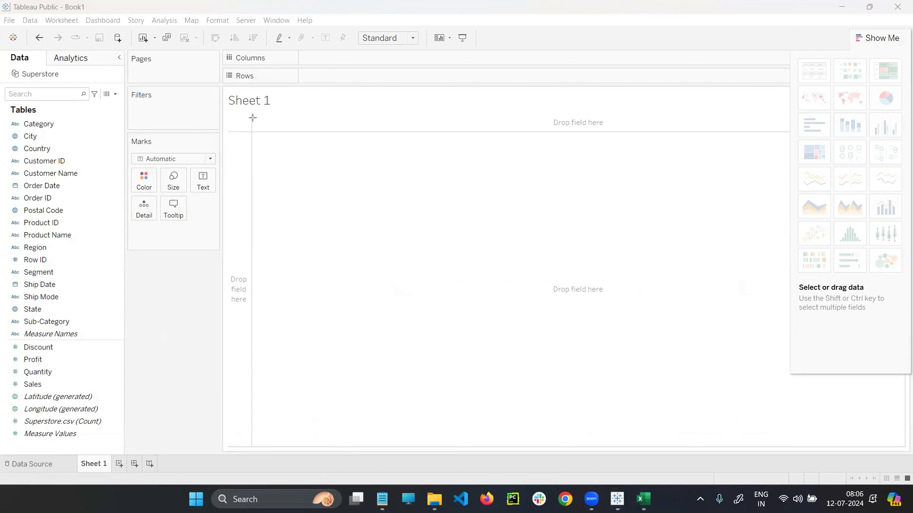
pyautogui.moveTo(252, 118); pyautogui.dragTo(869, 444)
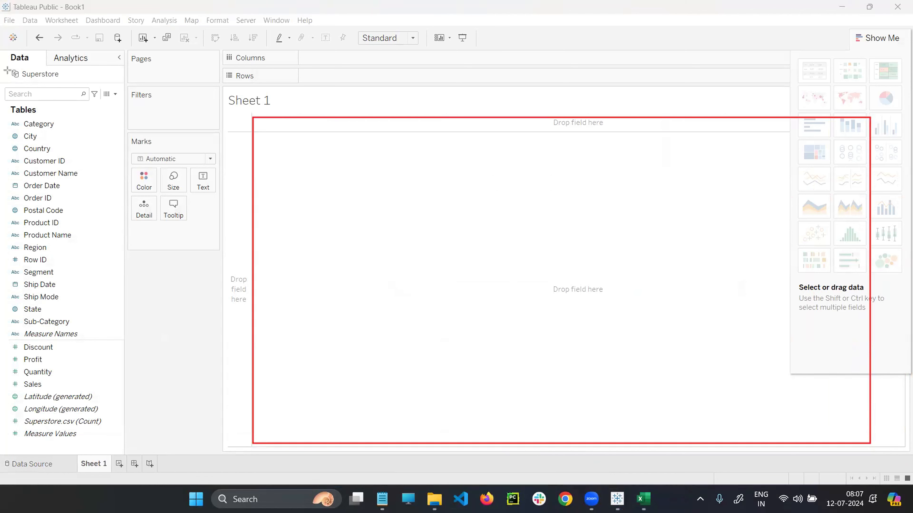
pyautogui.press('Escape')
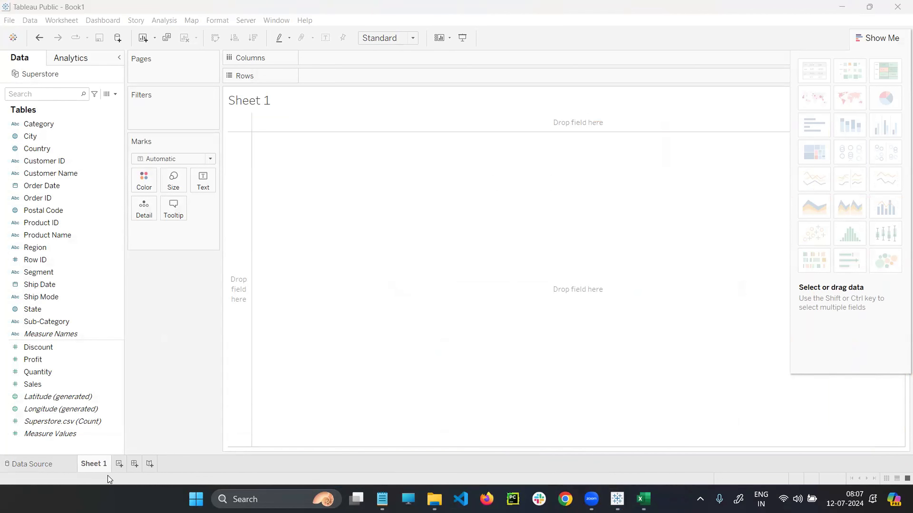
# Step: Add two new worksheets after Sheet 1 and delete both of them
pyautogui.click(119, 464)
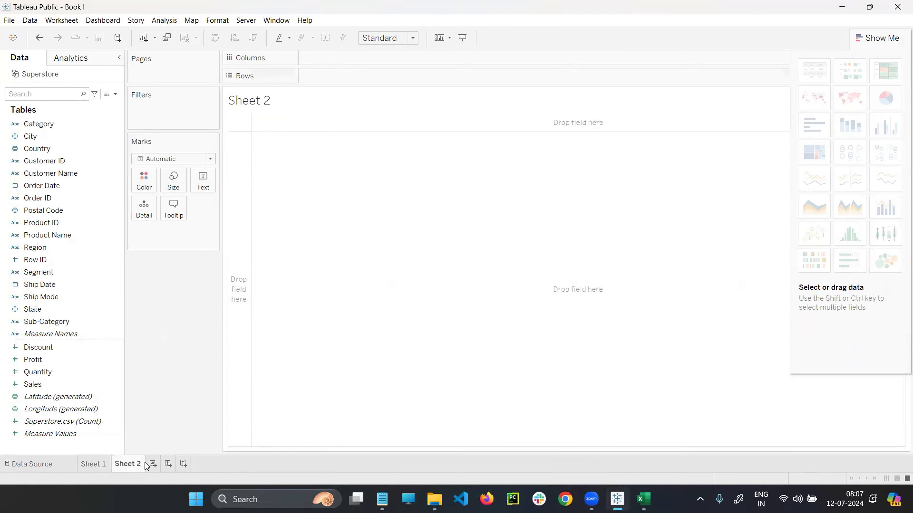
pyautogui.click(153, 464)
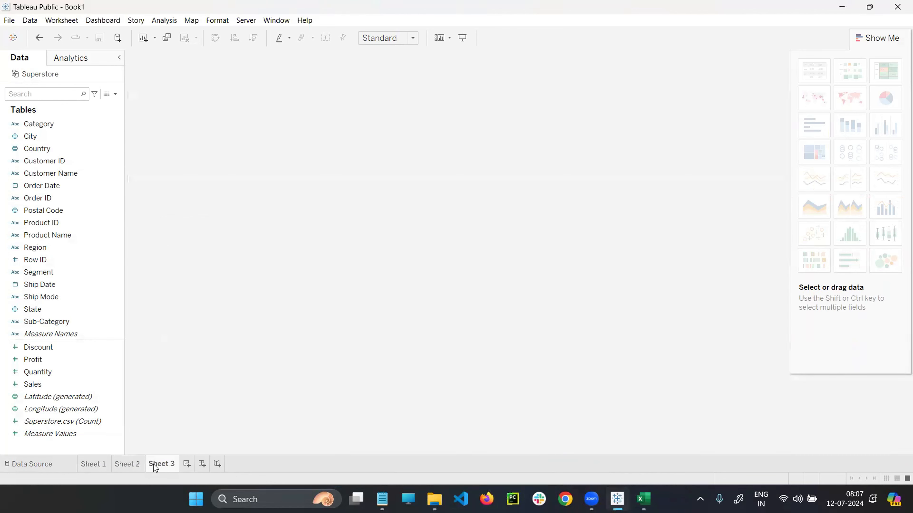
pyautogui.rightClick(156, 465)
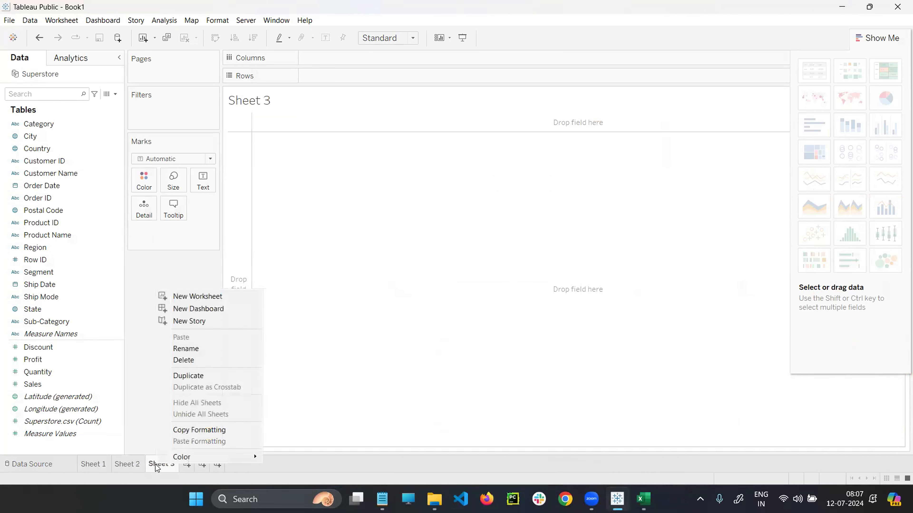
pyautogui.click(180, 363)
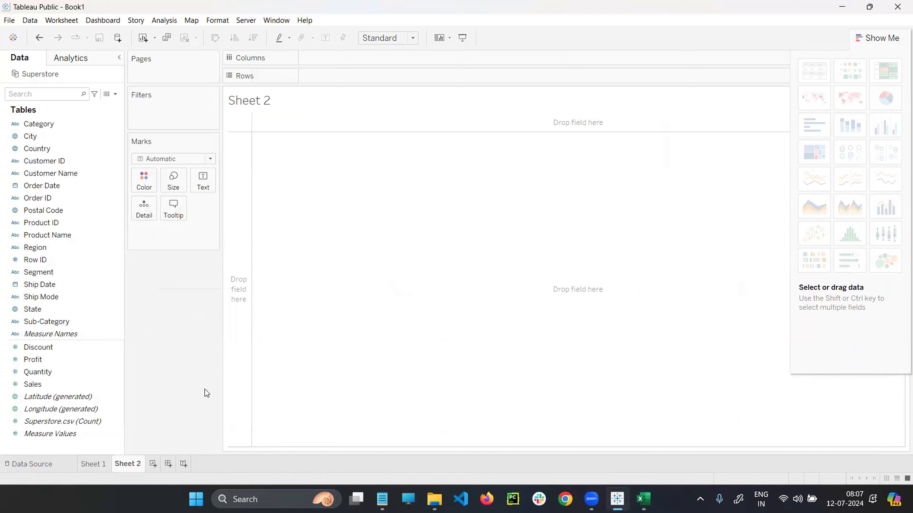
pyautogui.rightClick(129, 462)
pyautogui.click(155, 355)
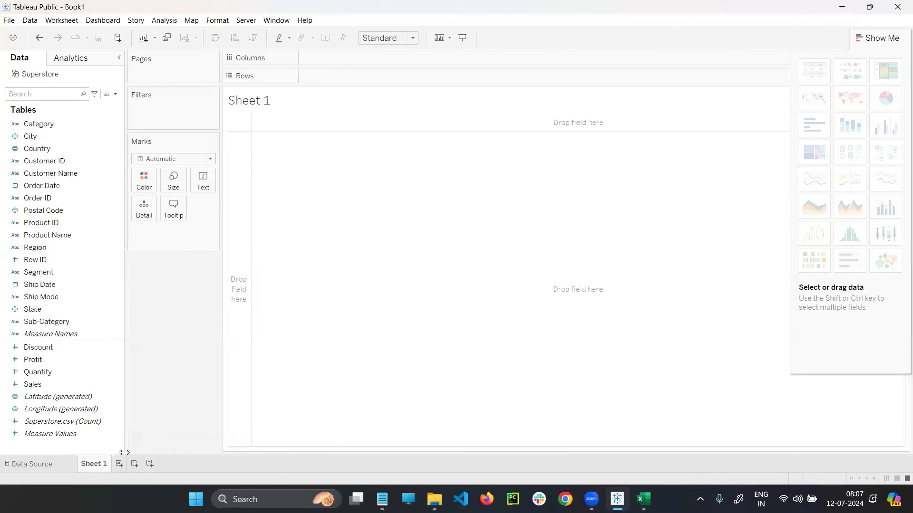
# Step: Open the Data Source page and return to the Sheet 1 worksheet
pyautogui.moveTo(91, 471)
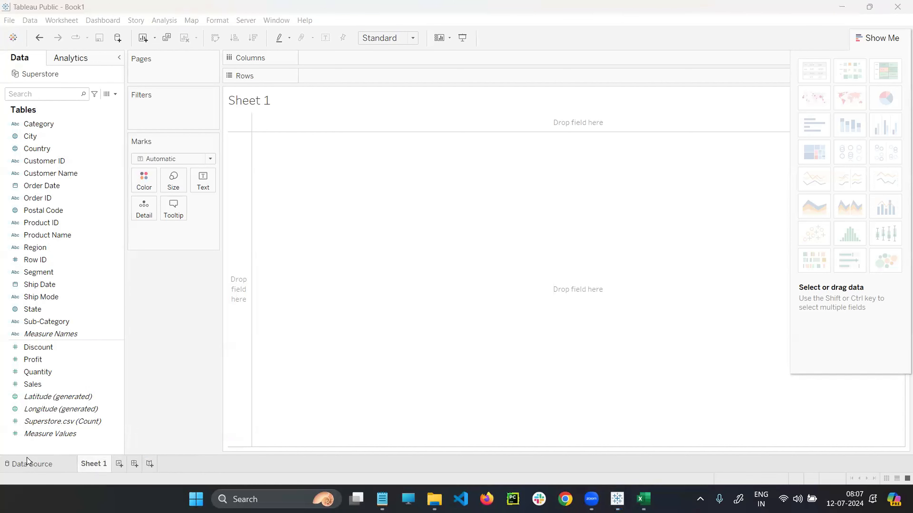
pyautogui.click(29, 464)
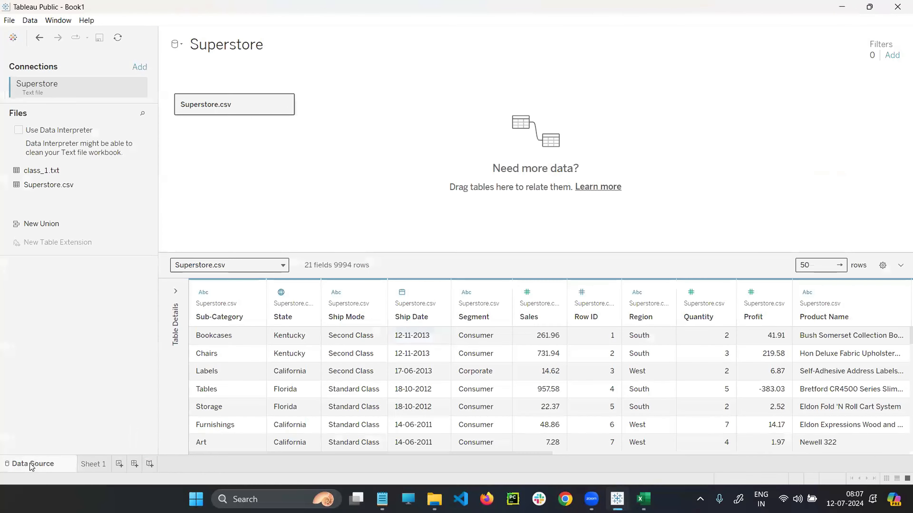
pyautogui.click(90, 467)
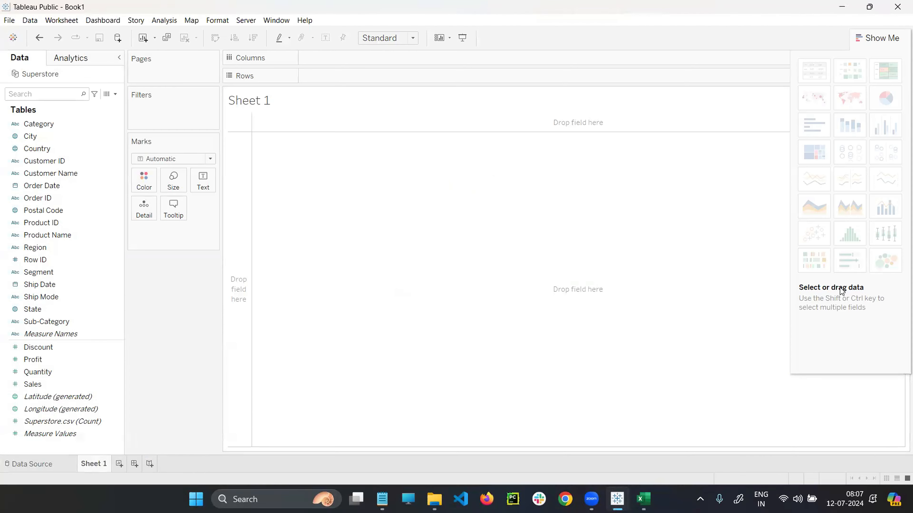
# Step: Outline the dimension fields from Category to Sub-Category and the measures from Discount to Sales in red
pyautogui.hotkey('ctrl', '2')
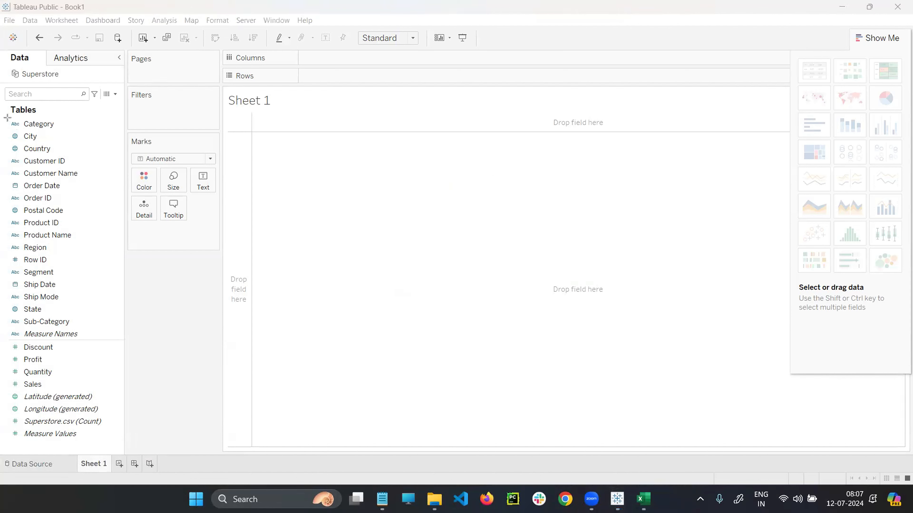
pyautogui.moveTo(6, 117)
pyautogui.mouseDown()
pyautogui.moveTo(69, 134)
pyautogui.moveTo(86, 170)
pyautogui.moveTo(99, 328)
pyautogui.mouseUp()
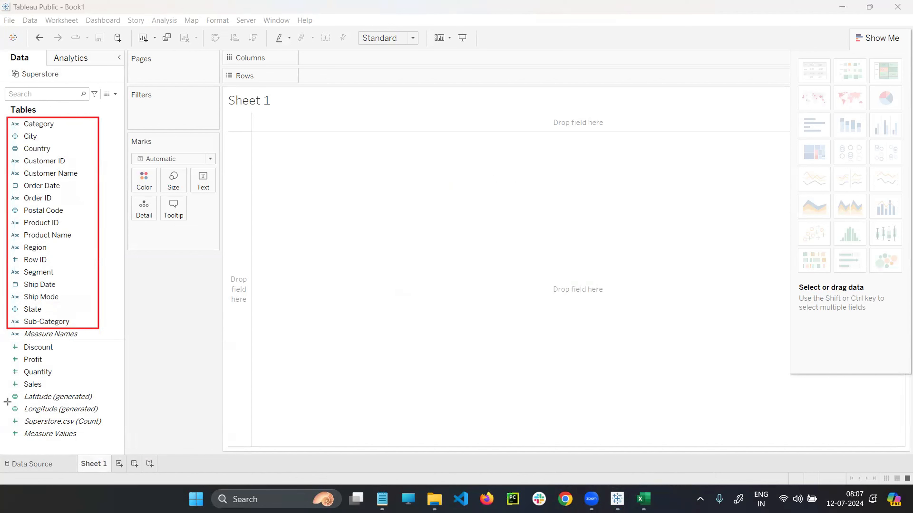
pyautogui.moveTo(7, 339)
pyautogui.mouseDown()
pyautogui.moveTo(30, 374)
pyautogui.moveTo(108, 356)
pyautogui.moveTo(113, 390)
pyautogui.mouseUp()
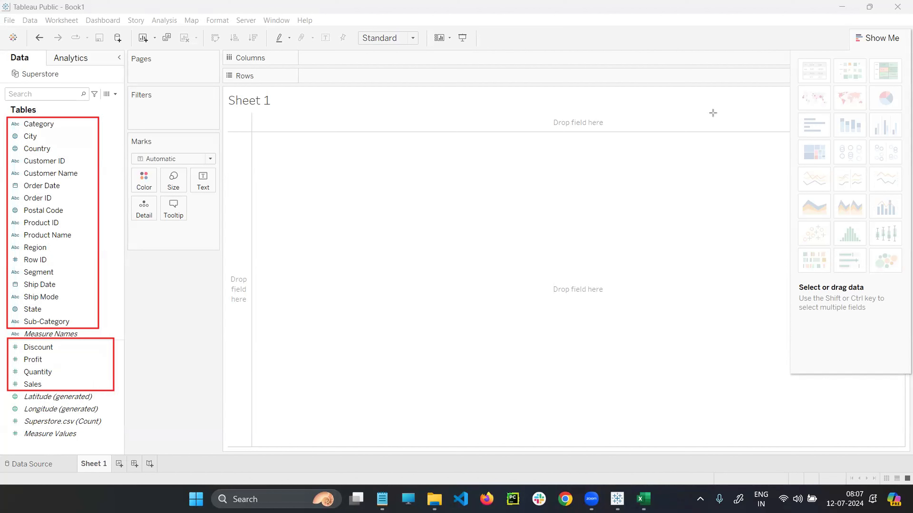
# Step: Restore the maximized window to a smaller size, clear the field outlines, and outline the collapsed Show Me control in red
pyautogui.click(877, 40)
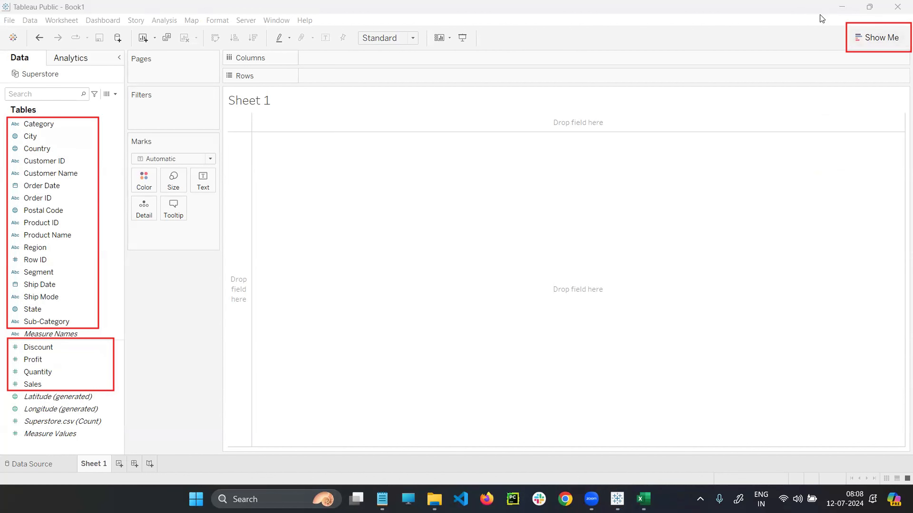
pyautogui.click(869, 6)
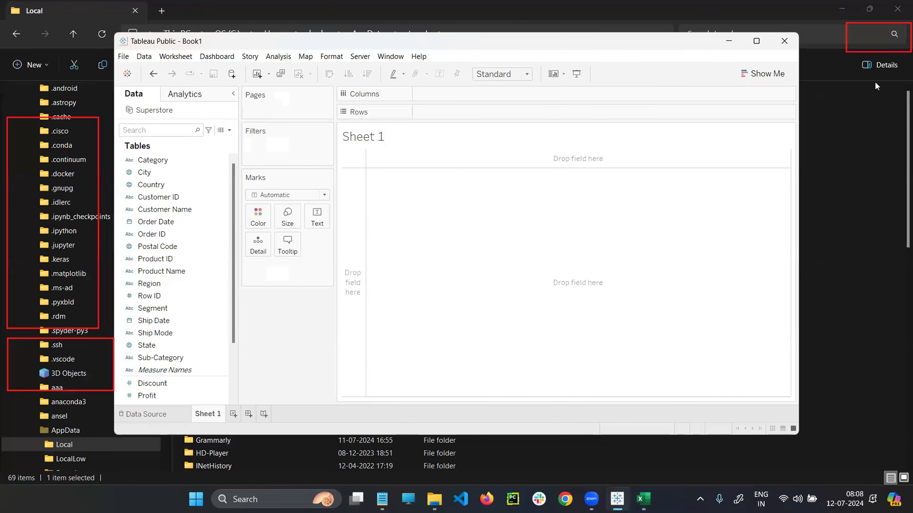
pyautogui.click(837, 320)
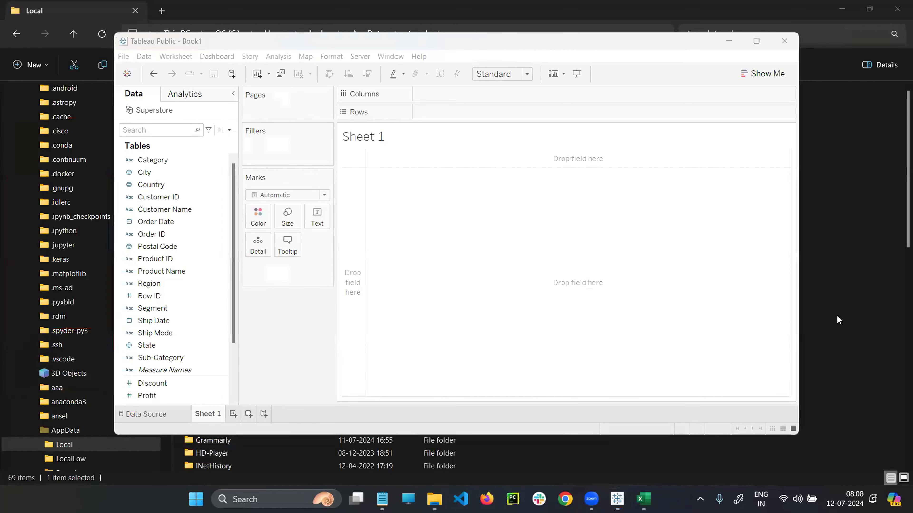
pyautogui.moveTo(726, 61); pyautogui.dragTo(800, 84)
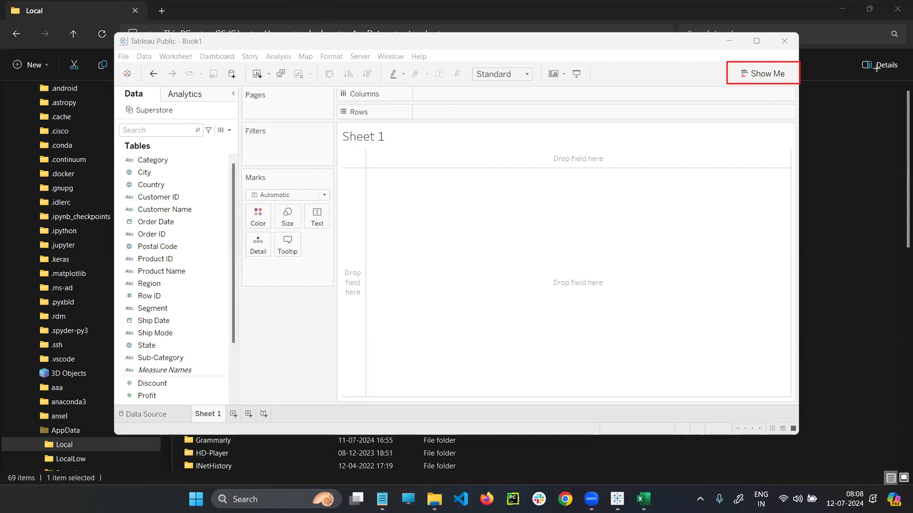
# Step: Clear the Show Me outline and move the restored workbook window slightly lower on the desktop
pyautogui.click(663, 48)
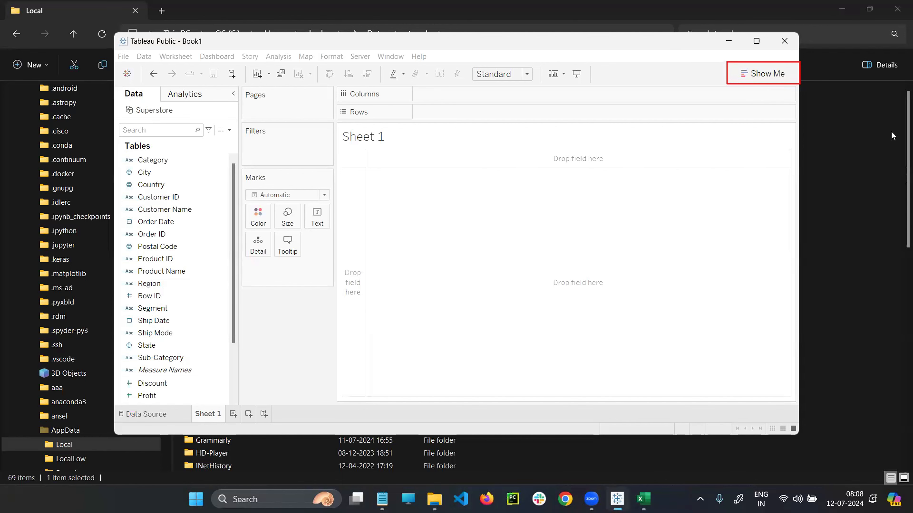
pyautogui.moveTo(662, 49); pyautogui.dragTo(664, 49)
pyautogui.click(658, 48)
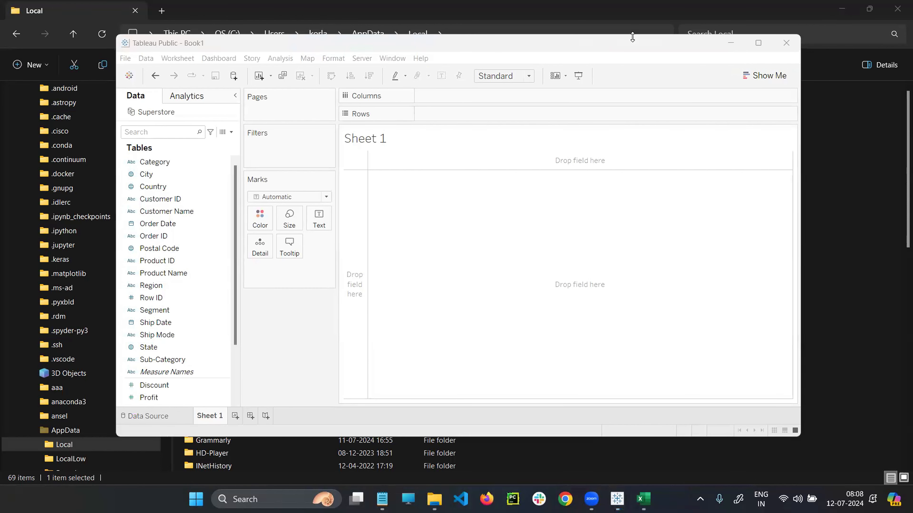
pyautogui.click(630, 46)
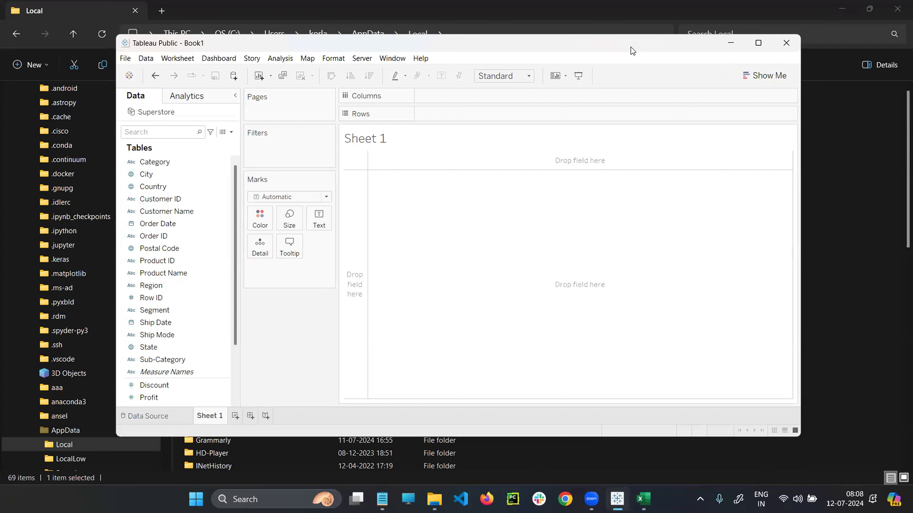
pyautogui.moveTo(633, 50); pyautogui.dragTo(633, 74)
# Step: Expand the Show Me chart gallery and outline its chart types in red
pyautogui.click(764, 101)
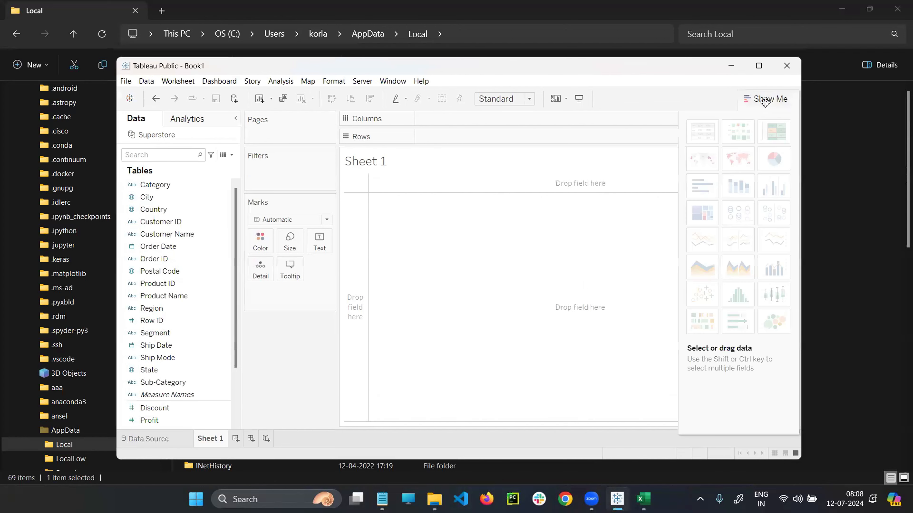
pyautogui.click(764, 101)
pyautogui.click(767, 99)
pyautogui.press('Print')
pyautogui.moveTo(676, 114); pyautogui.dragTo(802, 326)
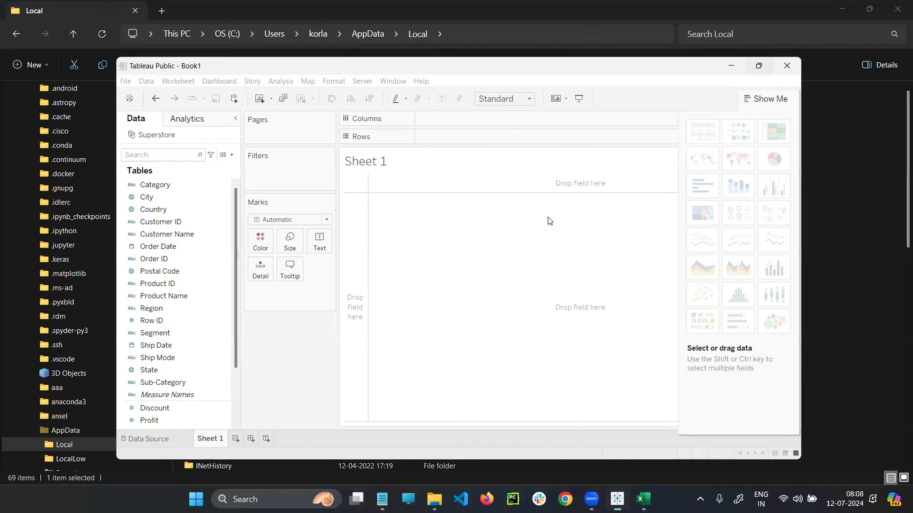
# Step: Maximize the workbook window, and view the Data Source page before returning to Sheet 1
pyautogui.click(758, 65)
pyautogui.click(24, 467)
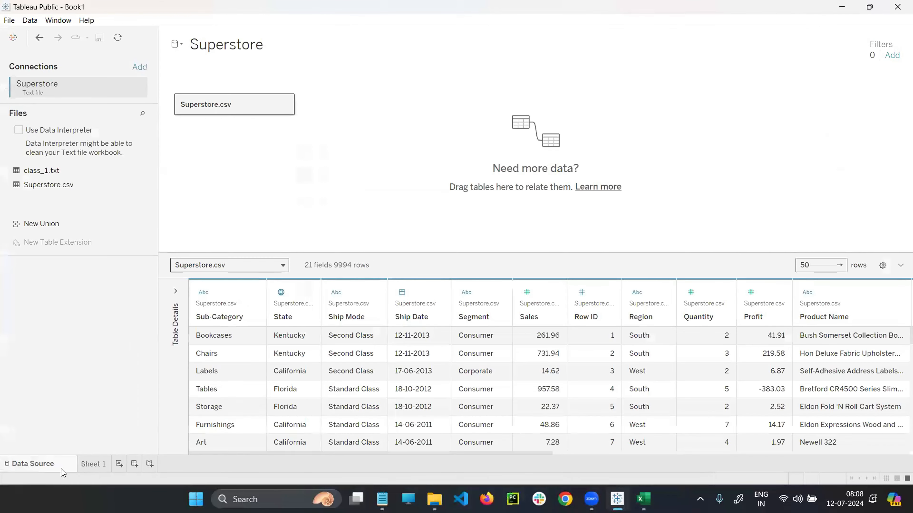
pyautogui.click(94, 464)
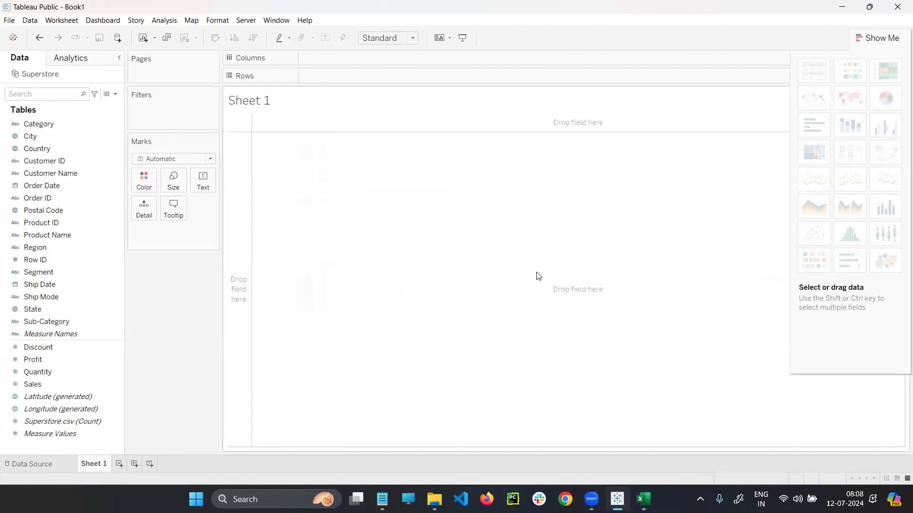
# Step: Collapse the Show Me chart gallery and outline the Marks card in red
pyautogui.click(875, 37)
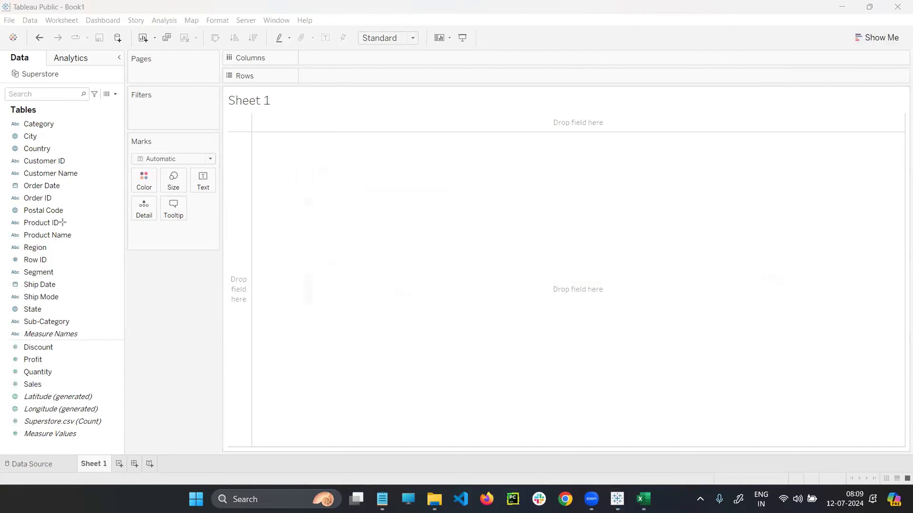
pyautogui.moveTo(127, 133); pyautogui.dragTo(225, 246)
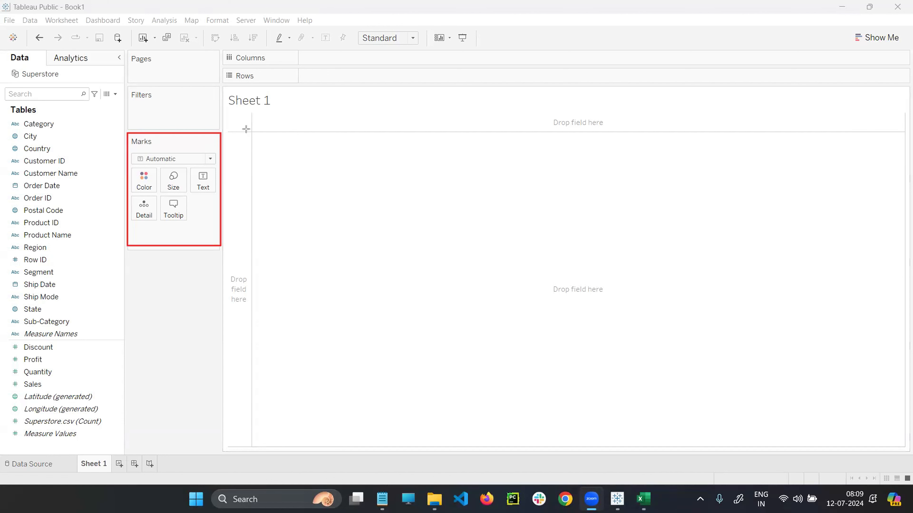
# Step: Draw two stacked red example boxes on the empty view, the upper about 157 × 308, and a tall box near its middle
pyautogui.moveTo(246, 129); pyautogui.dragTo(314, 150)
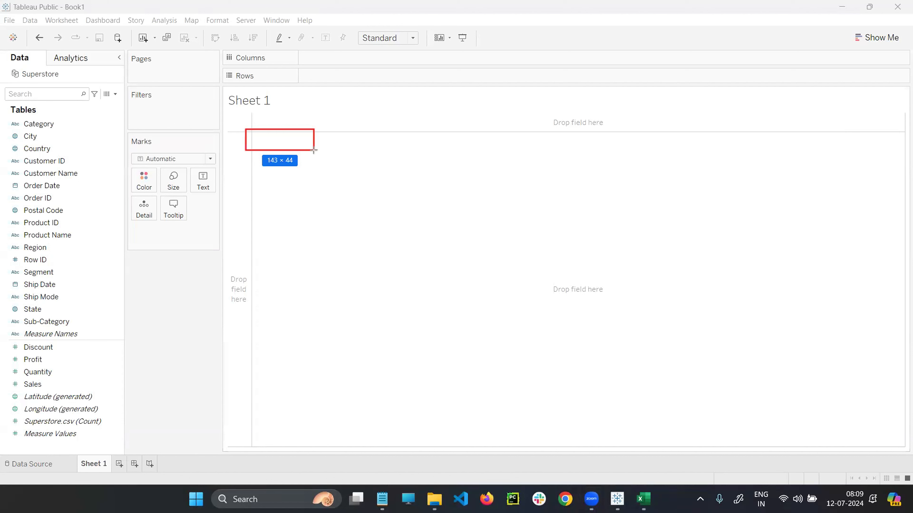
pyautogui.moveTo(313, 150); pyautogui.dragTo(316, 174)
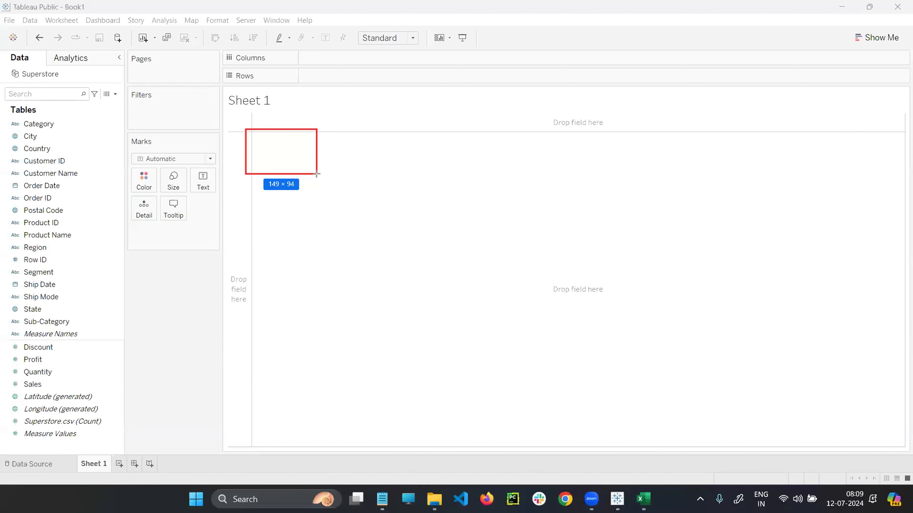
pyautogui.moveTo(316, 174); pyautogui.dragTo(317, 202)
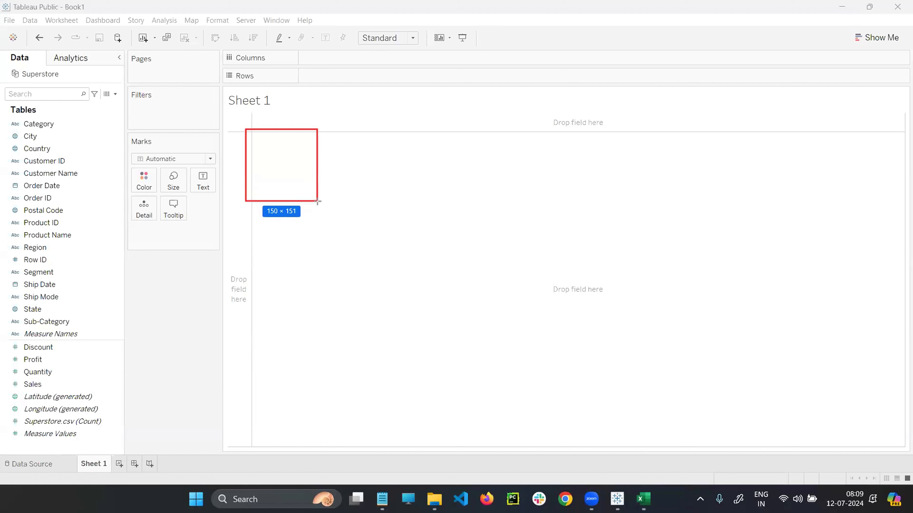
pyautogui.moveTo(317, 202); pyautogui.dragTo(320, 275)
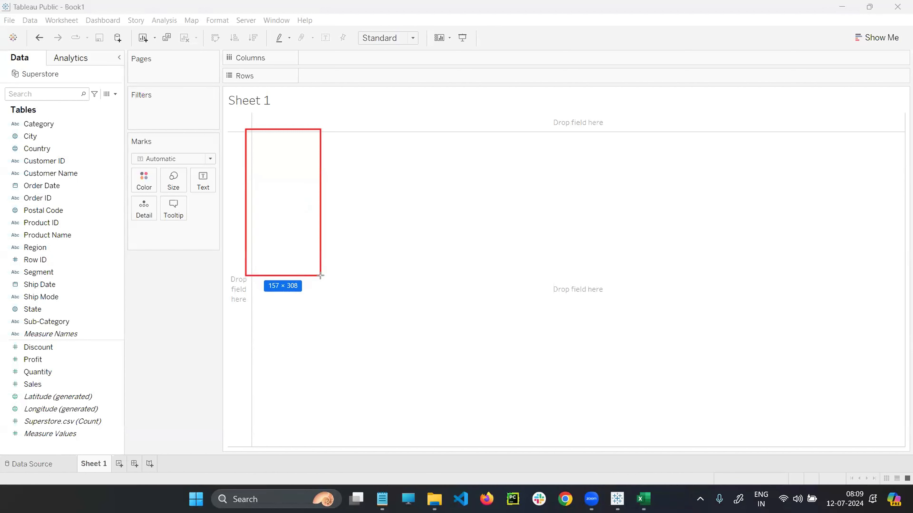
pyautogui.moveTo(320, 276); pyautogui.dragTo(320, 276)
pyautogui.moveTo(244, 308); pyautogui.dragTo(325, 367)
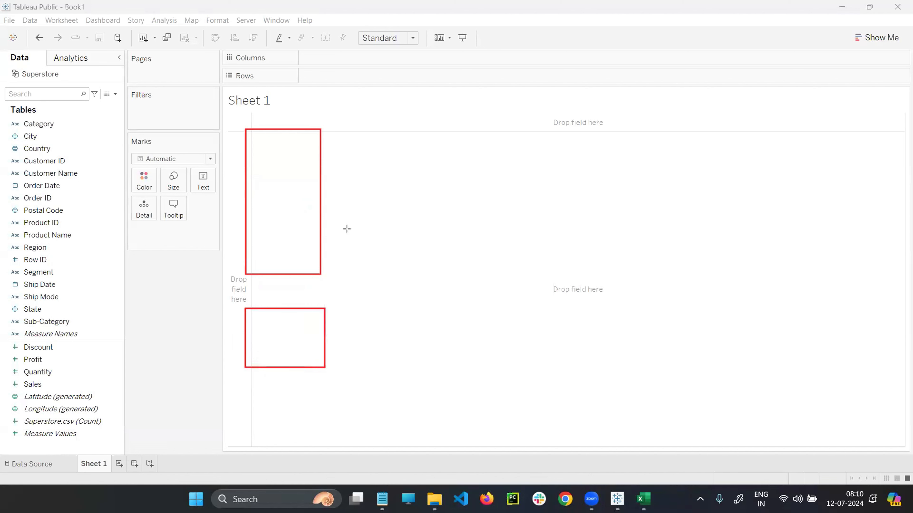
pyautogui.moveTo(470, 107); pyautogui.dragTo(569, 419)
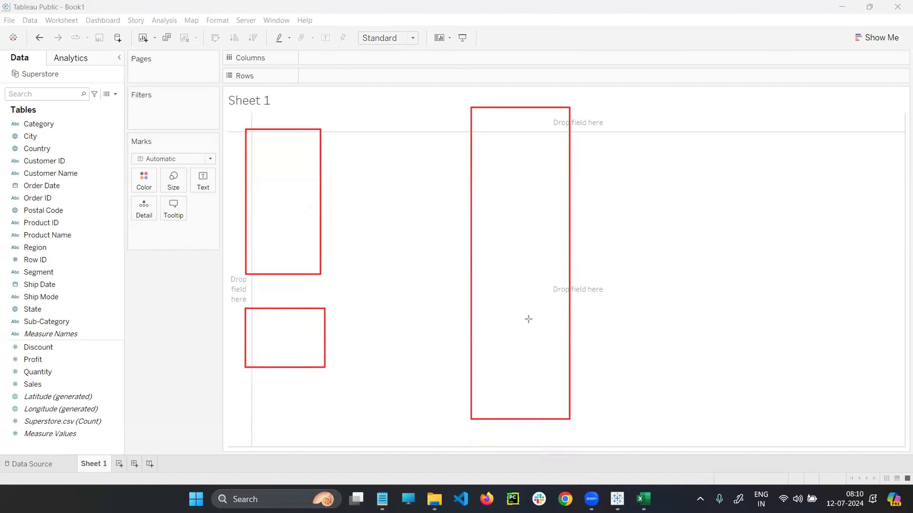
# Step: Clear the example boxes and outline the whole field list from Category to Measure Values in red
pyautogui.click(849, 247)
pyautogui.click(569, 199)
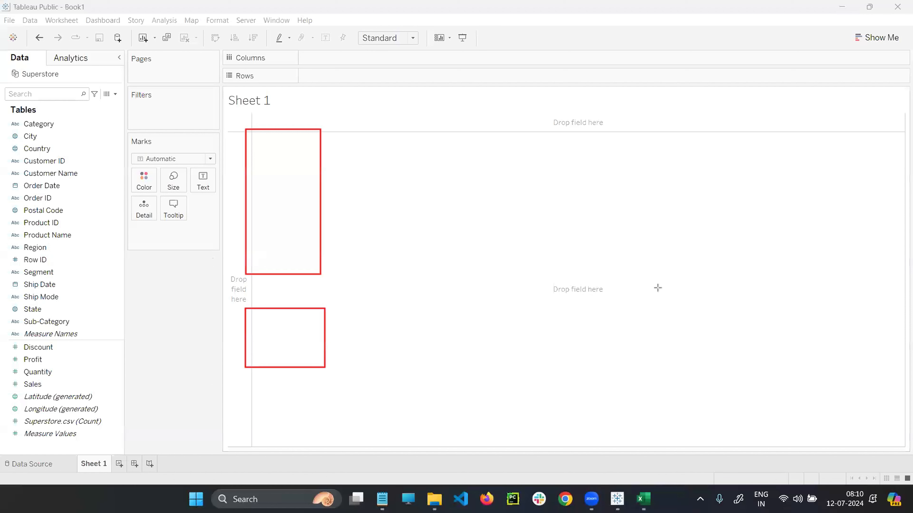
pyautogui.moveTo(5, 119)
pyautogui.mouseDown()
pyautogui.moveTo(83, 297)
pyautogui.moveTo(104, 322)
pyautogui.moveTo(99, 434)
pyautogui.mouseUp()
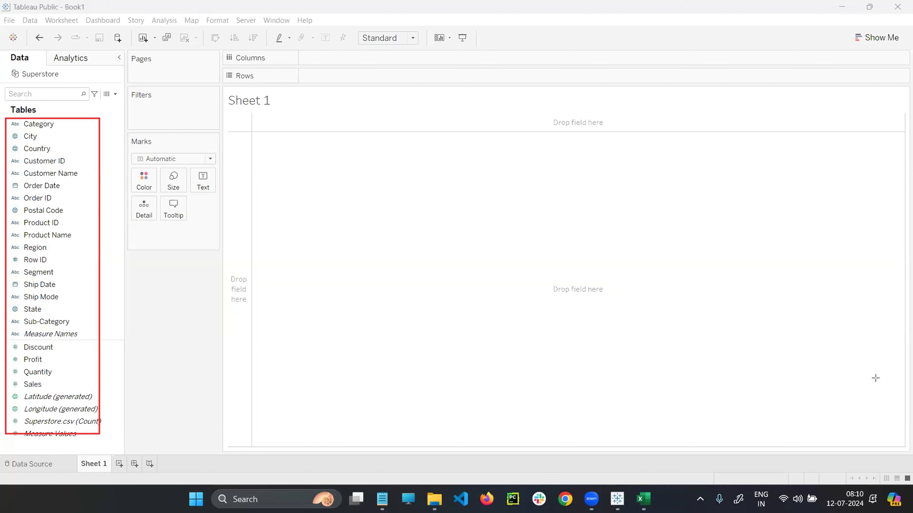
# Step: Examine the data source's fields, the Marks card and the Filters shelf on the empty worksheet
pyautogui.moveTo(2, 111); pyautogui.dragTo(128, 327)
pyautogui.moveTo(5, 339); pyautogui.dragTo(130, 439)
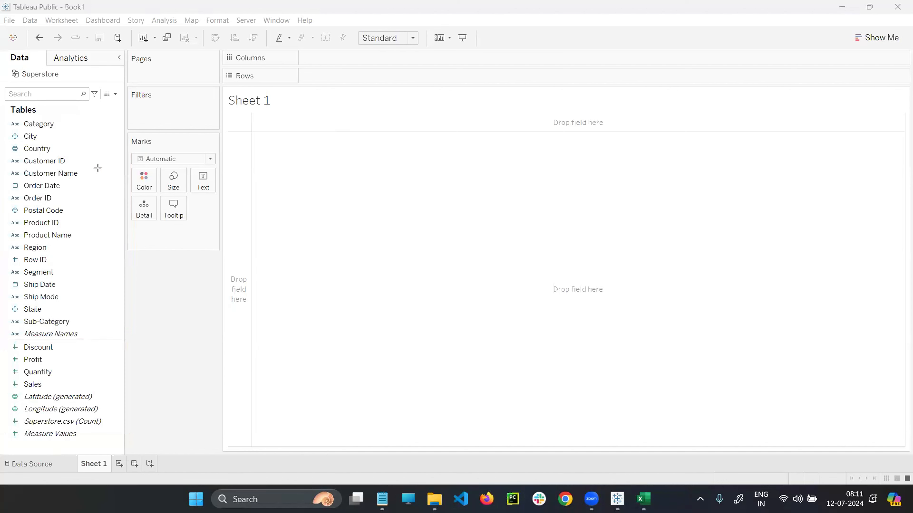
pyautogui.moveTo(125, 132)
pyautogui.mouseDown()
pyautogui.moveTo(169, 249)
pyautogui.moveTo(222, 246)
pyautogui.mouseUp()
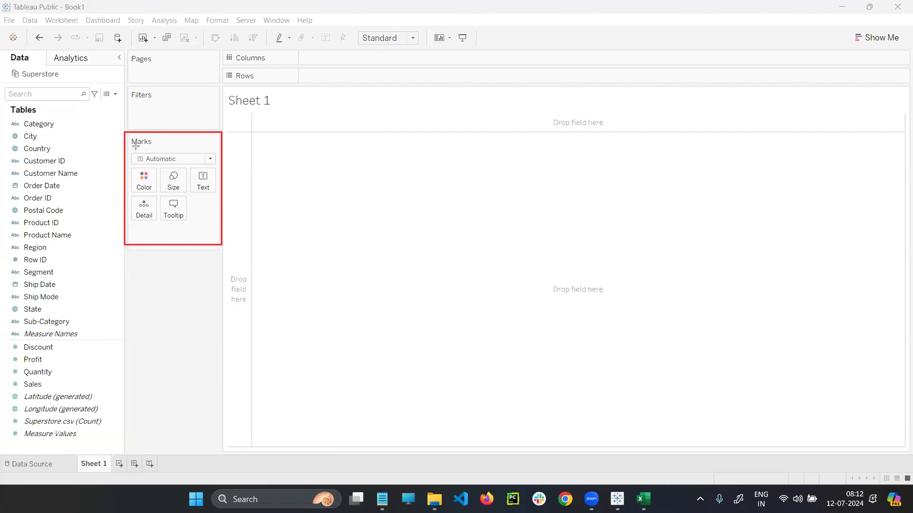
pyautogui.moveTo(129, 148)
pyautogui.mouseDown()
pyautogui.moveTo(161, 163)
pyautogui.moveTo(220, 165)
pyautogui.mouseUp()
pyautogui.moveTo(130, 166); pyautogui.dragTo(157, 196)
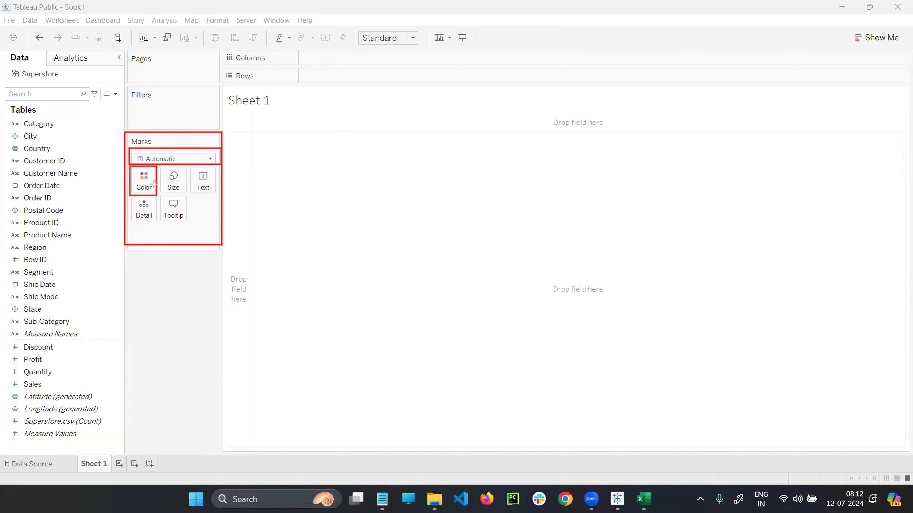
pyautogui.moveTo(168, 172)
pyautogui.mouseDown()
pyautogui.moveTo(188, 190)
pyautogui.moveTo(212, 184)
pyautogui.mouseUp()
pyautogui.moveTo(124, 87)
pyautogui.mouseDown()
pyautogui.moveTo(184, 130)
pyautogui.moveTo(218, 140)
pyautogui.mouseUp()
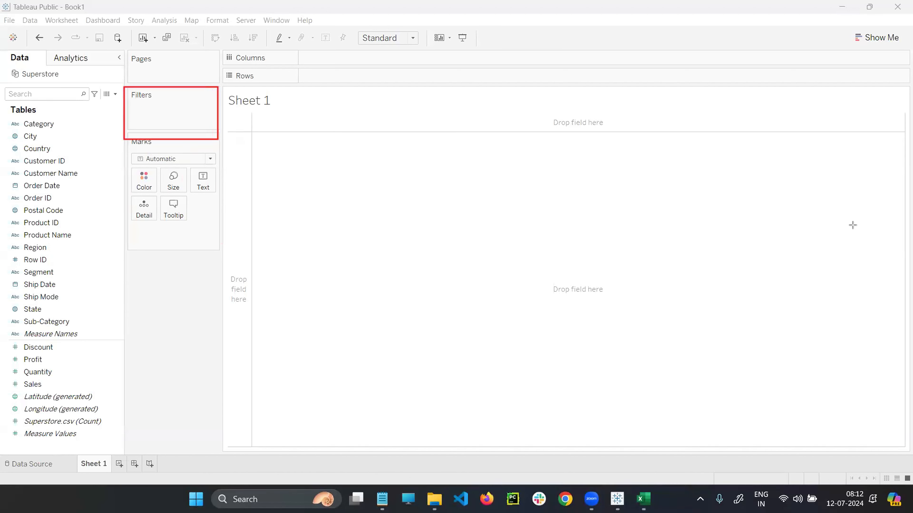
pyautogui.press('Escape')
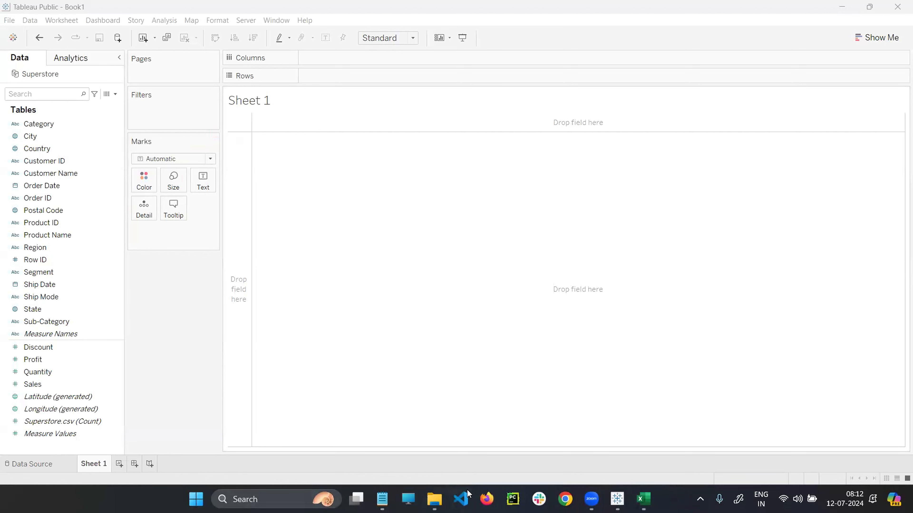
# Step: Switch to Notepad and clear all the existing text from the note
pyautogui.click(382, 499)
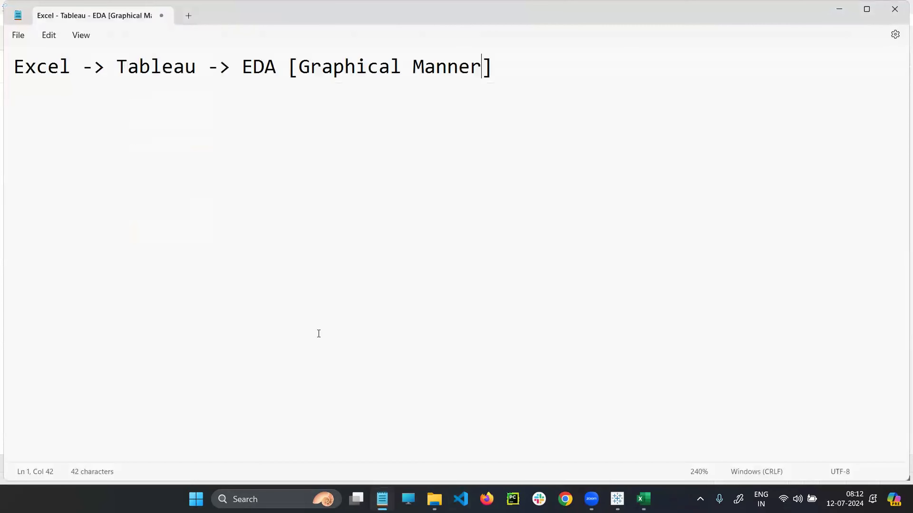
pyautogui.click(531, 75)
pyautogui.press('Return')
pyautogui.press('Return')
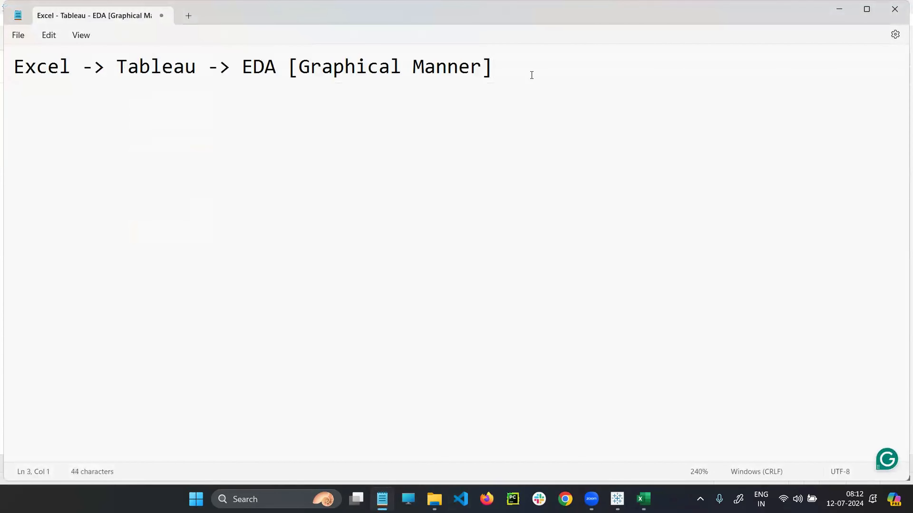
pyautogui.hotkey('ctrl', 'a')
pyautogui.press('BackSpace')
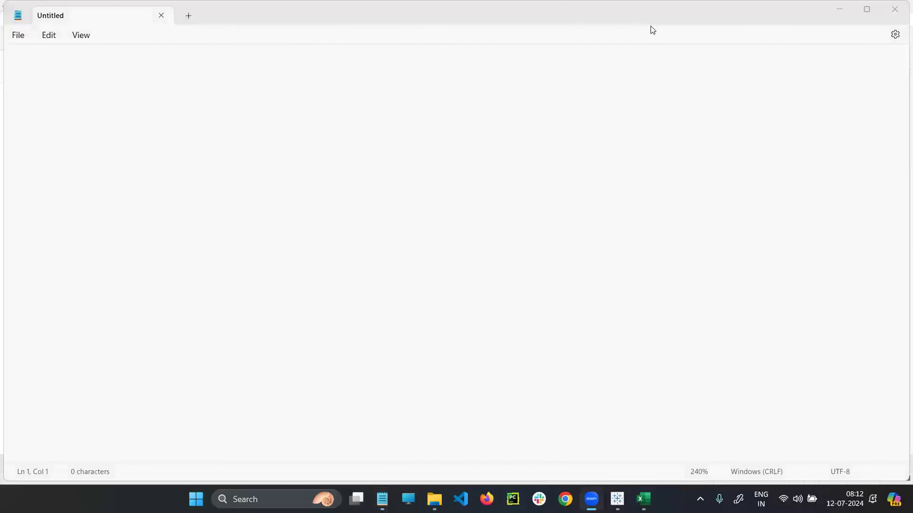
# Step: Start the note with the heading "Today" underlined with a row of dashes
pyautogui.click(248, 99)
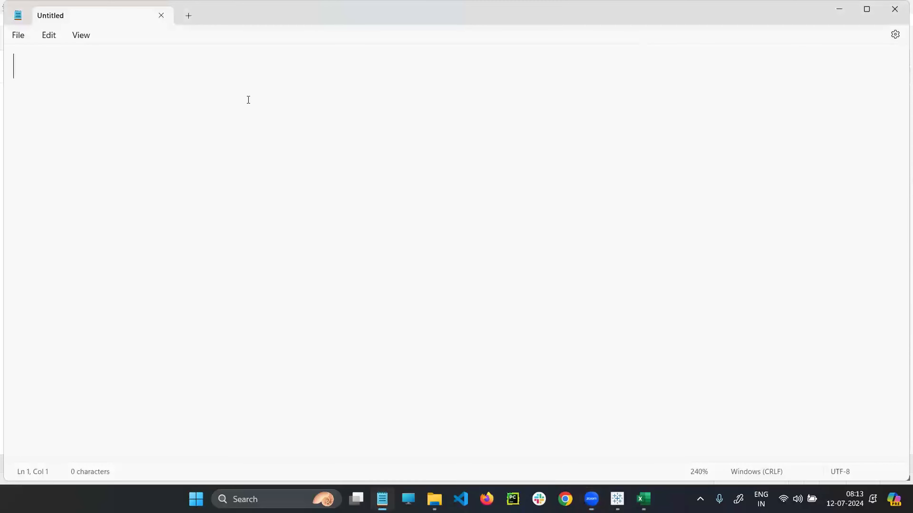
pyautogui.write('Today:')
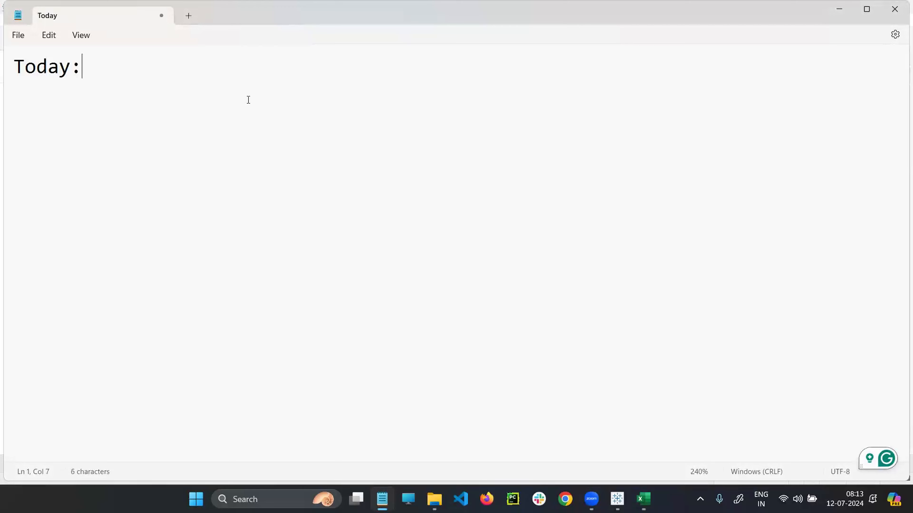
pyautogui.press('Return')
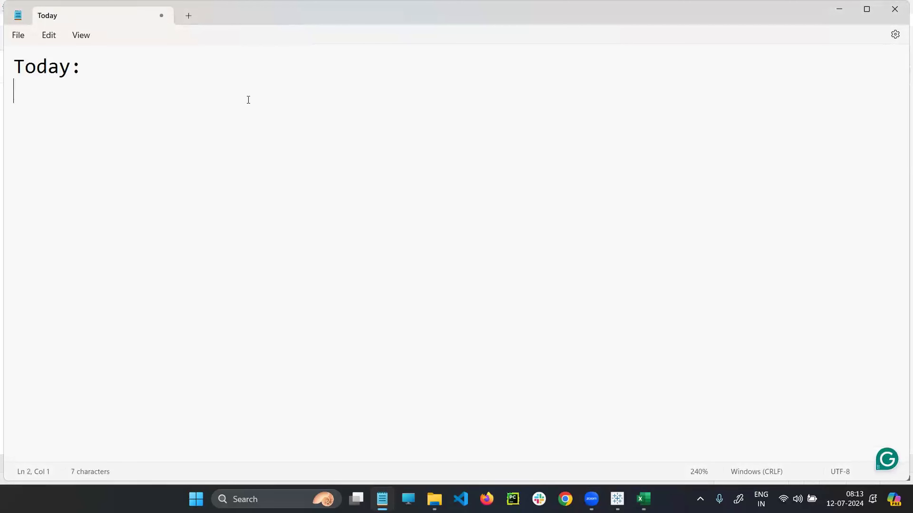
pyautogui.press('BackSpace')
pyautogui.press('BackSpace')
pyautogui.write('--')
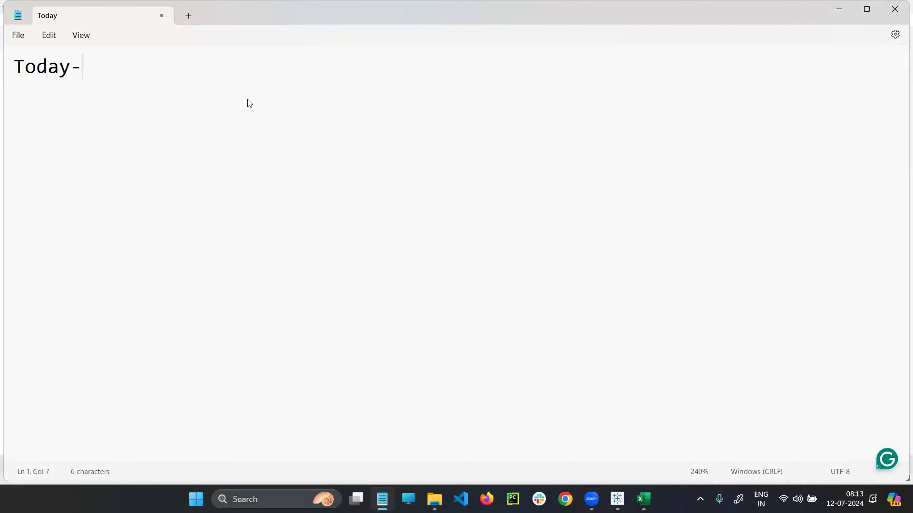
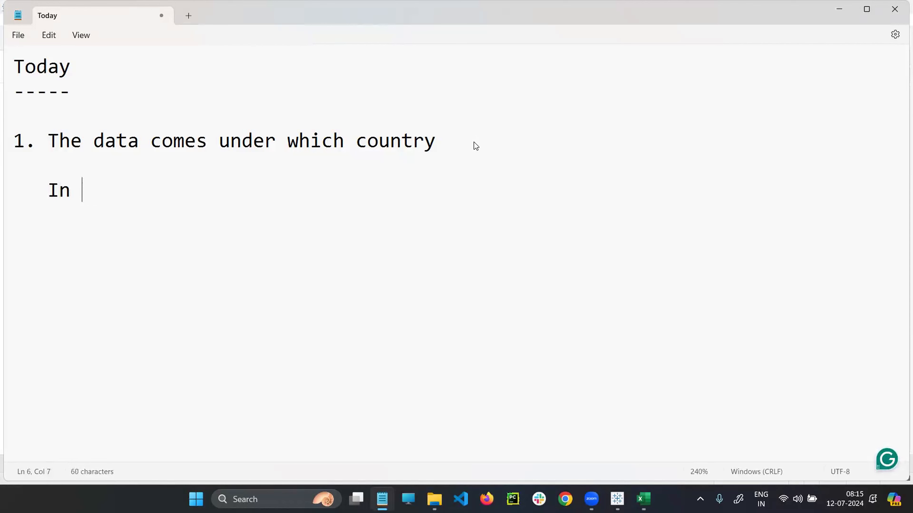
# Step: Complete the line under the country question to read "In Tableau there are 2 types of Maps"
pyautogui.write('the')
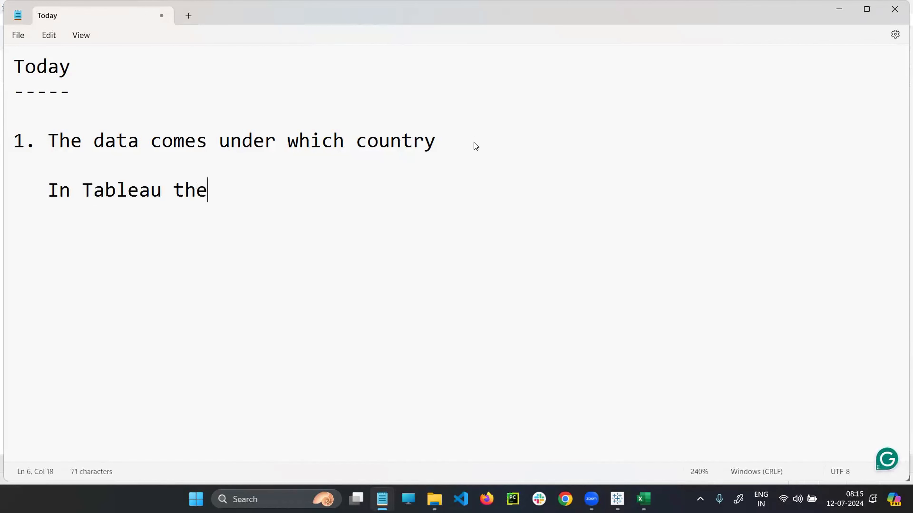
pyautogui.write('re are 2 typ')
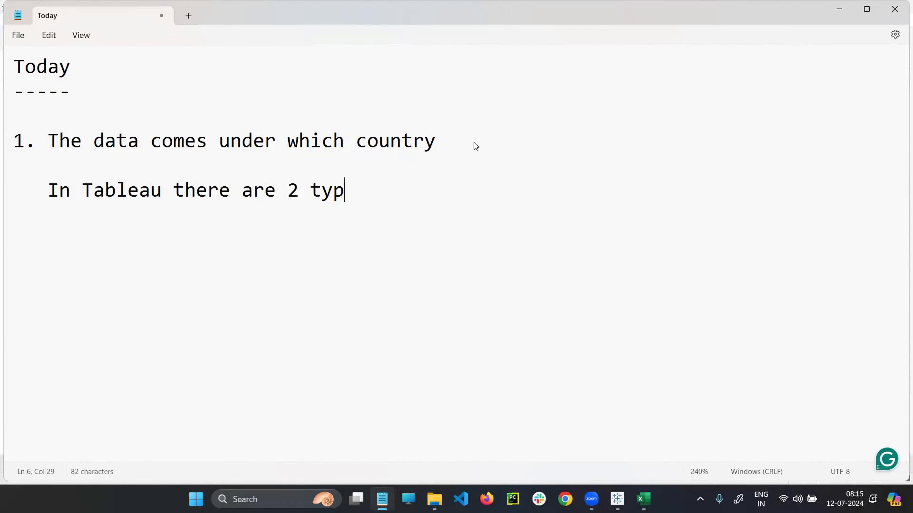
pyautogui.write('es of Mas')
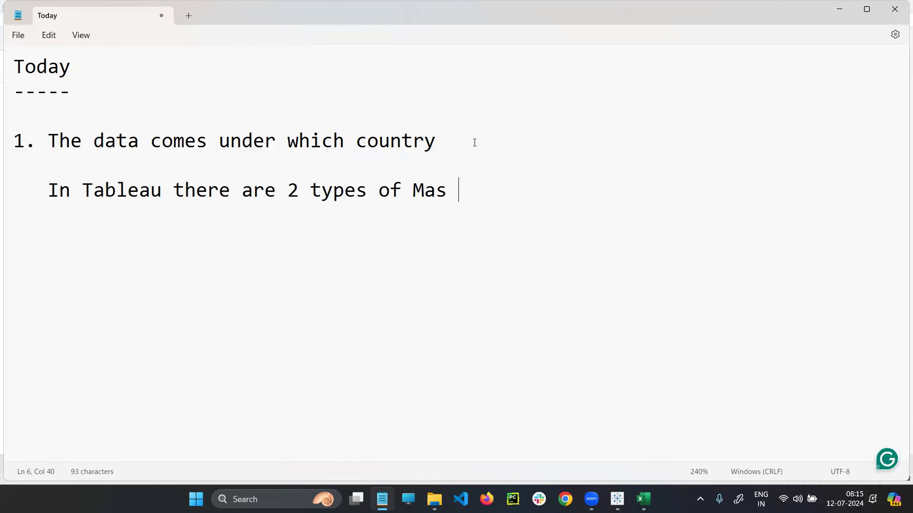
pyautogui.press('BackSpace')
pyautogui.press('BackSpace')
pyautogui.write('ps')
# Step: Add "1. Normal Map" as the first entry below the map types line
pyautogui.press('Return')
pyautogui.write('1. Nirmal')
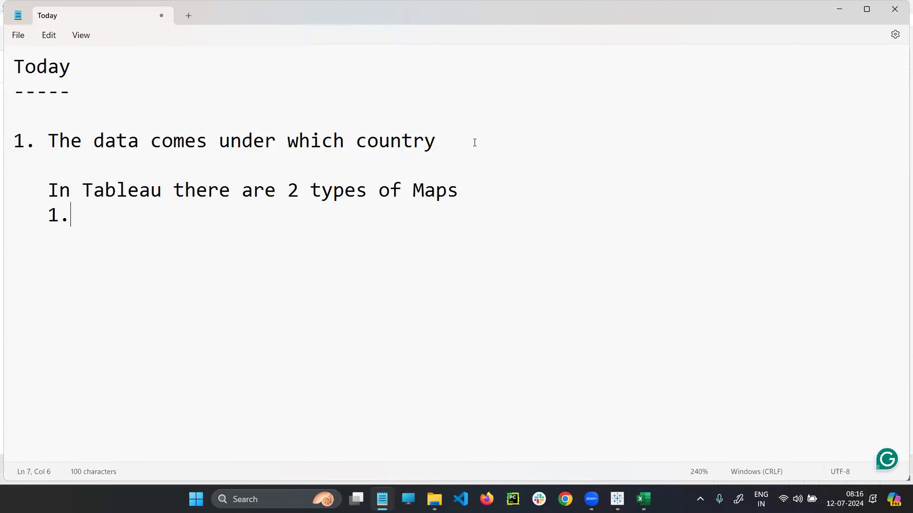
pyautogui.press('BackSpace')
pyautogui.press('BackSpace')
pyautogui.press('BackSpace')
pyautogui.press('BackSpace')
pyautogui.press('BackSpace')
pyautogui.write('ormal Map')
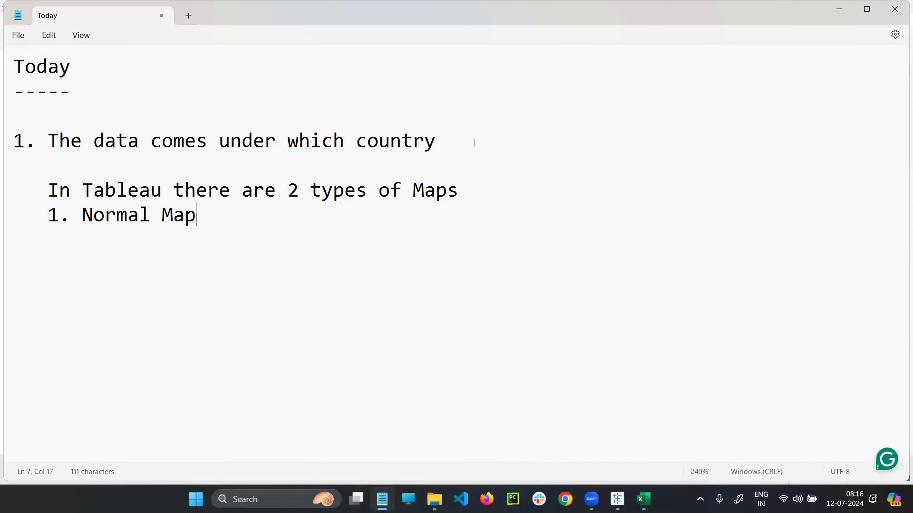
# Step: Add "2. Filled Map" as the second list entry and start a new line
pyautogui.press('Return')
pyautogui.write('2. Filled Mpa')
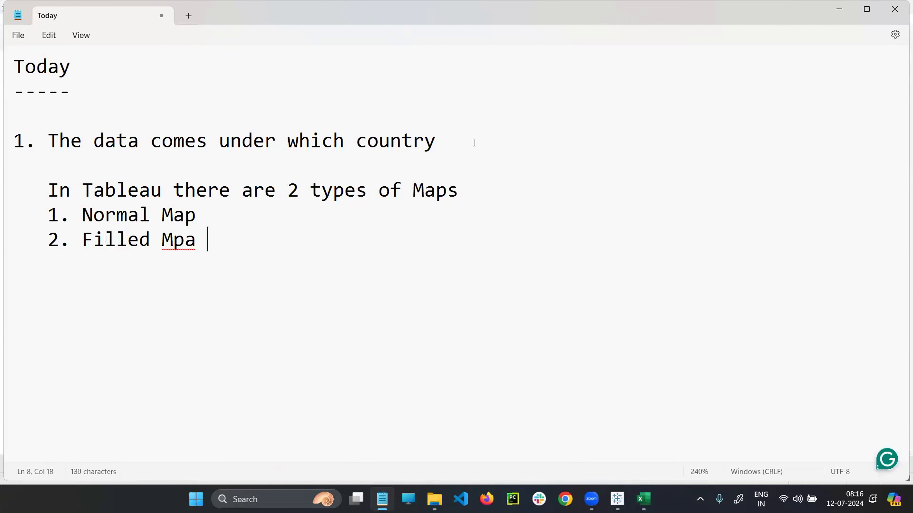
pyautogui.press('BackSpace')
pyautogui.press('BackSpace')
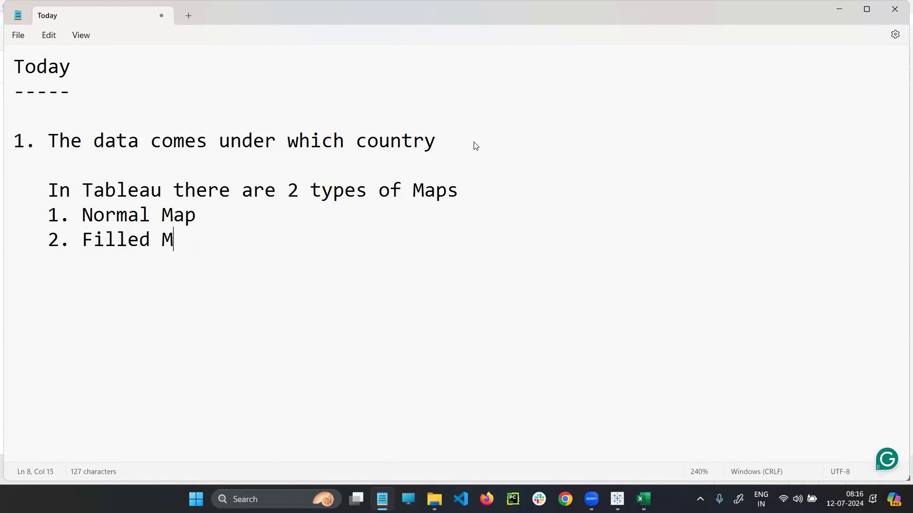
pyautogui.write('ap')
pyautogui.press('Return')
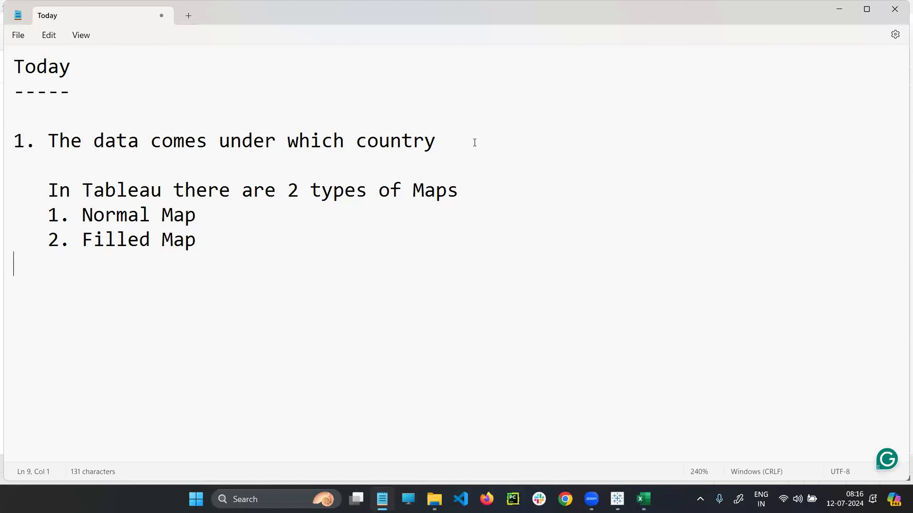
pyautogui.click(537, 50)
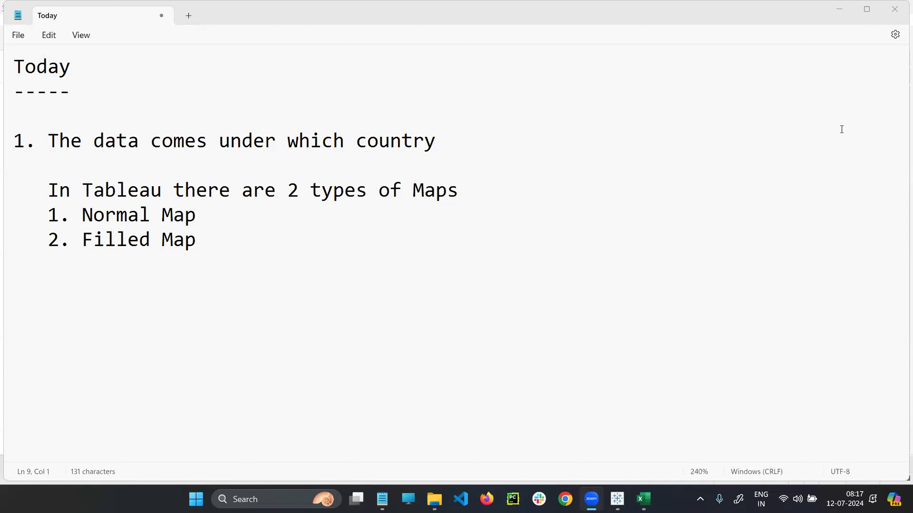
pyautogui.click(215, 254)
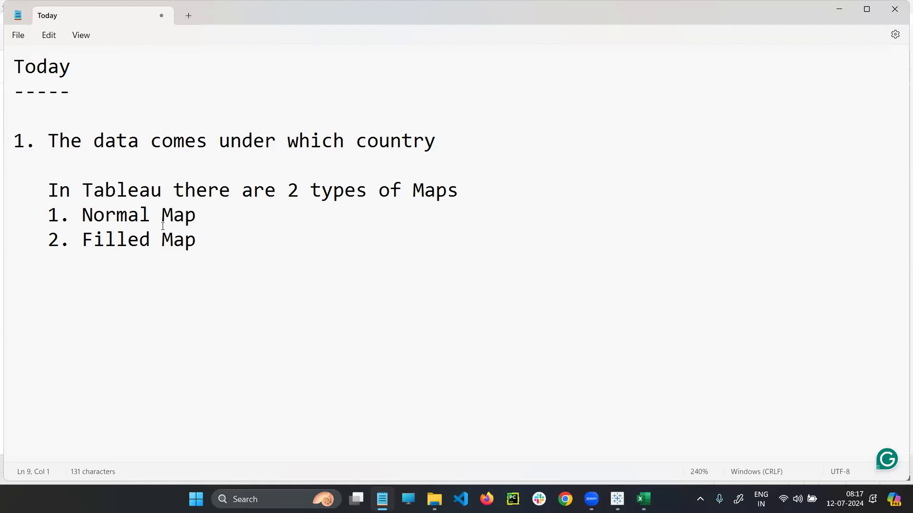
pyautogui.moveTo(82, 215); pyautogui.dragTo(261, 220)
pyautogui.click(206, 215)
pyautogui.moveTo(102, 241); pyautogui.dragTo(246, 241)
pyautogui.click(246, 241)
# Step: Switch to Tableau Public in a reduced window and display the Show Me chart types
pyautogui.click(617, 499)
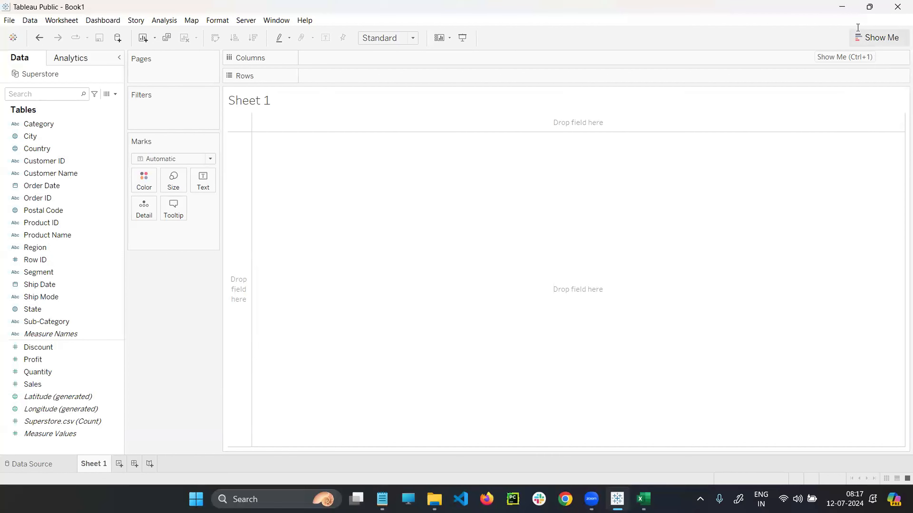
pyautogui.click(869, 7)
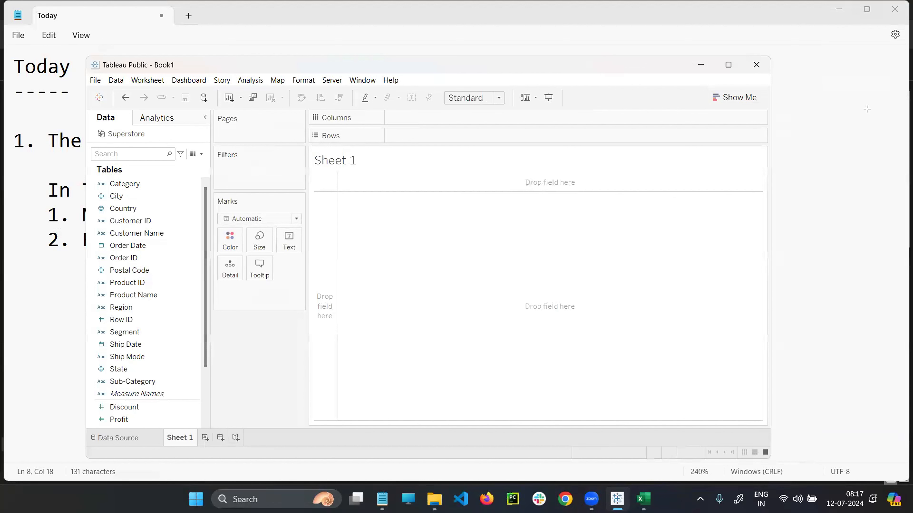
pyautogui.moveTo(697, 80); pyautogui.dragTo(773, 112)
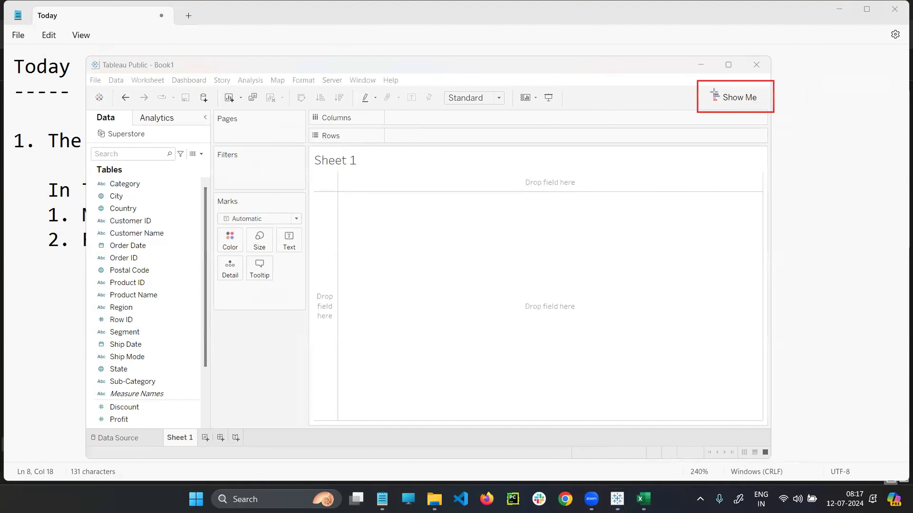
pyautogui.click(714, 95)
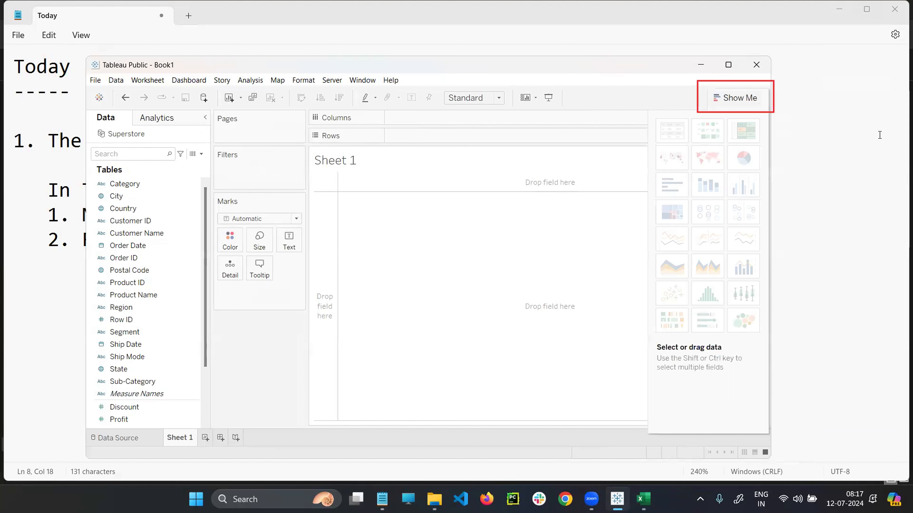
# Step: Examine the available Show Me chart types together with the Country and Profit fields
pyautogui.hotkey('ctrl', 'shift', '4')
pyautogui.press('e')
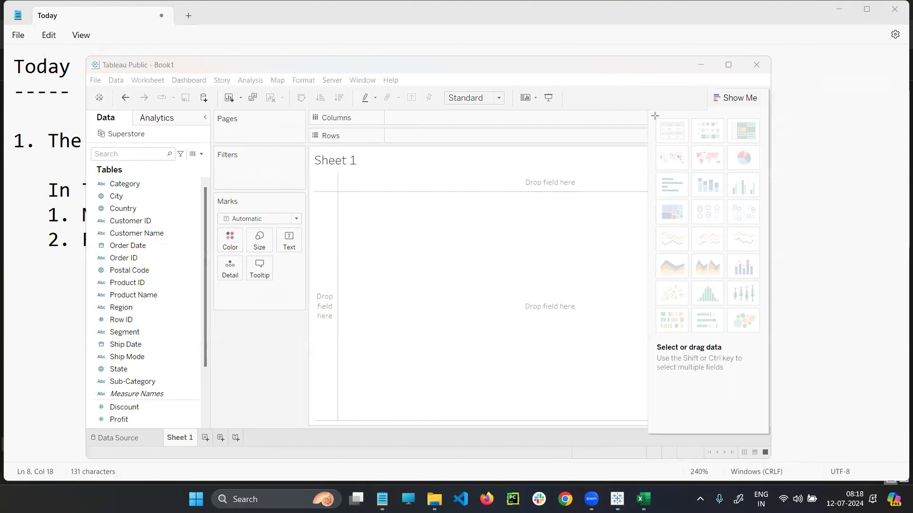
pyautogui.moveTo(654, 116)
pyautogui.mouseDown()
pyautogui.moveTo(743, 142)
pyautogui.moveTo(761, 187)
pyautogui.moveTo(764, 343)
pyautogui.mouseUp()
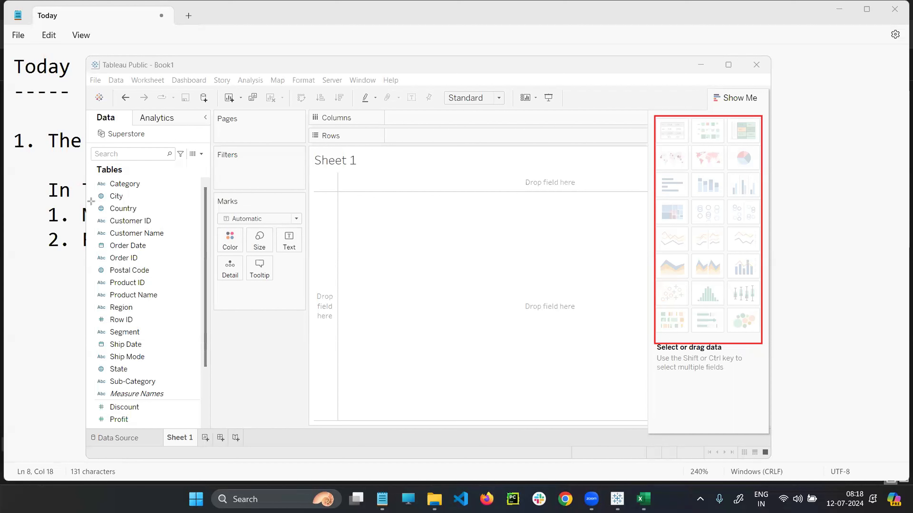
pyautogui.moveTo(91, 201)
pyautogui.mouseDown()
pyautogui.moveTo(124, 217)
pyautogui.moveTo(151, 216)
pyautogui.mouseUp()
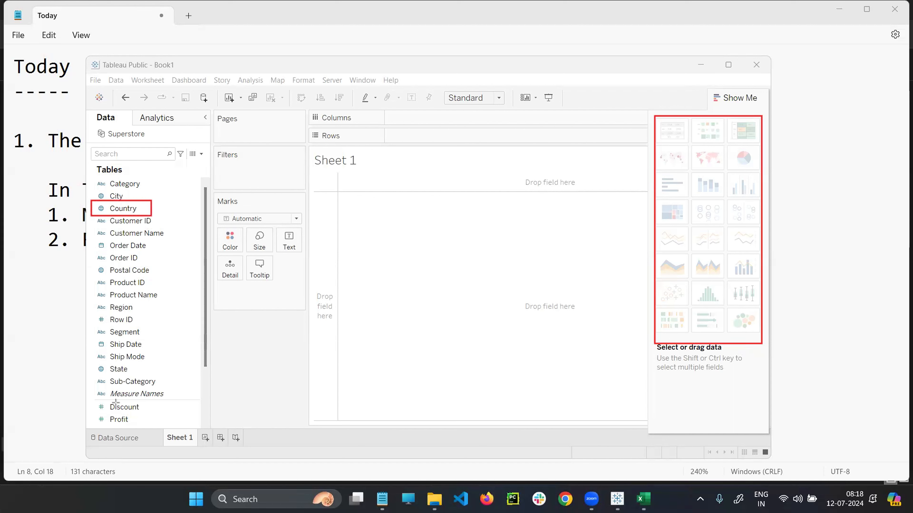
pyautogui.moveTo(96, 411); pyautogui.dragTo(140, 428)
pyautogui.press('e')
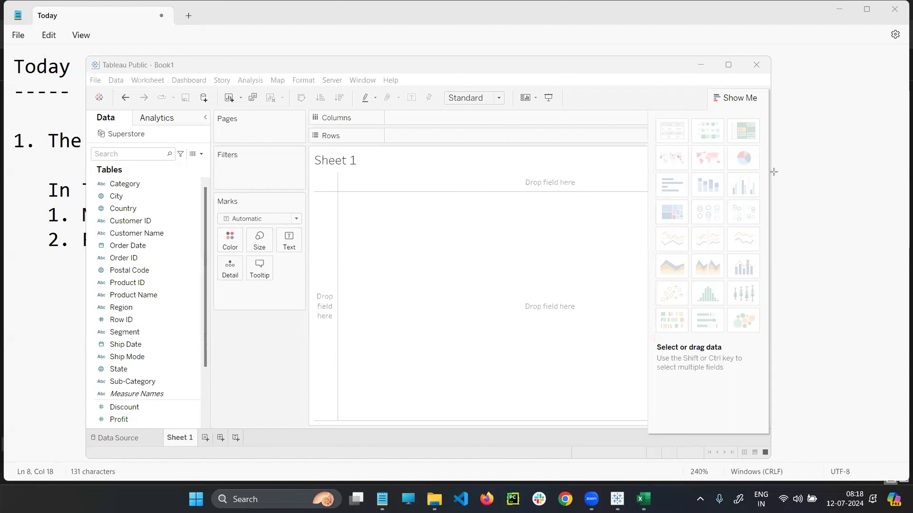
# Step: Maximize the Tableau Public window
pyautogui.press('super+z')
pyautogui.click(729, 64)
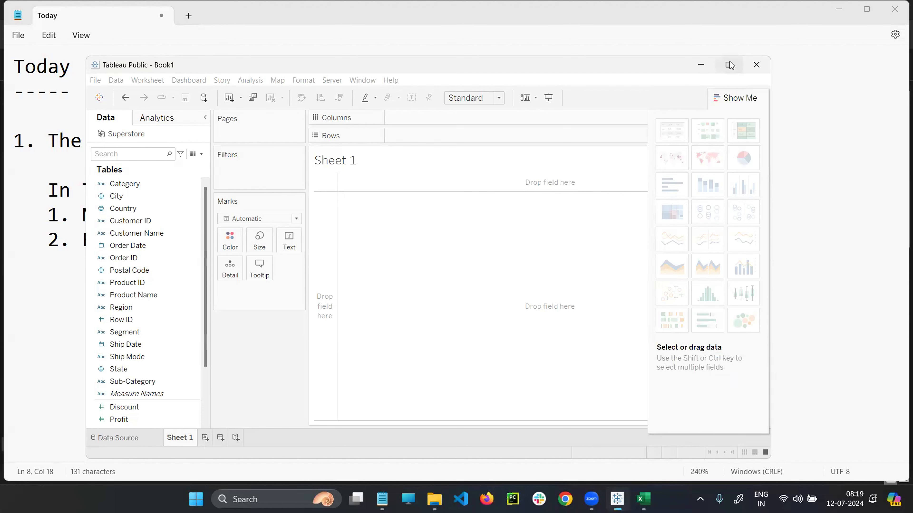
pyautogui.click(729, 64)
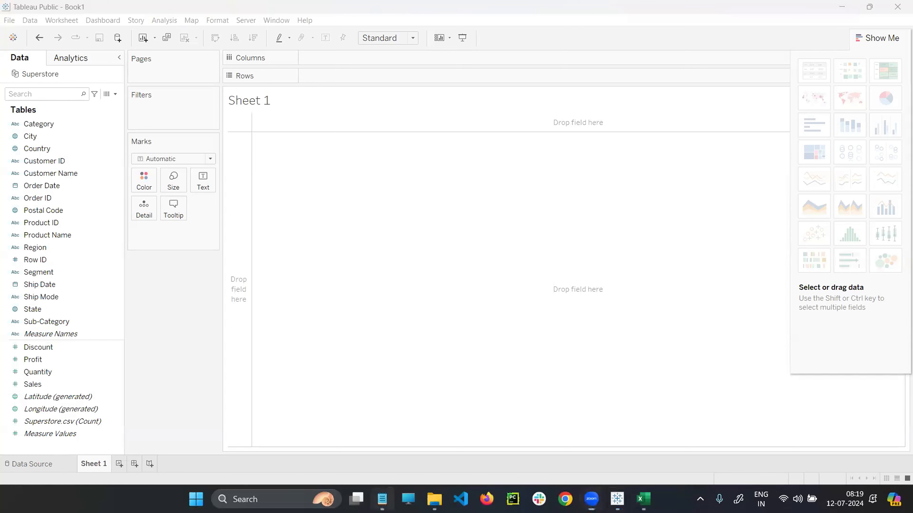
# Step: Reread the question about the data's country in the Notepad note and return to Tableau Public
pyautogui.click(381, 499)
pyautogui.moveTo(92, 142); pyautogui.dragTo(454, 140)
pyautogui.click(454, 140)
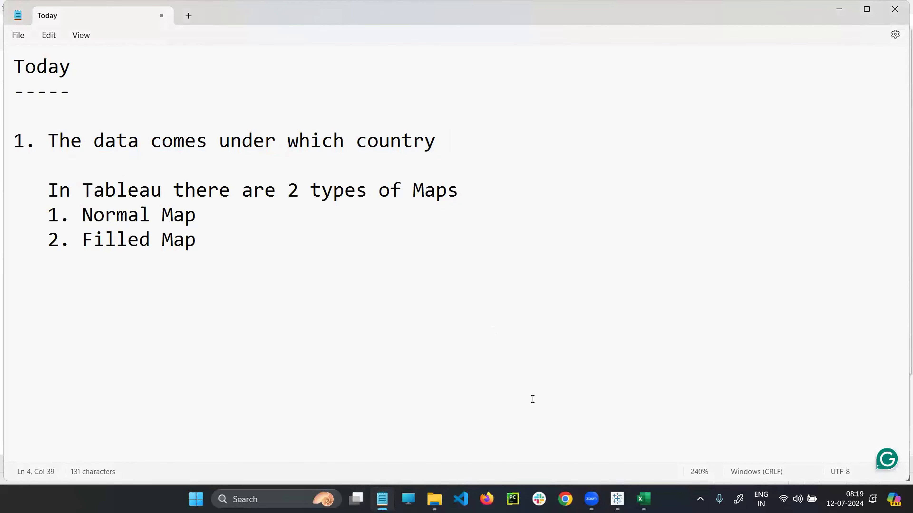
pyautogui.hotkey('alt', 'Tab')
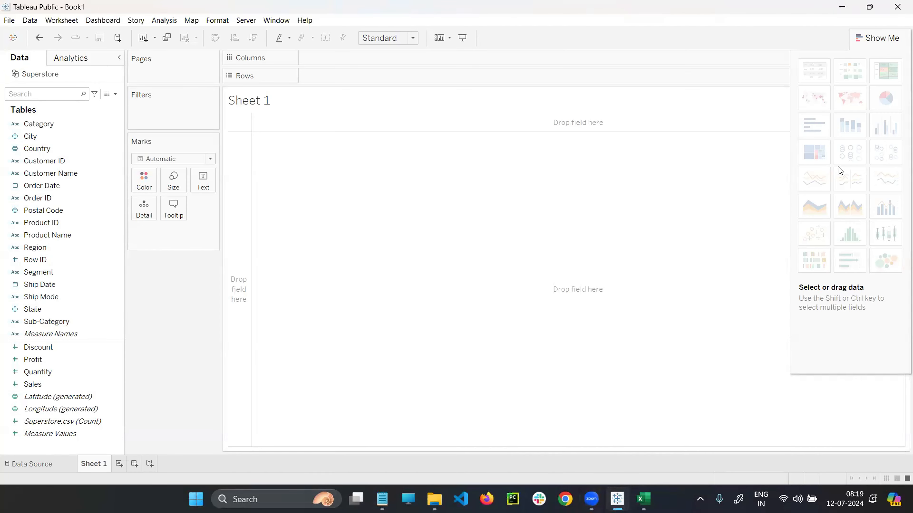
# Step: Examine the Country column in the Superstore data source preview
pyautogui.moveTo(5, 141); pyautogui.dragTo(62, 158)
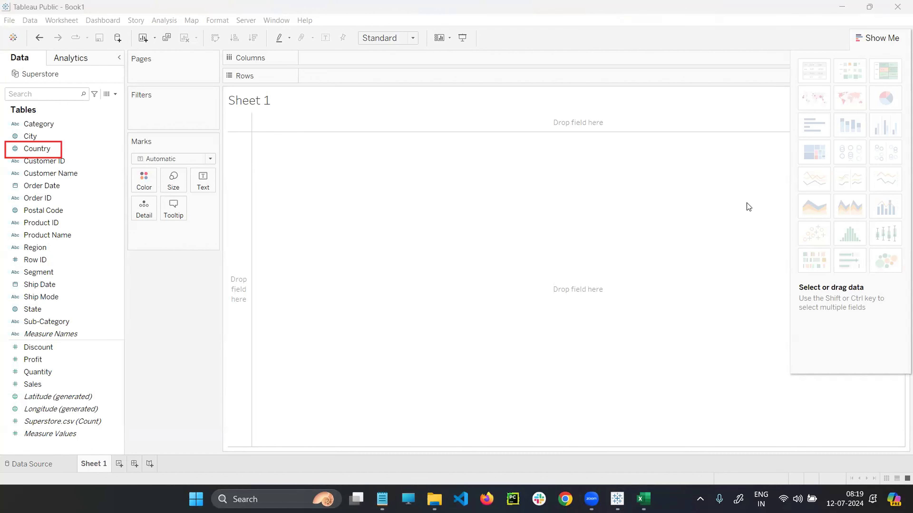
pyautogui.click(29, 468)
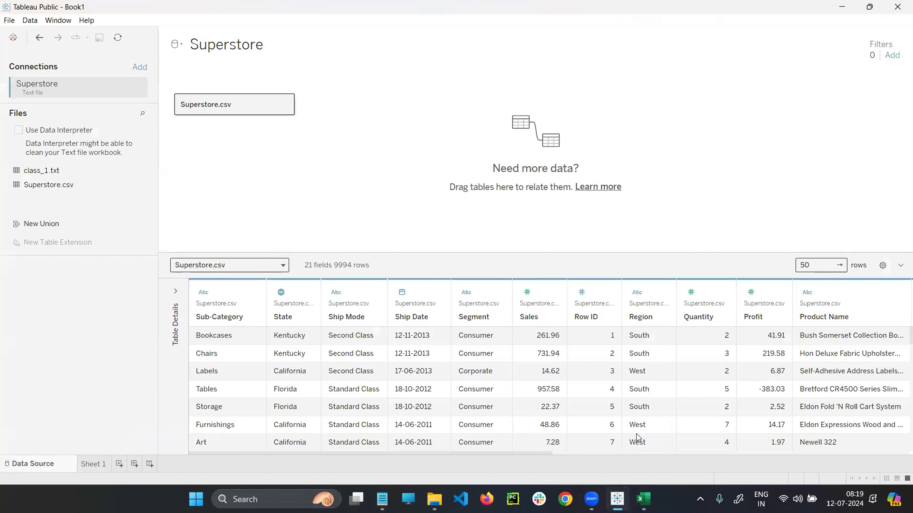
pyautogui.hscroll(5, 636, 434)
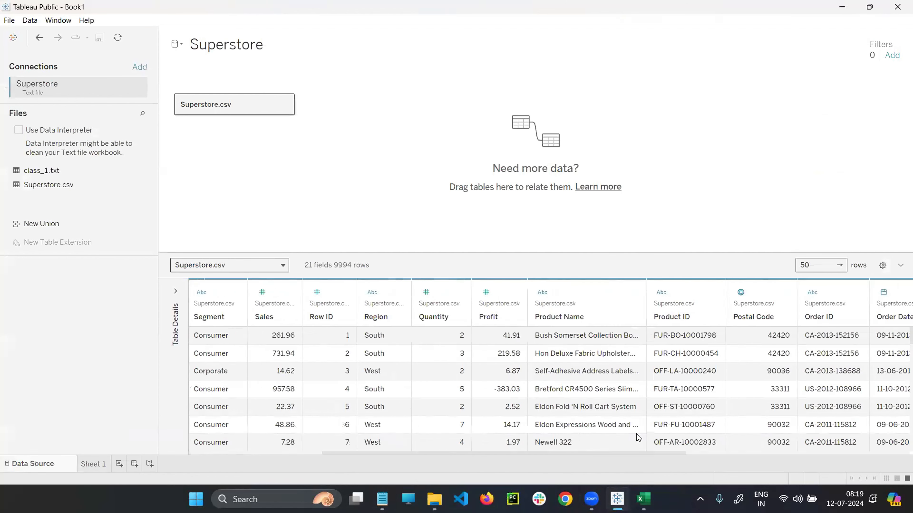
pyautogui.hscroll(6, 636, 434)
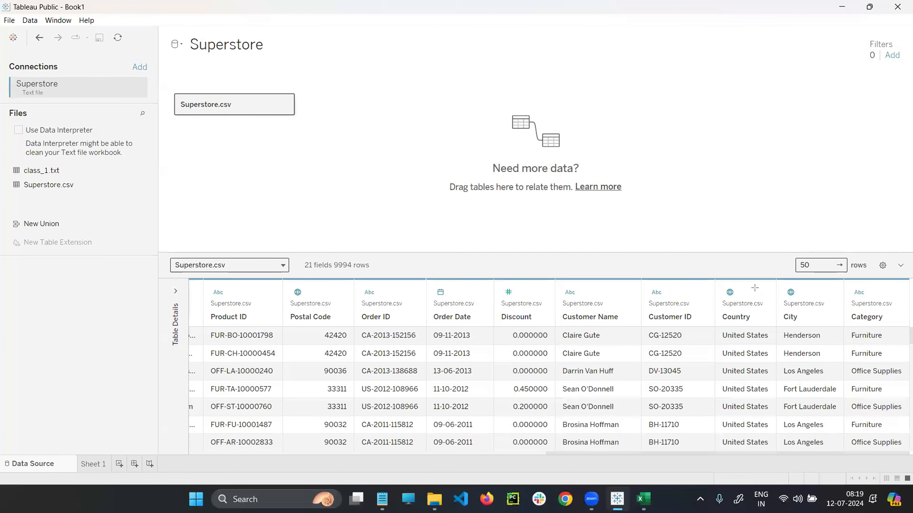
pyautogui.moveTo(715, 310)
pyautogui.mouseDown()
pyautogui.moveTo(762, 324)
pyautogui.moveTo(741, 354)
pyautogui.moveTo(757, 445)
pyautogui.moveTo(776, 449)
pyautogui.mouseUp()
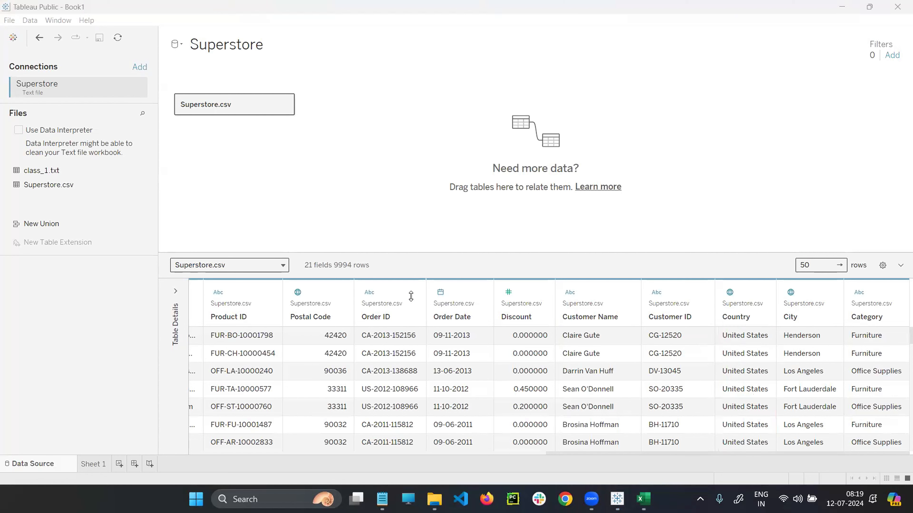
# Step: Return to Sheet 1 and rename it as Data_Country
pyautogui.click(92, 465)
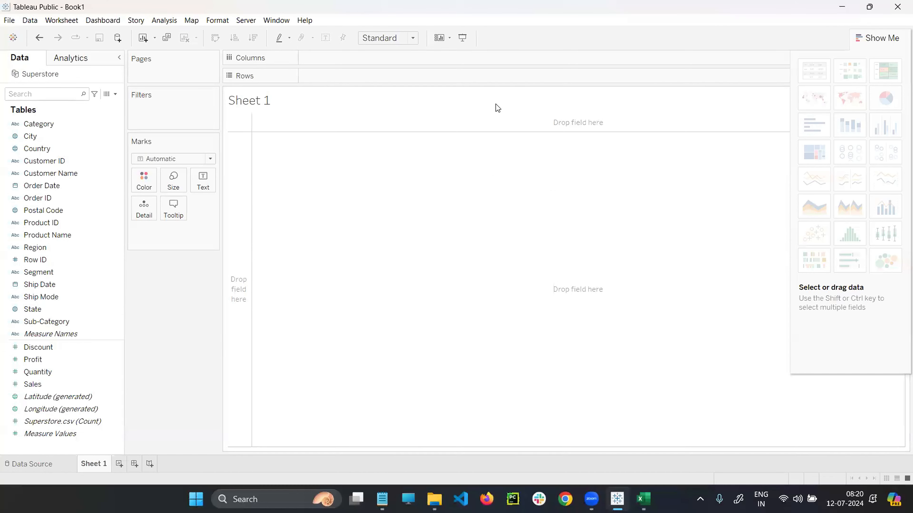
pyautogui.rightClick(97, 464)
pyautogui.click(126, 348)
pyautogui.write('Data_Count')
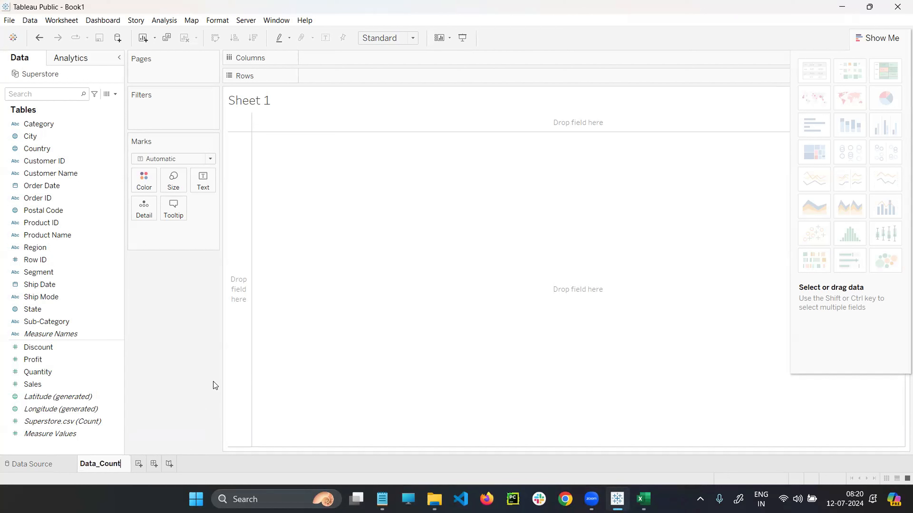
pyautogui.write('ry')
pyautogui.press('BackSpace')
pyautogui.press('BackSpace')
pyautogui.write('ry')
pyautogui.press('Return')
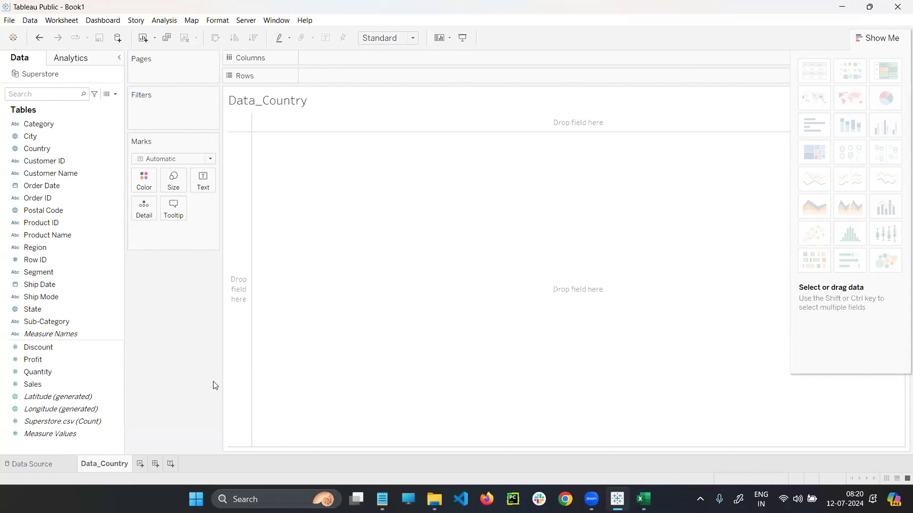
# Step: Compare the chart types that Show Me offers for the Country and Order Date fields
pyautogui.click(45, 150)
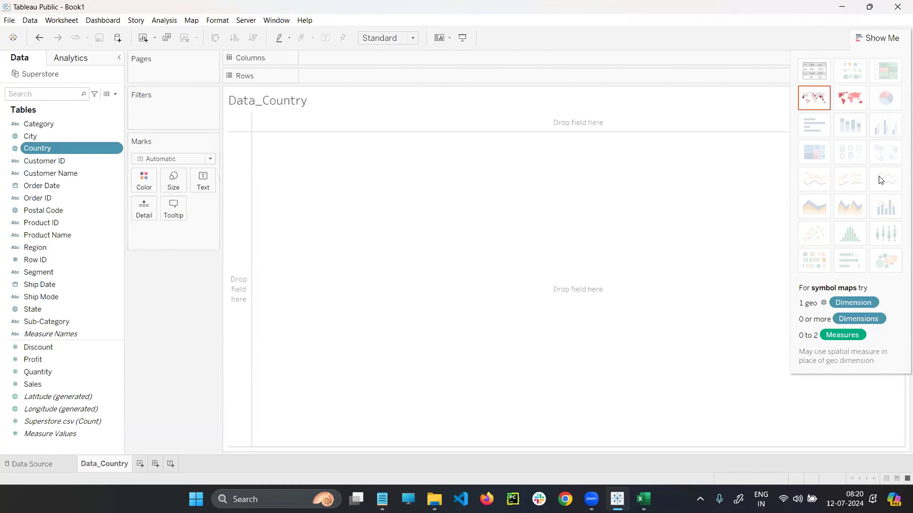
pyautogui.moveTo(121, 152)
pyautogui.mouseDown()
pyautogui.moveTo(250, 170)
pyautogui.moveTo(299, 226)
pyautogui.moveTo(546, 284)
pyautogui.mouseUp()
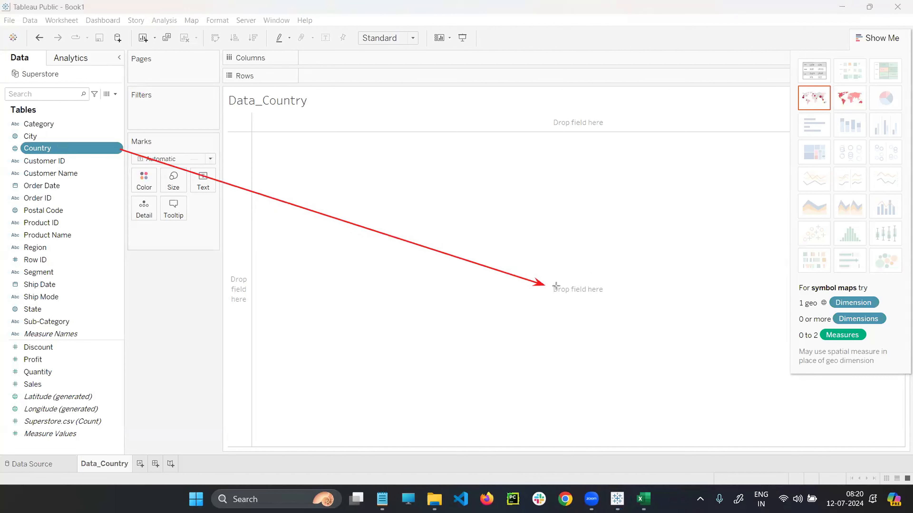
pyautogui.moveTo(549, 281); pyautogui.dragTo(615, 302)
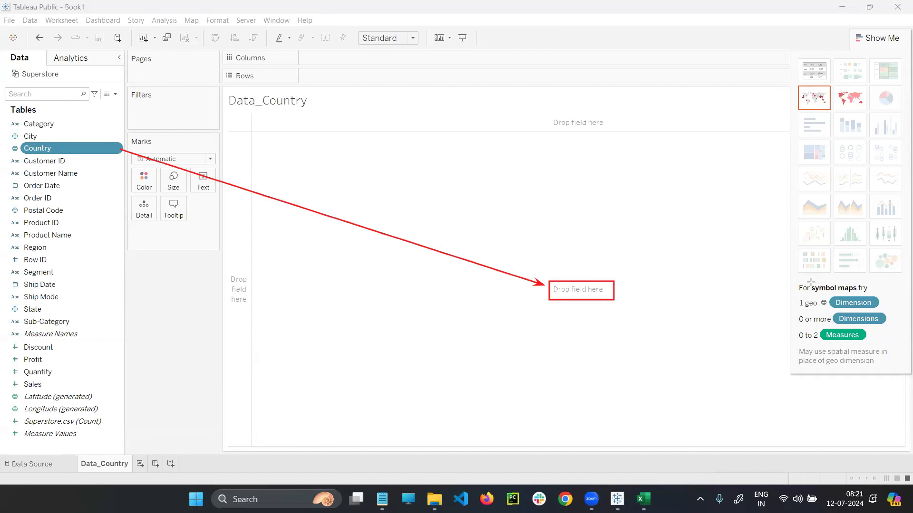
pyautogui.click(42, 185)
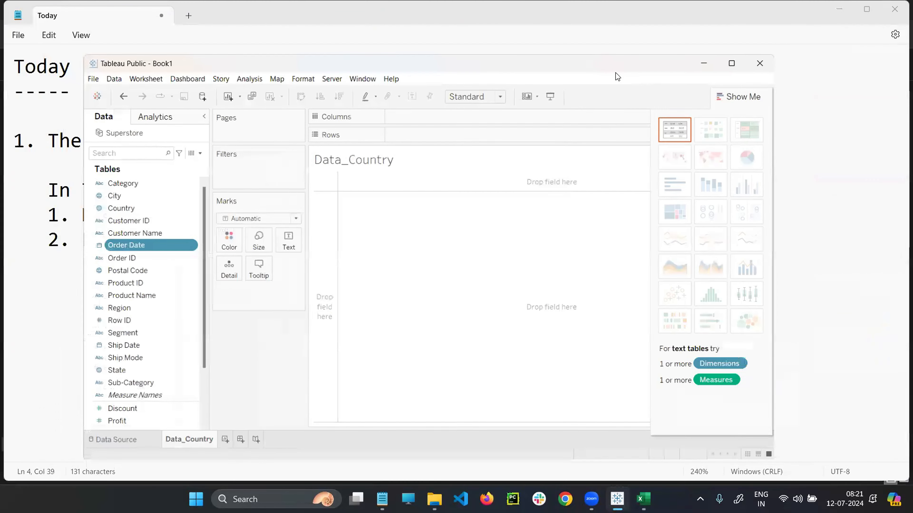
pyautogui.moveTo(615, 70); pyautogui.dragTo(592, 55)
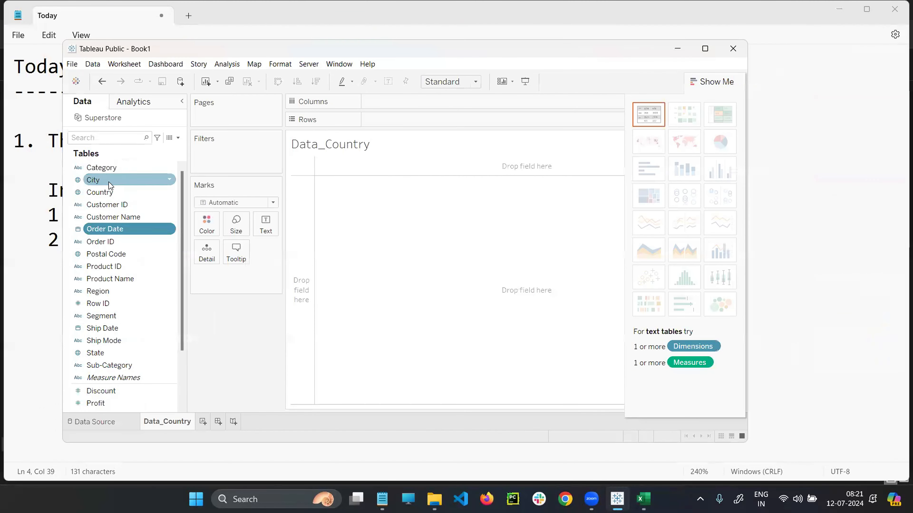
pyautogui.click(110, 193)
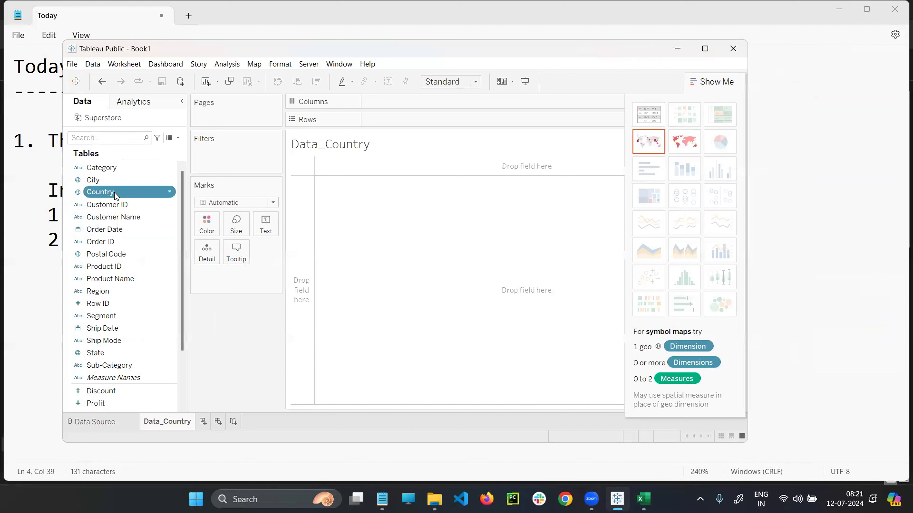
# Step: Examine the text table, symbol map and filled map options available for the selected Country field
pyautogui.click(711, 88)
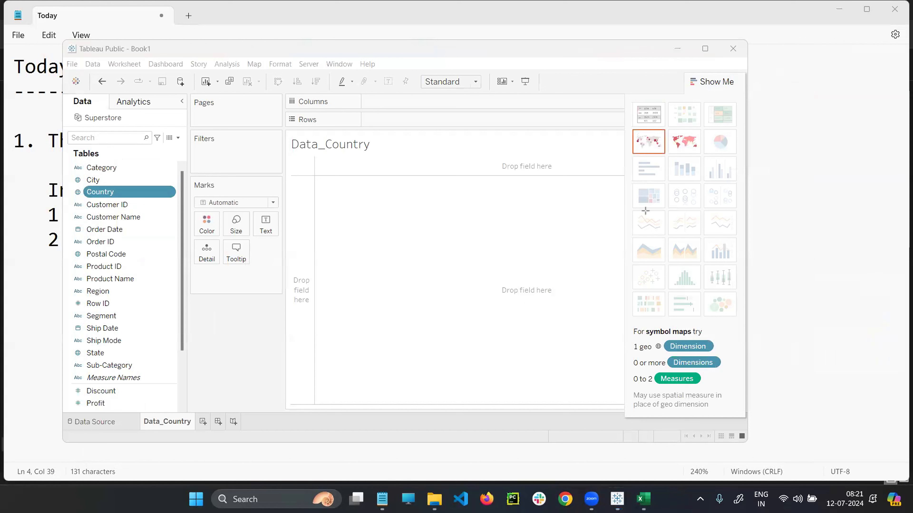
pyautogui.moveTo(631, 130); pyautogui.dragTo(701, 155)
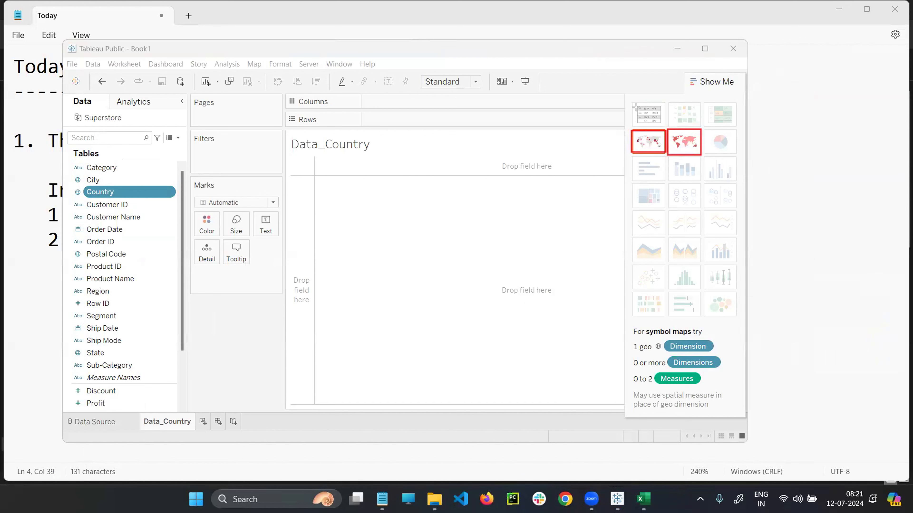
pyautogui.moveTo(632, 102); pyautogui.dragTo(671, 131)
pyautogui.moveTo(77, 187)
pyautogui.mouseDown()
pyautogui.moveTo(139, 202)
pyautogui.moveTo(182, 200)
pyautogui.mouseUp()
pyautogui.moveTo(633, 131)
pyautogui.mouseDown()
pyautogui.moveTo(649, 155)
pyautogui.moveTo(664, 155)
pyautogui.mouseUp()
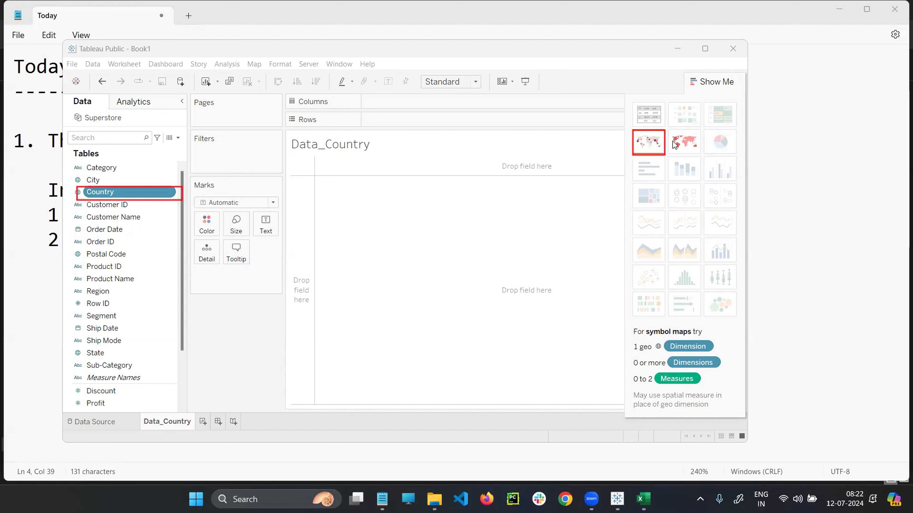
pyautogui.moveTo(696, 151); pyautogui.dragTo(701, 154)
pyautogui.moveTo(632, 104); pyautogui.dragTo(668, 134)
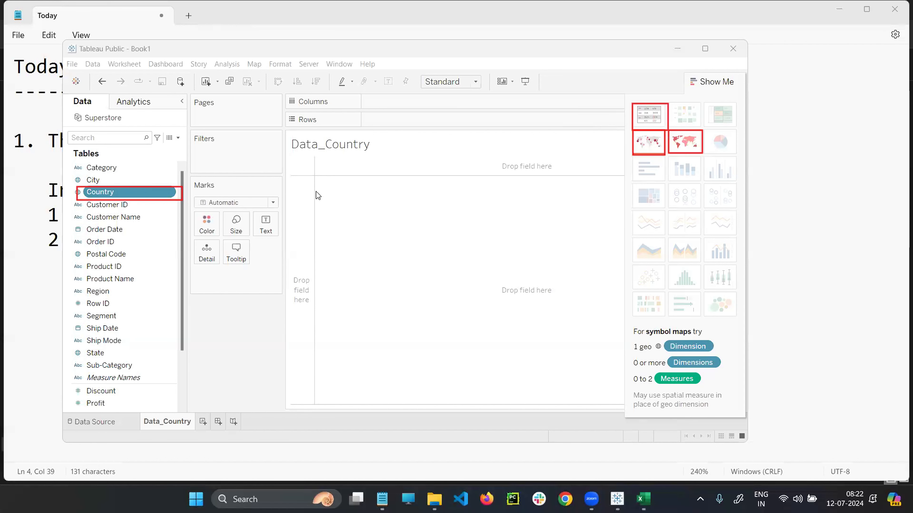
pyautogui.moveTo(330, 176); pyautogui.dragTo(527, 294)
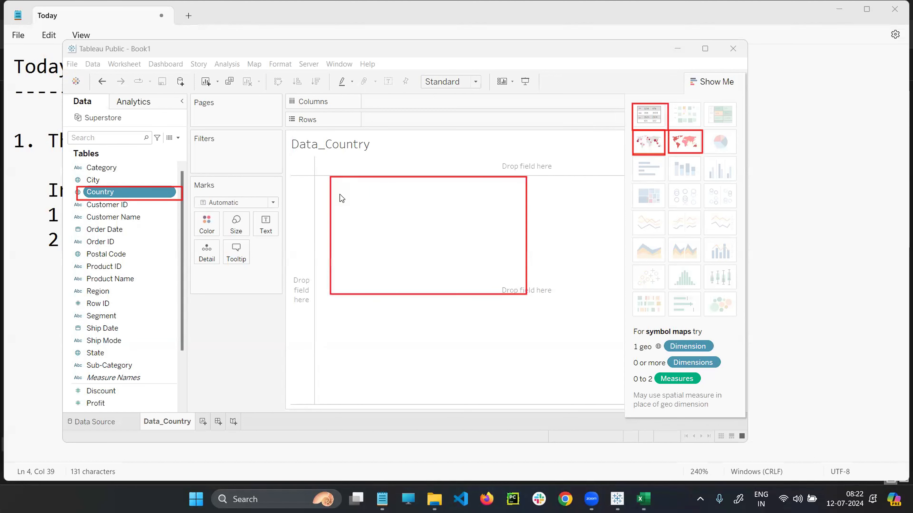
pyautogui.moveTo(340, 195)
pyautogui.mouseDown()
pyautogui.moveTo(403, 211)
pyautogui.moveTo(504, 215)
pyautogui.mouseUp()
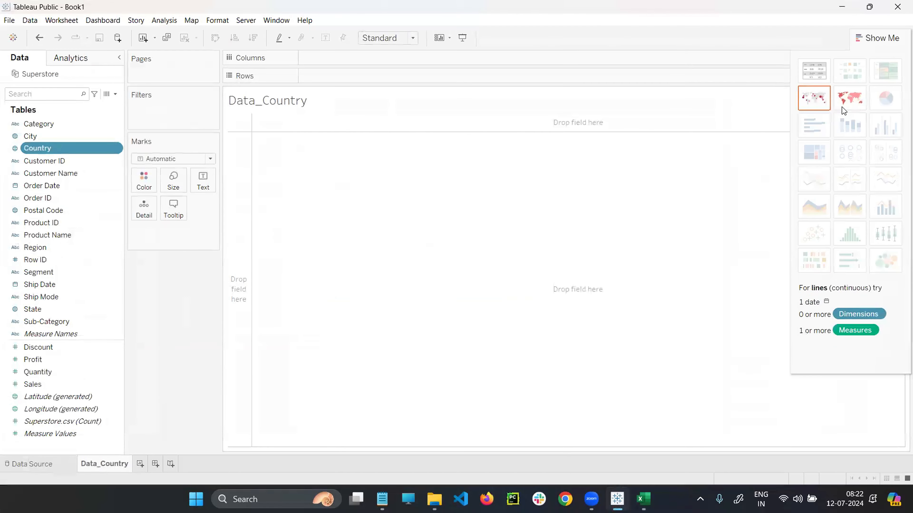
# Step: Hide the Show Me chart types and place the Country field in the middle of the Data_Country view to plot a map
pyautogui.click(874, 38)
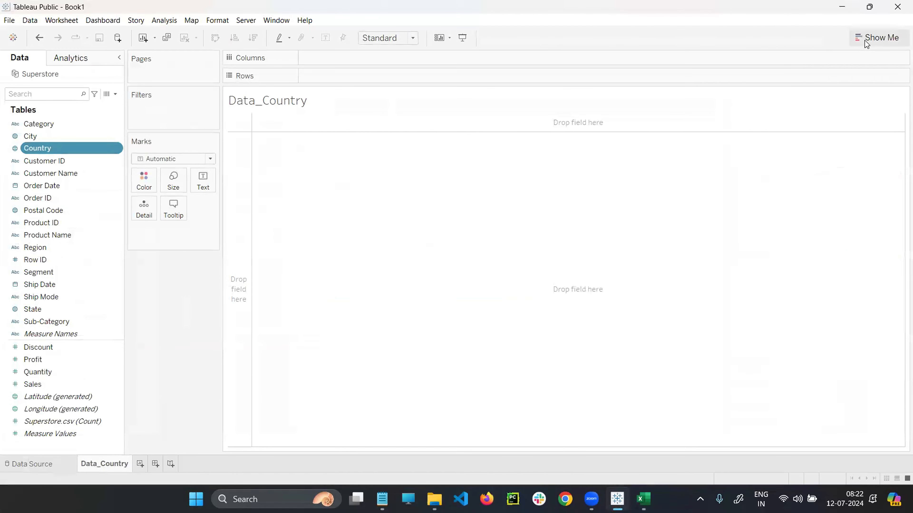
pyautogui.doubleClick(787, 14)
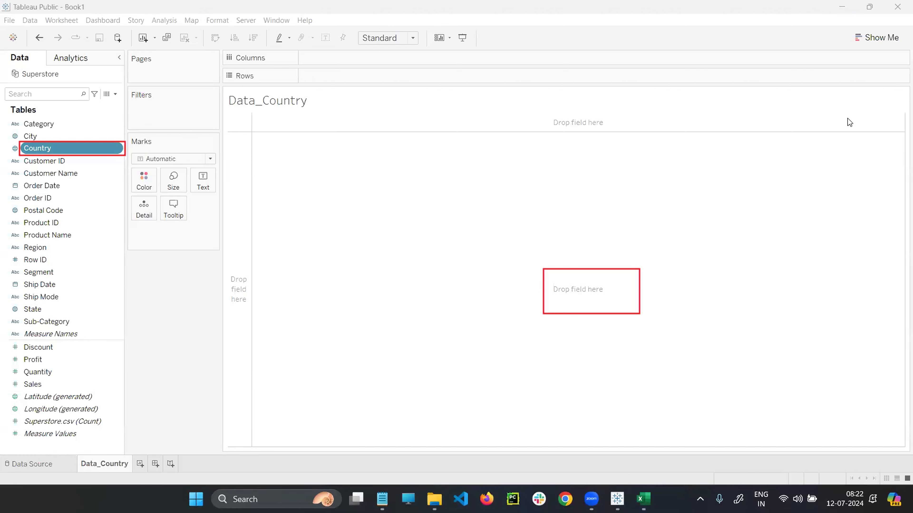
pyautogui.moveTo(39, 149); pyautogui.dragTo(571, 288)
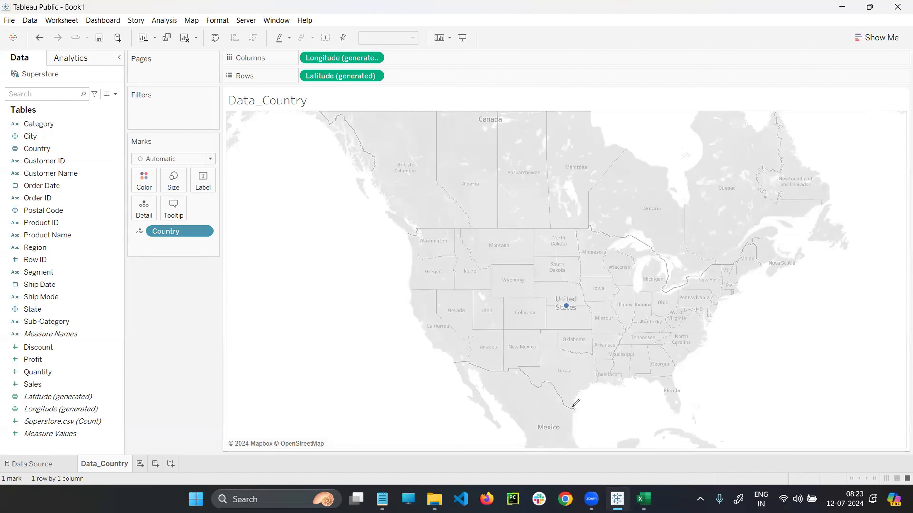
# Step: Examine the location of the Country mark within the United States outline and compare it with Canada on the map
pyautogui.moveTo(574, 408)
pyautogui.mouseDown()
pyautogui.moveTo(462, 385)
pyautogui.moveTo(398, 213)
pyautogui.moveTo(679, 236)
pyautogui.moveTo(779, 274)
pyautogui.moveTo(630, 402)
pyautogui.moveTo(566, 406)
pyautogui.mouseUp()
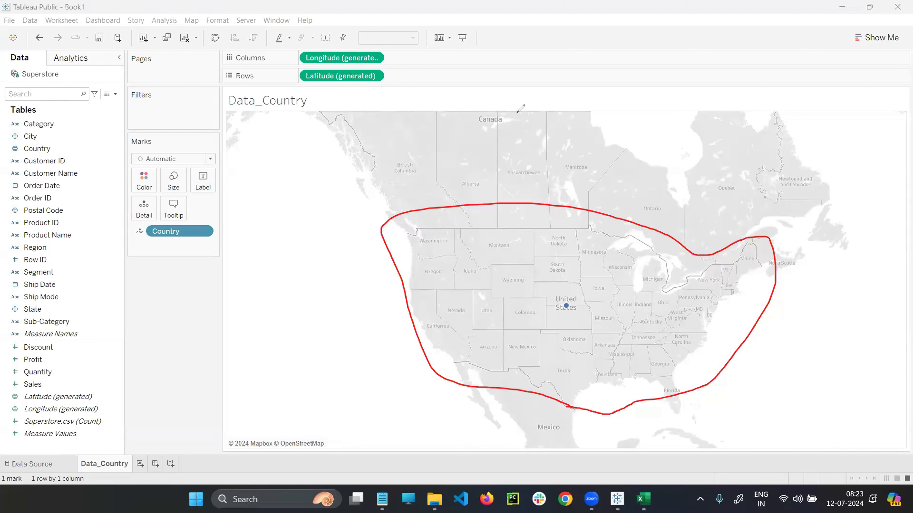
pyautogui.moveTo(497, 103); pyautogui.dragTo(536, 106)
pyautogui.moveTo(572, 294)
pyautogui.mouseDown()
pyautogui.moveTo(553, 303)
pyautogui.moveTo(584, 298)
pyautogui.moveTo(575, 285)
pyautogui.mouseUp()
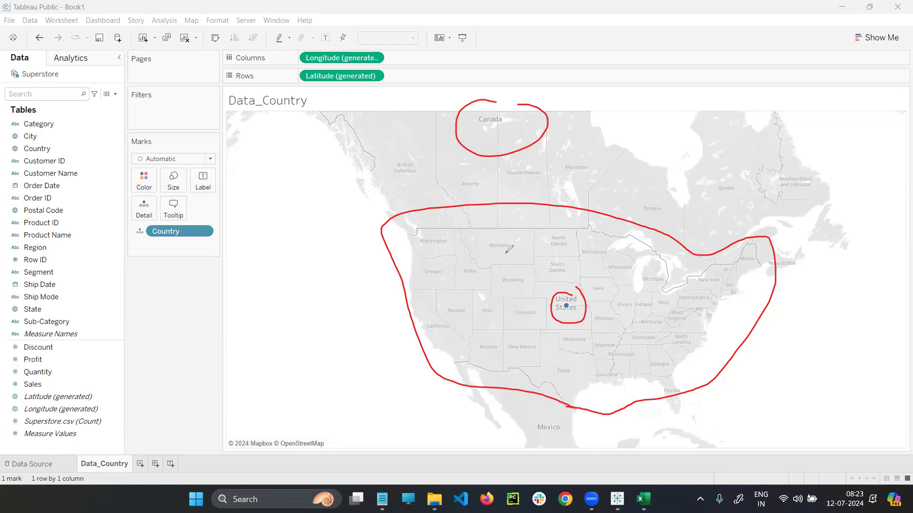
pyautogui.moveTo(401, 238)
pyautogui.mouseDown()
pyautogui.moveTo(493, 223)
pyautogui.moveTo(648, 238)
pyautogui.moveTo(702, 268)
pyautogui.moveTo(760, 283)
pyautogui.moveTo(678, 376)
pyautogui.moveTo(500, 393)
pyautogui.moveTo(398, 279)
pyautogui.moveTo(397, 240)
pyautogui.moveTo(418, 229)
pyautogui.mouseUp()
pyautogui.moveTo(562, 218); pyautogui.dragTo(568, 411)
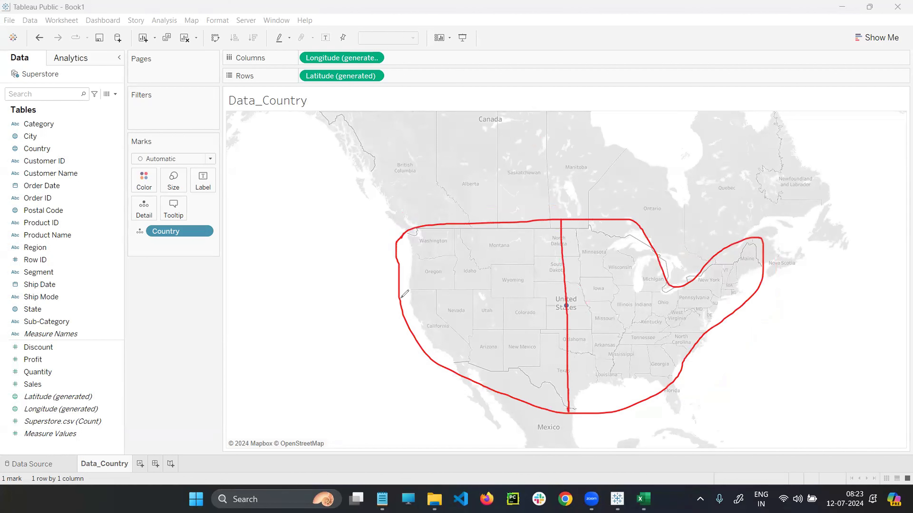
pyautogui.moveTo(400, 299)
pyautogui.mouseDown()
pyautogui.moveTo(549, 304)
pyautogui.moveTo(758, 293)
pyautogui.mouseUp()
pyautogui.moveTo(566, 298)
pyautogui.mouseDown()
pyautogui.moveTo(559, 302)
pyautogui.moveTo(584, 310)
pyautogui.moveTo(562, 297)
pyautogui.mouseUp()
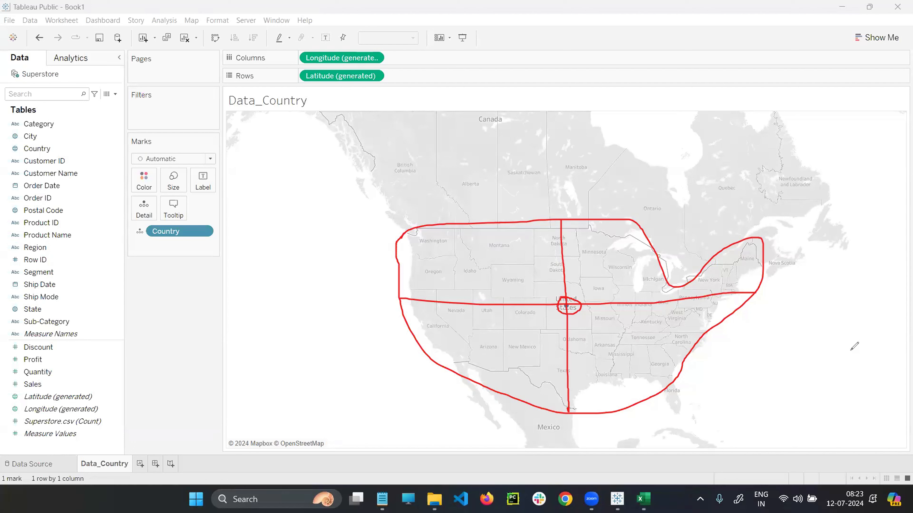
pyautogui.press('e')
pyautogui.moveTo(566, 302)
pyautogui.mouseDown()
pyautogui.moveTo(576, 323)
pyautogui.moveTo(562, 290)
pyautogui.moveTo(553, 293)
pyautogui.mouseUp()
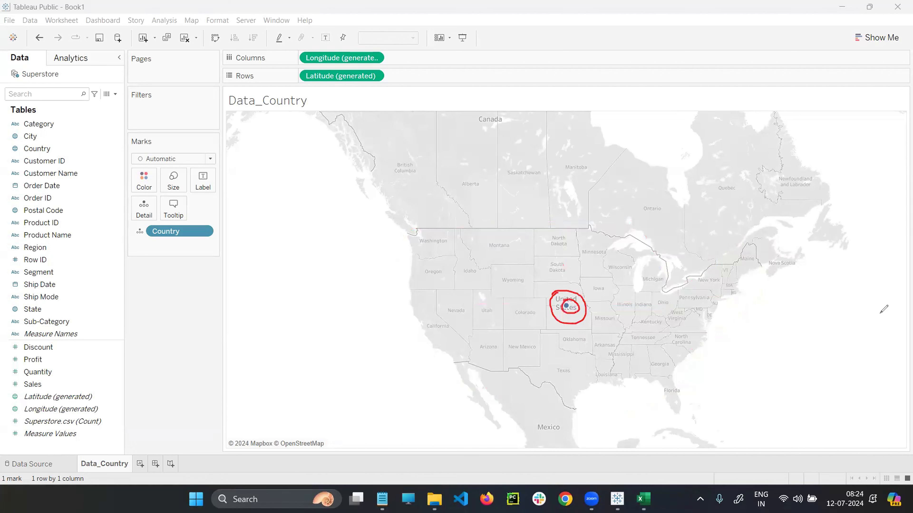
pyautogui.press('e')
pyautogui.moveTo(569, 290)
pyautogui.mouseDown()
pyautogui.moveTo(556, 316)
pyautogui.moveTo(575, 288)
pyautogui.mouseUp()
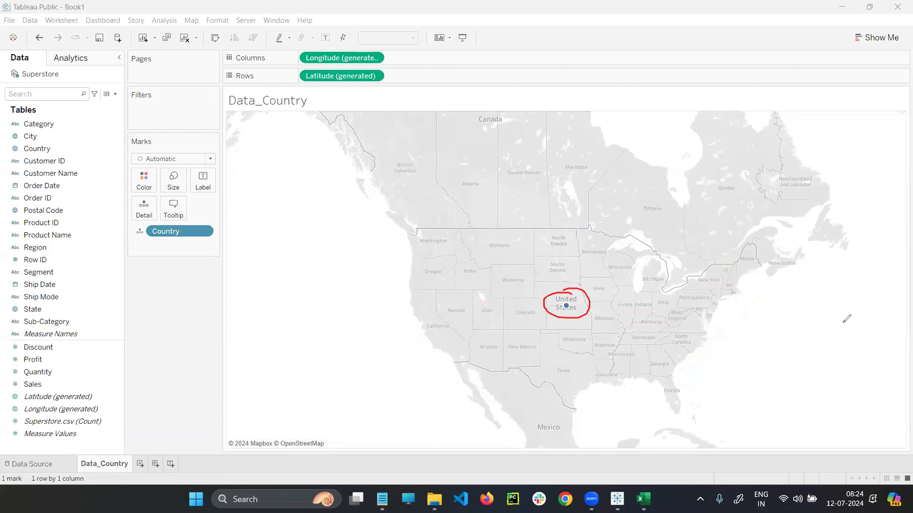
pyautogui.press('e')
pyautogui.moveTo(495, 108); pyautogui.dragTo(507, 107)
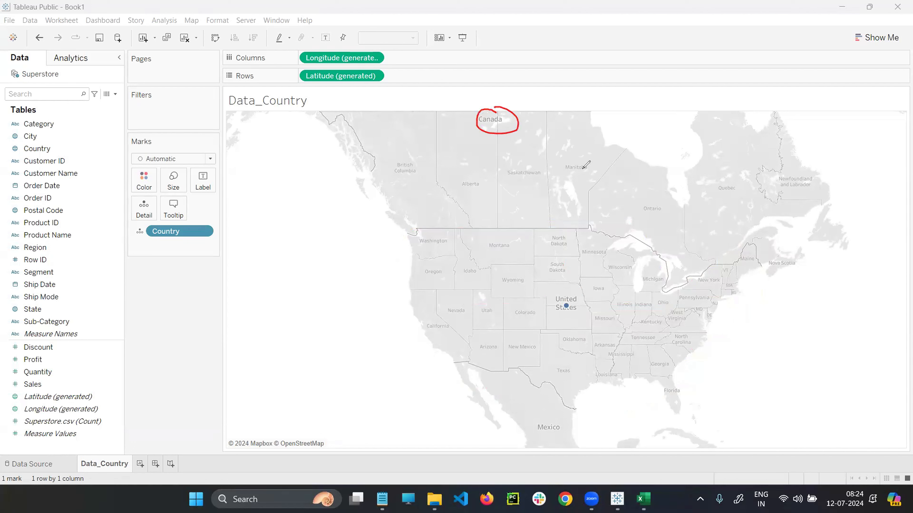
# Step: Review how the placed Country field relates to the mark's position along the United States' vertical and horizontal centre lines
pyautogui.click(782, 56)
pyautogui.moveTo(411, 233)
pyautogui.mouseDown()
pyautogui.moveTo(638, 229)
pyautogui.moveTo(679, 284)
pyautogui.moveTo(771, 272)
pyautogui.moveTo(603, 425)
pyautogui.moveTo(424, 264)
pyautogui.moveTo(410, 227)
pyautogui.moveTo(542, 231)
pyautogui.moveTo(567, 251)
pyautogui.moveTo(567, 440)
pyautogui.mouseUp()
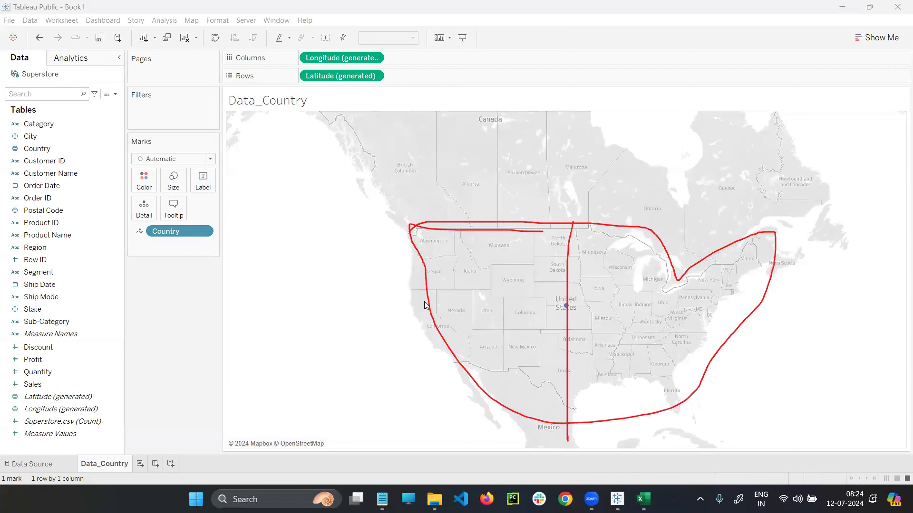
pyautogui.moveTo(424, 302); pyautogui.dragTo(780, 298)
pyautogui.moveTo(569, 288); pyautogui.dragTo(572, 286)
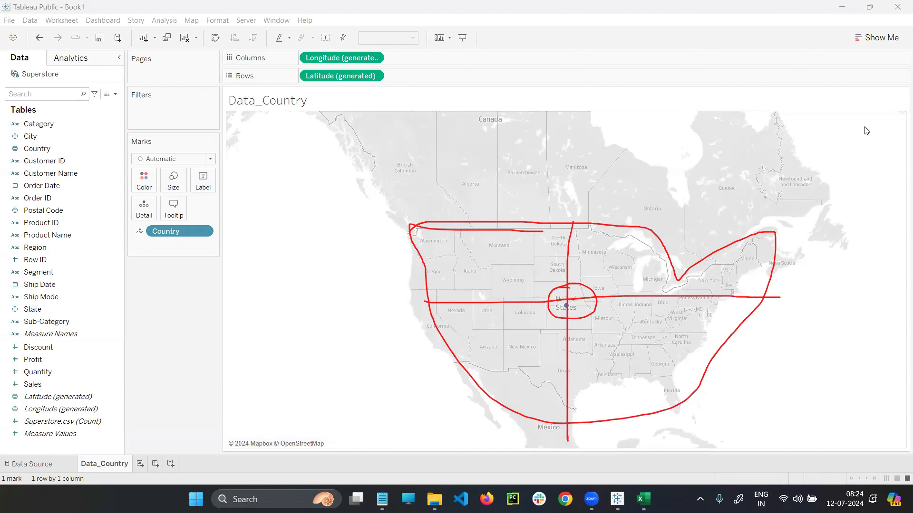
pyautogui.press('Escape')
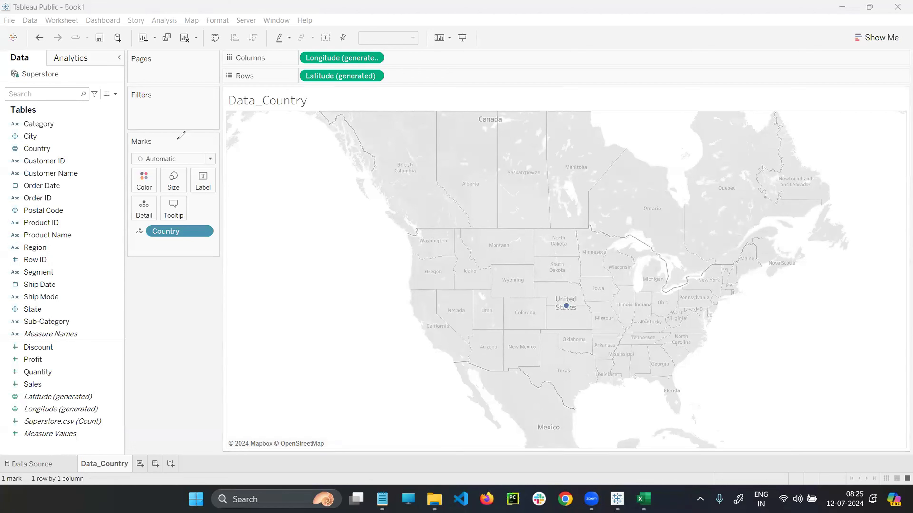
pyautogui.moveTo(51, 148)
pyautogui.mouseDown()
pyautogui.moveTo(426, 230)
pyautogui.moveTo(437, 220)
pyautogui.mouseUp()
pyautogui.moveTo(522, 232); pyautogui.dragTo(524, 235)
pyautogui.moveTo(469, 224)
pyautogui.mouseDown()
pyautogui.moveTo(835, 392)
pyautogui.moveTo(542, 237)
pyautogui.moveTo(571, 393)
pyautogui.mouseUp()
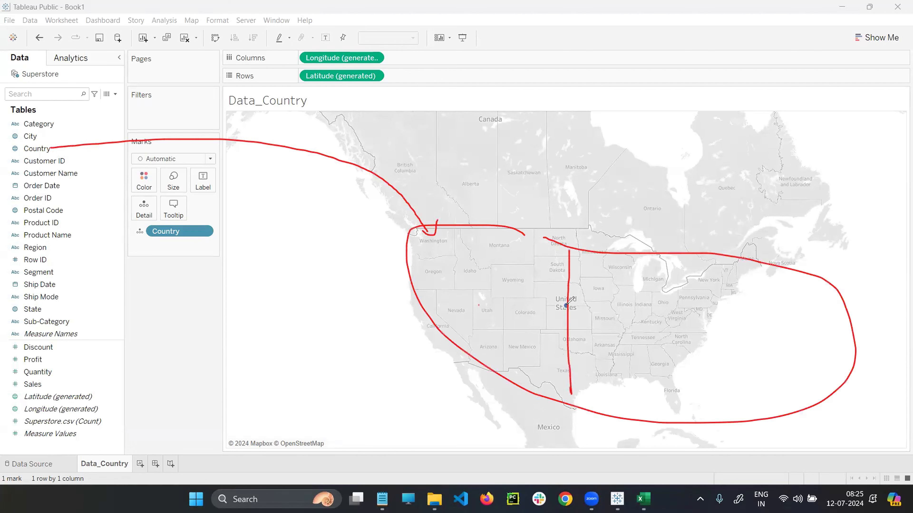
pyautogui.moveTo(478, 305); pyautogui.dragTo(679, 306)
pyautogui.moveTo(591, 300)
pyautogui.mouseDown()
pyautogui.moveTo(566, 309)
pyautogui.moveTo(577, 294)
pyautogui.mouseUp()
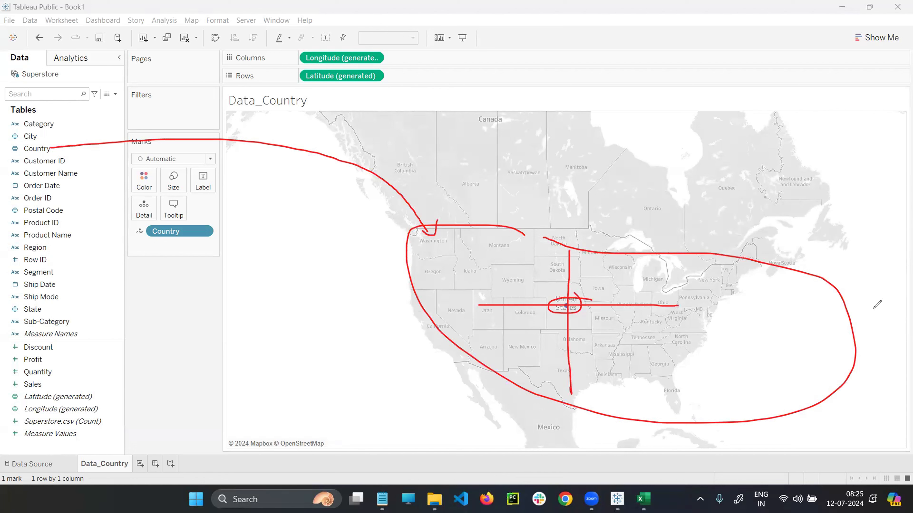
# Step: Clear the existing annotations and draw an empty three-column table with a header row over the map's western part
pyautogui.press('Escape')
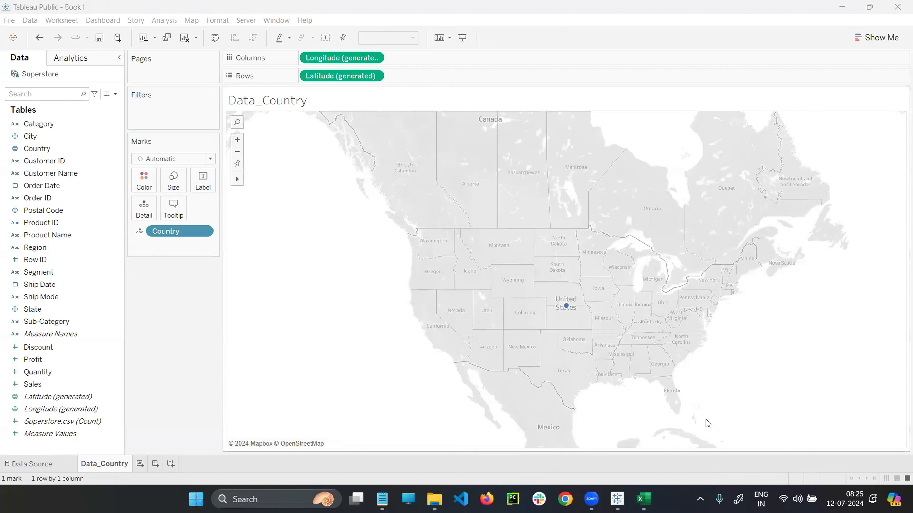
pyautogui.moveTo(567, 312)
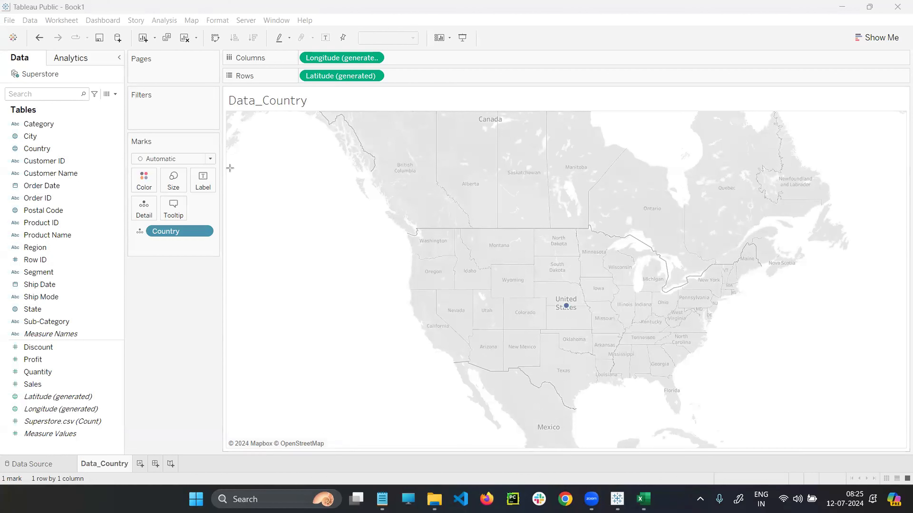
pyautogui.moveTo(224, 171); pyautogui.dragTo(421, 321)
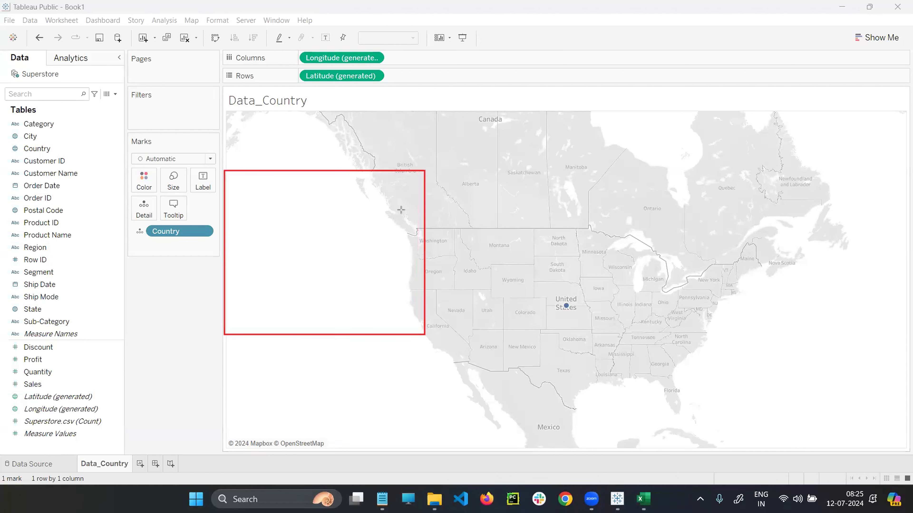
pyautogui.moveTo(241, 153); pyautogui.dragTo(467, 393)
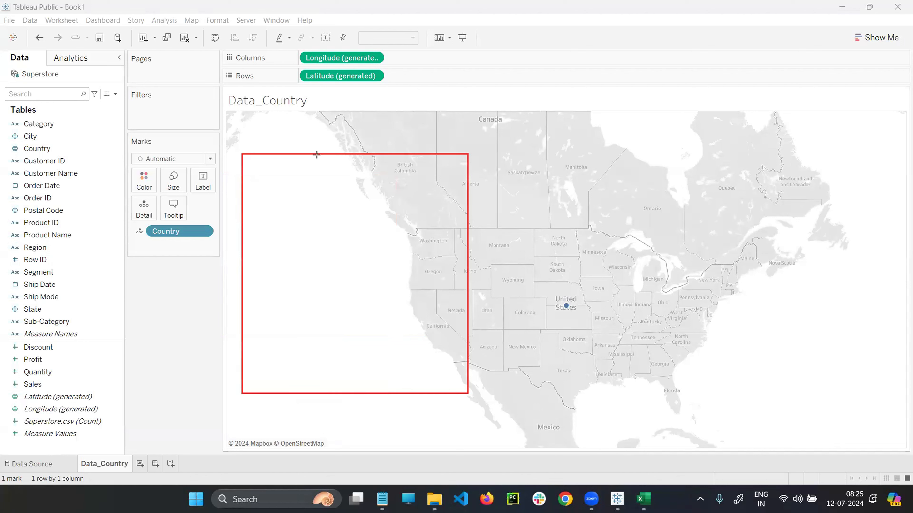
pyautogui.moveTo(316, 155); pyautogui.dragTo(313, 394)
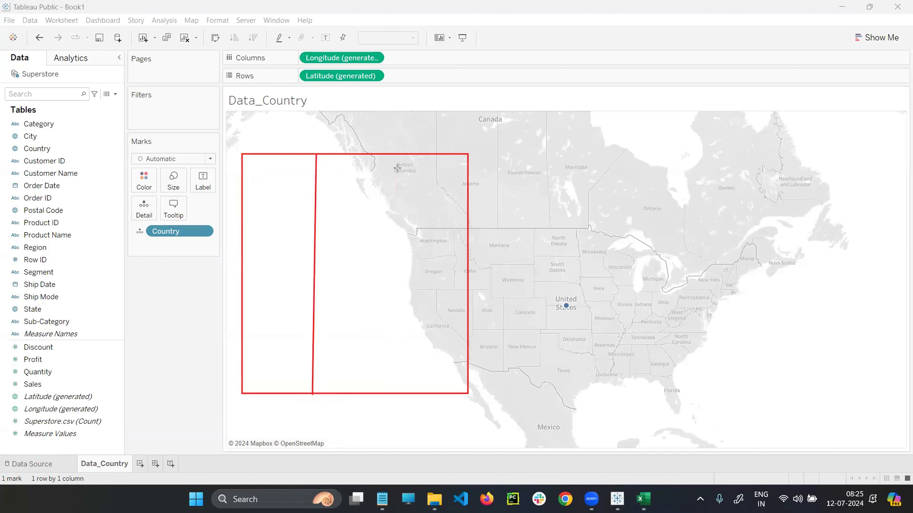
pyautogui.moveTo(394, 155)
pyautogui.mouseDown()
pyautogui.moveTo(388, 299)
pyautogui.moveTo(397, 391)
pyautogui.mouseUp()
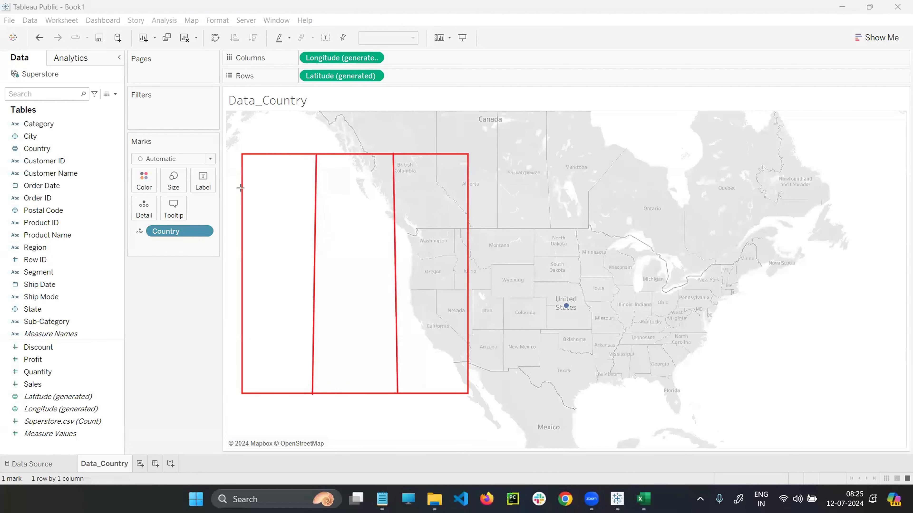
pyautogui.moveTo(240, 187); pyautogui.dragTo(466, 186)
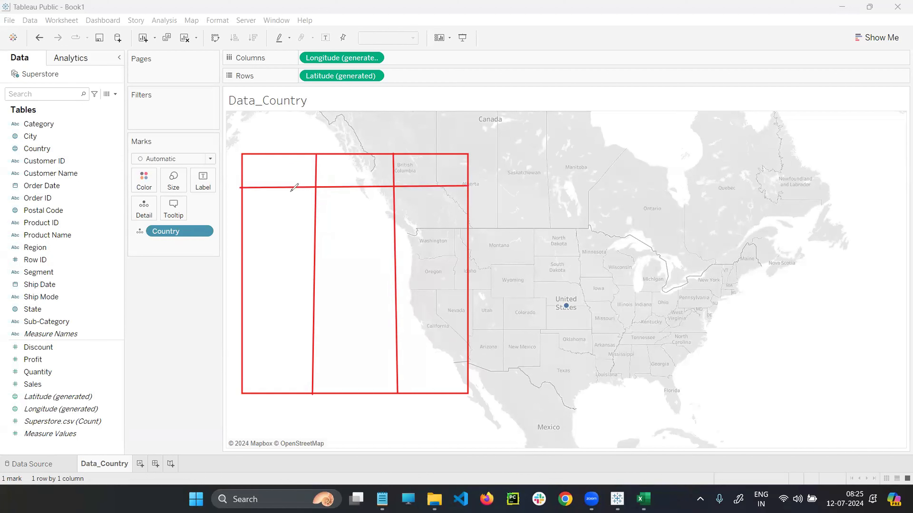
# Step: Handwrite the headers Gender, Region and Country, and fill the Gender column with male, female, male and female
pyautogui.moveTo(262, 167)
pyautogui.mouseDown()
pyautogui.moveTo(253, 176)
pyautogui.moveTo(295, 172)
pyautogui.moveTo(304, 184)
pyautogui.mouseUp()
pyautogui.moveTo(324, 169)
pyautogui.mouseDown()
pyautogui.moveTo(343, 169)
pyautogui.moveTo(346, 186)
pyautogui.moveTo(356, 169)
pyautogui.moveTo(370, 168)
pyautogui.moveTo(372, 178)
pyautogui.moveTo(432, 167)
pyautogui.moveTo(448, 178)
pyautogui.mouseUp()
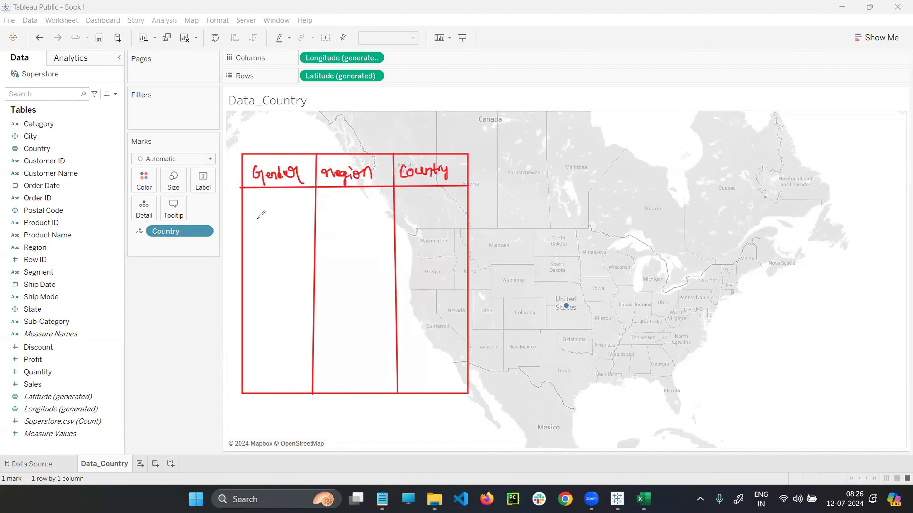
pyautogui.moveTo(256, 221)
pyautogui.mouseDown()
pyautogui.moveTo(274, 221)
pyautogui.moveTo(291, 205)
pyautogui.moveTo(295, 220)
pyautogui.mouseUp()
pyautogui.moveTo(261, 258)
pyautogui.mouseDown()
pyautogui.moveTo(265, 272)
pyautogui.moveTo(303, 277)
pyautogui.mouseUp()
pyautogui.moveTo(260, 326); pyautogui.dragTo(299, 329)
pyautogui.moveTo(266, 358)
pyautogui.mouseDown()
pyautogui.moveTo(256, 381)
pyautogui.moveTo(290, 363)
pyautogui.moveTo(294, 384)
pyautogui.mouseUp()
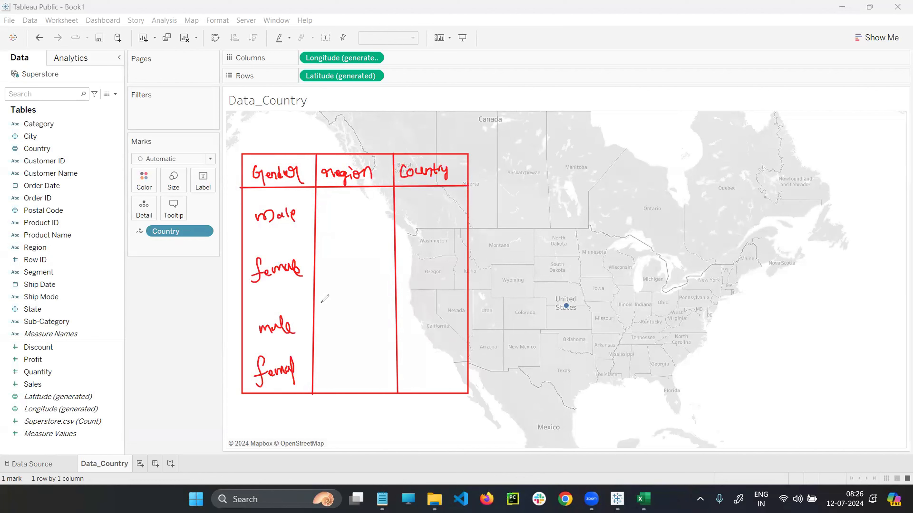
# Step: Fill the Region column of the drawn table with East, West, East and West
pyautogui.click(339, 205)
pyautogui.moveTo(339, 207); pyautogui.dragTo(367, 208)
pyautogui.moveTo(337, 254); pyautogui.dragTo(367, 255)
pyautogui.moveTo(338, 316)
pyautogui.mouseDown()
pyautogui.moveTo(334, 333)
pyautogui.moveTo(360, 308)
pyautogui.mouseUp()
pyautogui.moveTo(354, 322); pyautogui.dragTo(364, 320)
pyautogui.moveTo(334, 367)
pyautogui.mouseDown()
pyautogui.moveTo(336, 376)
pyautogui.moveTo(380, 356)
pyautogui.mouseUp()
pyautogui.click(333, 365)
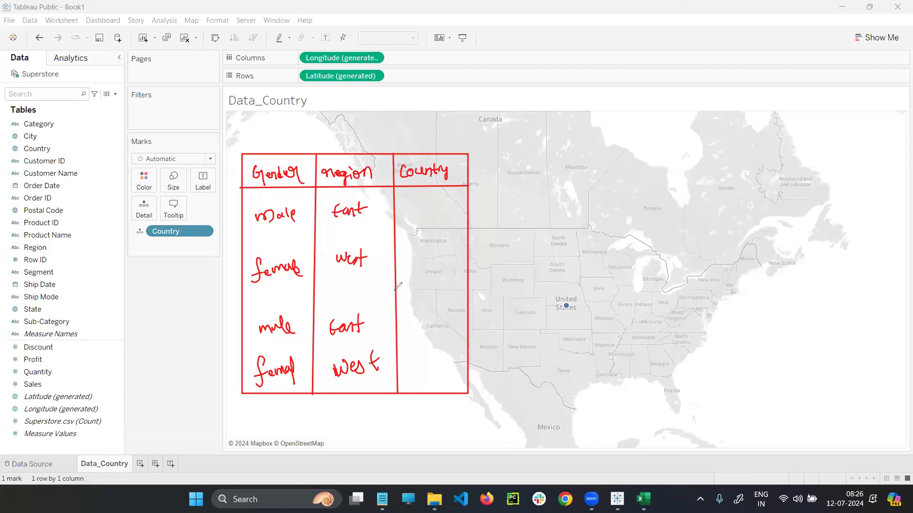
# Step: Fill the Country column of the drawn table with India for the first three rows and USA for the fourth
pyautogui.moveTo(409, 198)
pyautogui.mouseDown()
pyautogui.moveTo(410, 209)
pyautogui.moveTo(433, 194)
pyautogui.moveTo(445, 215)
pyautogui.mouseUp()
pyautogui.click(403, 262)
pyautogui.moveTo(407, 262)
pyautogui.mouseDown()
pyautogui.moveTo(437, 252)
pyautogui.moveTo(449, 275)
pyautogui.mouseUp()
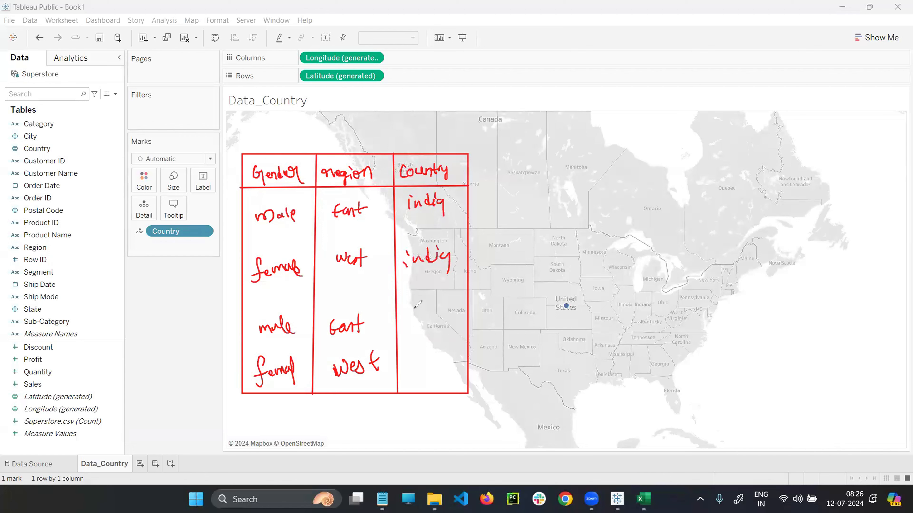
pyautogui.click(414, 307)
pyautogui.moveTo(410, 311)
pyautogui.mouseDown()
pyautogui.moveTo(409, 323)
pyautogui.moveTo(448, 309)
pyautogui.moveTo(449, 329)
pyautogui.mouseUp()
pyautogui.moveTo(412, 361); pyautogui.dragTo(421, 378)
pyautogui.moveTo(433, 357)
pyautogui.mouseDown()
pyautogui.moveTo(431, 376)
pyautogui.moveTo(447, 370)
pyautogui.mouseUp()
pyautogui.moveTo(437, 366); pyautogui.dragTo(454, 364)
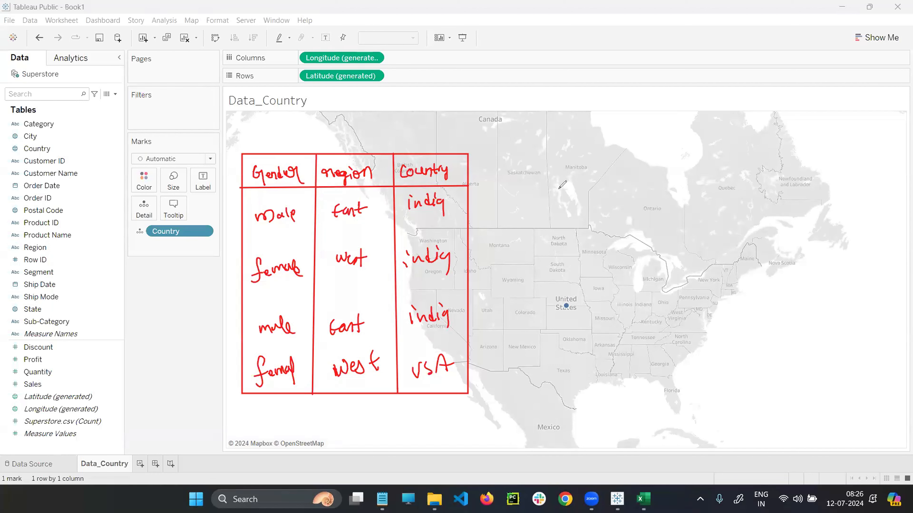
# Step: Write "label (or) classes" as a note above the map and note the drawn table's size as 4(R) and 3(C)
pyautogui.moveTo(576, 91)
pyautogui.mouseDown()
pyautogui.moveTo(575, 107)
pyautogui.moveTo(586, 103)
pyautogui.mouseUp()
pyautogui.moveTo(589, 101)
pyautogui.mouseDown()
pyautogui.moveTo(593, 91)
pyautogui.moveTo(643, 86)
pyautogui.moveTo(704, 90)
pyautogui.mouseUp()
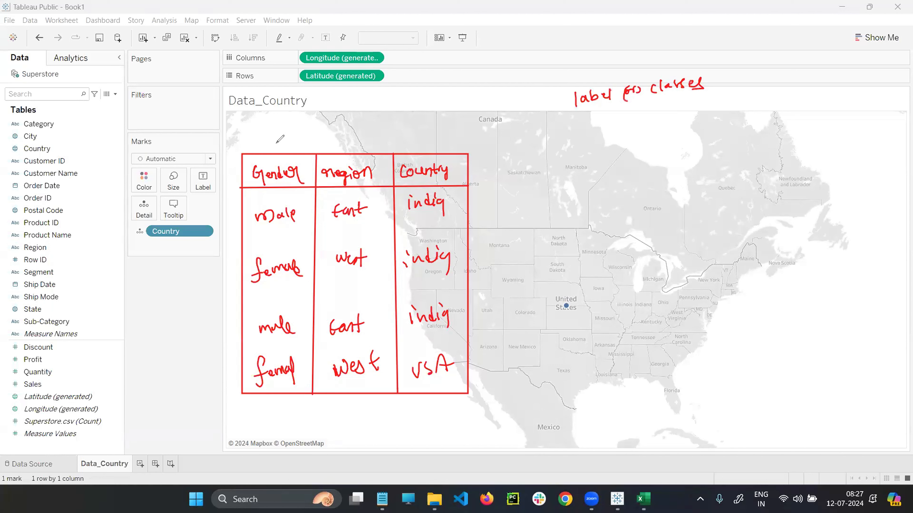
pyautogui.moveTo(277, 130); pyautogui.dragTo(271, 145)
pyautogui.moveTo(277, 137); pyautogui.dragTo(283, 144)
pyautogui.moveTo(321, 408); pyautogui.dragTo(324, 416)
pyautogui.moveTo(322, 411); pyautogui.dragTo(325, 425)
pyautogui.moveTo(332, 409); pyautogui.dragTo(339, 423)
pyautogui.moveTo(341, 405)
pyautogui.mouseDown()
pyautogui.moveTo(343, 426)
pyautogui.moveTo(320, 448)
pyautogui.moveTo(333, 445)
pyautogui.mouseUp()
pyautogui.moveTo(343, 435); pyautogui.dragTo(348, 443)
# Step: Bracket the drawn table's top row as "header" and tick each of the four data rows
pyautogui.moveTo(234, 155)
pyautogui.mouseDown()
pyautogui.moveTo(230, 188)
pyautogui.moveTo(210, 176)
pyautogui.mouseUp()
pyautogui.moveTo(209, 169); pyautogui.dragTo(207, 183)
pyautogui.moveTo(182, 154)
pyautogui.mouseDown()
pyautogui.moveTo(197, 169)
pyautogui.moveTo(206, 163)
pyautogui.moveTo(202, 143)
pyautogui.moveTo(218, 143)
pyautogui.mouseUp()
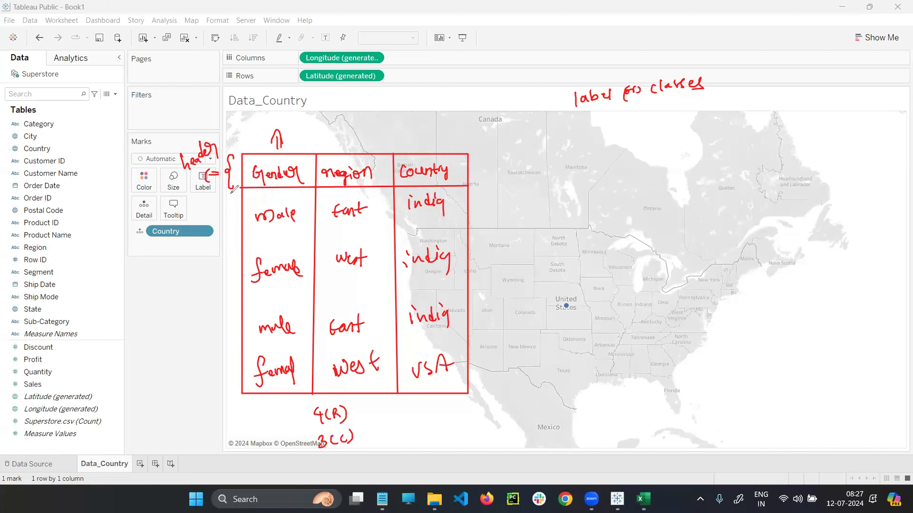
pyautogui.moveTo(236, 224); pyautogui.dragTo(247, 212)
pyautogui.moveTo(240, 270)
pyautogui.mouseDown()
pyautogui.moveTo(237, 280)
pyautogui.moveTo(249, 267)
pyautogui.mouseUp()
pyautogui.moveTo(239, 316)
pyautogui.mouseDown()
pyautogui.moveTo(243, 327)
pyautogui.moveTo(249, 314)
pyautogui.mouseUp()
pyautogui.moveTo(238, 364)
pyautogui.mouseDown()
pyautogui.moveTo(241, 375)
pyautogui.moveTo(253, 350)
pyautogui.mouseUp()
# Step: Label the Gender, Region and Country columns C1, C2 and C3 with arrows above the drawn table
pyautogui.moveTo(287, 117); pyautogui.dragTo(289, 127)
pyautogui.moveTo(338, 149); pyautogui.dragTo(345, 135)
pyautogui.moveTo(354, 122); pyautogui.dragTo(367, 123)
pyautogui.moveTo(407, 134); pyautogui.dragTo(408, 147)
pyautogui.moveTo(418, 122); pyautogui.dragTo(422, 129)
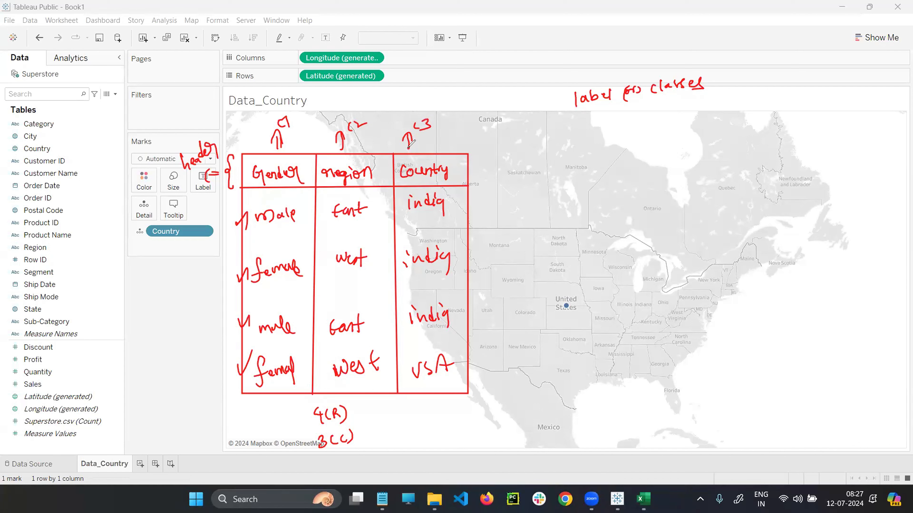
# Step: Undo the circle around the Gender values and rewrite the 3 in the Country column's C3 label
pyautogui.moveTo(291, 200)
pyautogui.mouseDown()
pyautogui.moveTo(253, 261)
pyautogui.moveTo(288, 389)
pyautogui.moveTo(278, 197)
pyautogui.moveTo(286, 218)
pyautogui.mouseUp()
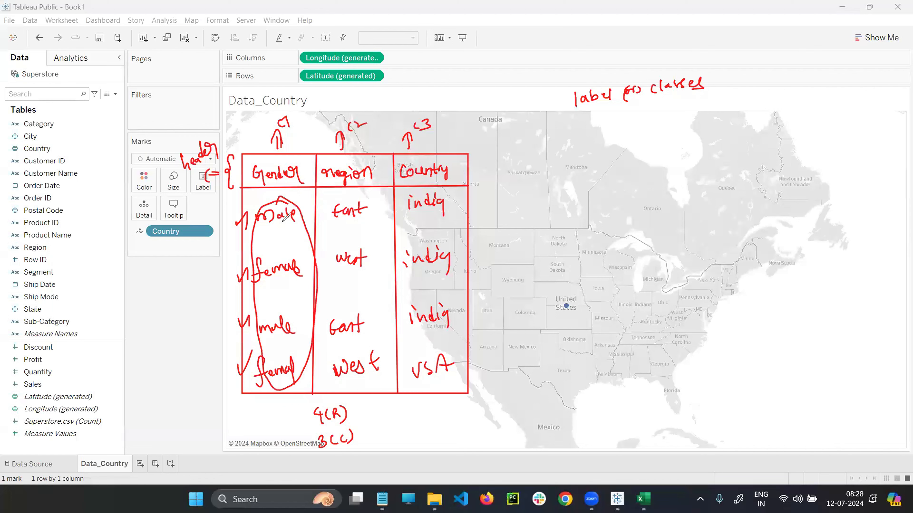
pyautogui.hotkey('ctrl', 'a')
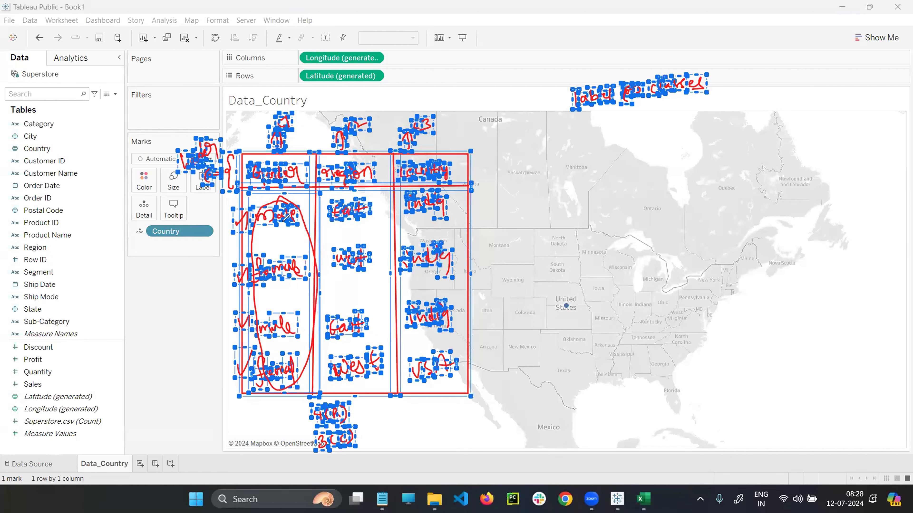
pyautogui.hotkey('ctrl', 'z')
pyautogui.hotkey('ctrl', 'z')
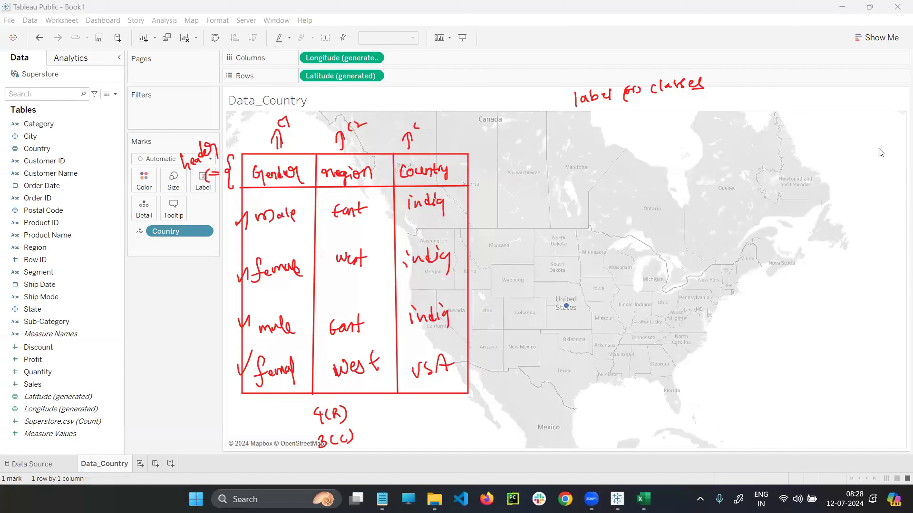
pyautogui.moveTo(424, 114); pyautogui.dragTo(424, 130)
# Step: List the Gender classes male and female beside the drawn table with counts of 2 each and a total of 4
pyautogui.moveTo(498, 154)
pyautogui.mouseDown()
pyautogui.moveTo(530, 161)
pyautogui.moveTo(512, 194)
pyautogui.moveTo(535, 184)
pyautogui.moveTo(544, 196)
pyautogui.mouseUp()
pyautogui.moveTo(546, 113); pyautogui.dragTo(542, 249)
pyautogui.moveTo(488, 141); pyautogui.dragTo(559, 132)
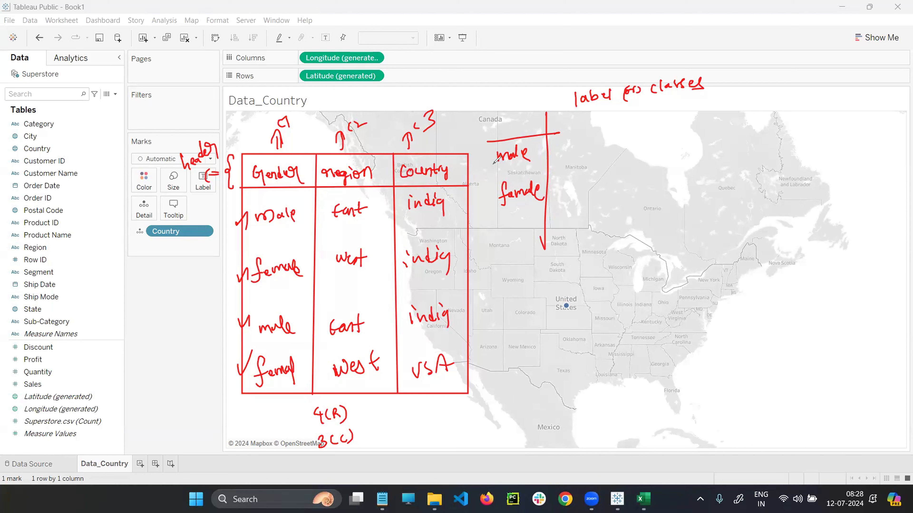
pyautogui.moveTo(491, 163); pyautogui.dragTo(481, 194)
pyautogui.click(478, 179)
pyautogui.moveTo(498, 206); pyautogui.dragTo(493, 259)
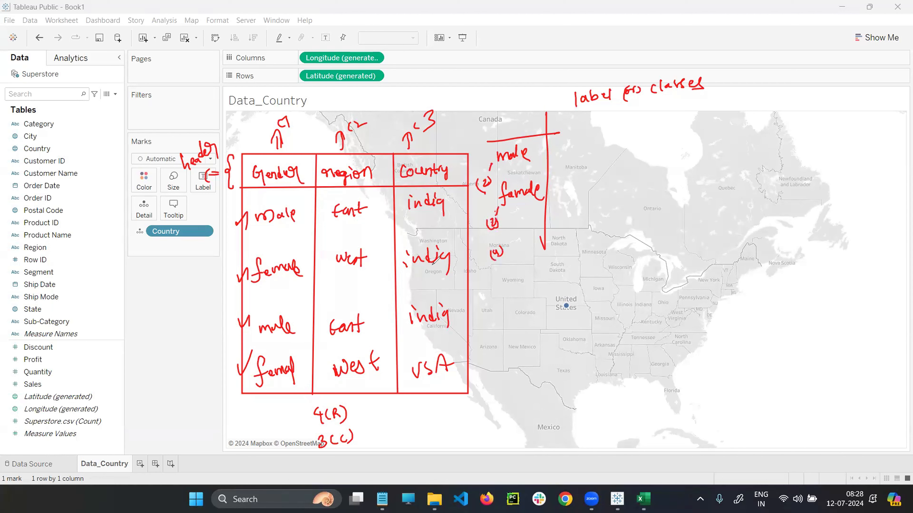
# Step: Mark the 4(R) note with an arrow and list the Region classes East and West with counts of 2 each
pyautogui.moveTo(351, 418)
pyautogui.mouseDown()
pyautogui.moveTo(366, 411)
pyautogui.moveTo(369, 425)
pyautogui.mouseUp()
pyautogui.moveTo(592, 141)
pyautogui.mouseDown()
pyautogui.moveTo(585, 158)
pyautogui.moveTo(612, 144)
pyautogui.moveTo(595, 190)
pyautogui.moveTo(620, 185)
pyautogui.mouseUp()
pyautogui.moveTo(630, 97); pyautogui.dragTo(634, 300)
pyautogui.moveTo(556, 167); pyautogui.dragTo(571, 162)
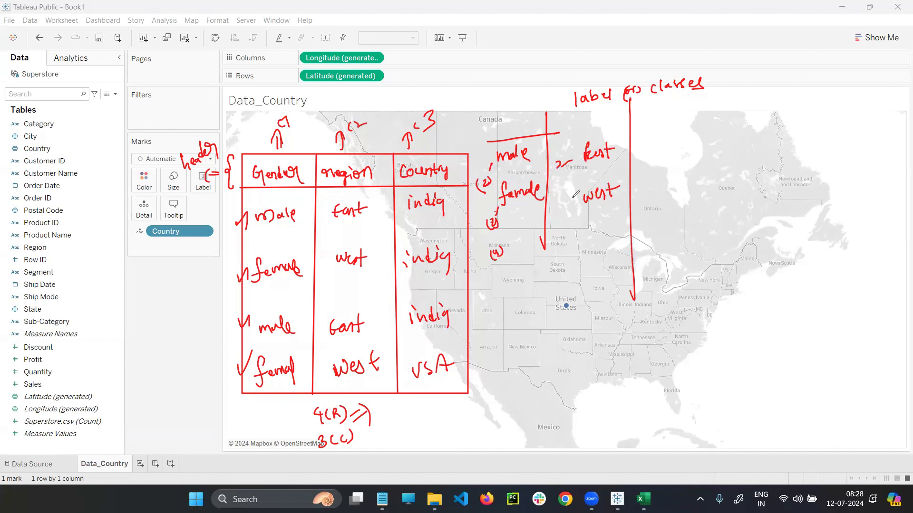
pyautogui.moveTo(572, 208); pyautogui.dragTo(578, 217)
pyautogui.moveTo(571, 194); pyautogui.dragTo(575, 196)
pyautogui.moveTo(559, 145); pyautogui.dragTo(550, 141)
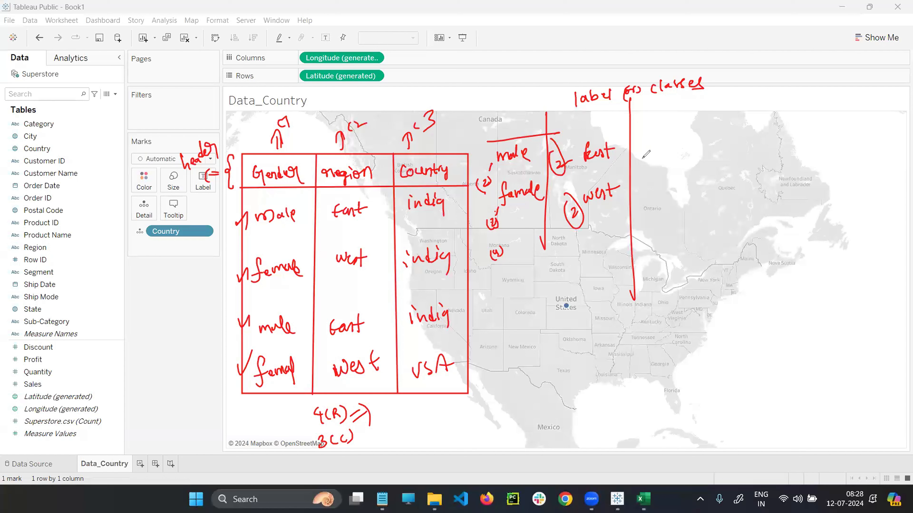
# Step: Write an underlined Country heading and list its classes, India with 3 and USA with 1, adding up to 4
pyautogui.moveTo(667, 116)
pyautogui.mouseDown()
pyautogui.moveTo(669, 130)
pyautogui.moveTo(705, 117)
pyautogui.moveTo(704, 133)
pyautogui.mouseUp()
pyautogui.moveTo(687, 143)
pyautogui.mouseDown()
pyautogui.moveTo(672, 150)
pyautogui.moveTo(702, 142)
pyautogui.mouseUp()
pyautogui.moveTo(676, 177)
pyautogui.mouseDown()
pyautogui.moveTo(671, 196)
pyautogui.moveTo(675, 187)
pyautogui.moveTo(688, 194)
pyautogui.mouseUp()
pyautogui.moveTo(676, 227)
pyautogui.mouseDown()
pyautogui.moveTo(678, 240)
pyautogui.moveTo(689, 230)
pyautogui.mouseUp()
pyautogui.moveTo(690, 233); pyautogui.dragTo(701, 240)
pyautogui.moveTo(708, 231)
pyautogui.mouseDown()
pyautogui.moveTo(717, 224)
pyautogui.moveTo(717, 234)
pyautogui.mouseUp()
pyautogui.moveTo(728, 218); pyautogui.dragTo(730, 230)
pyautogui.moveTo(703, 180); pyautogui.dragTo(707, 185)
pyautogui.moveTo(709, 178); pyautogui.dragTo(712, 196)
pyautogui.moveTo(730, 174); pyautogui.dragTo(729, 186)
pyautogui.moveTo(719, 173); pyautogui.dragTo(728, 195)
pyautogui.moveTo(736, 170); pyautogui.dragTo(736, 202)
pyautogui.moveTo(734, 199)
pyautogui.mouseDown()
pyautogui.moveTo(763, 213)
pyautogui.moveTo(779, 205)
pyautogui.mouseUp()
pyautogui.moveTo(774, 204); pyautogui.dragTo(776, 223)
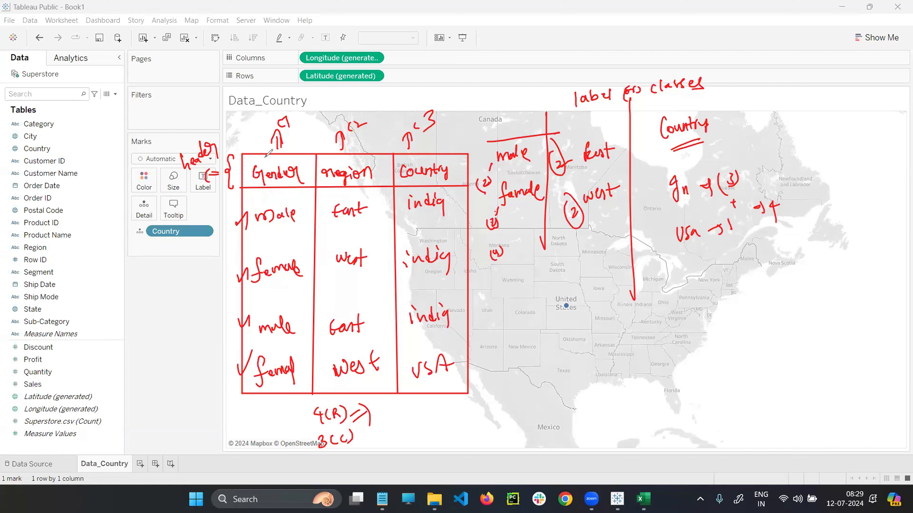
# Step: Clear the handwritten annotations and review the Country field, its mark on the map and the matching Show Me map types
pyautogui.click(900, 59)
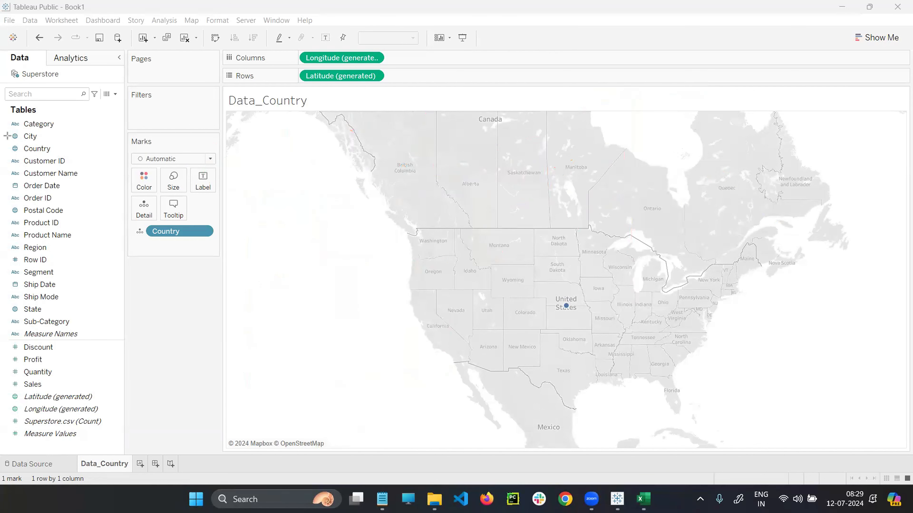
pyautogui.moveTo(8, 143); pyautogui.dragTo(60, 155)
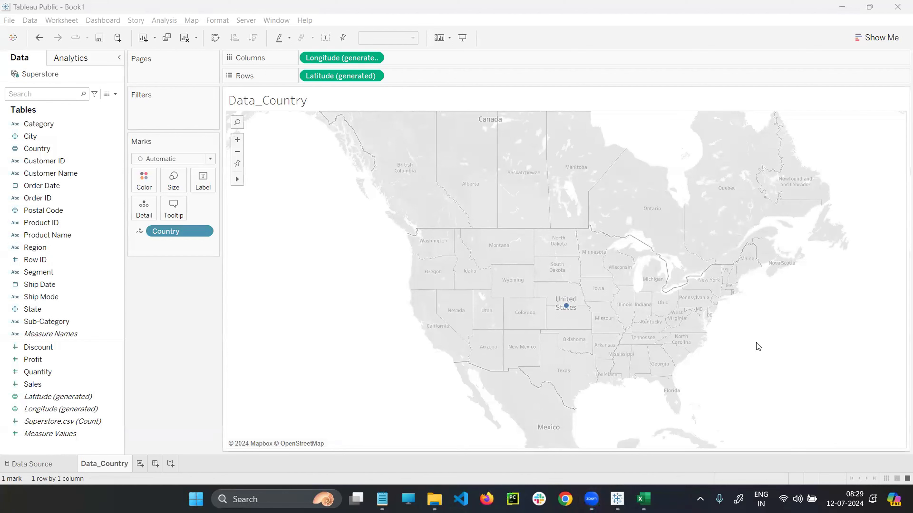
pyautogui.moveTo(567, 314)
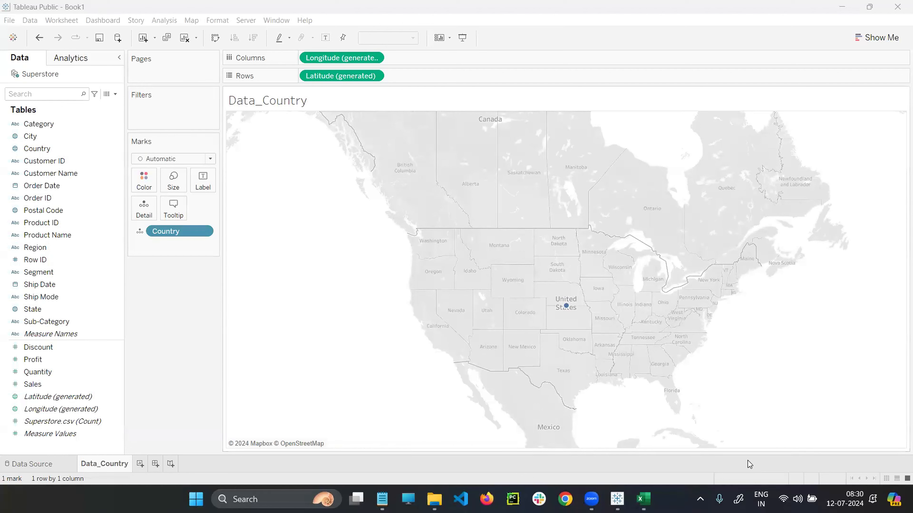
pyautogui.click(872, 36)
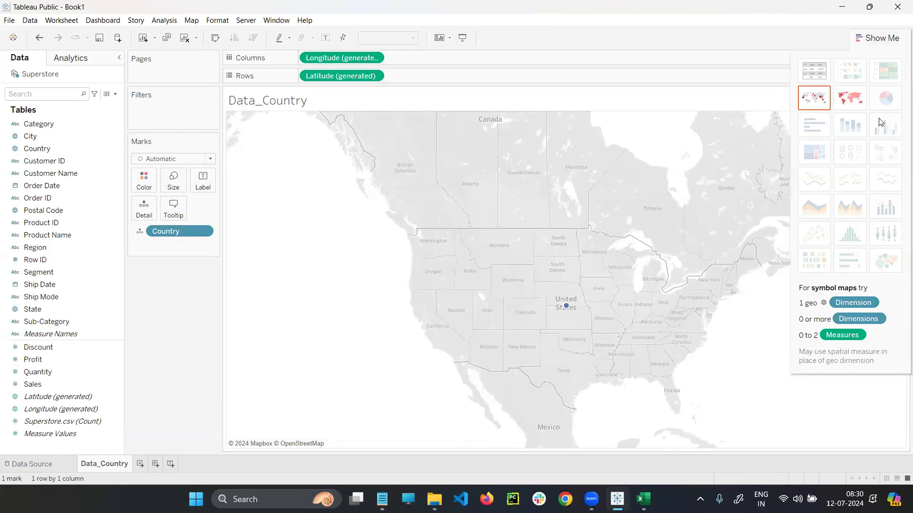
pyautogui.moveTo(793, 82); pyautogui.dragTo(835, 116)
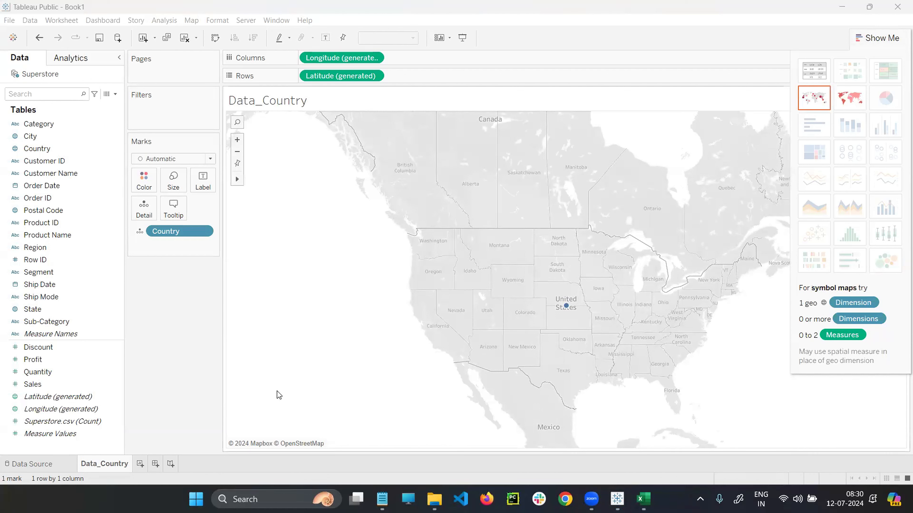
# Step: Rename the Data_Country sheet as Data_Country_normal_Map and hide the Show Me chart types
pyautogui.rightClick(106, 470)
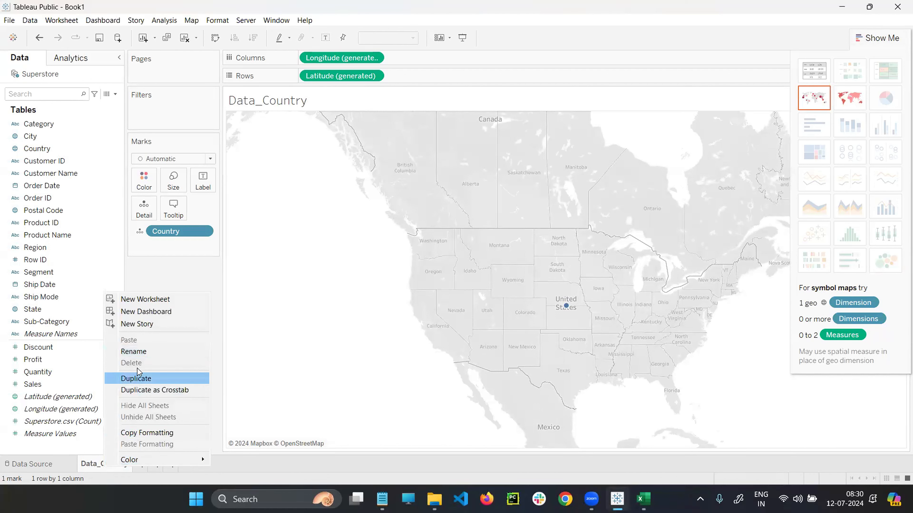
pyautogui.click(135, 385)
pyautogui.press('Return')
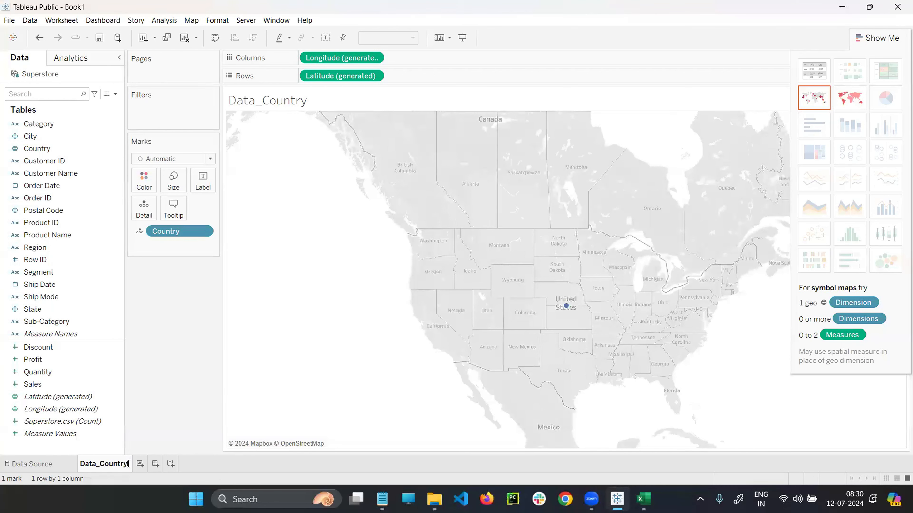
pyautogui.write('_nor')
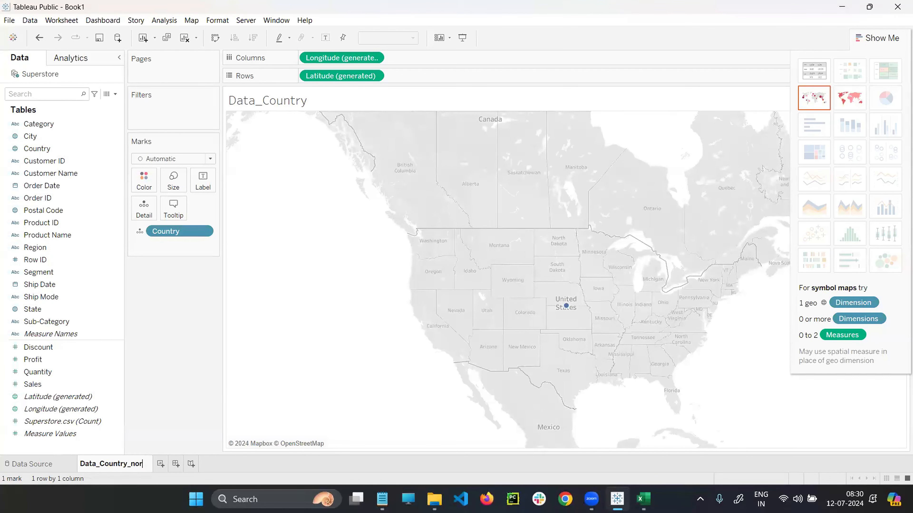
pyautogui.write('mal_Map')
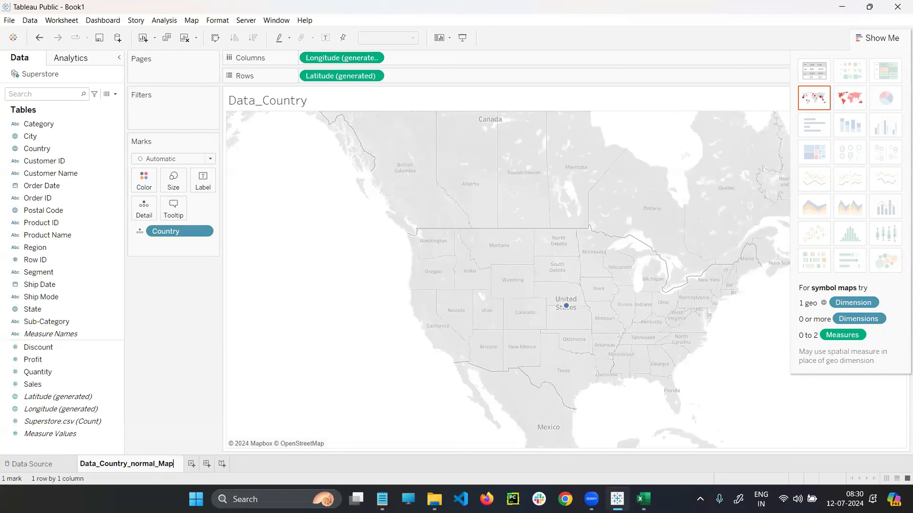
pyautogui.press('Return')
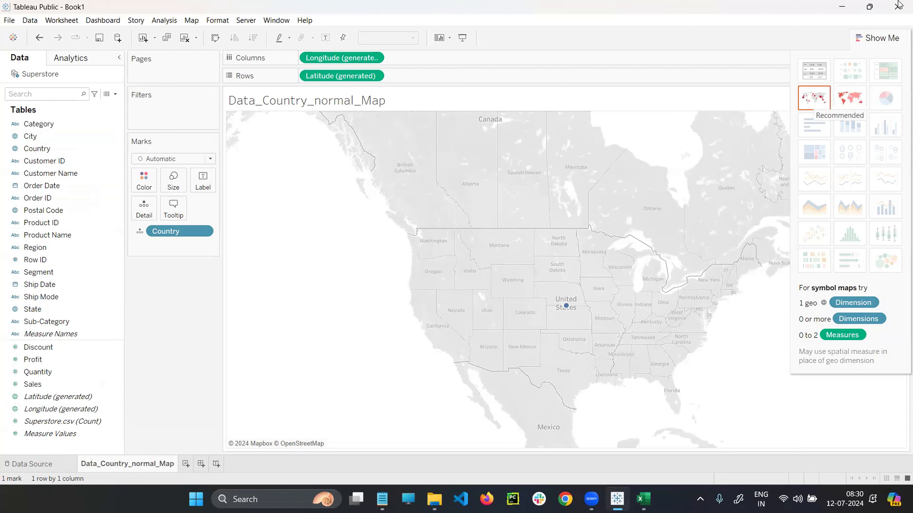
pyautogui.click(882, 39)
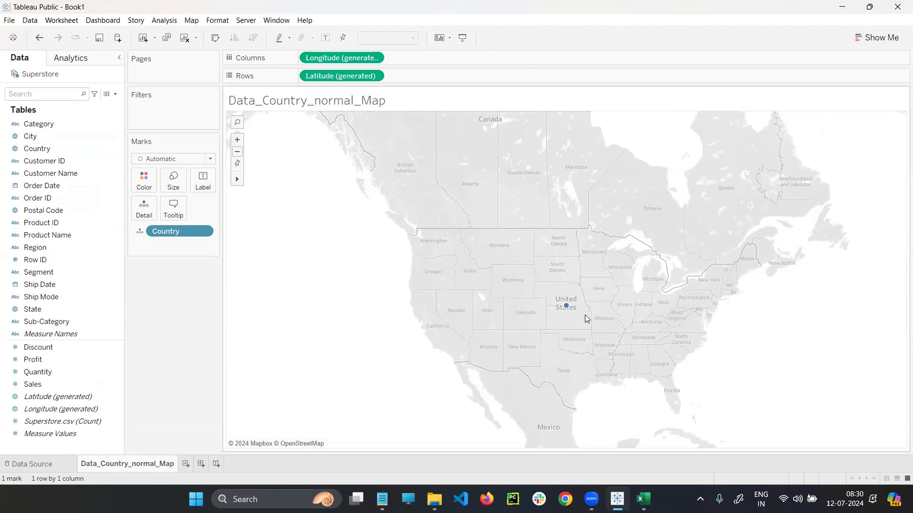
pyautogui.moveTo(567, 309)
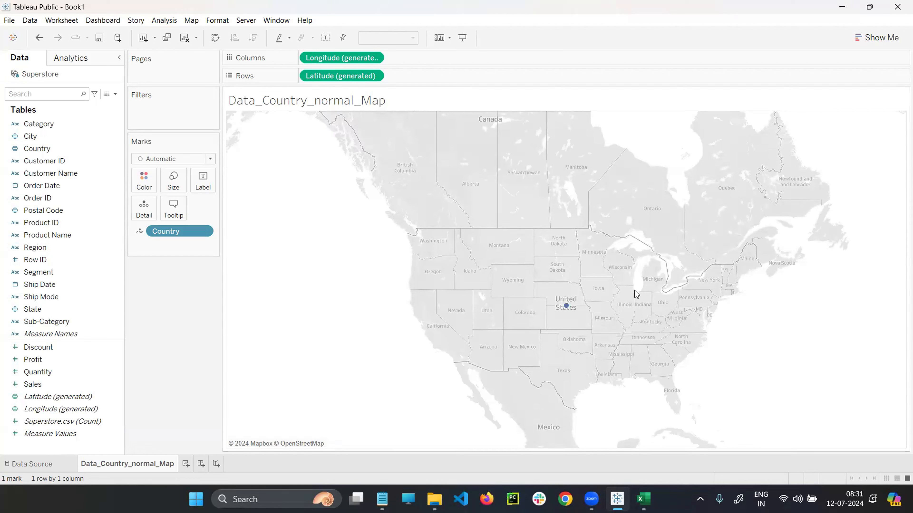
# Step: Box the United States mark on the map and set the mark color to bright red
pyautogui.moveTo(386, 212); pyautogui.dragTo(786, 408)
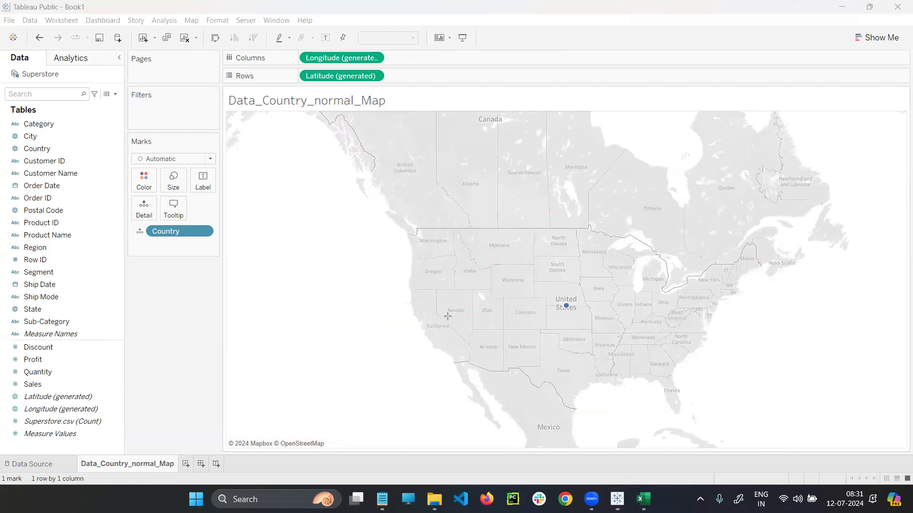
pyautogui.moveTo(302, 127); pyautogui.dragTo(816, 446)
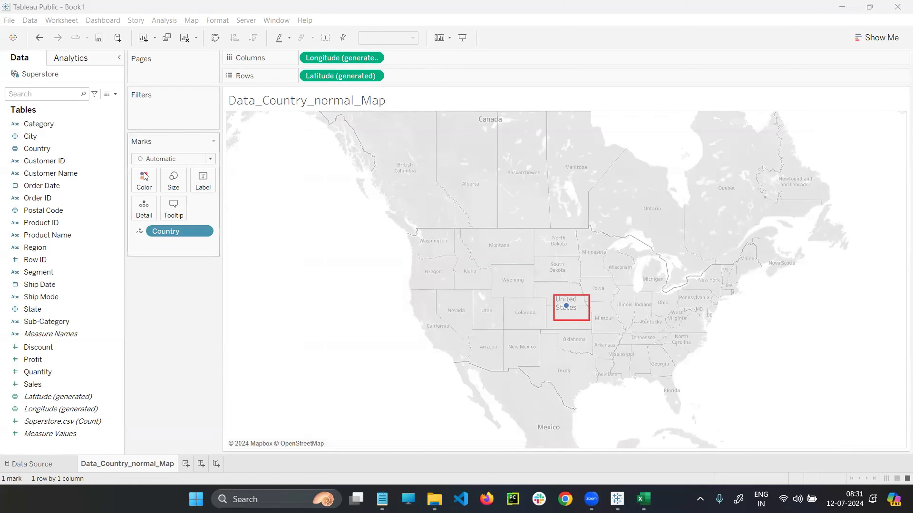
pyautogui.click(144, 188)
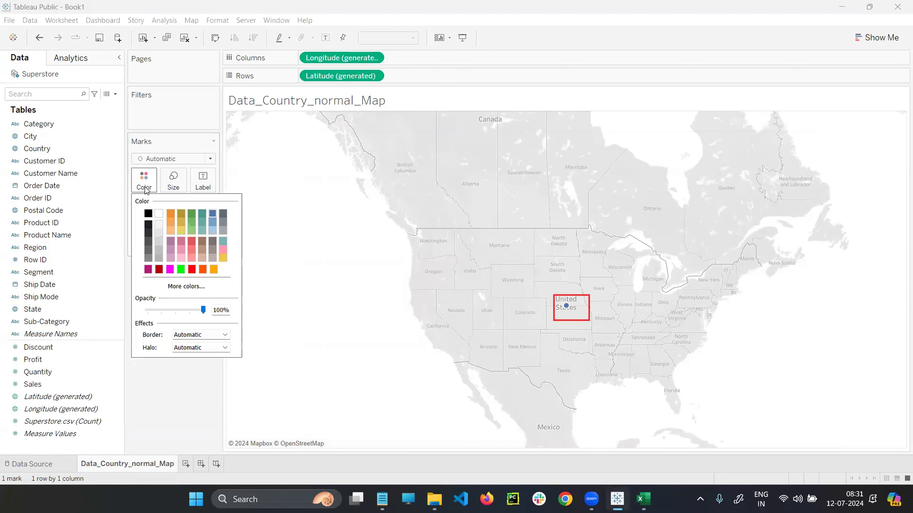
pyautogui.click(192, 270)
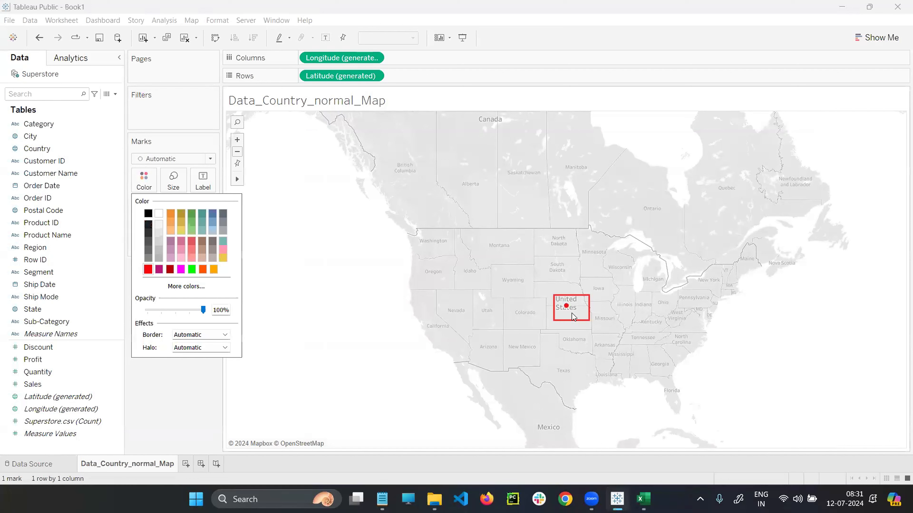
pyautogui.click(875, 313)
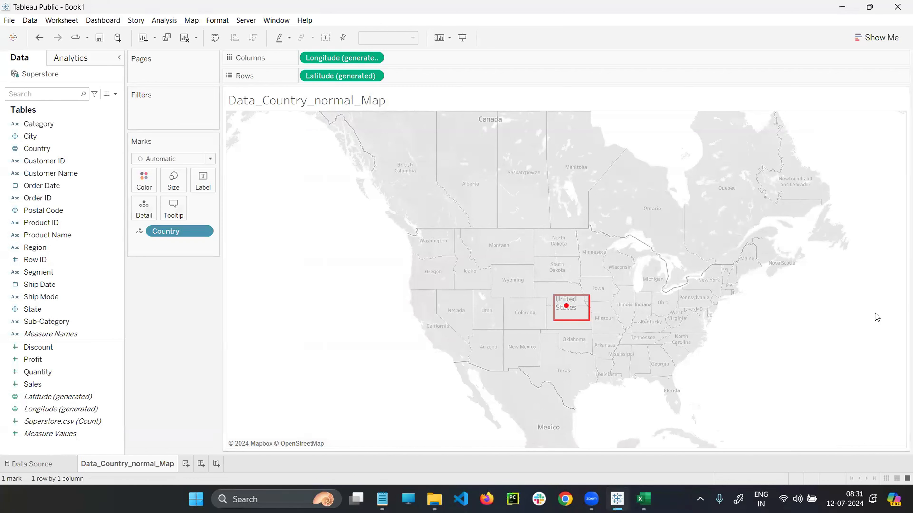
# Step: Enlarge the red United States mark to the maximum size
pyautogui.moveTo(571, 305)
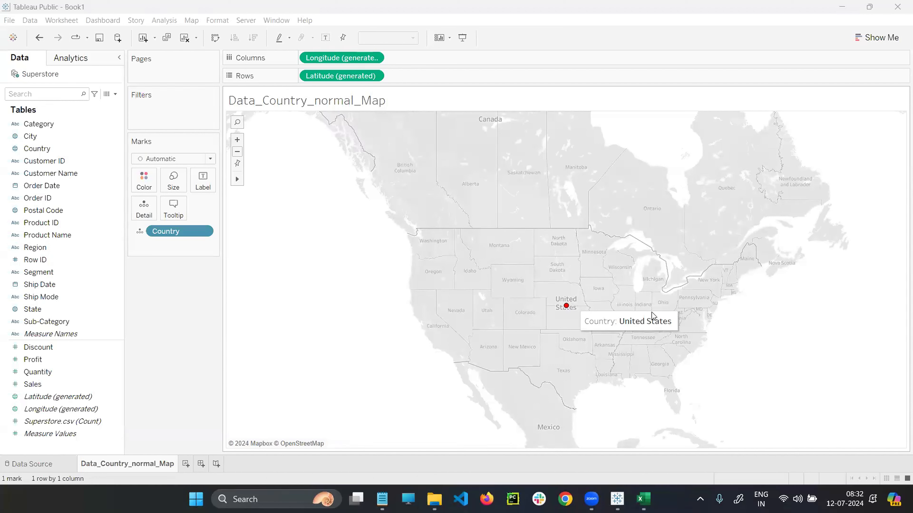
pyautogui.click(168, 192)
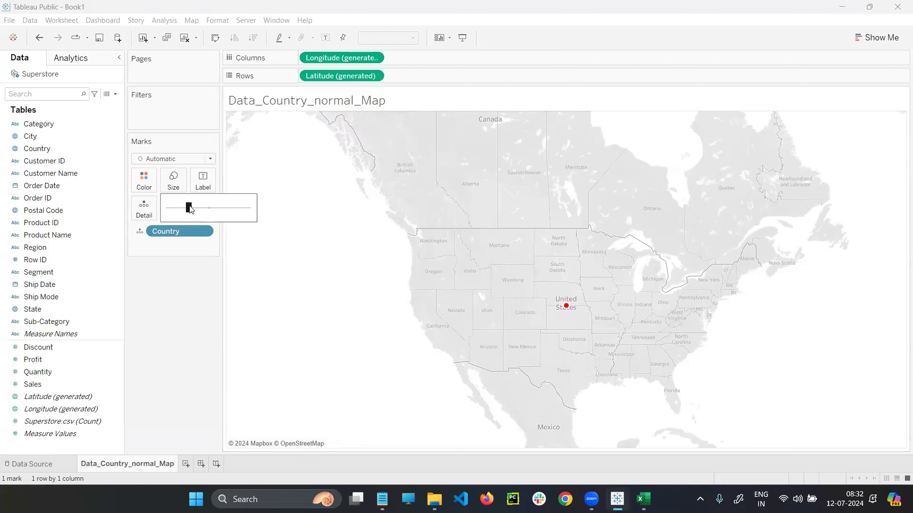
pyautogui.moveTo(190, 207); pyautogui.dragTo(213, 213)
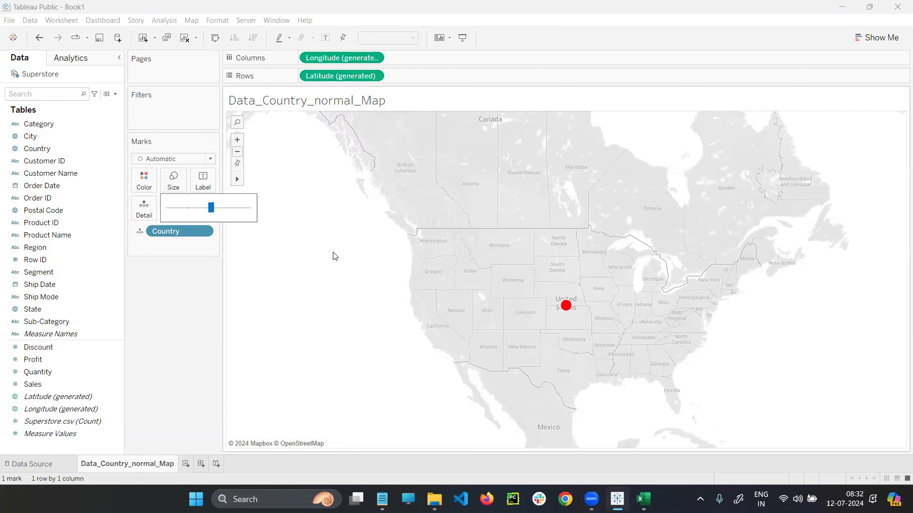
pyautogui.scroll(1, 303, 244)
pyautogui.moveTo(210, 212); pyautogui.dragTo(251, 213)
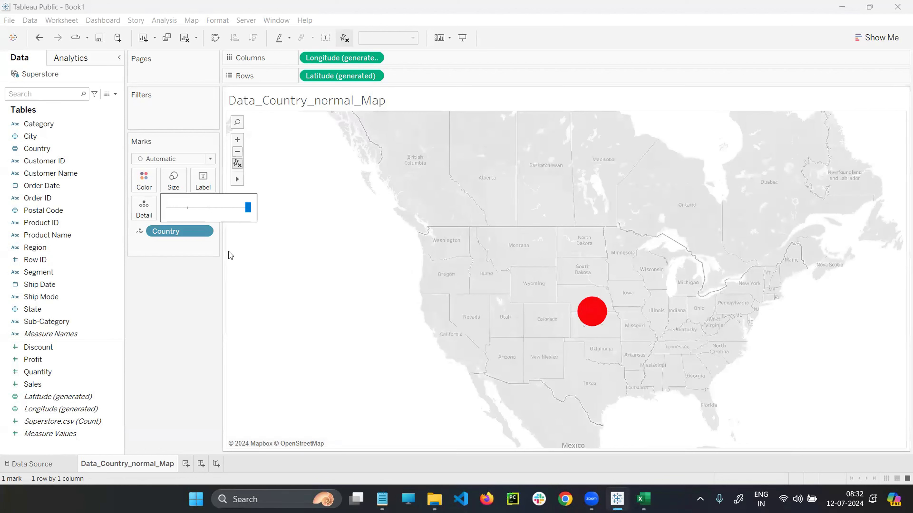
pyautogui.click(155, 318)
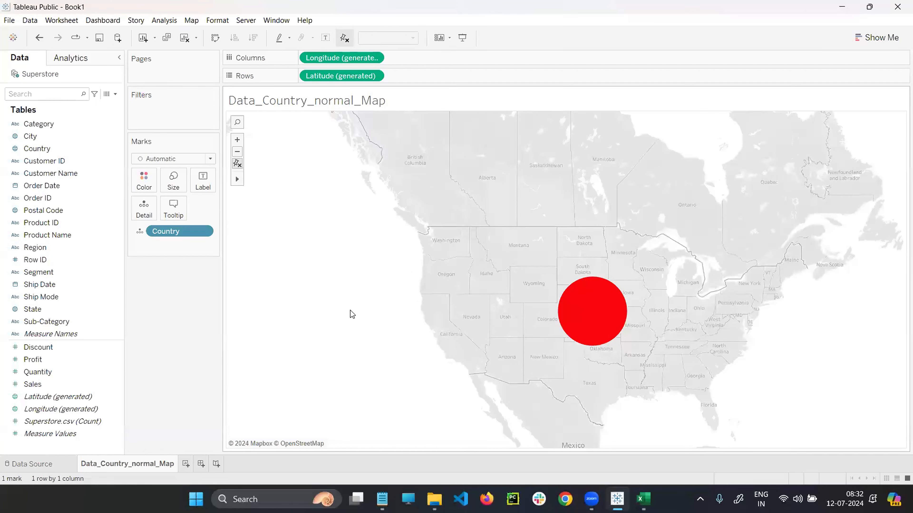
# Step: Format the entire Country line of the mark's tooltip as 18 pt bold text
pyautogui.moveTo(581, 330)
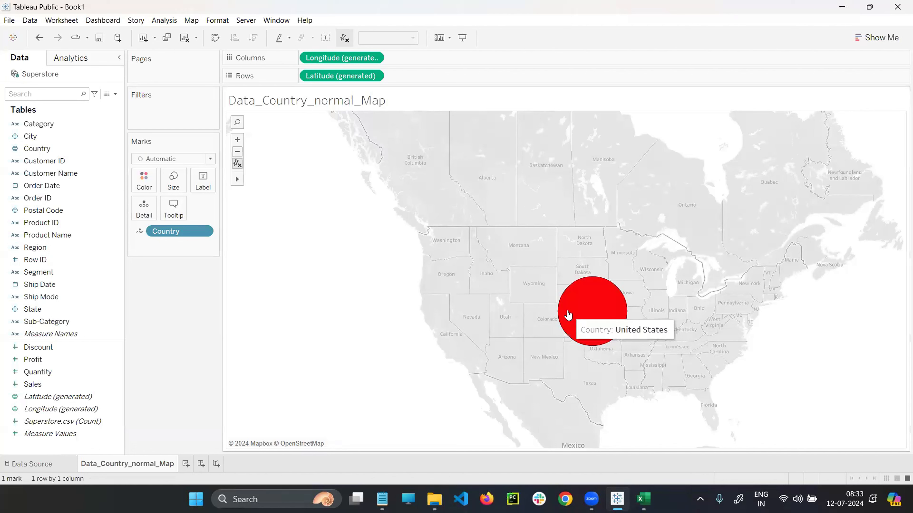
pyautogui.click(173, 209)
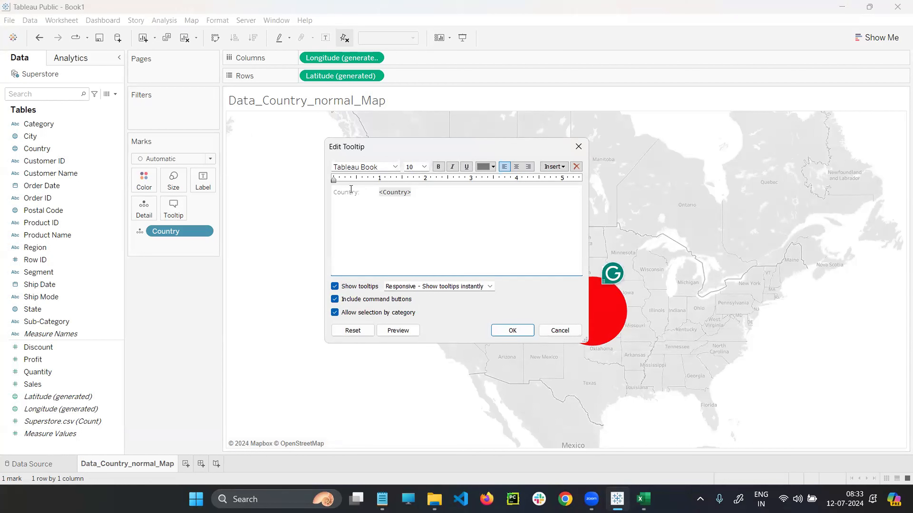
pyautogui.doubleClick(343, 196)
pyautogui.click(382, 202)
pyautogui.moveTo(359, 193); pyautogui.dragTo(413, 192)
pyautogui.click(419, 194)
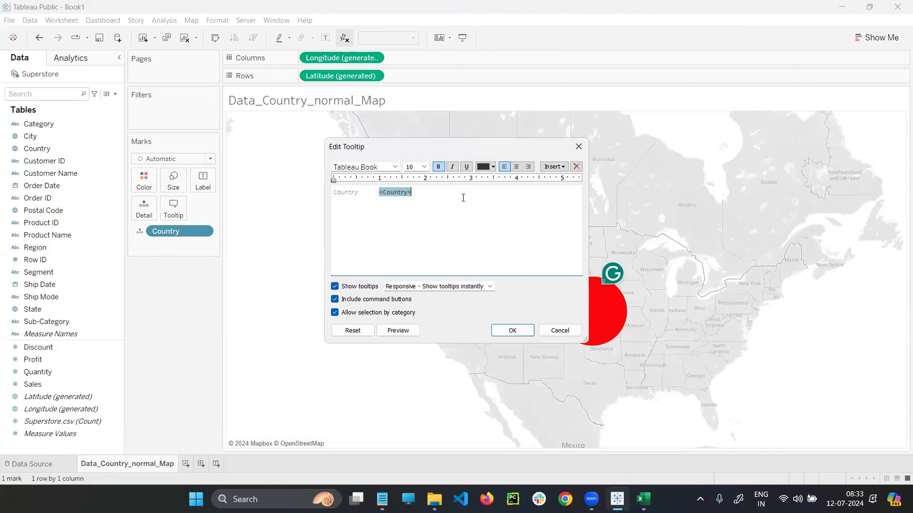
pyautogui.tripleClick(437, 198)
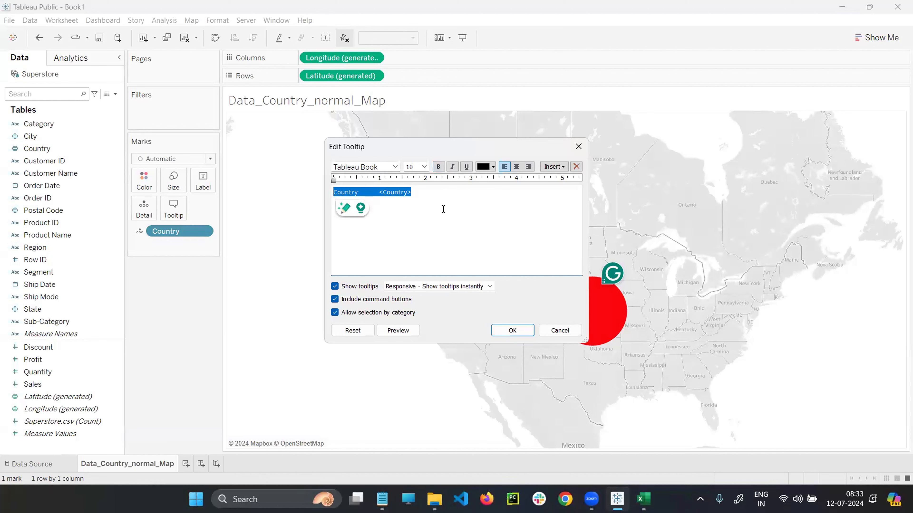
pyautogui.click(424, 167)
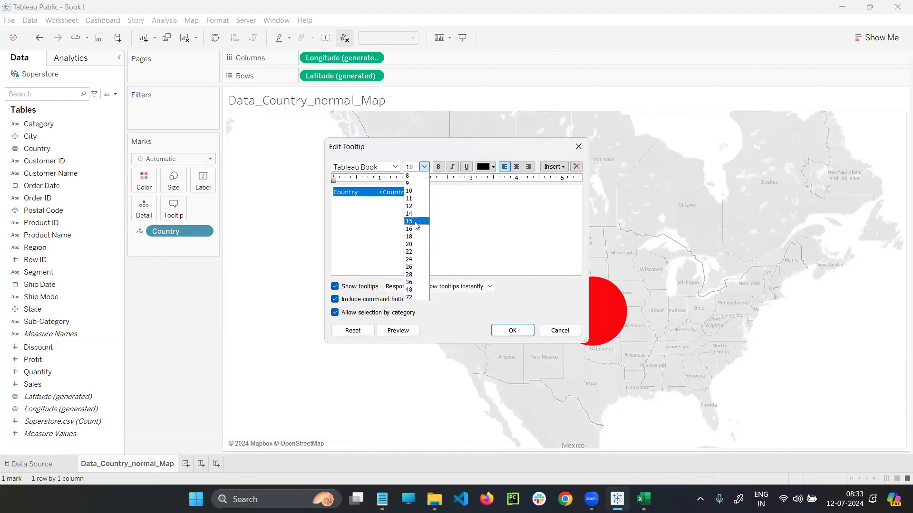
pyautogui.click(410, 236)
pyautogui.click(438, 167)
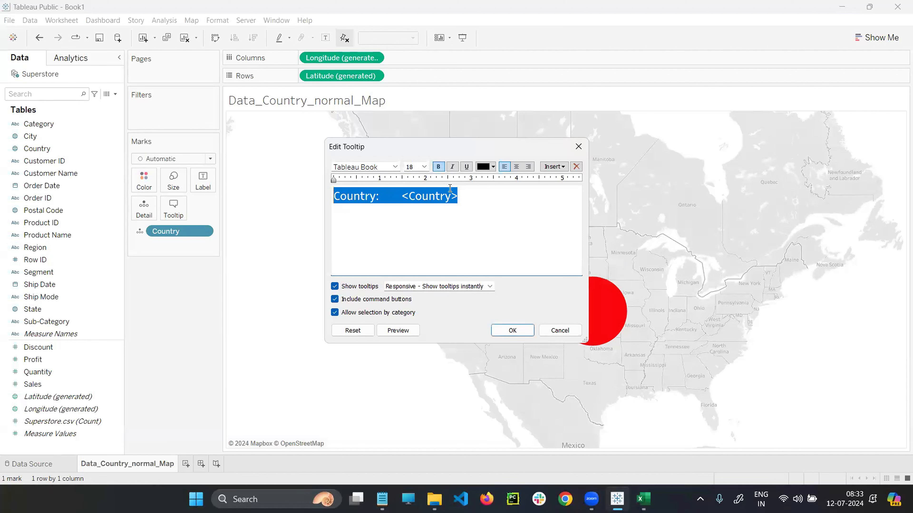
# Step: Color the tooltip text bright green, accept the tooltip changes and check the tooltip on the red circle
pyautogui.click(493, 166)
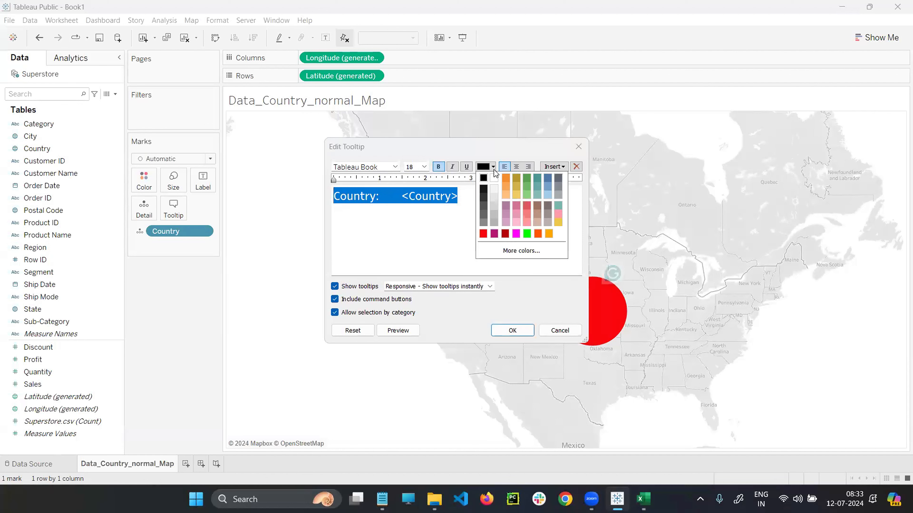
pyautogui.click(527, 234)
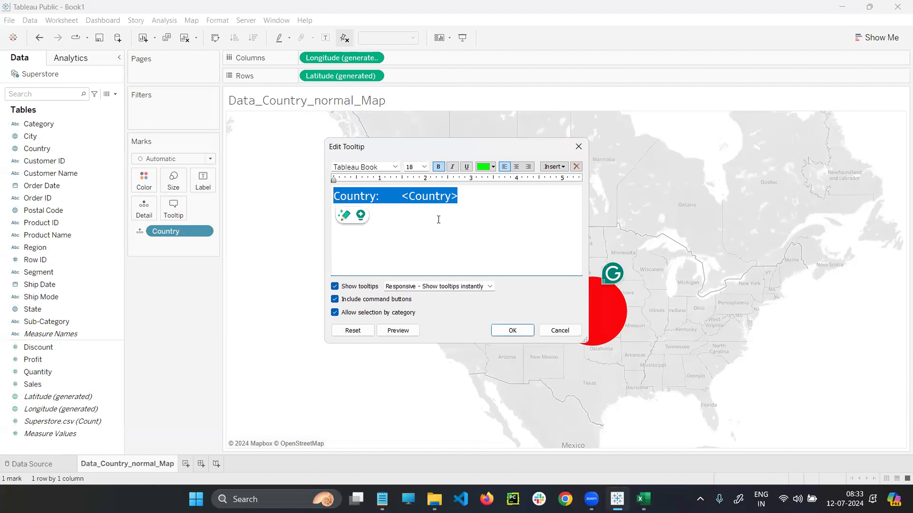
pyautogui.click(507, 331)
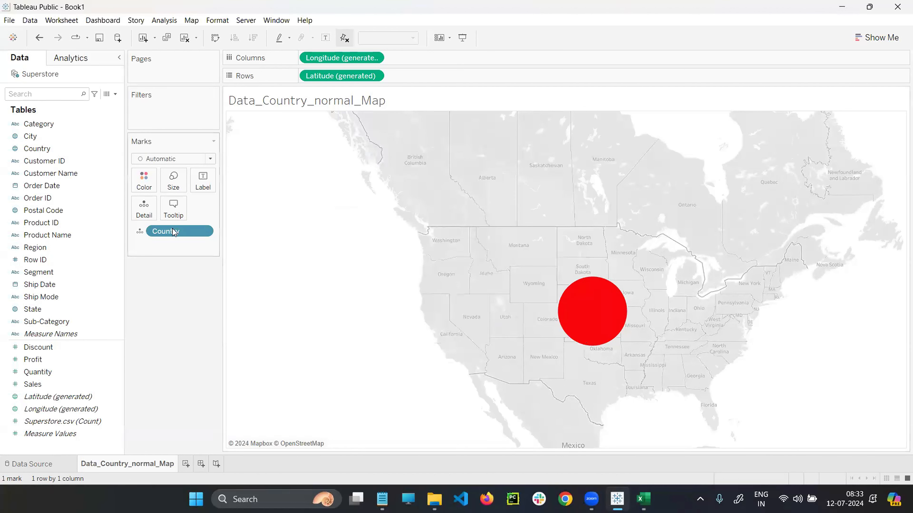
pyautogui.moveTo(571, 313)
pyautogui.click(818, 239)
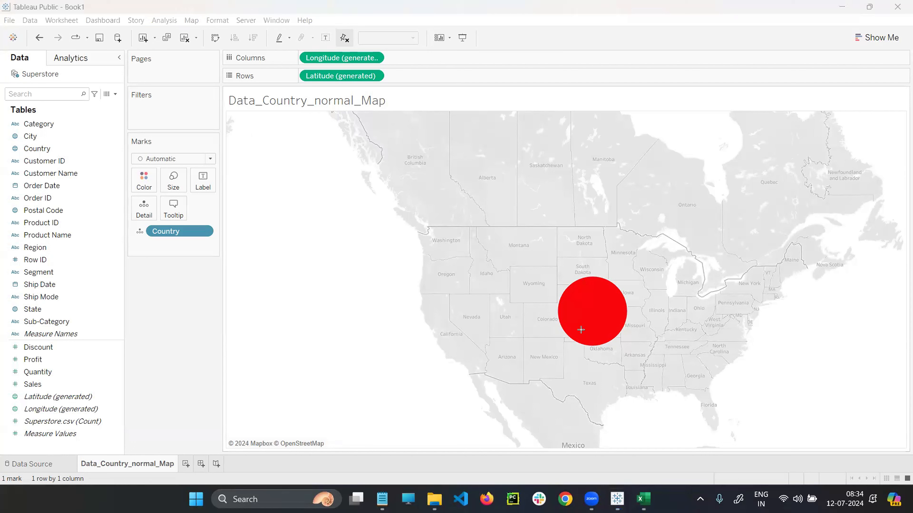
# Step: Draw annotation boxes around the area beneath the red circle, the Label mark property, the circle itself and the Country field
pyautogui.moveTo(562, 335); pyautogui.dragTo(631, 356)
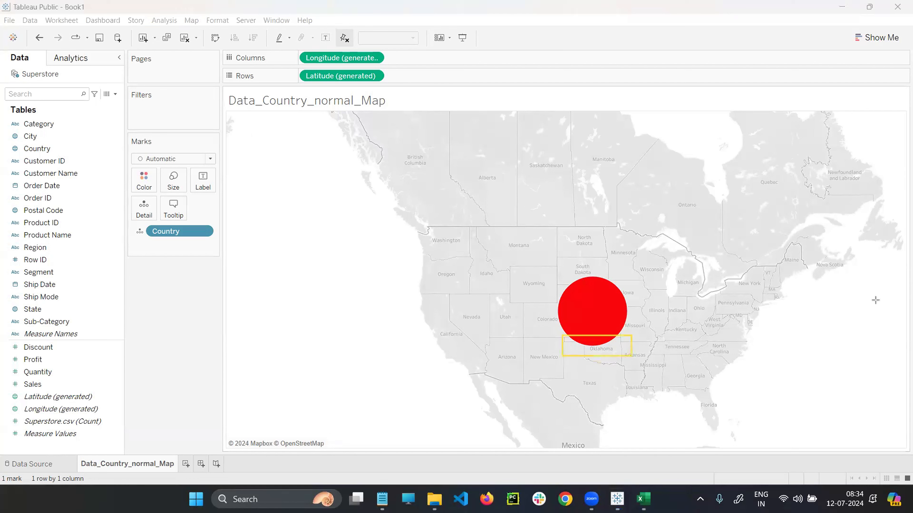
pyautogui.moveTo(558, 336)
pyautogui.mouseDown()
pyautogui.moveTo(646, 356)
pyautogui.moveTo(638, 358)
pyautogui.mouseUp()
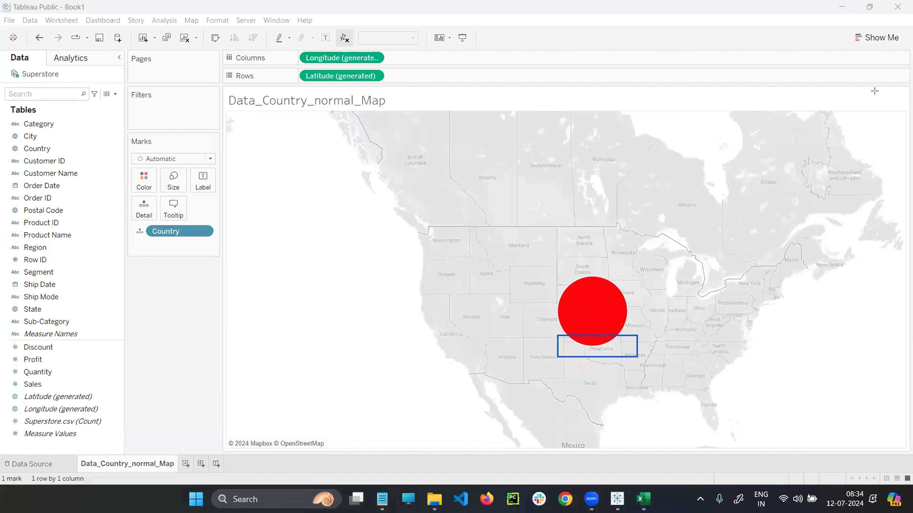
pyautogui.moveTo(597, 303)
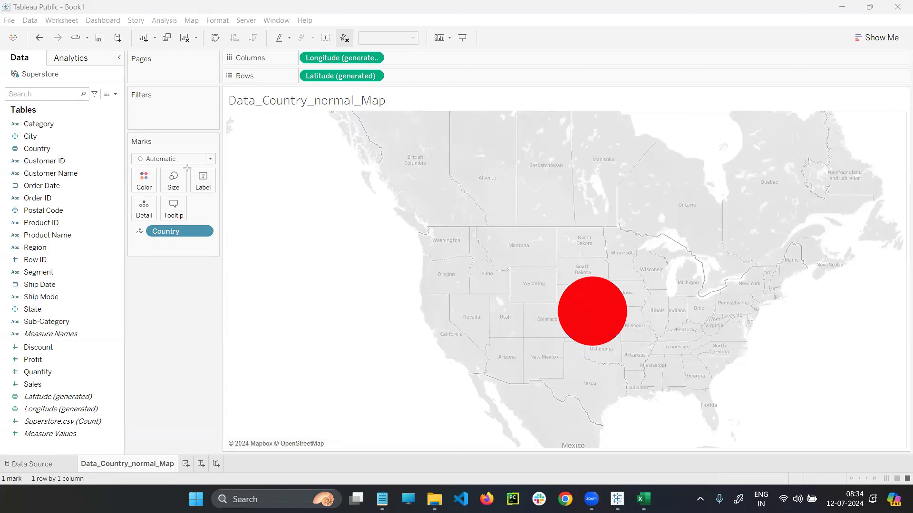
pyautogui.moveTo(188, 168); pyautogui.dragTo(221, 196)
pyautogui.moveTo(541, 269); pyautogui.dragTo(644, 366)
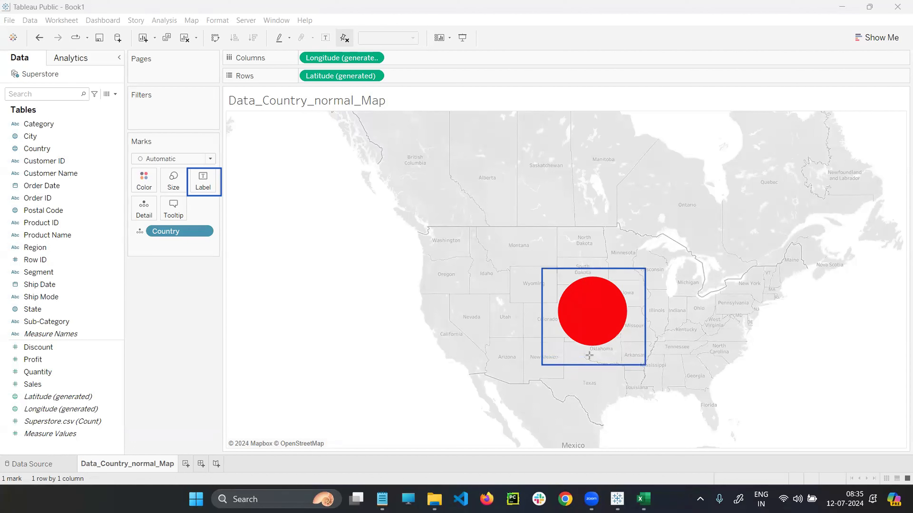
pyautogui.moveTo(566, 352); pyautogui.dragTo(629, 364)
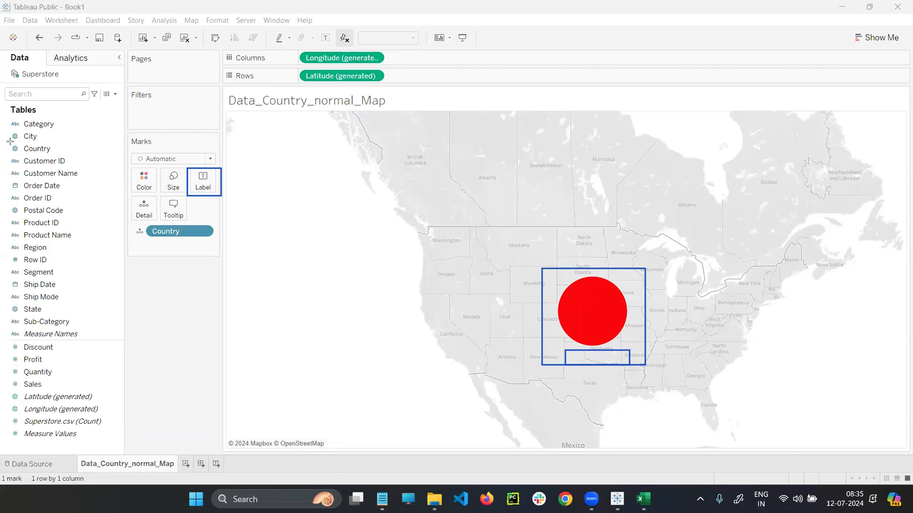
pyautogui.moveTo(10, 142); pyautogui.dragTo(69, 156)
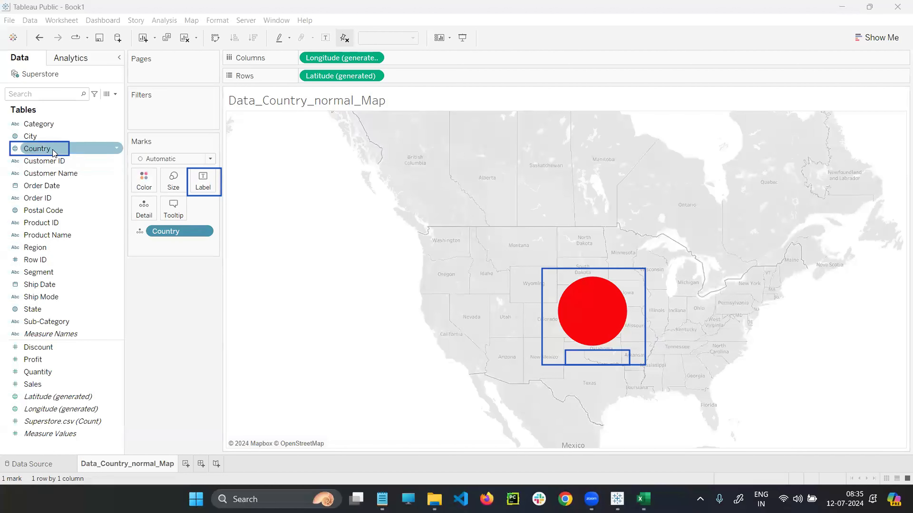
# Step: Label the map mark with the Country field and box the label beneath the red circle
pyautogui.click(41, 150)
pyautogui.moveTo(40, 151); pyautogui.dragTo(203, 184)
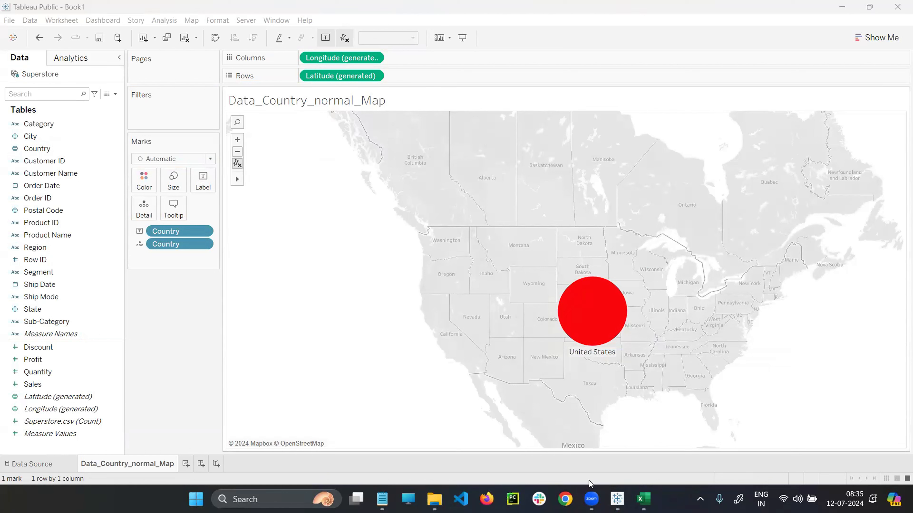
pyautogui.moveTo(591, 498)
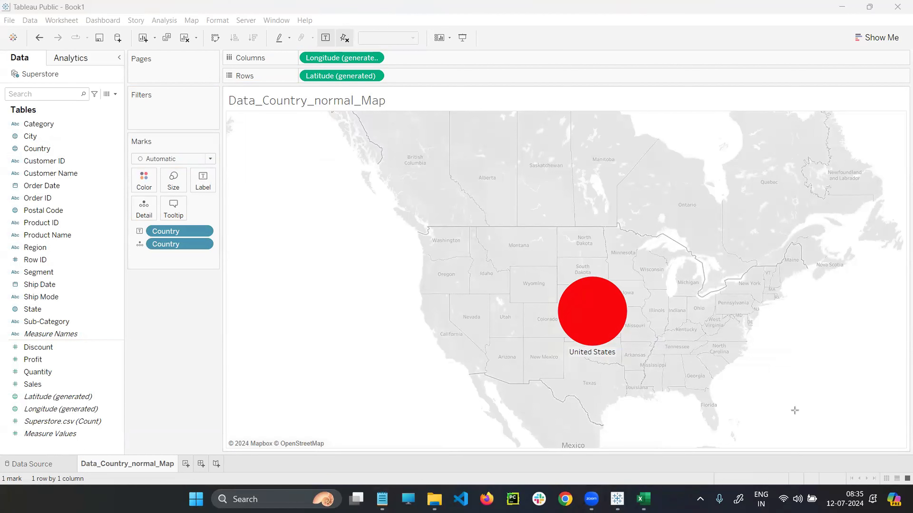
pyautogui.moveTo(564, 343); pyautogui.dragTo(628, 360)
# Step: Set the font size of the Country label text to 15 and apply the change
pyautogui.click(203, 182)
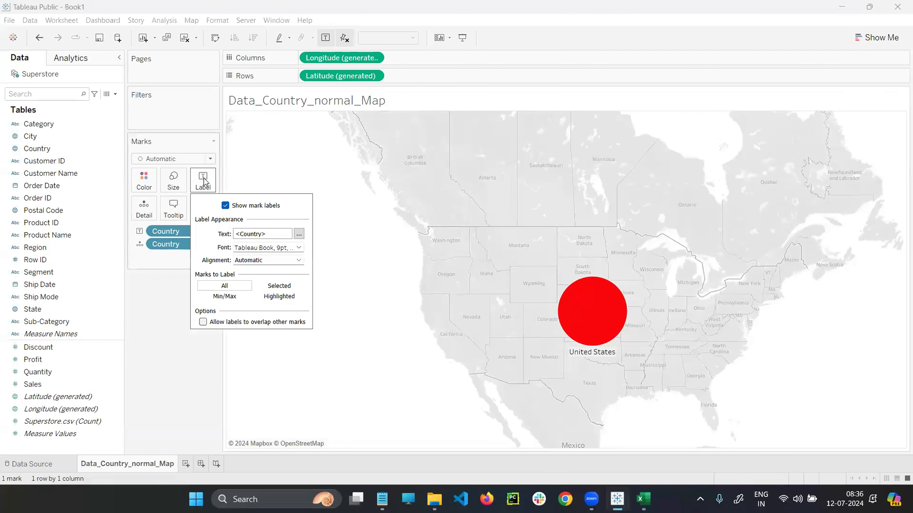
pyautogui.click(298, 235)
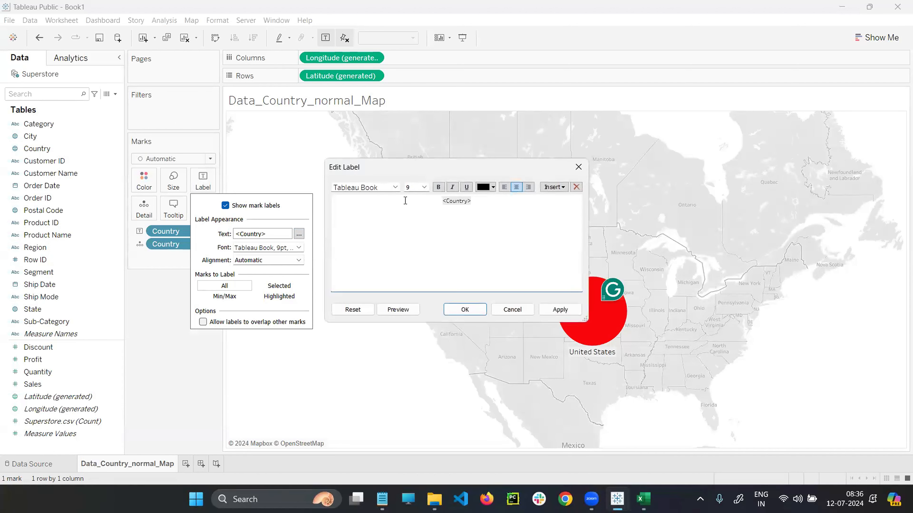
pyautogui.moveTo(444, 201); pyautogui.dragTo(482, 201)
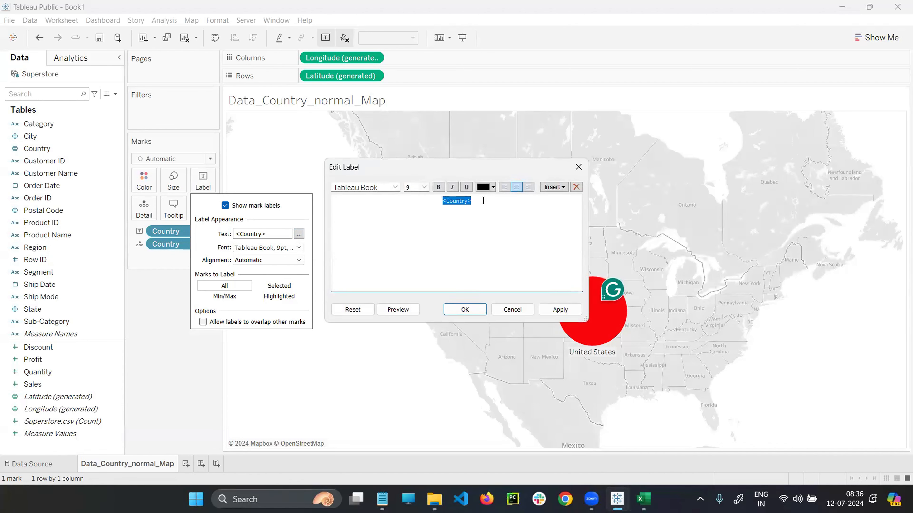
pyautogui.click(425, 188)
pyautogui.click(414, 240)
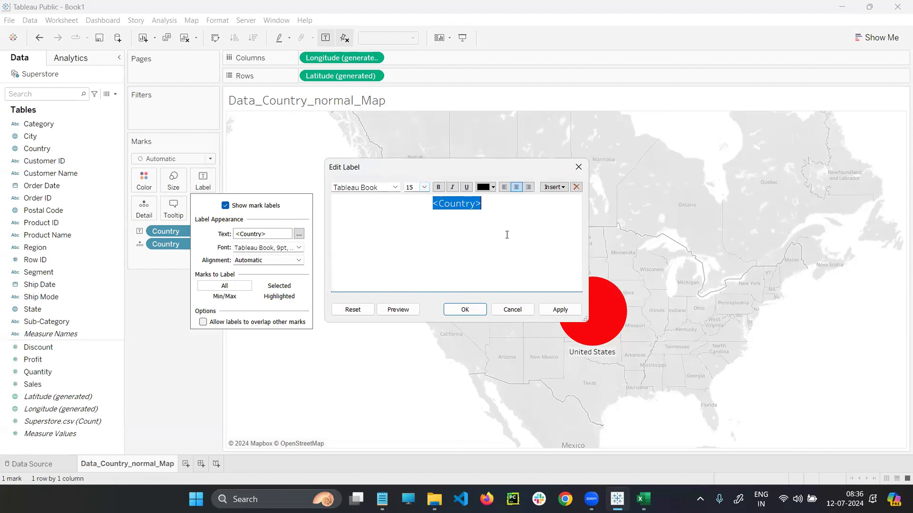
pyautogui.click(554, 311)
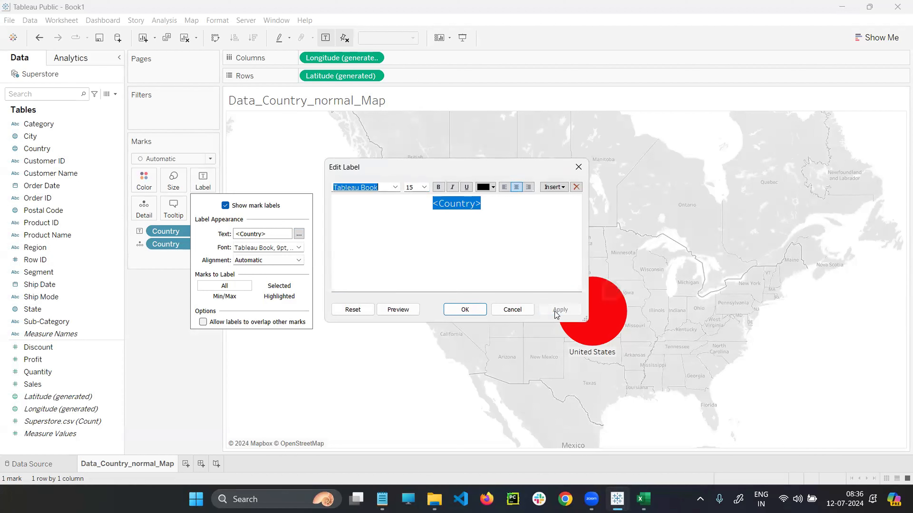
pyautogui.click(465, 309)
pyautogui.click(339, 319)
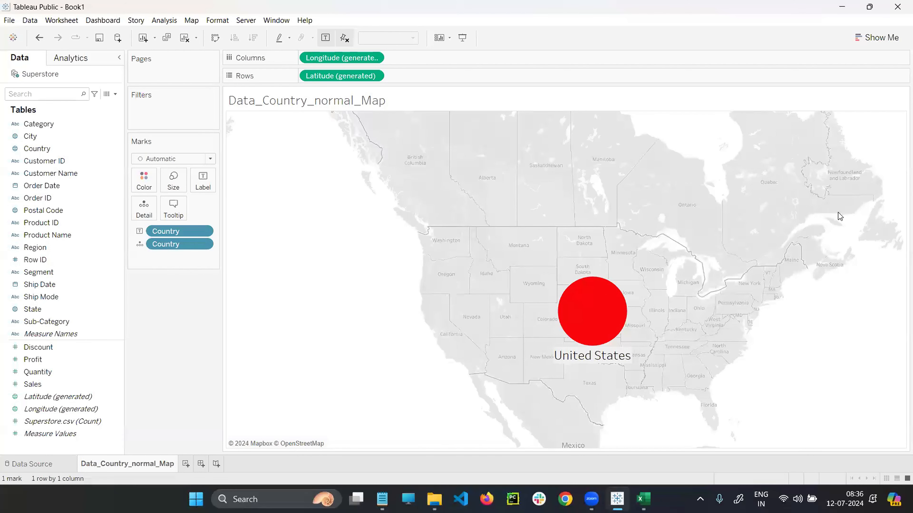
# Step: Draw a red annotation box around the Columns and Rows shelves with the generated Longitude and Latitude fields
pyautogui.moveTo(219, 51); pyautogui.dragTo(425, 91)
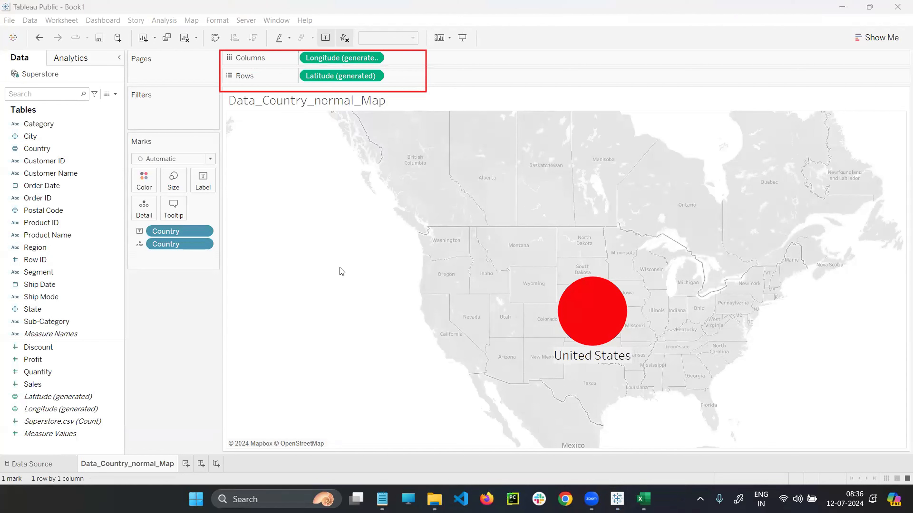
# Step: Sketch a red ellipse over the map's empty western area, crossed by vertical and horizontal axis lines with a small circle at their intersection
pyautogui.moveTo(255, 175); pyautogui.dragTo(432, 300)
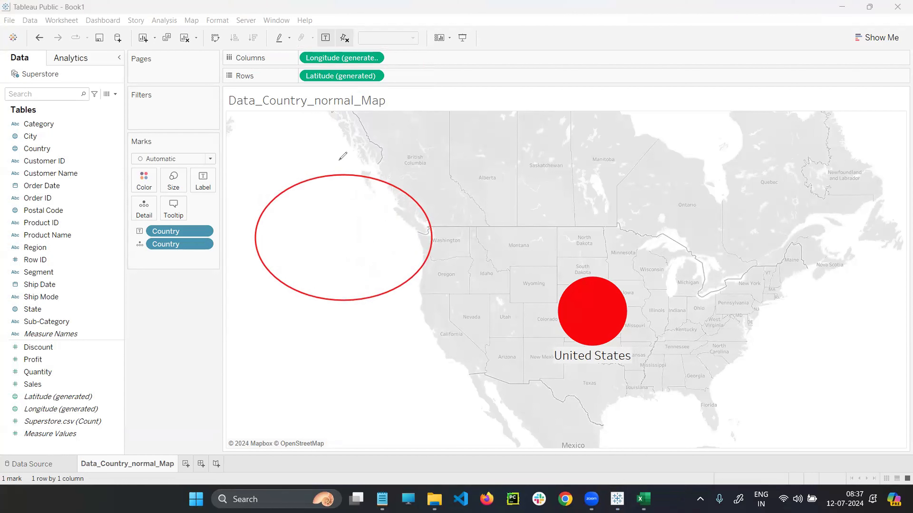
pyautogui.moveTo(331, 120); pyautogui.dragTo(330, 365)
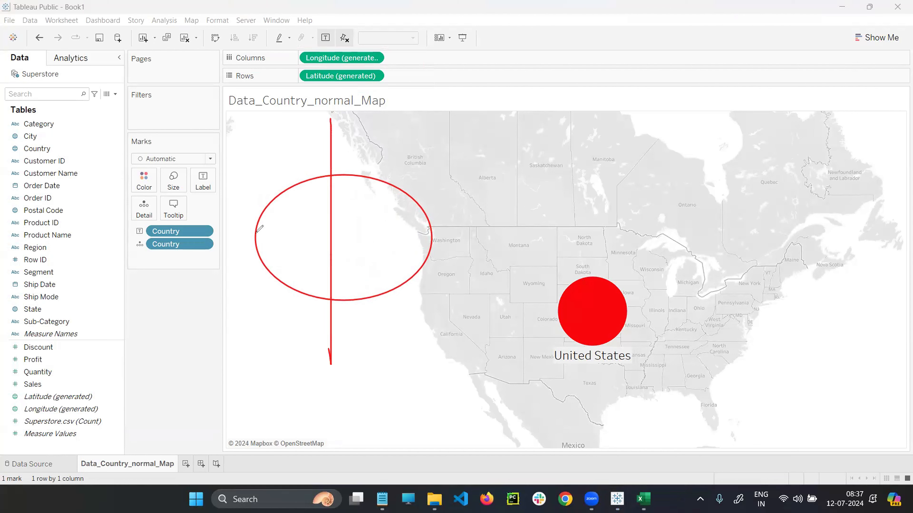
pyautogui.moveTo(220, 230); pyautogui.dragTo(237, 233)
pyautogui.moveTo(350, 235); pyautogui.dragTo(485, 236)
pyautogui.moveTo(331, 225)
pyautogui.mouseDown()
pyautogui.moveTo(348, 239)
pyautogui.moveTo(332, 226)
pyautogui.mouseUp()
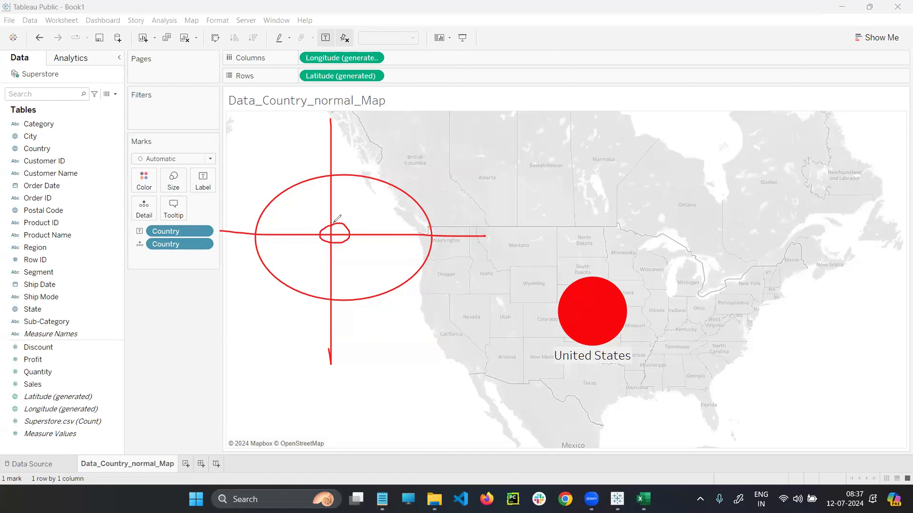
pyautogui.moveTo(329, 224)
pyautogui.mouseDown()
pyautogui.moveTo(354, 225)
pyautogui.moveTo(354, 233)
pyautogui.moveTo(377, 216)
pyautogui.moveTo(369, 221)
pyautogui.moveTo(406, 244)
pyautogui.moveTo(426, 225)
pyautogui.moveTo(448, 230)
pyautogui.mouseUp()
pyautogui.moveTo(327, 161)
pyautogui.mouseDown()
pyautogui.moveTo(322, 172)
pyautogui.moveTo(351, 168)
pyautogui.mouseUp()
pyautogui.moveTo(347, 158)
pyautogui.mouseDown()
pyautogui.moveTo(354, 168)
pyautogui.moveTo(359, 161)
pyautogui.mouseUp()
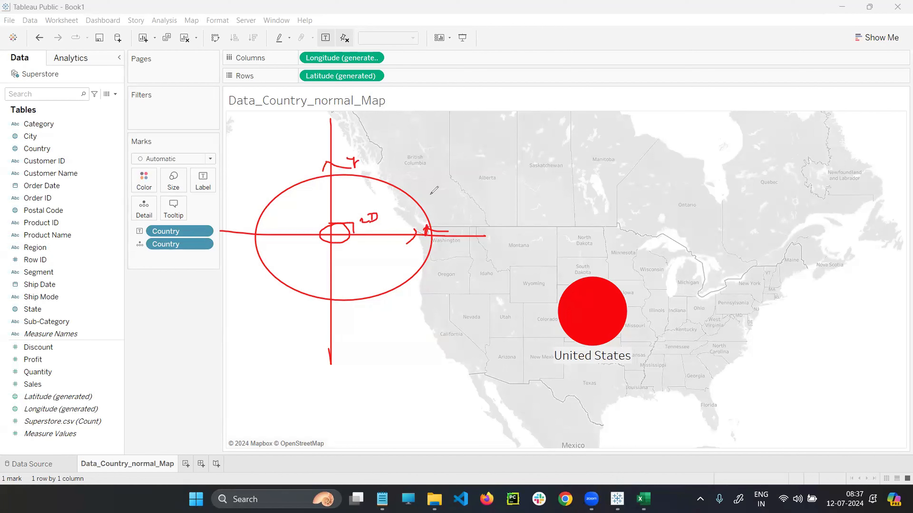
# Step: Sketch an x-y axis pair over the map's northeast, mark the Columns and Rows shelf names, and clear the annotations
pyautogui.moveTo(693, 65)
pyautogui.mouseDown()
pyautogui.moveTo(736, 176)
pyautogui.moveTo(848, 177)
pyautogui.moveTo(835, 189)
pyautogui.moveTo(874, 178)
pyautogui.mouseUp()
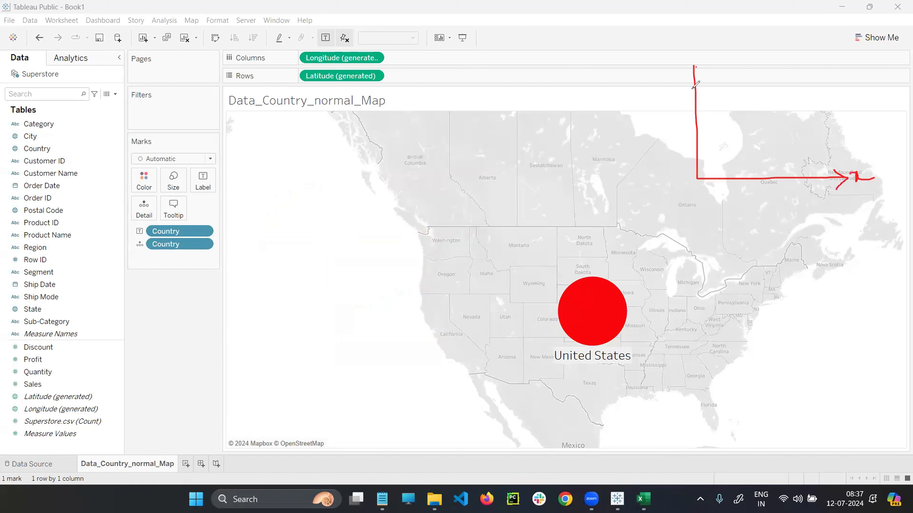
pyautogui.moveTo(692, 90); pyautogui.dragTo(694, 66)
pyautogui.moveTo(695, 68)
pyautogui.mouseDown()
pyautogui.moveTo(706, 82)
pyautogui.moveTo(717, 65)
pyautogui.moveTo(718, 87)
pyautogui.mouseUp()
pyautogui.moveTo(234, 63)
pyautogui.mouseDown()
pyautogui.moveTo(261, 64)
pyautogui.moveTo(259, 85)
pyautogui.moveTo(270, 86)
pyautogui.mouseUp()
pyautogui.press('Escape')
# Step: Switch to File Explorer and open the black-and-white portrait photo of the man in a cap from the Downloads folder
pyautogui.click(434, 500)
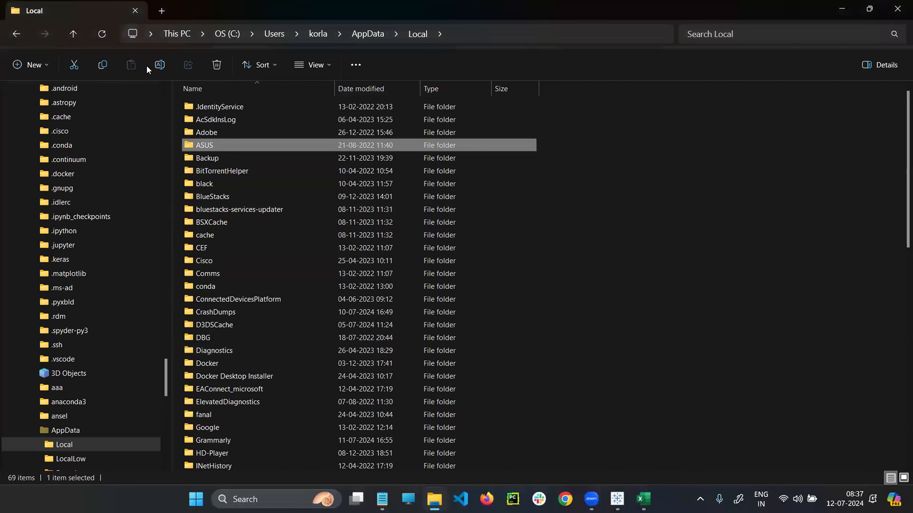
pyautogui.click(16, 34)
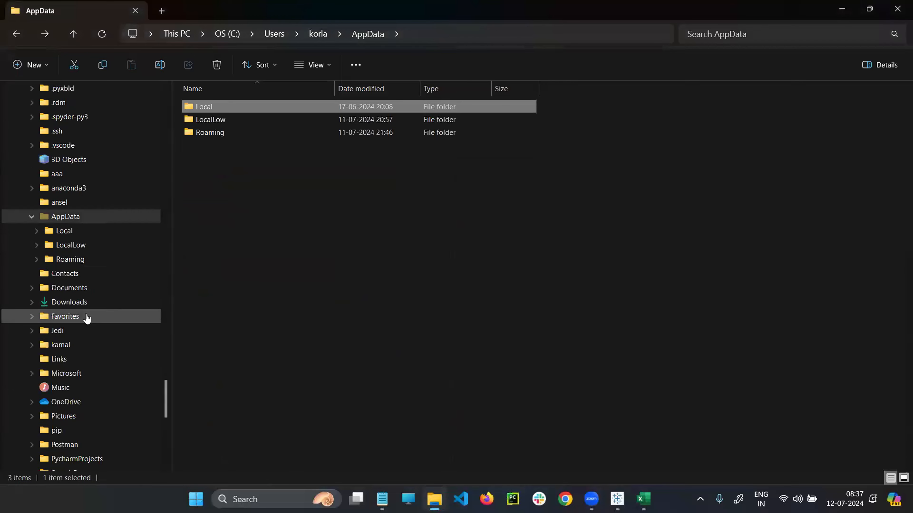
pyautogui.click(69, 302)
pyautogui.scroll(-15, 330, 330)
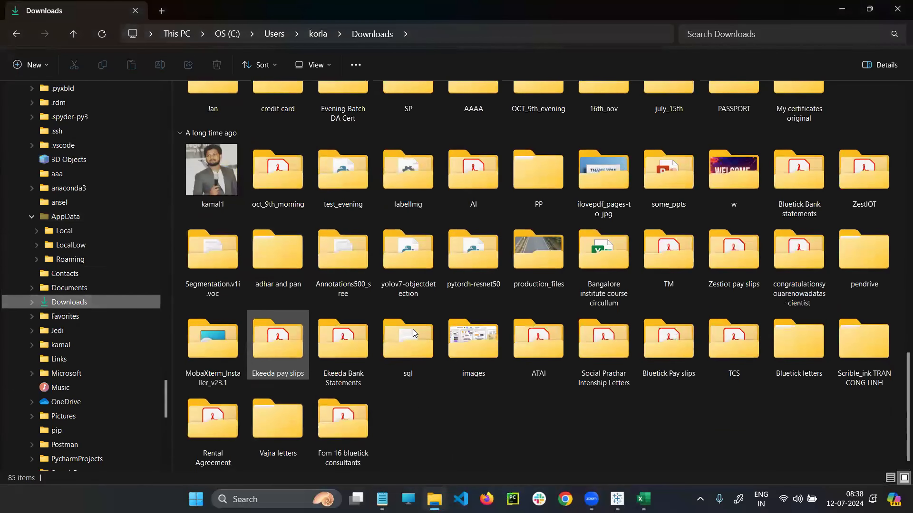
pyautogui.scroll(12, 466, 328)
pyautogui.scroll(-10, 491, 329)
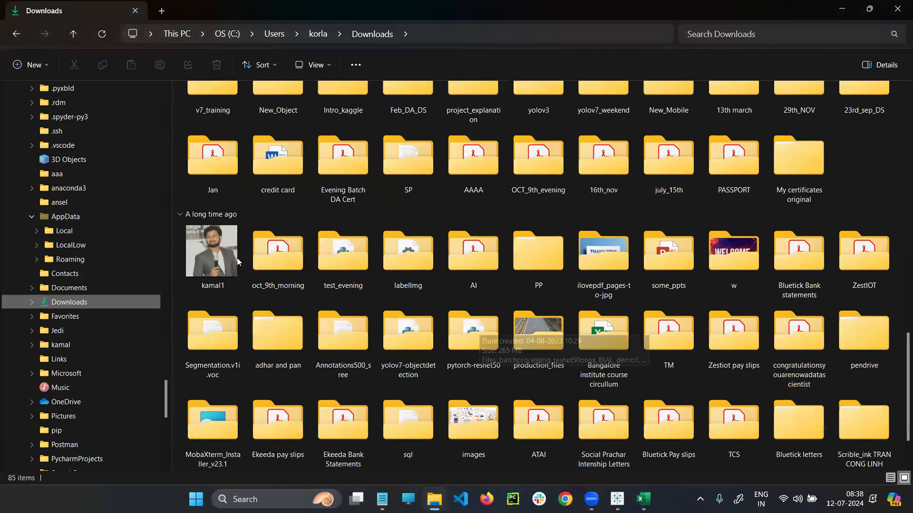
pyautogui.scroll(3, 237, 262)
pyautogui.click(276, 129)
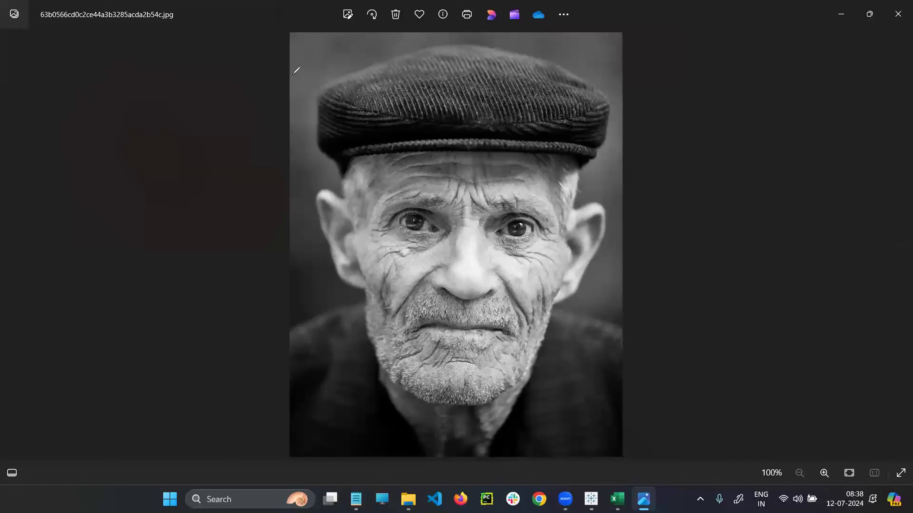
# Step: Draw a series of red horizontal annotation lines across the portrait from the cap down to the lower edge to illustrate rows
pyautogui.moveTo(292, 74); pyautogui.dragTo(587, 75)
pyautogui.moveTo(259, 113); pyautogui.dragTo(621, 112)
pyautogui.moveTo(257, 146); pyautogui.dragTo(691, 147)
pyautogui.moveTo(272, 194); pyautogui.dragTo(727, 194)
pyautogui.moveTo(309, 226); pyautogui.dragTo(635, 226)
pyautogui.moveTo(174, 250); pyautogui.dragTo(678, 263)
pyautogui.moveTo(277, 280); pyautogui.dragTo(726, 283)
pyautogui.moveTo(286, 315); pyautogui.dragTo(770, 318)
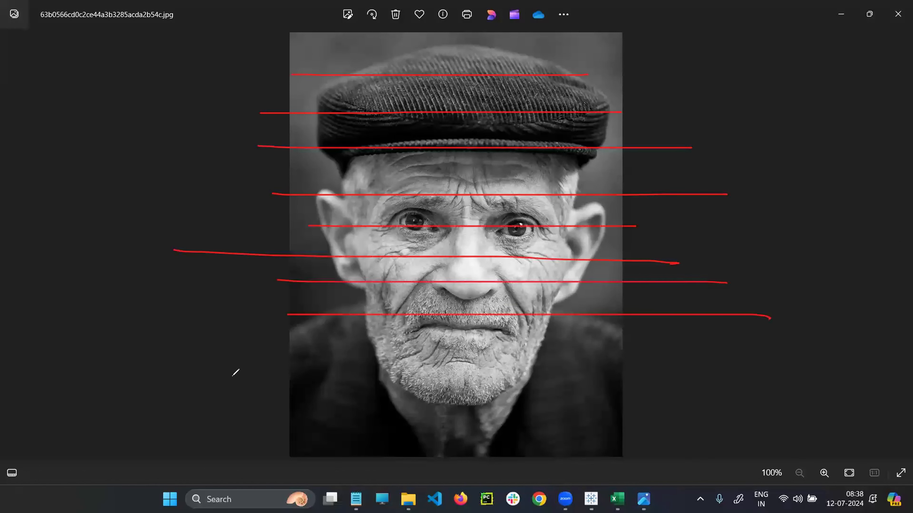
pyautogui.moveTo(272, 346); pyautogui.dragTo(696, 364)
pyautogui.moveTo(330, 386); pyautogui.dragTo(579, 393)
pyautogui.moveTo(396, 453); pyautogui.dragTo(642, 455)
pyautogui.moveTo(305, 461); pyautogui.dragTo(531, 465)
pyautogui.moveTo(308, 441)
pyautogui.mouseDown()
pyautogui.moveTo(389, 462)
pyautogui.moveTo(631, 475)
pyautogui.mouseUp()
pyautogui.moveTo(398, 487); pyautogui.dragTo(562, 488)
pyautogui.moveTo(266, 488); pyautogui.dragTo(553, 500)
pyautogui.moveTo(396, 435); pyautogui.dragTo(506, 434)
pyautogui.moveTo(304, 388); pyautogui.dragTo(534, 351)
pyautogui.moveTo(369, 278); pyautogui.dragTo(559, 264)
pyautogui.moveTo(385, 239); pyautogui.dragTo(512, 237)
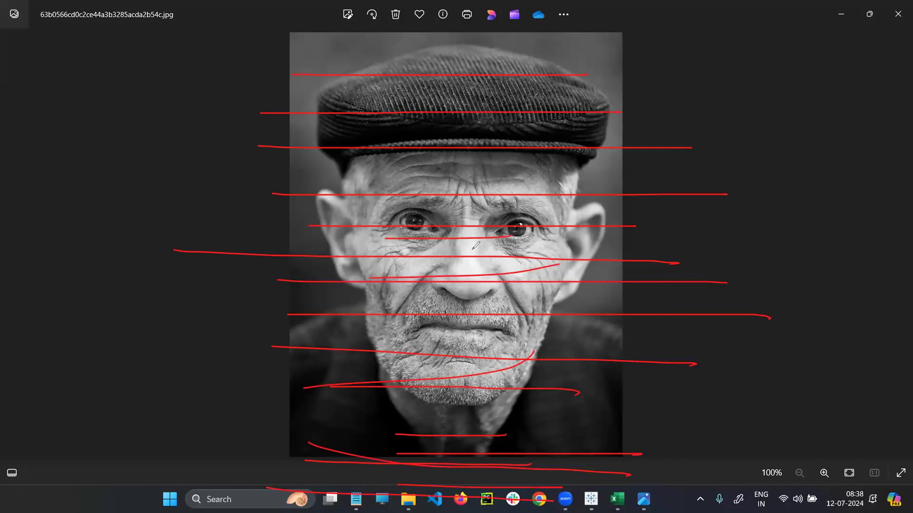
# Step: Draw a series of red vertical annotation lines across the portrait and the empty area beside it to illustrate columns
pyautogui.moveTo(320, 77); pyautogui.dragTo(322, 323)
pyautogui.moveTo(353, 104); pyautogui.dragTo(380, 262)
pyautogui.moveTo(407, 98); pyautogui.dragTo(430, 287)
pyautogui.moveTo(470, 97)
pyautogui.mouseDown()
pyautogui.moveTo(471, 248)
pyautogui.moveTo(485, 252)
pyautogui.mouseUp()
pyautogui.moveTo(528, 99); pyautogui.dragTo(545, 258)
pyautogui.moveTo(578, 106); pyautogui.dragTo(587, 253)
pyautogui.moveTo(625, 161); pyautogui.dragTo(653, 316)
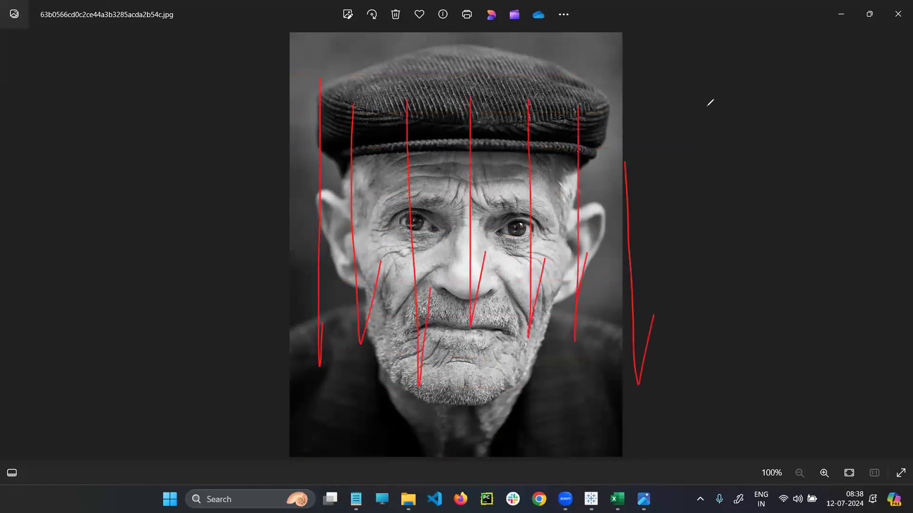
pyautogui.moveTo(707, 121); pyautogui.dragTo(730, 274)
pyautogui.moveTo(803, 149)
pyautogui.mouseDown()
pyautogui.moveTo(818, 269)
pyautogui.moveTo(823, 251)
pyautogui.mouseUp()
pyautogui.moveTo(874, 141); pyautogui.dragTo(879, 319)
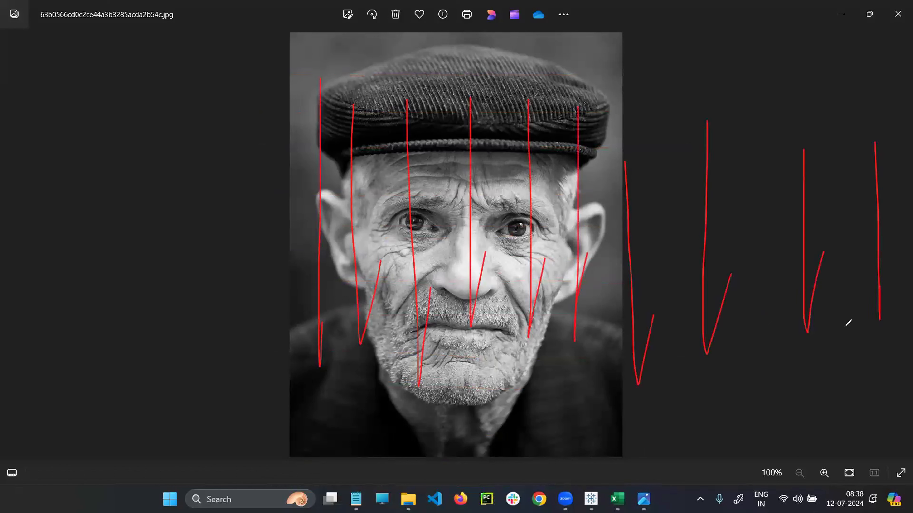
pyautogui.moveTo(853, 123); pyautogui.dragTo(832, 345)
pyautogui.moveTo(759, 147); pyautogui.dragTo(758, 276)
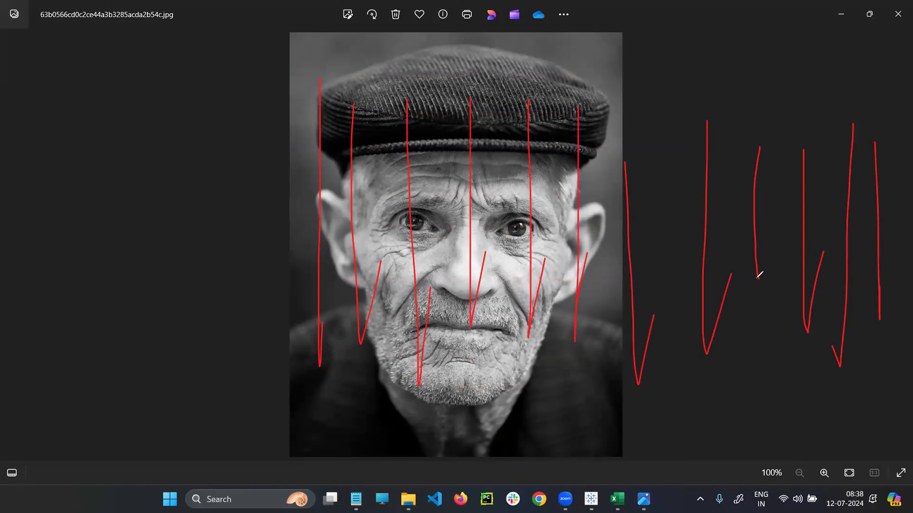
# Step: Switch back to Tableau Public and circle the Columns and Rows shelf icons in red
pyautogui.click(591, 498)
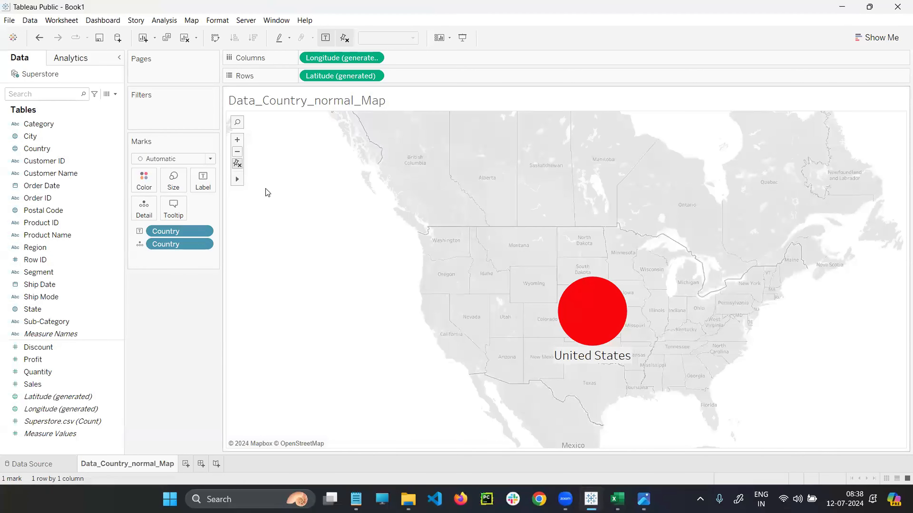
pyautogui.click(235, 79)
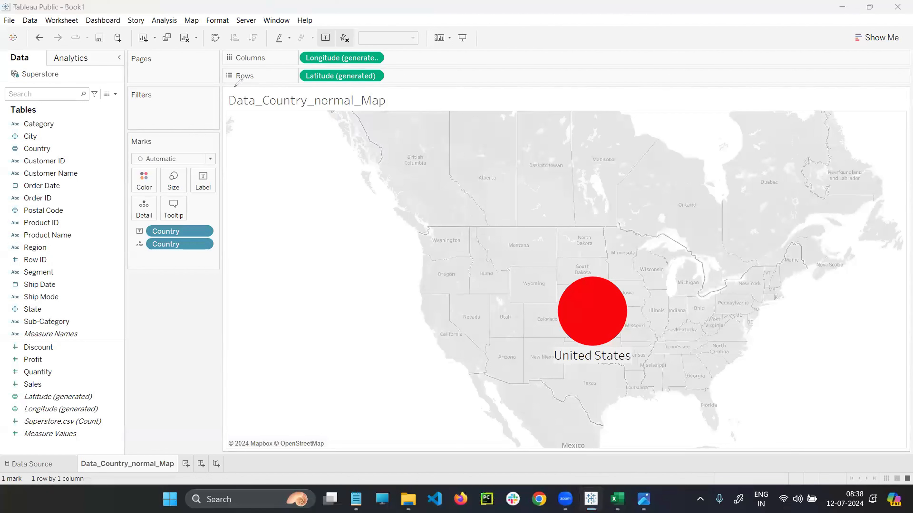
pyautogui.moveTo(240, 50)
pyautogui.mouseDown()
pyautogui.moveTo(222, 69)
pyautogui.moveTo(238, 58)
pyautogui.moveTo(235, 70)
pyautogui.mouseUp()
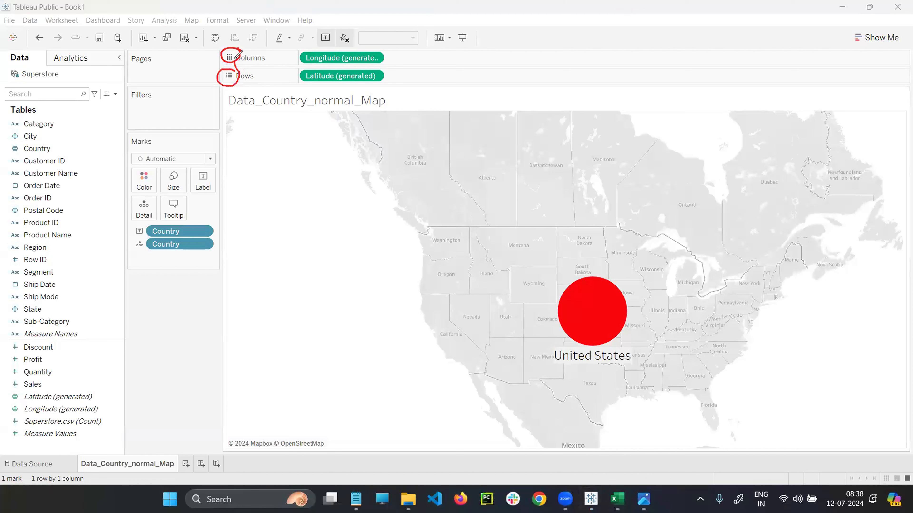
# Step: Draw a row of red vertical strokes across the northern part of the map to illustrate columns
pyautogui.moveTo(269, 111); pyautogui.dragTo(275, 179)
pyautogui.moveTo(293, 96)
pyautogui.mouseDown()
pyautogui.moveTo(299, 203)
pyautogui.moveTo(308, 190)
pyautogui.mouseUp()
pyautogui.moveTo(344, 113); pyautogui.dragTo(355, 202)
pyautogui.moveTo(394, 101); pyautogui.dragTo(412, 198)
pyautogui.moveTo(445, 125); pyautogui.dragTo(459, 184)
pyautogui.moveTo(492, 97); pyautogui.dragTo(505, 193)
pyautogui.moveTo(557, 120); pyautogui.dragTo(574, 183)
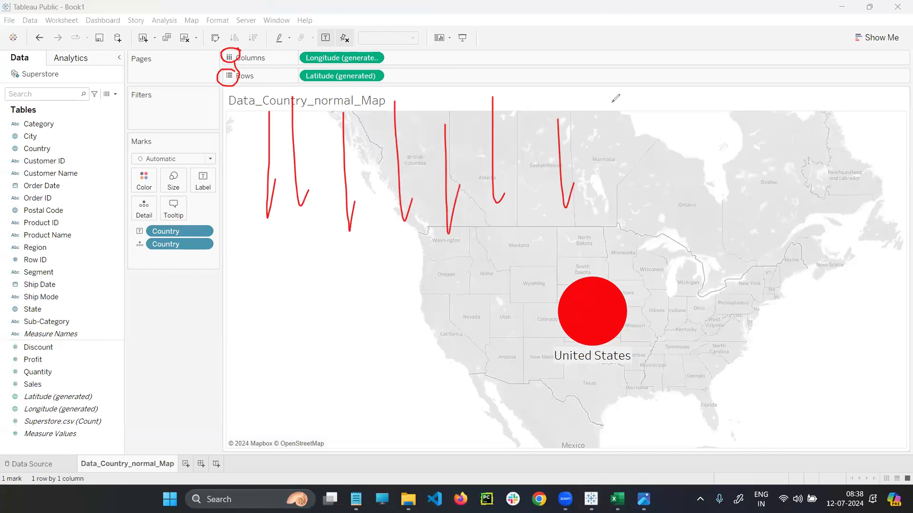
pyautogui.moveTo(611, 95); pyautogui.dragTo(617, 166)
pyautogui.moveTo(661, 95); pyautogui.dragTo(662, 153)
pyautogui.moveTo(682, 65); pyautogui.dragTo(687, 151)
# Step: Draw red horizontal strokes across the map to illustrate rows, and clear all annotations
pyautogui.moveTo(250, 134); pyautogui.dragTo(669, 121)
pyautogui.moveTo(669, 121); pyautogui.dragTo(612, 131)
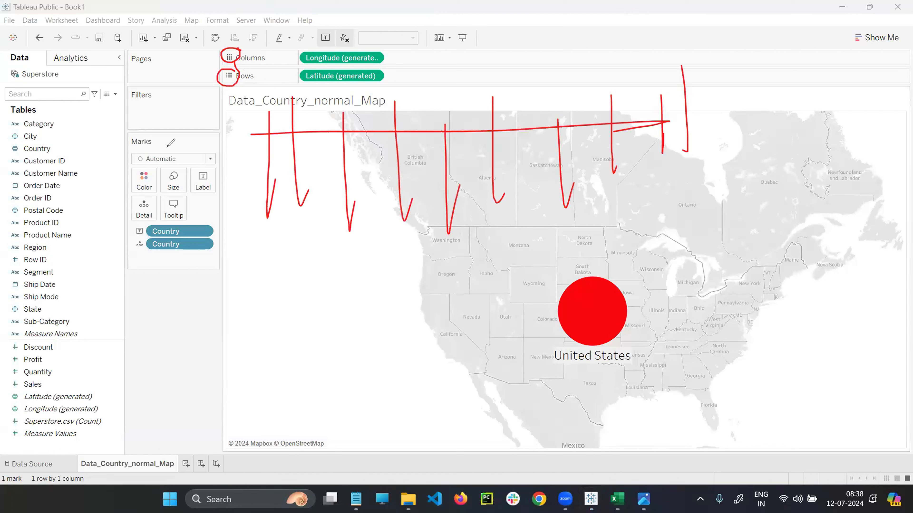
pyautogui.moveTo(261, 150); pyautogui.dragTo(638, 149)
pyautogui.moveTo(637, 149); pyautogui.dragTo(615, 158)
pyautogui.moveTo(494, 206); pyautogui.dragTo(727, 206)
pyautogui.moveTo(276, 208); pyautogui.dragTo(678, 226)
pyautogui.moveTo(371, 233); pyautogui.dragTo(515, 272)
pyautogui.moveTo(293, 316); pyautogui.dragTo(524, 318)
pyautogui.moveTo(290, 305); pyautogui.dragTo(642, 295)
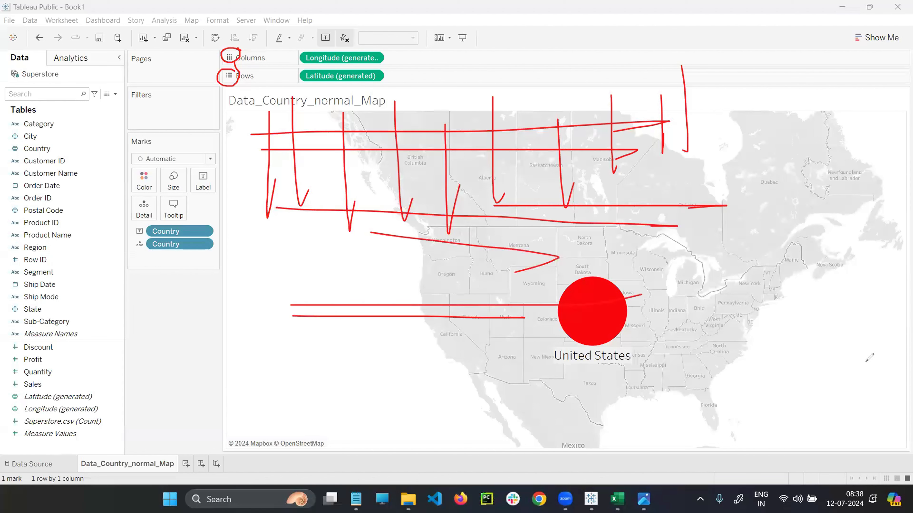
pyautogui.press('Escape')
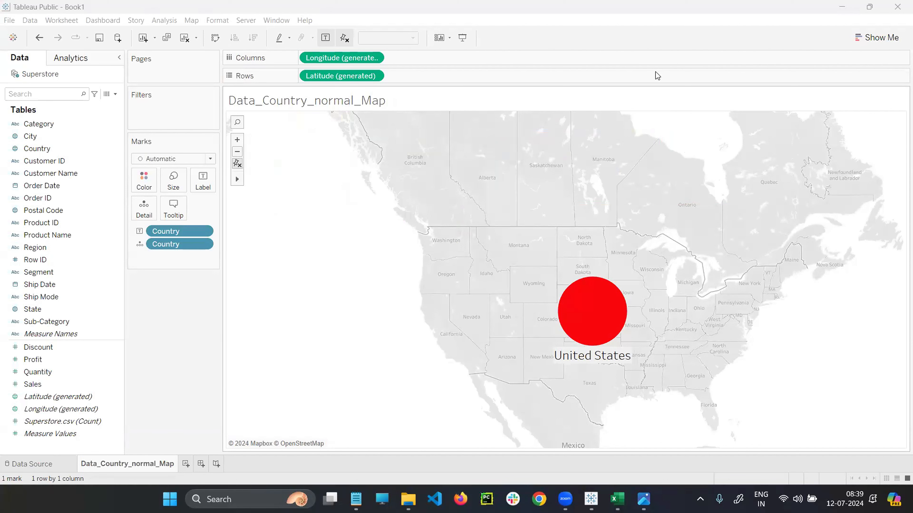
# Step: Add a new worksheet, review the Data_Country_normal_Map sheet once more, and return to the empty sheet
pyautogui.click(186, 463)
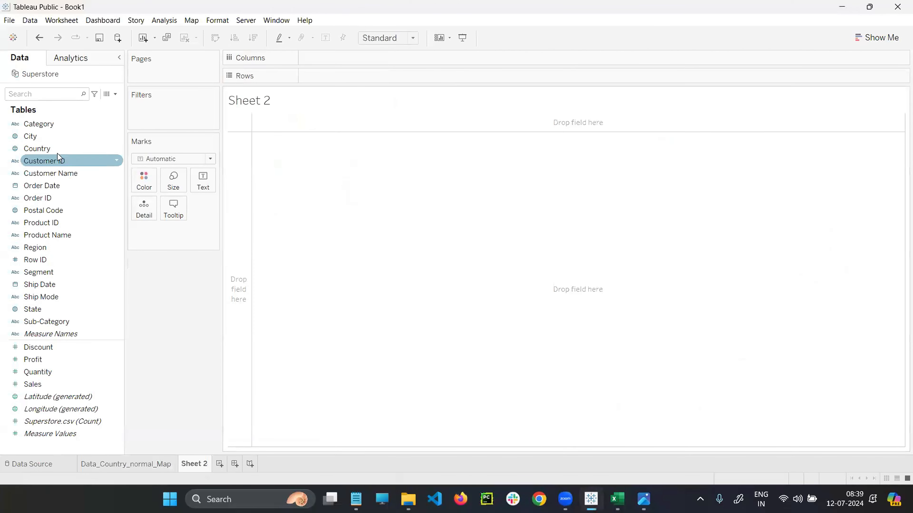
pyautogui.click(136, 464)
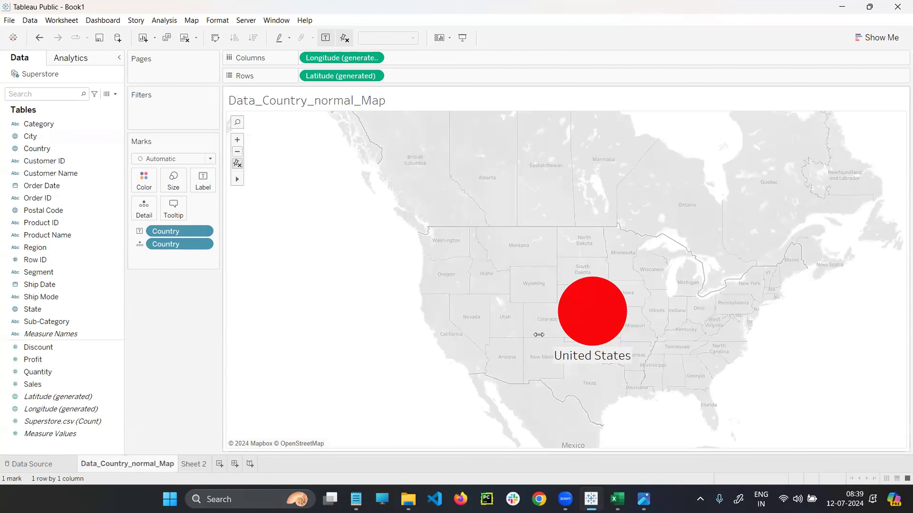
pyautogui.moveTo(567, 320)
pyautogui.click(195, 464)
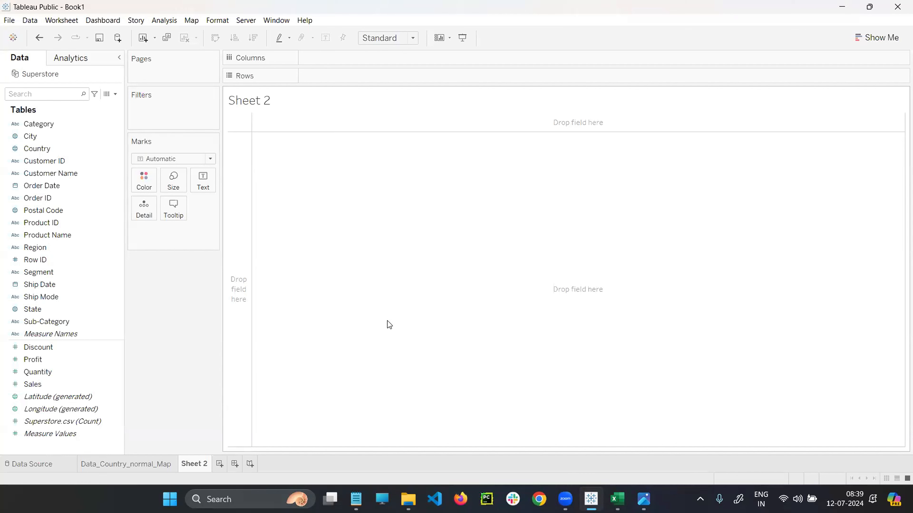
# Step: Examine the State column in the Superstore data source, boxing its Kentucky, California and Florida values, and clear the annotations
pyautogui.click(42, 464)
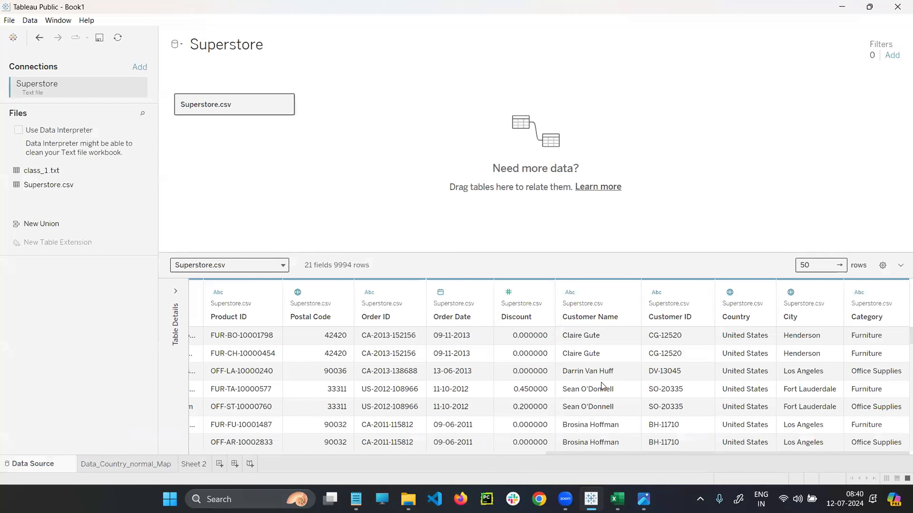
pyautogui.scroll(-3, 607, 377)
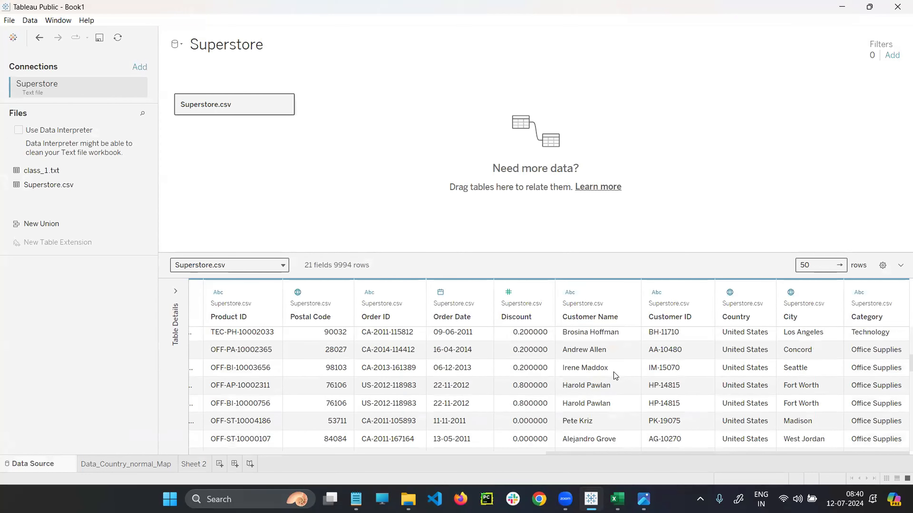
pyautogui.scroll(3, 615, 375)
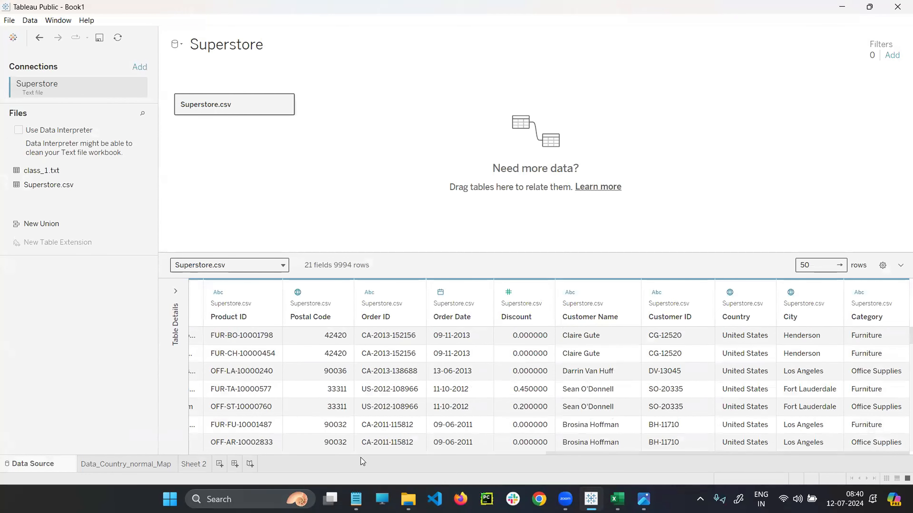
pyautogui.click(341, 453)
pyautogui.moveTo(401, 453); pyautogui.dragTo(362, 453)
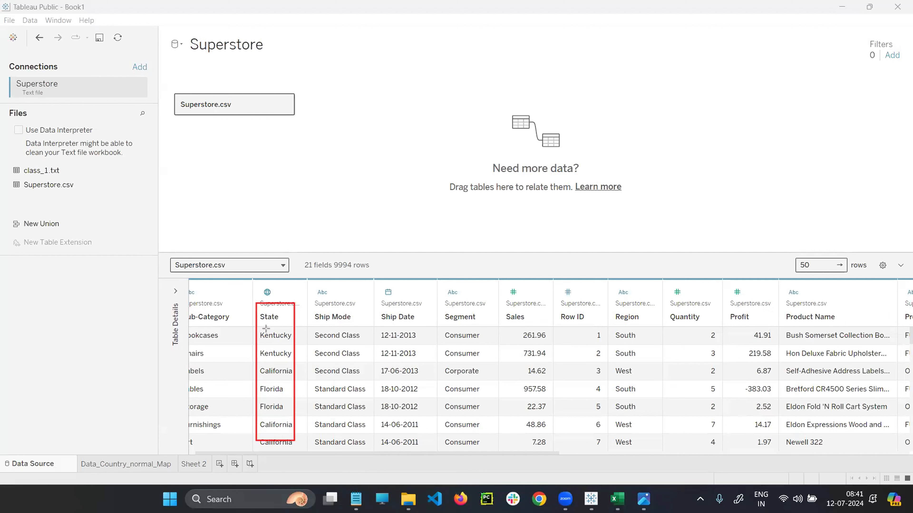
pyautogui.moveTo(255, 329)
pyautogui.mouseDown()
pyautogui.moveTo(306, 342)
pyautogui.moveTo(265, 358)
pyautogui.moveTo(306, 362)
pyautogui.mouseUp()
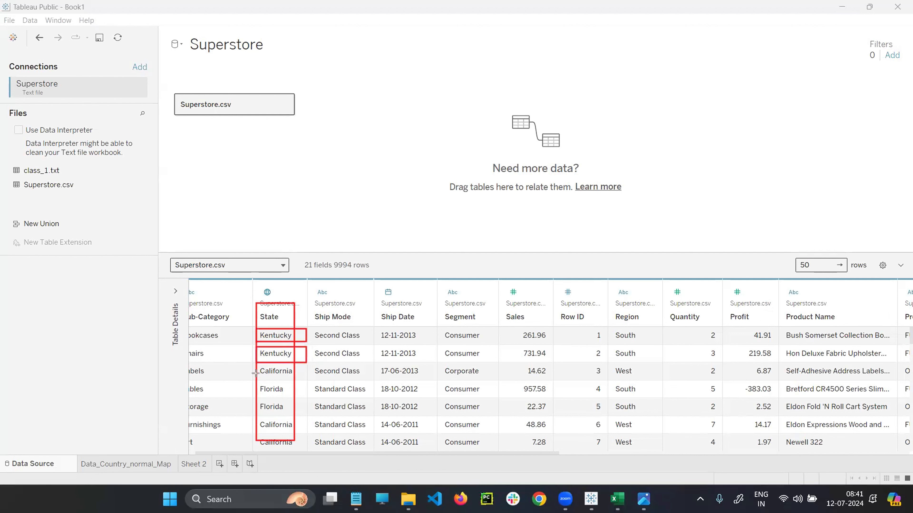
pyautogui.moveTo(253, 374)
pyautogui.mouseDown()
pyautogui.moveTo(306, 378)
pyautogui.moveTo(287, 401)
pyautogui.moveTo(315, 416)
pyautogui.mouseUp()
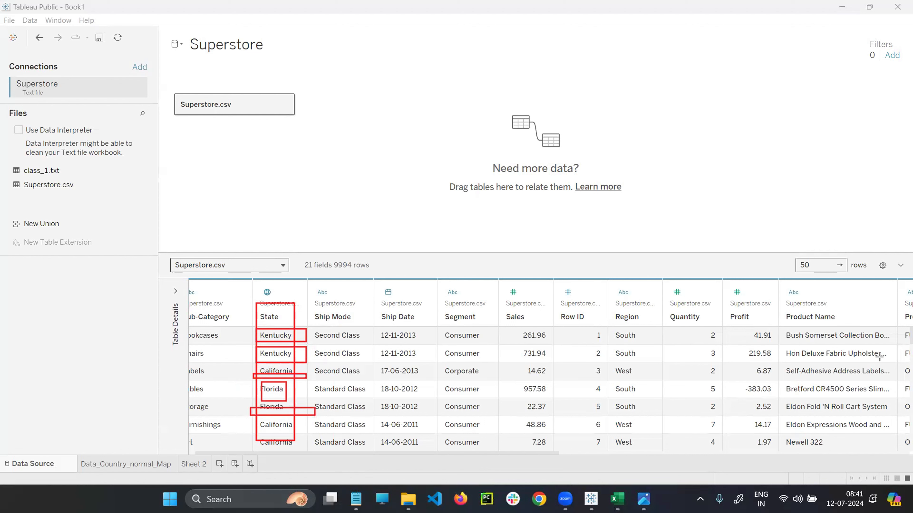
pyautogui.press('e')
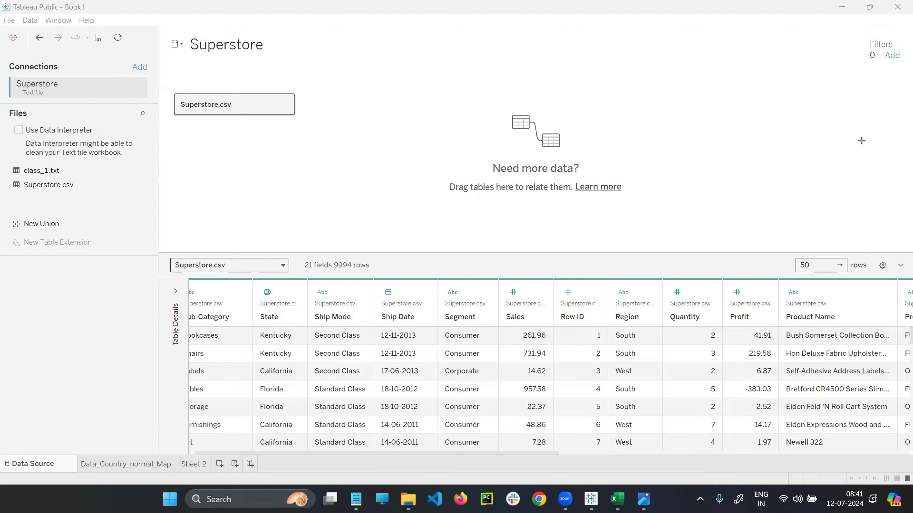
# Step: Rename the empty worksheet Sheet 2 as states_NM
pyautogui.click(187, 465)
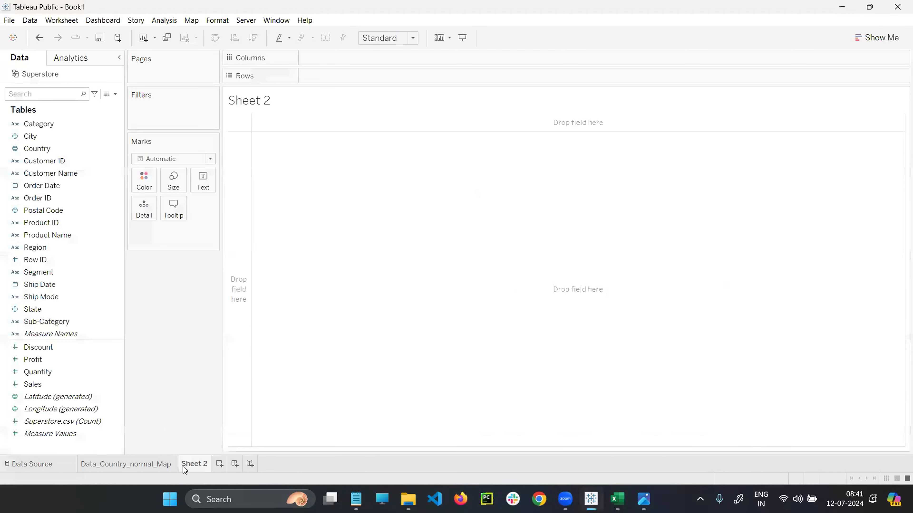
pyautogui.rightClick(194, 467)
pyautogui.click(188, 468)
pyautogui.rightClick(191, 467)
pyautogui.click(221, 353)
pyautogui.write('states_NM')
pyautogui.press('Return')
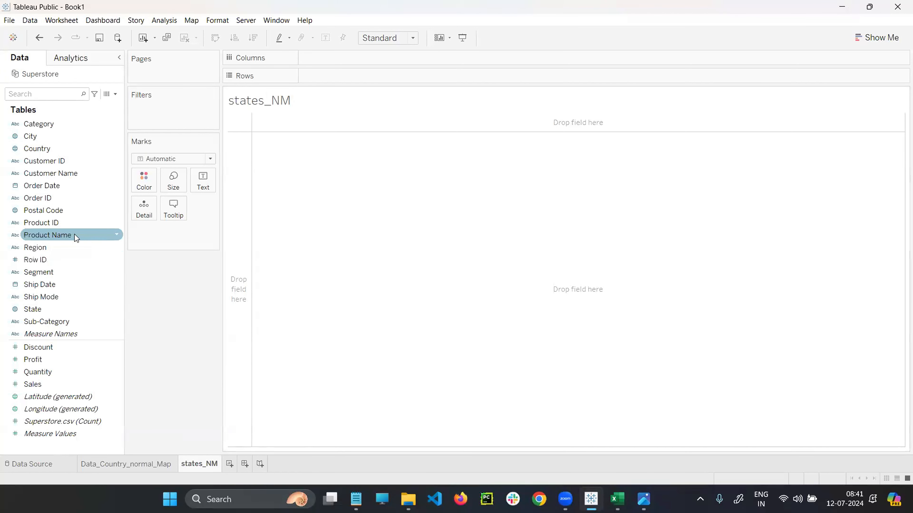
# Step: Place the State field in the empty view of states_NM to generate a map
pyautogui.click(45, 308)
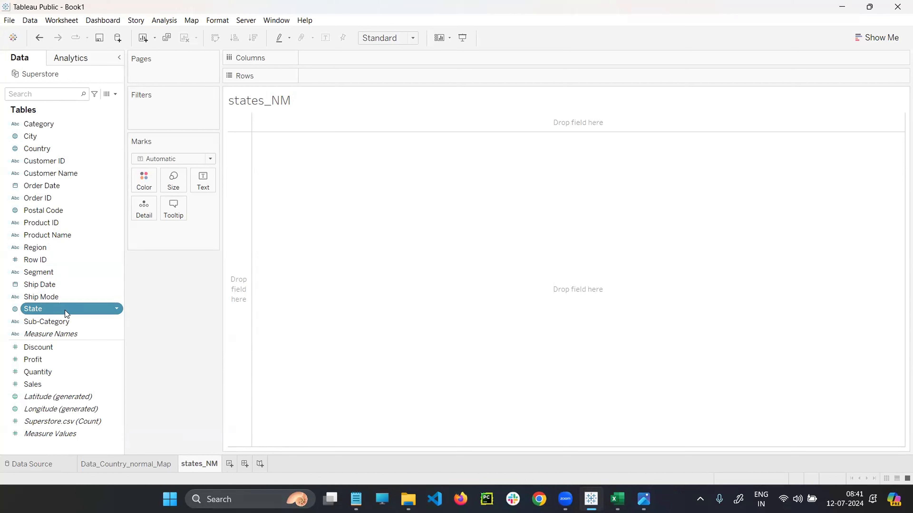
pyautogui.click(118, 310)
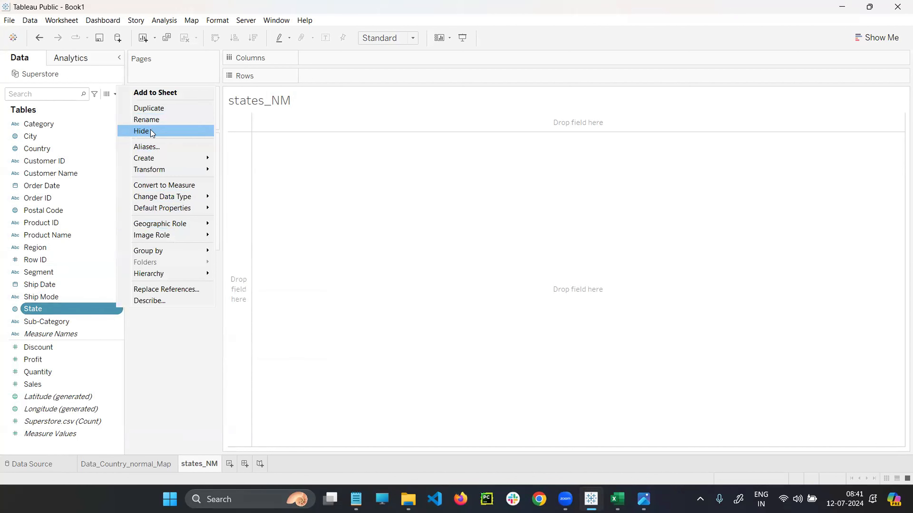
pyautogui.moveTo(164, 159)
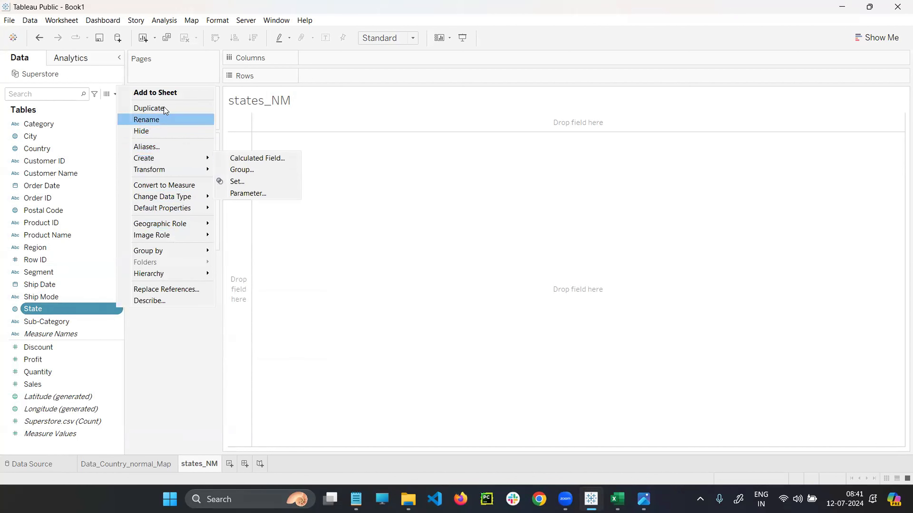
pyautogui.click(119, 324)
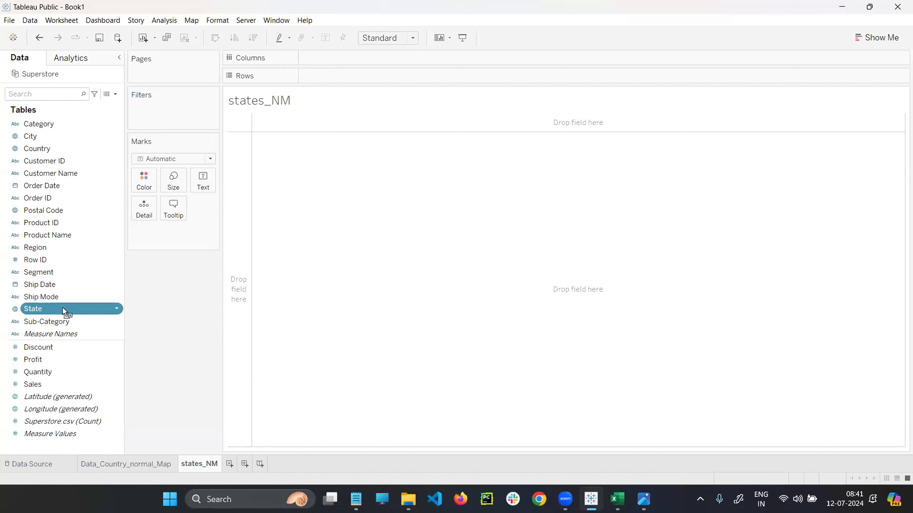
pyautogui.moveTo(28, 315); pyautogui.dragTo(433, 297)
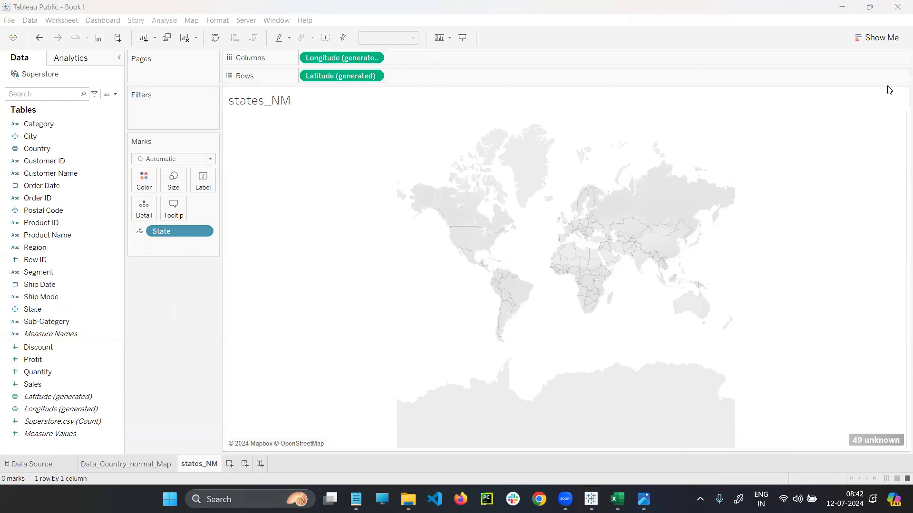
# Step: Remove State from the marks and the generated Latitude and Longitude fields from rows and columns
pyautogui.click(208, 231)
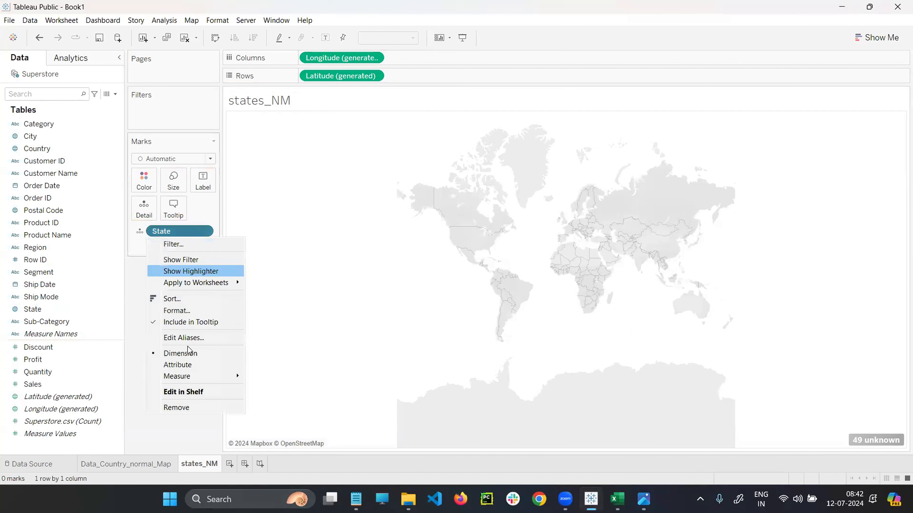
pyautogui.click(184, 407)
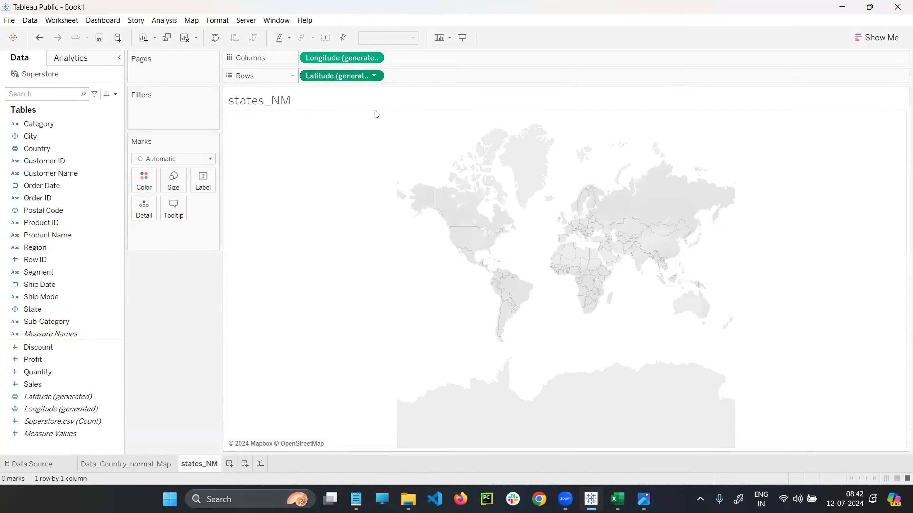
pyautogui.click(373, 75)
pyautogui.click(335, 175)
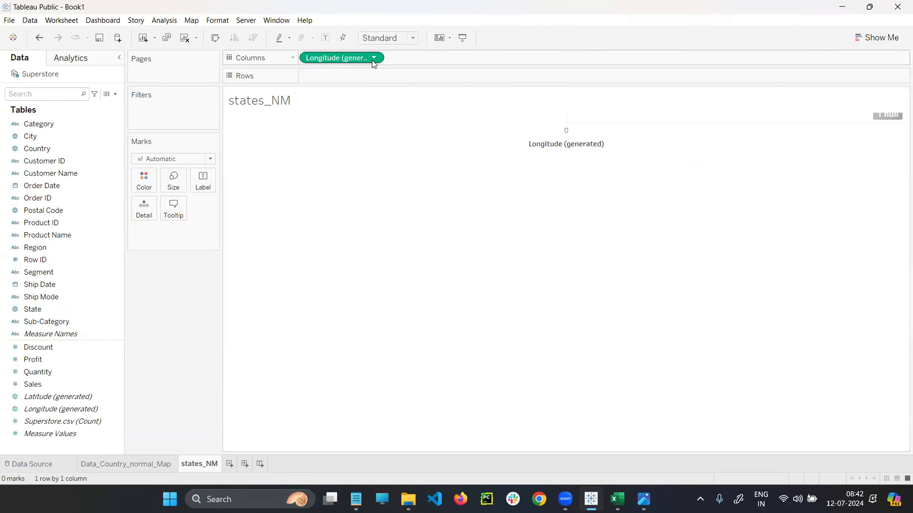
pyautogui.click(374, 58)
pyautogui.click(338, 168)
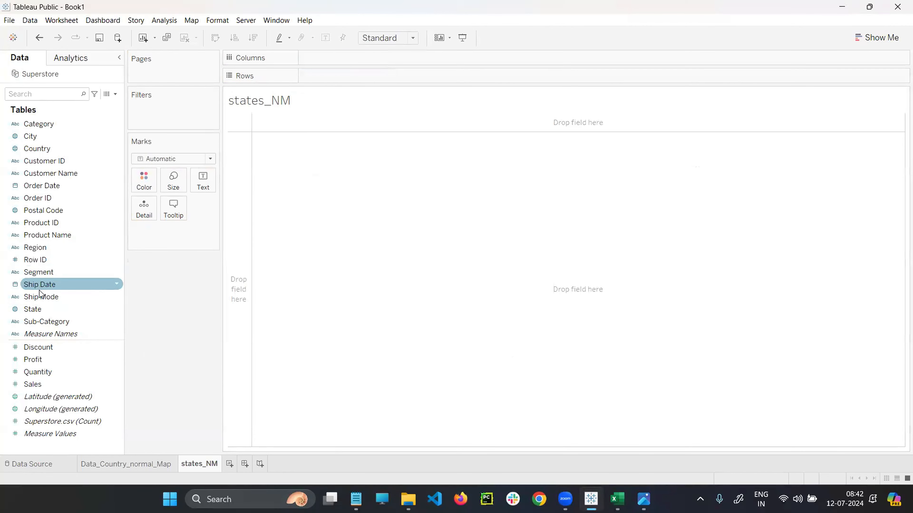
# Step: Place State in the empty view again, and compare with the Data_Country_normal_Map sheet before returning to states_NM
pyautogui.click(38, 311)
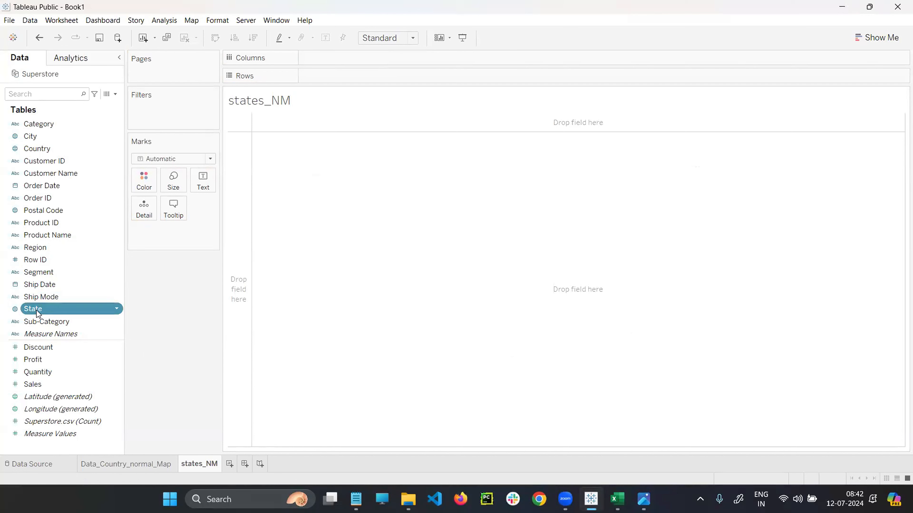
pyautogui.moveTo(36, 311); pyautogui.dragTo(529, 289)
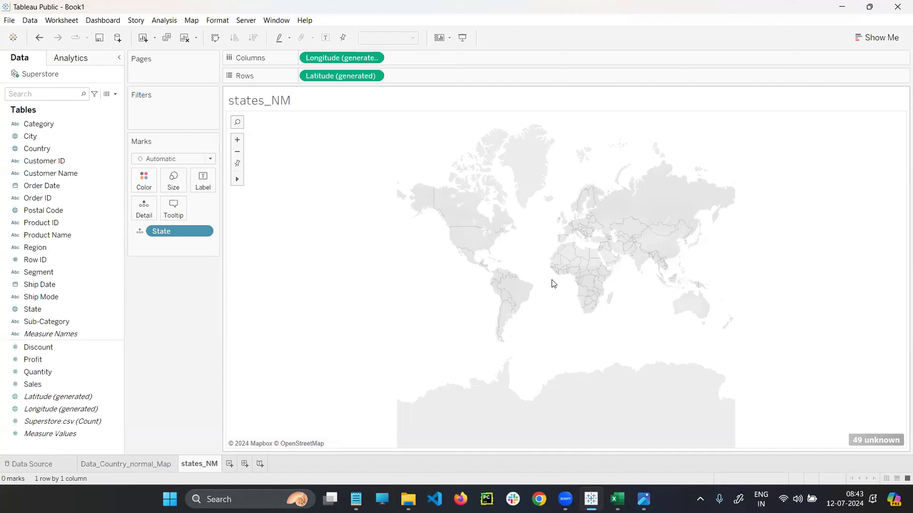
pyautogui.click(127, 464)
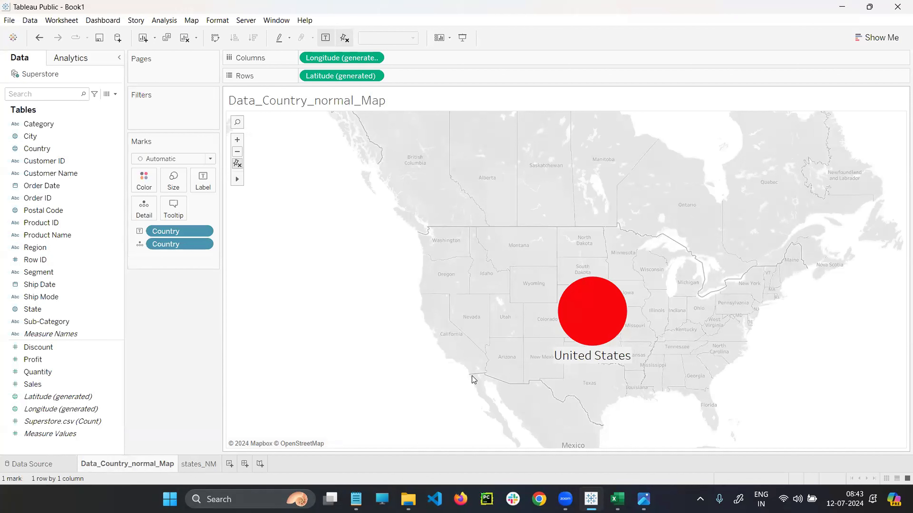
pyautogui.click(194, 463)
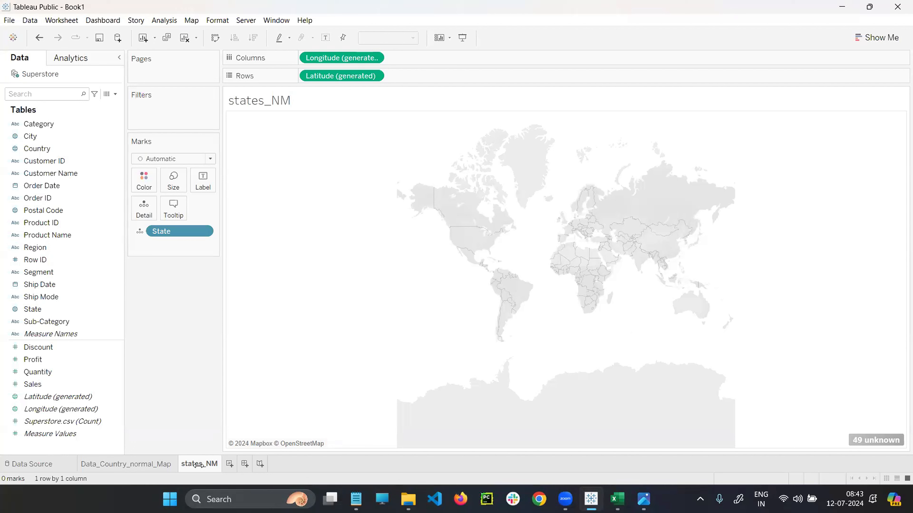
# Step: Draw red boxes around the State field, the map area and the unknown-locations indicator
pyautogui.click(462, 101)
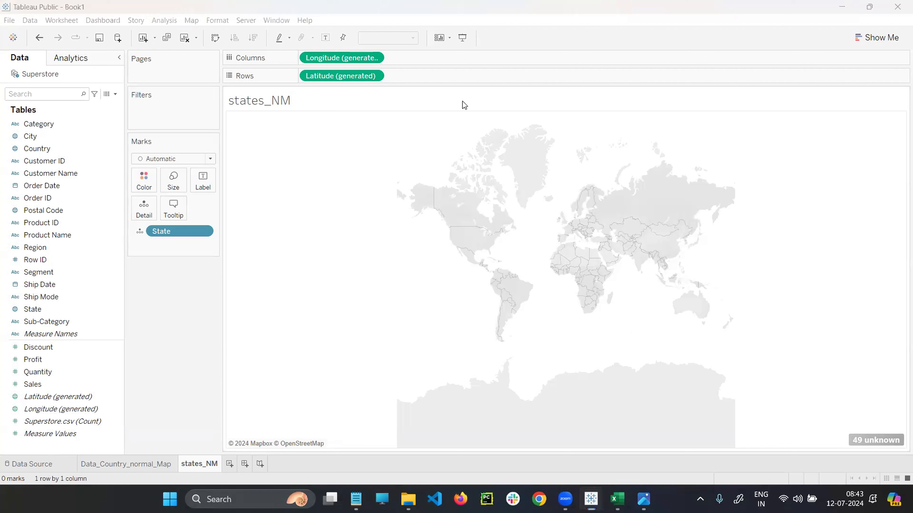
pyautogui.moveTo(10, 302); pyautogui.dragTo(54, 317)
pyautogui.moveTo(452, 197); pyautogui.dragTo(703, 330)
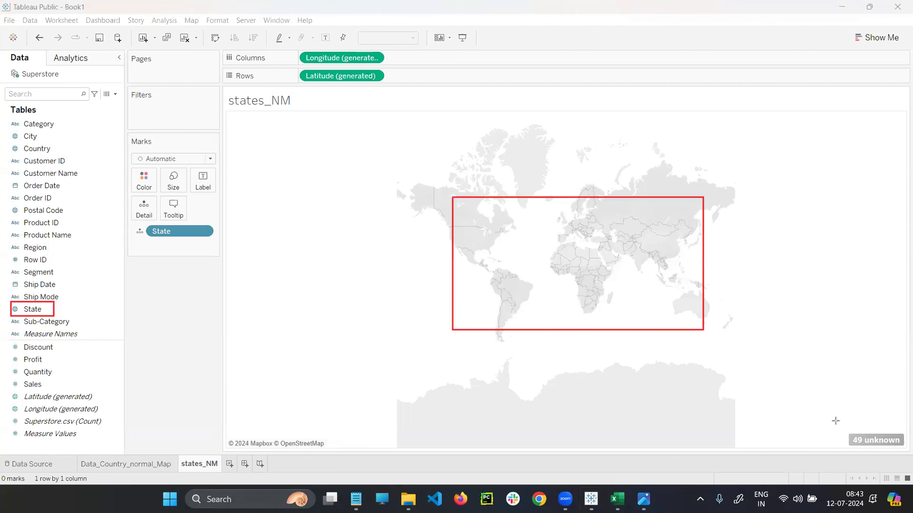
pyautogui.moveTo(835, 421); pyautogui.dragTo(905, 454)
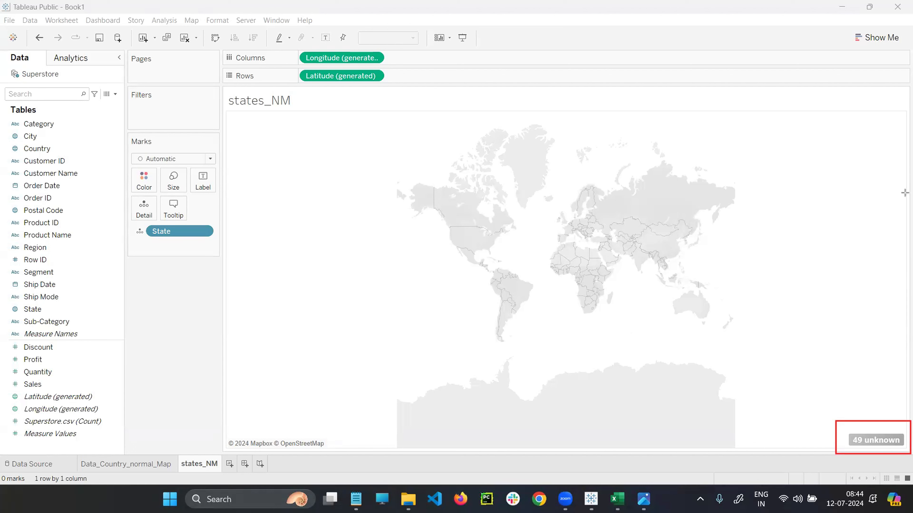
# Step: Edit the unknown State locations, setting the fixed Country/Region to United States, and apply the change
pyautogui.click(869, 436)
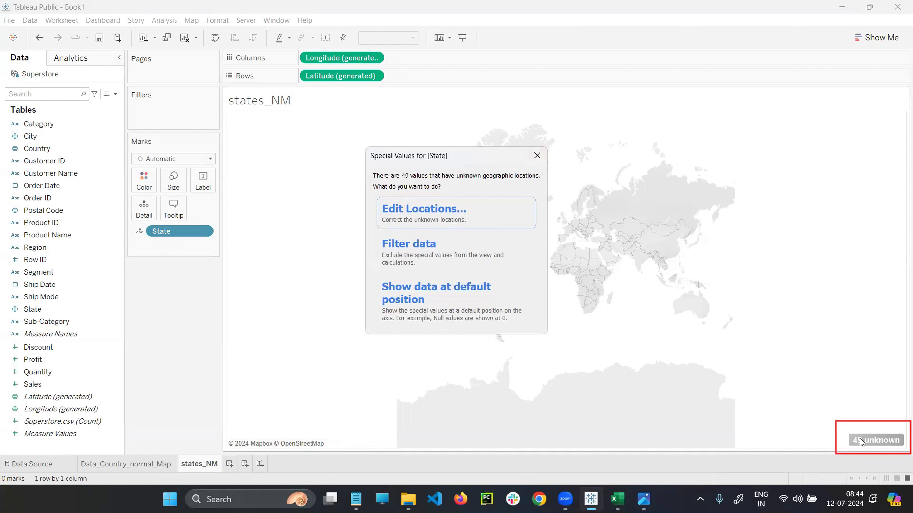
pyautogui.click(430, 216)
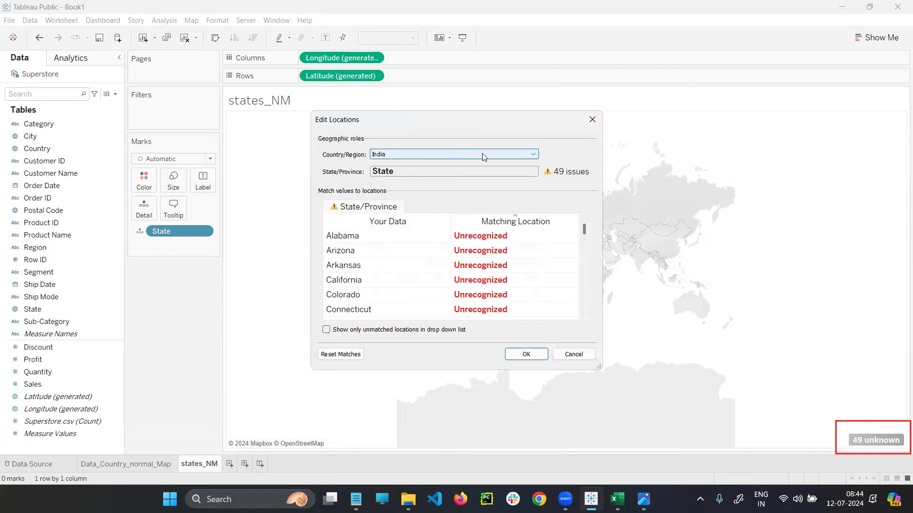
pyautogui.click(483, 154)
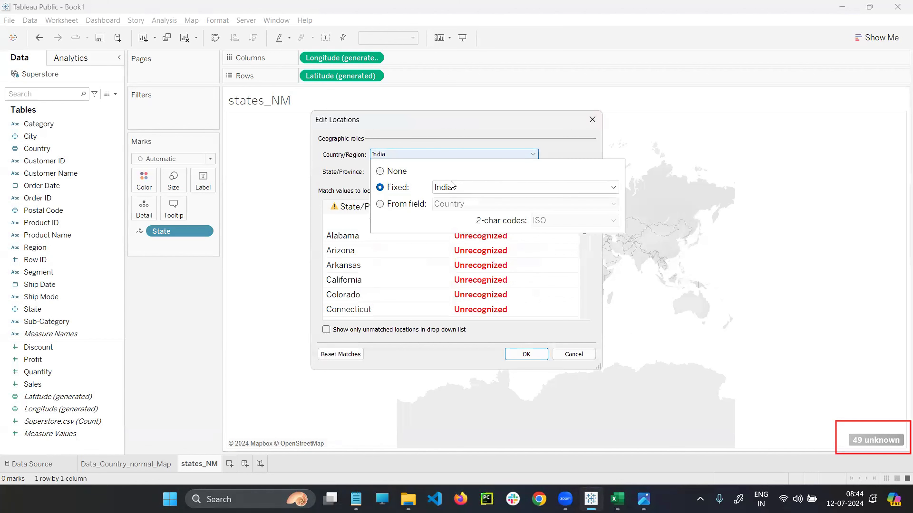
pyautogui.click(467, 190)
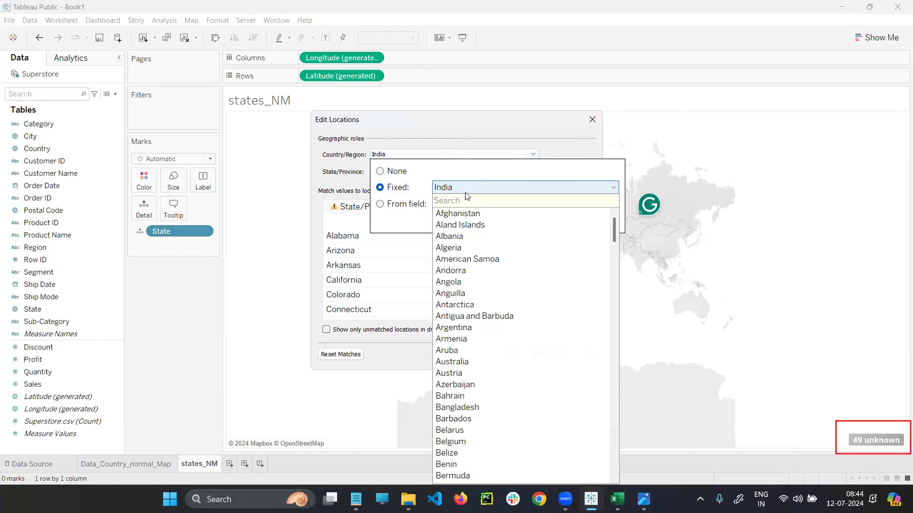
pyautogui.write('united')
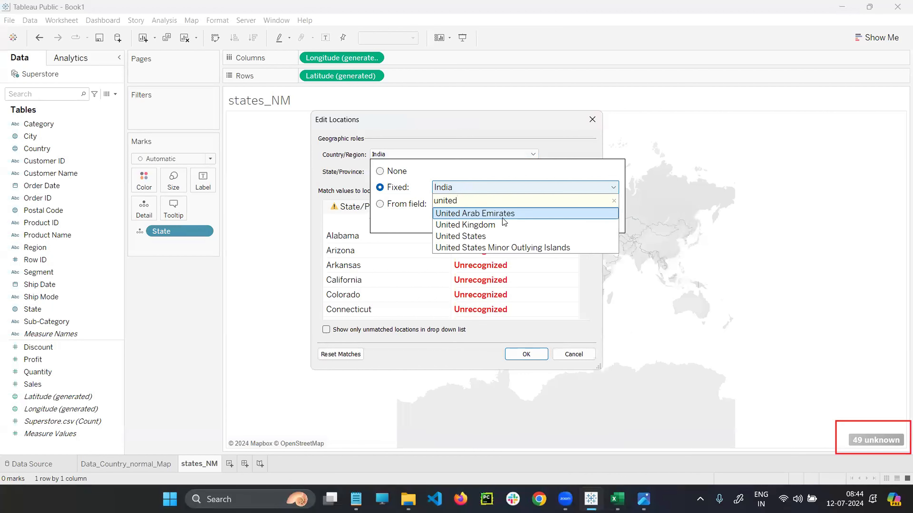
pyautogui.click(481, 236)
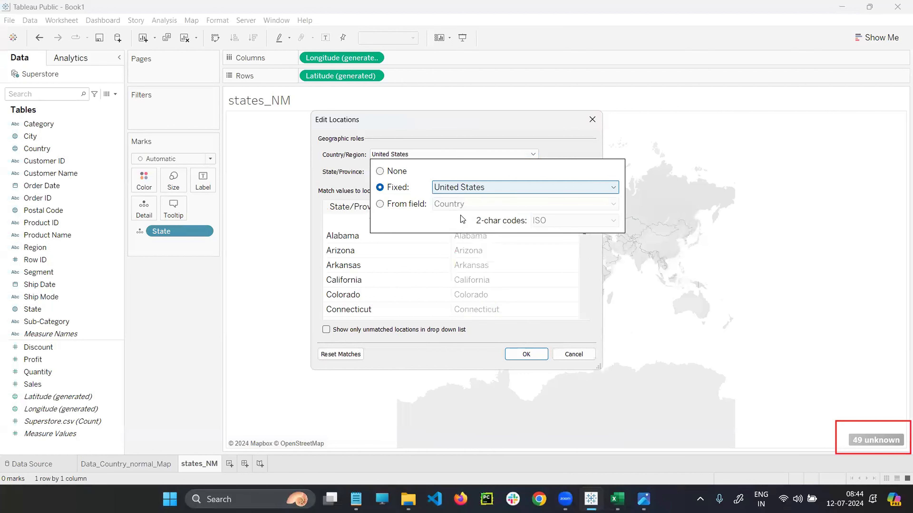
pyautogui.click(525, 354)
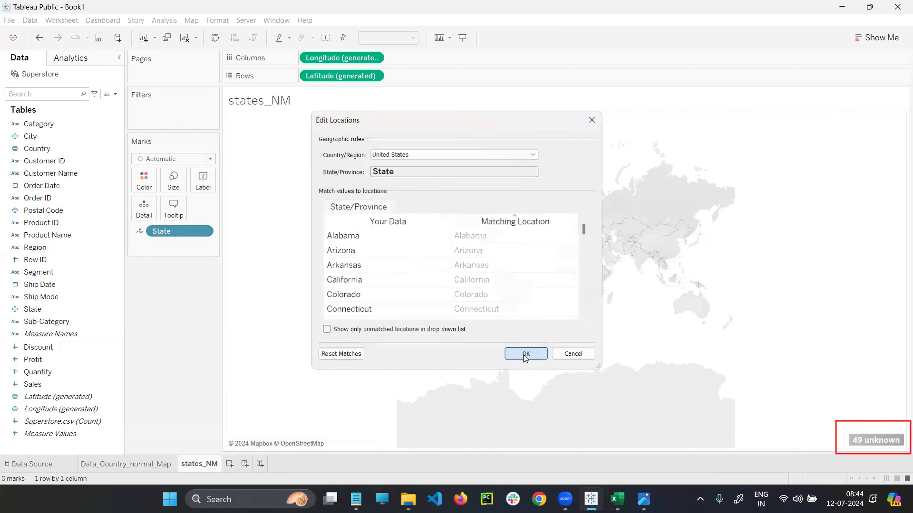
pyautogui.click(526, 354)
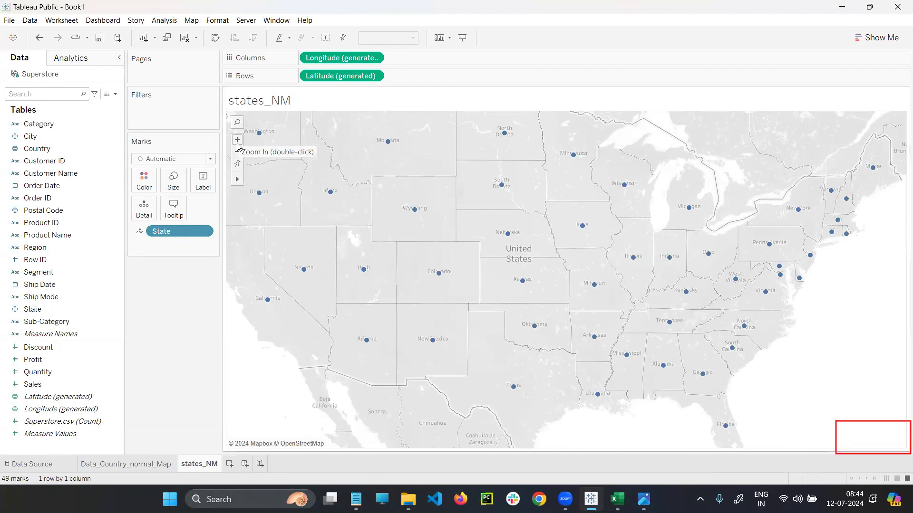
# Step: Examine the plotted state points, boxing Washington and Nevada in red, and clear the annotations
pyautogui.click(238, 151)
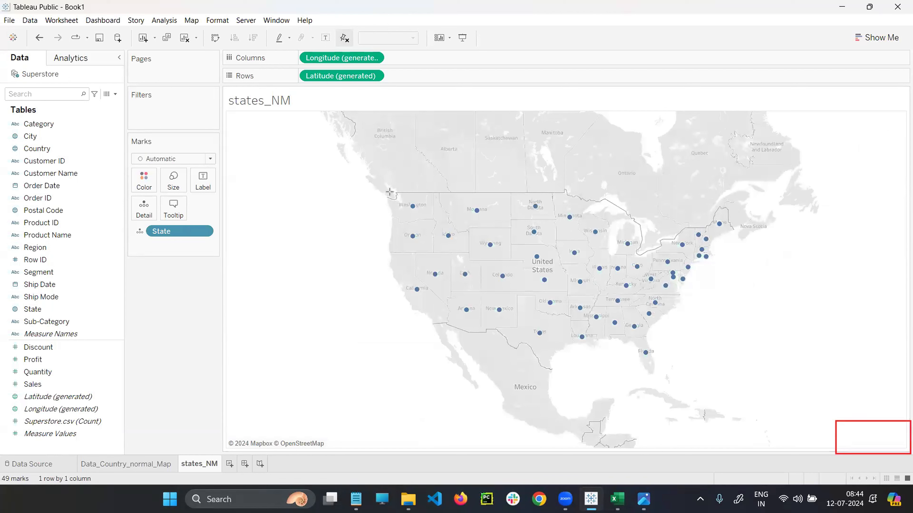
pyautogui.moveTo(385, 190); pyautogui.dragTo(438, 223)
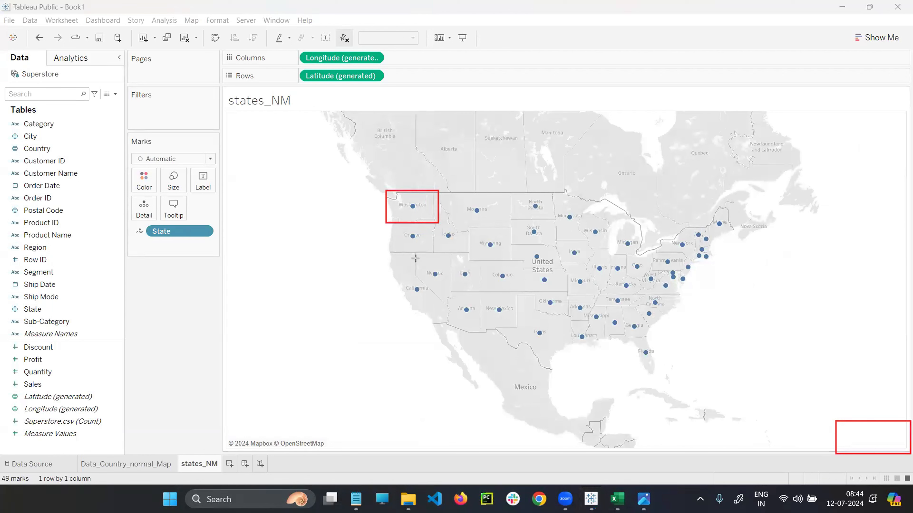
pyautogui.moveTo(416, 254); pyautogui.dragTo(453, 302)
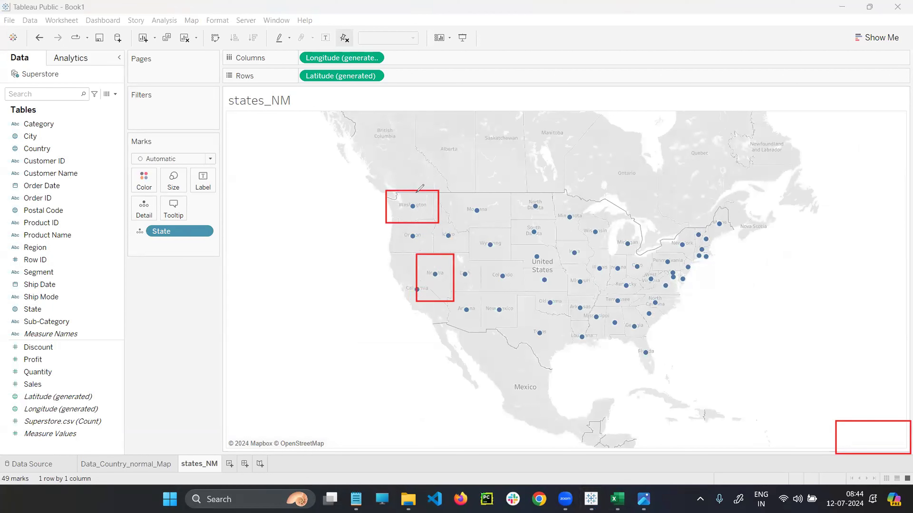
pyautogui.moveTo(412, 193)
pyautogui.mouseDown()
pyautogui.moveTo(413, 224)
pyautogui.moveTo(439, 210)
pyautogui.moveTo(413, 208)
pyautogui.mouseUp()
pyautogui.click(901, 346)
# Step: Empty the states_NM sheet by removing State, Longitude (generated) and Latitude (generated)
pyautogui.click(198, 235)
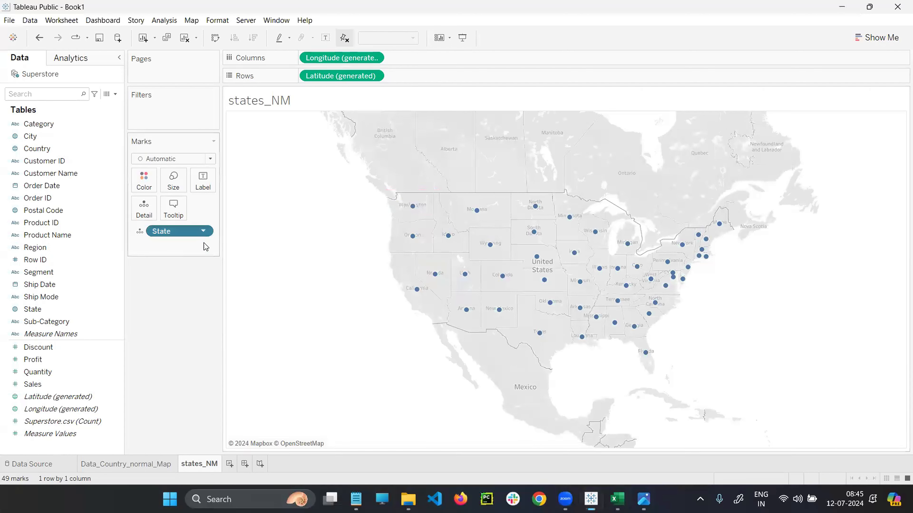
pyautogui.rightClick(158, 233)
pyautogui.click(176, 408)
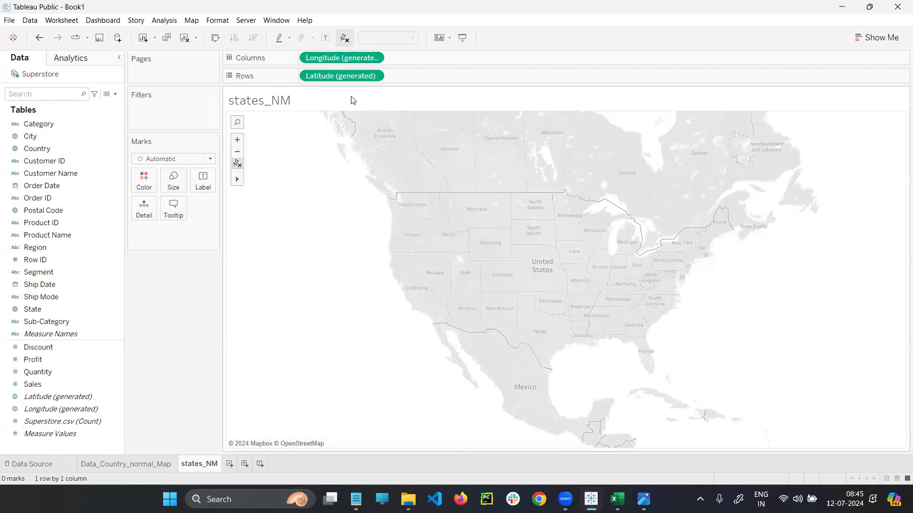
pyautogui.click(375, 62)
pyautogui.click(348, 159)
pyautogui.click(375, 75)
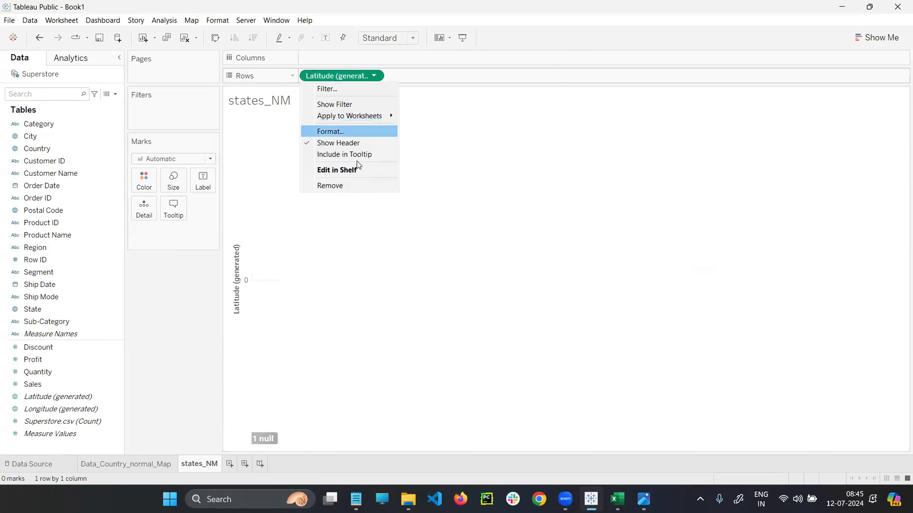
pyautogui.click(346, 186)
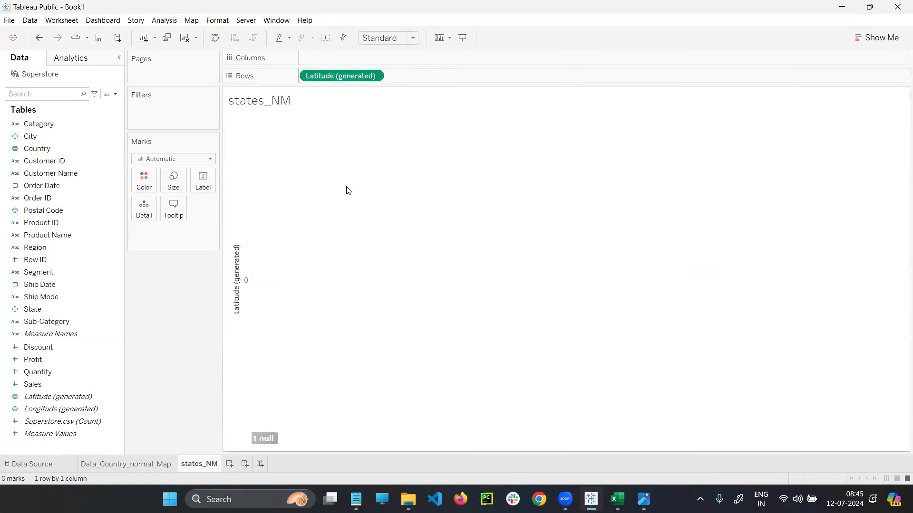
# Step: Place State on the Text mark to list the state names, and remove it from the marks again
pyautogui.click(33, 312)
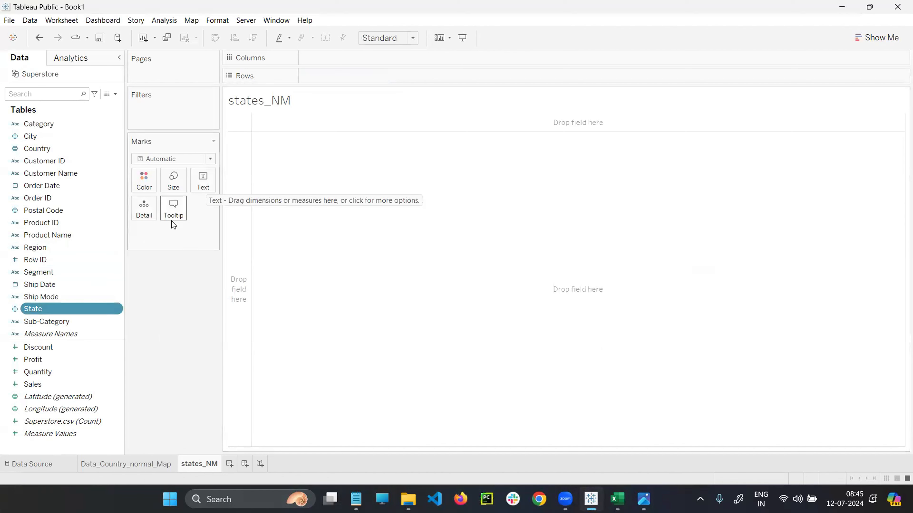
pyautogui.moveTo(32, 309); pyautogui.dragTo(200, 179)
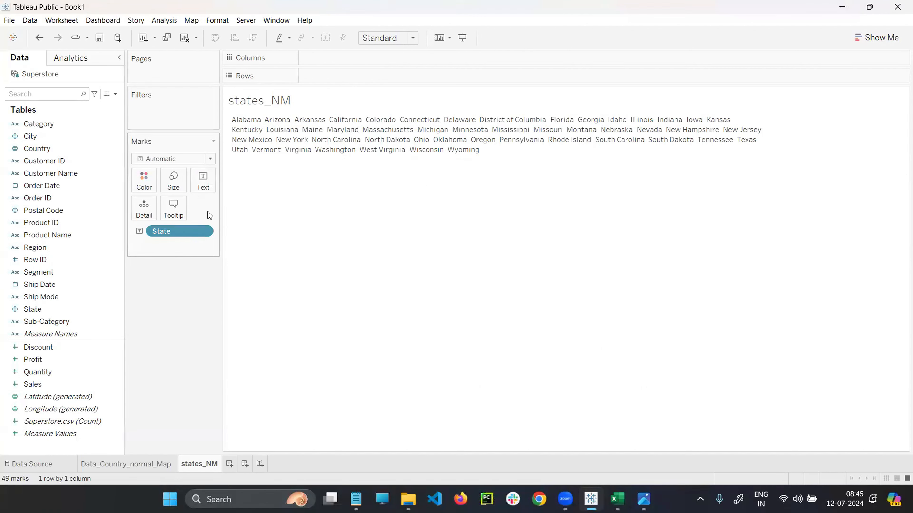
pyautogui.click(203, 231)
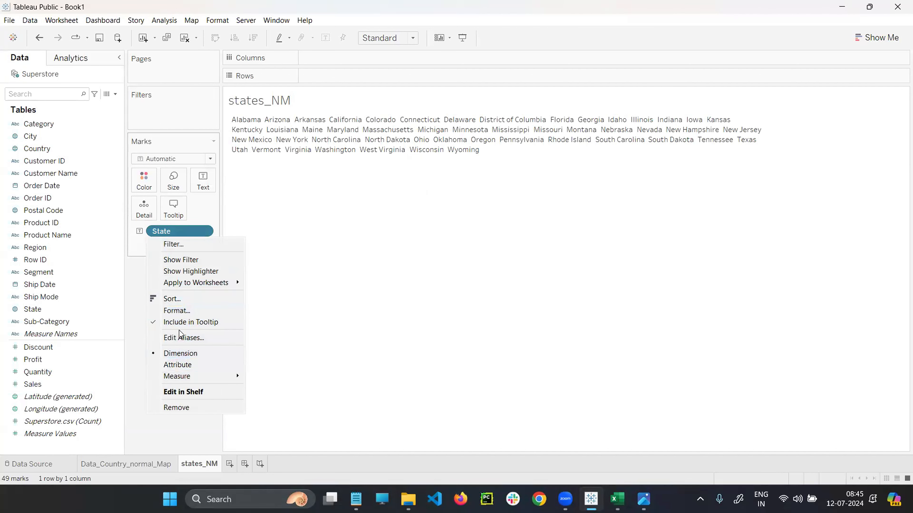
pyautogui.click(181, 408)
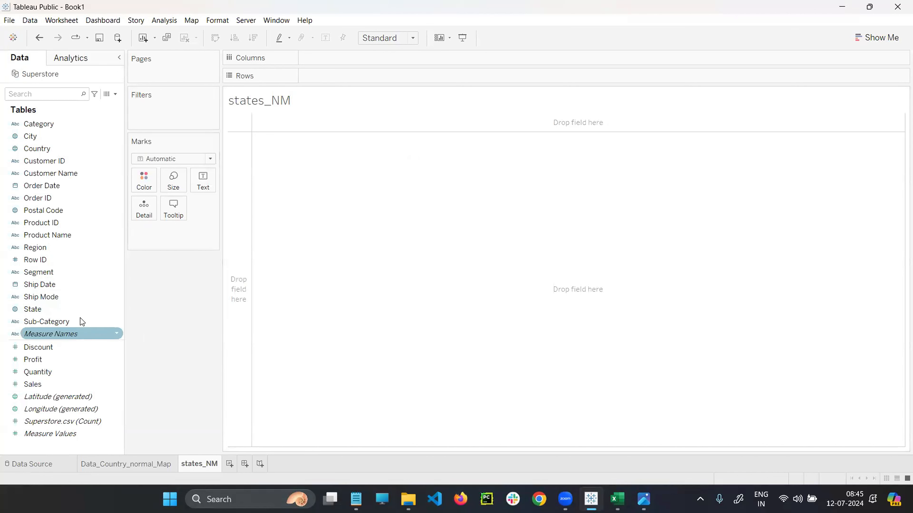
# Step: Plot State as a symbol map on the empty states_NM sheet, showing all of the United States
pyautogui.doubleClick(35, 309)
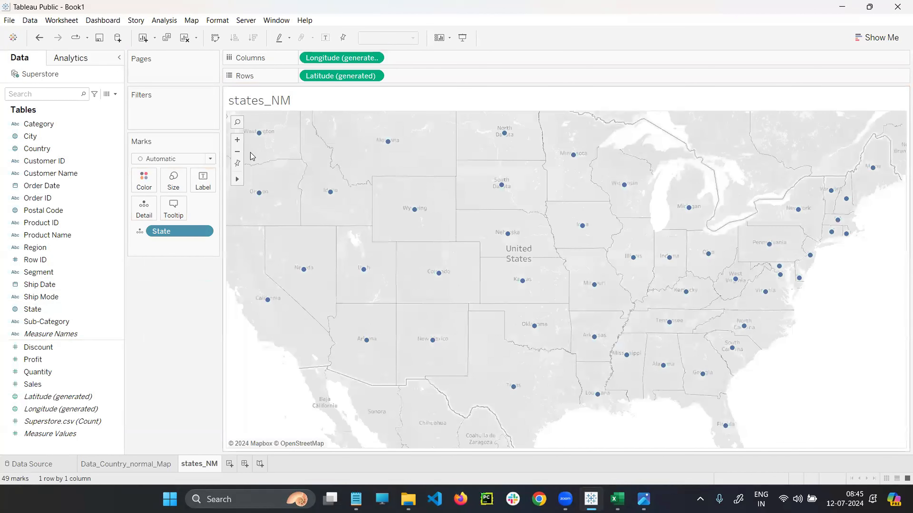
pyautogui.click(237, 152)
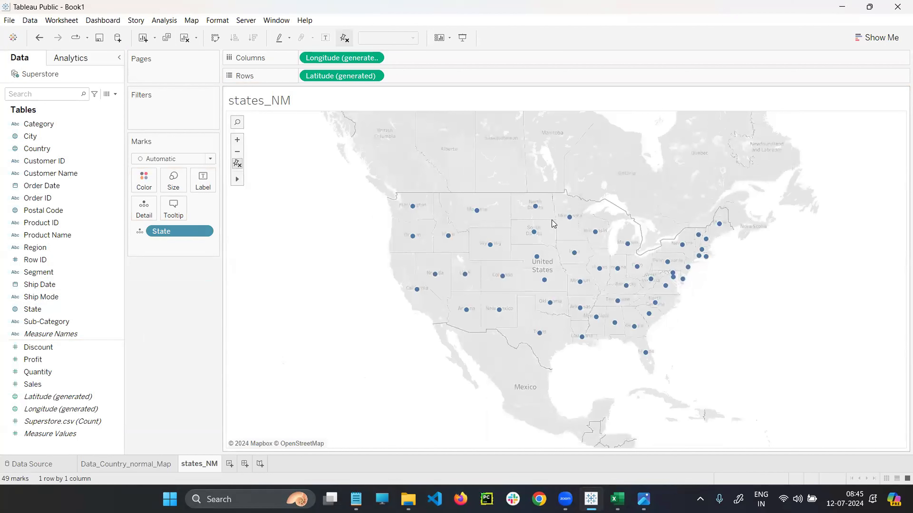
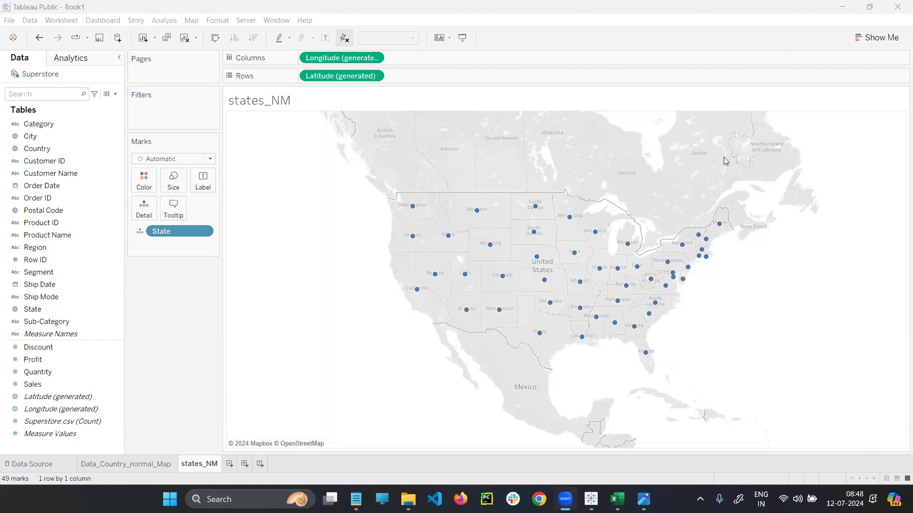
# Step: Box the plotted United States points in red and clear the annotation
pyautogui.moveTo(357, 170); pyautogui.dragTo(704, 339)
pyautogui.moveTo(629, 303); pyautogui.dragTo(735, 368)
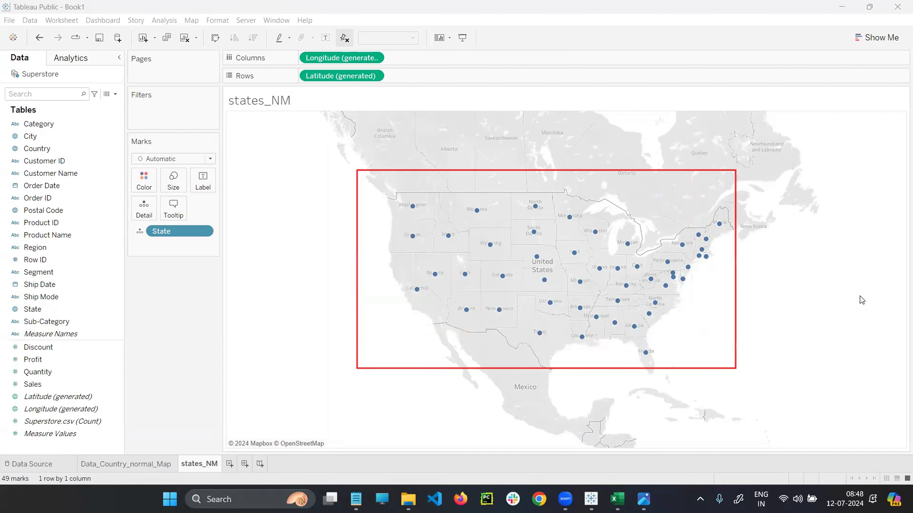
pyautogui.click(898, 54)
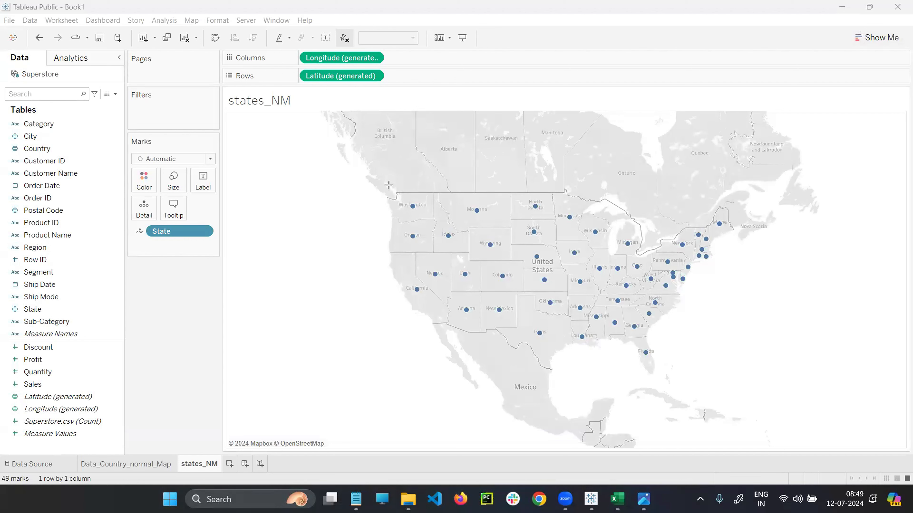
# Step: Mark the State field, the United States map, Maine and Washington with red boxes, and clear the annotations
pyautogui.moveTo(10, 301)
pyautogui.mouseDown()
pyautogui.moveTo(22, 324)
pyautogui.moveTo(64, 320)
pyautogui.mouseUp()
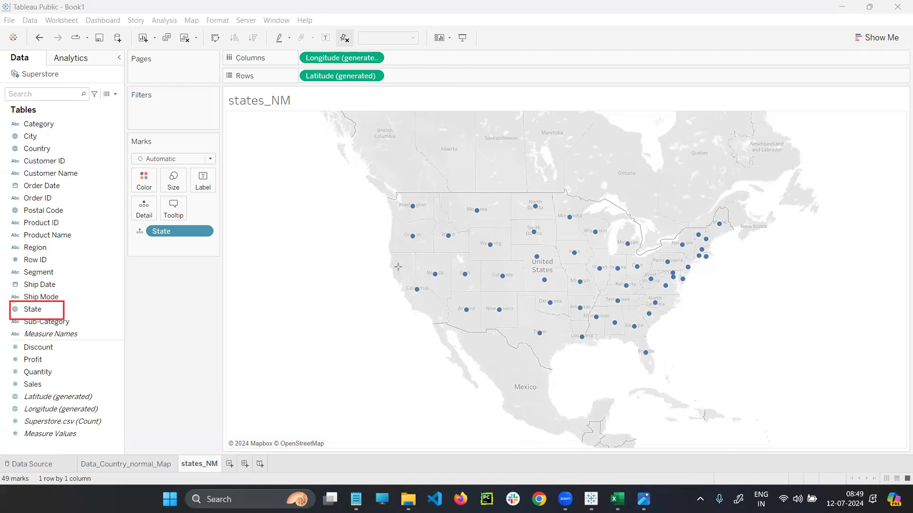
pyautogui.moveTo(371, 168)
pyautogui.mouseDown()
pyautogui.moveTo(372, 194)
pyautogui.moveTo(773, 383)
pyautogui.mouseUp()
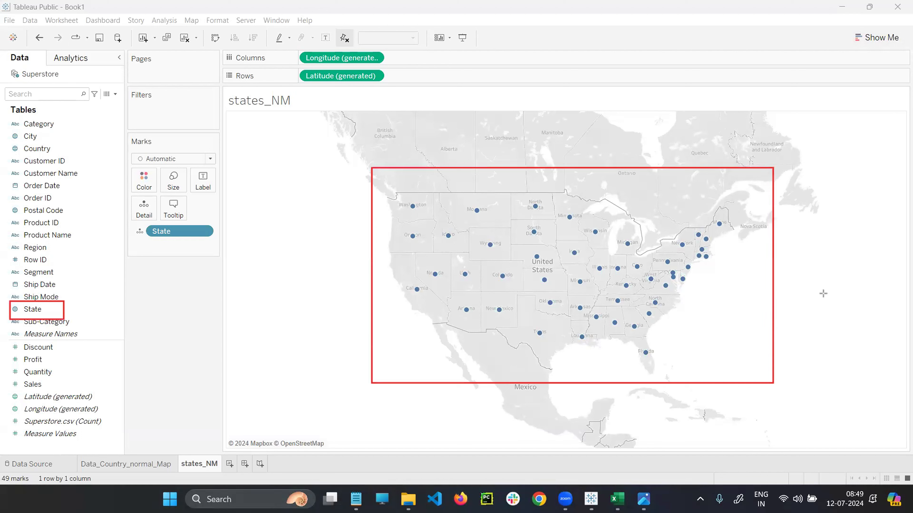
pyautogui.moveTo(713, 218); pyautogui.dragTo(729, 233)
pyautogui.moveTo(709, 213); pyautogui.dragTo(734, 232)
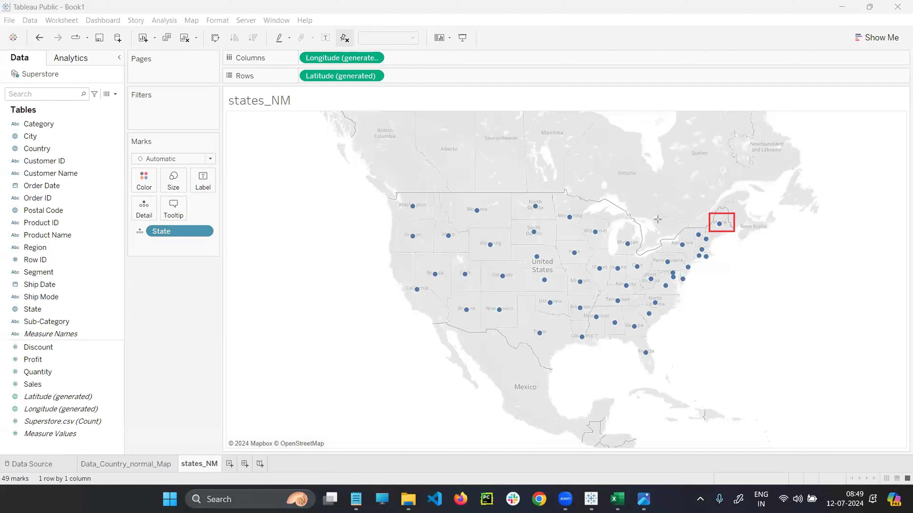
pyautogui.moveTo(383, 169)
pyautogui.mouseDown()
pyautogui.moveTo(397, 215)
pyautogui.moveTo(514, 301)
pyautogui.moveTo(748, 358)
pyautogui.mouseUp()
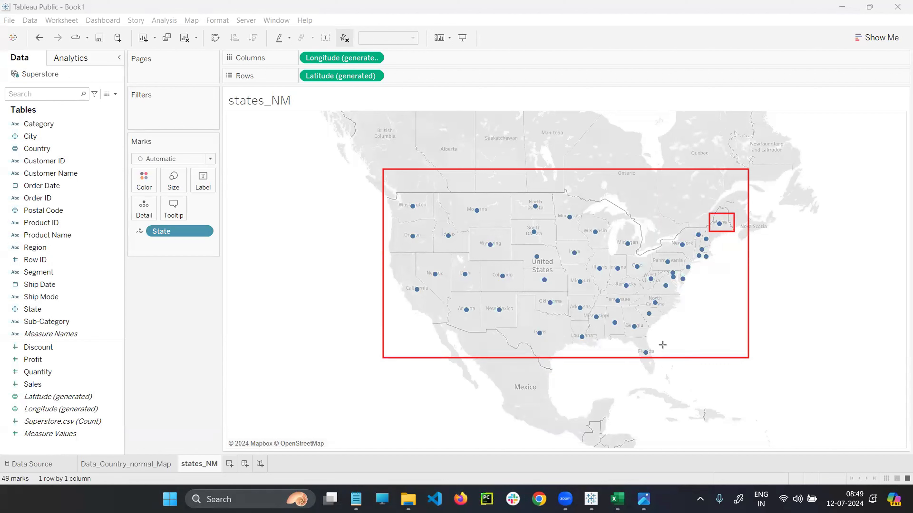
pyautogui.moveTo(404, 200); pyautogui.dragTo(429, 216)
pyautogui.press('e')
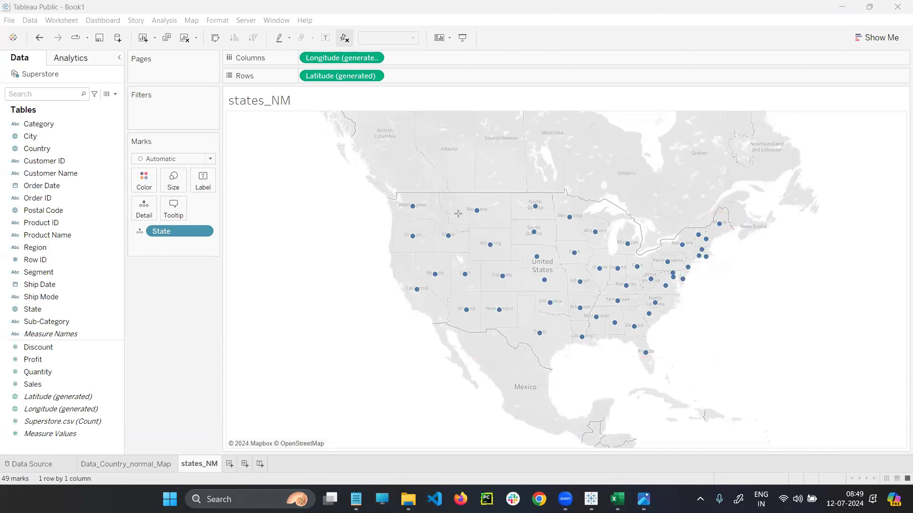
# Step: Box Washington and undo it, outline the California–Nevada area and the central states in red, and close the annotations
pyautogui.moveTo(401, 194); pyautogui.dragTo(425, 217)
pyautogui.hotkey('ctrl', 'z')
pyautogui.moveTo(392, 251); pyautogui.dragTo(445, 348)
pyautogui.moveTo(526, 195); pyautogui.dragTo(592, 353)
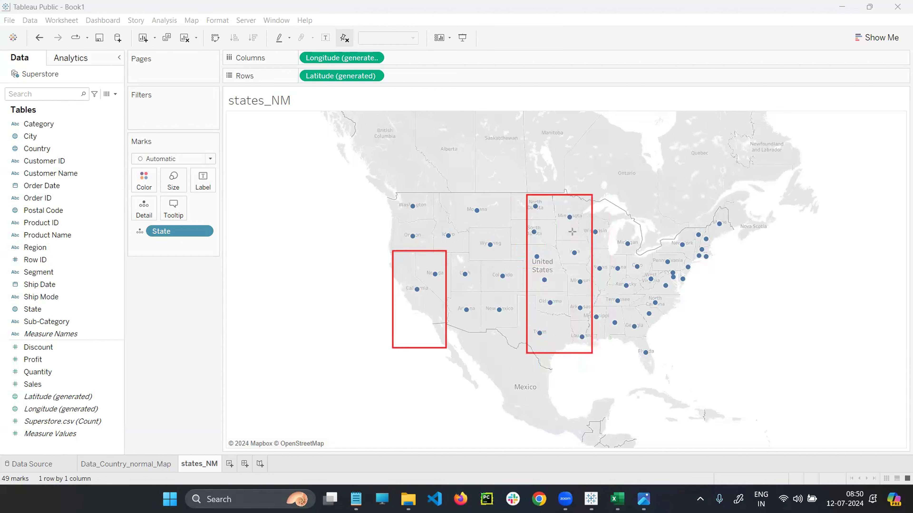
pyautogui.press('Escape')
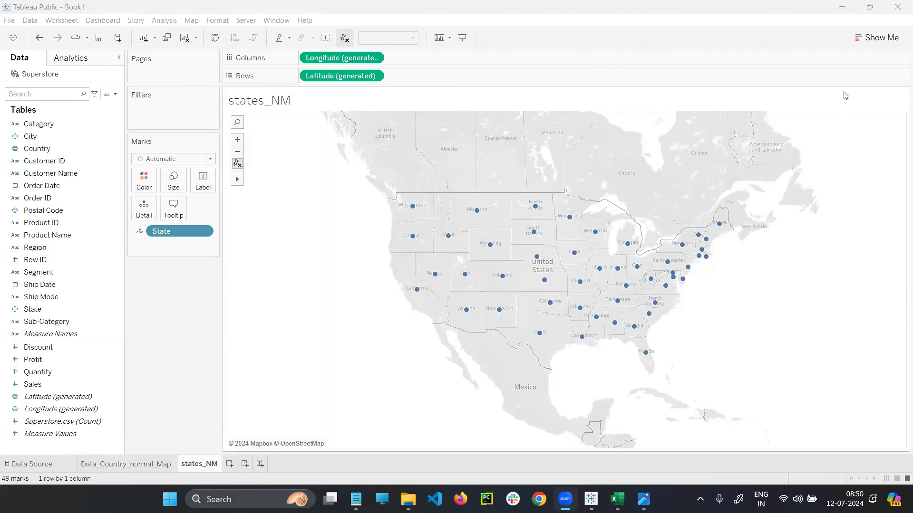
# Step: Review the symbol map and map requirements in Show Me, maximize the workbook window, and close the chart list
pyautogui.click(897, 40)
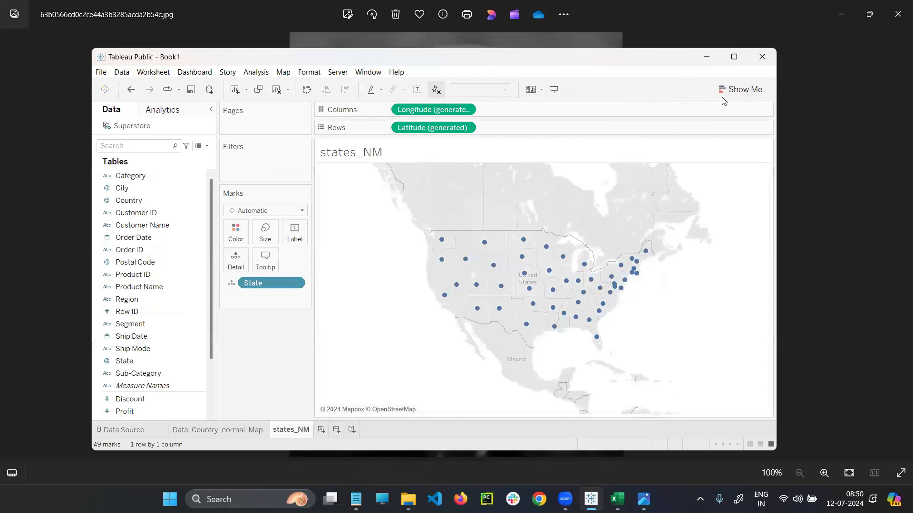
pyautogui.click(731, 89)
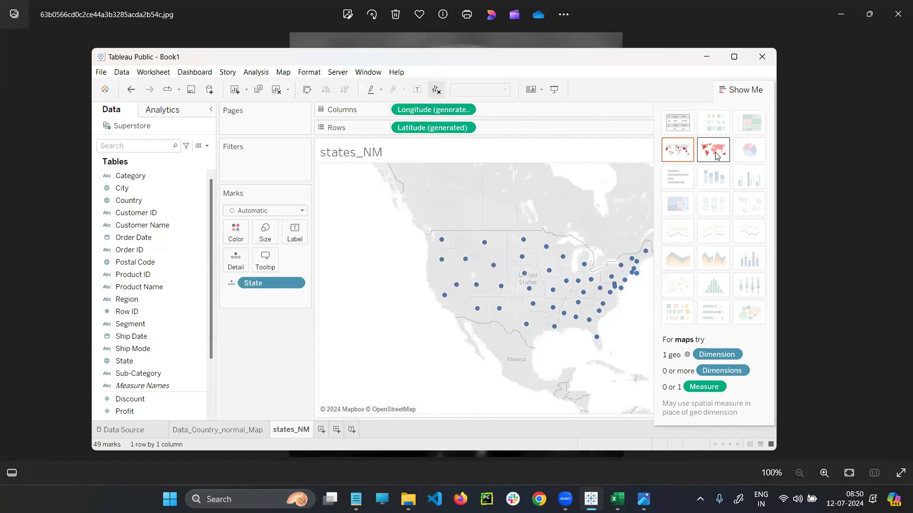
pyautogui.click(733, 57)
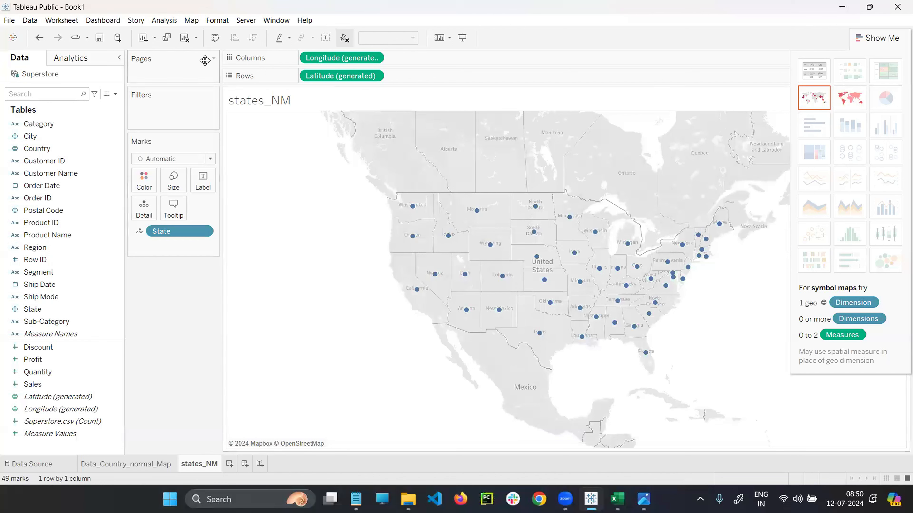
pyautogui.click(855, 39)
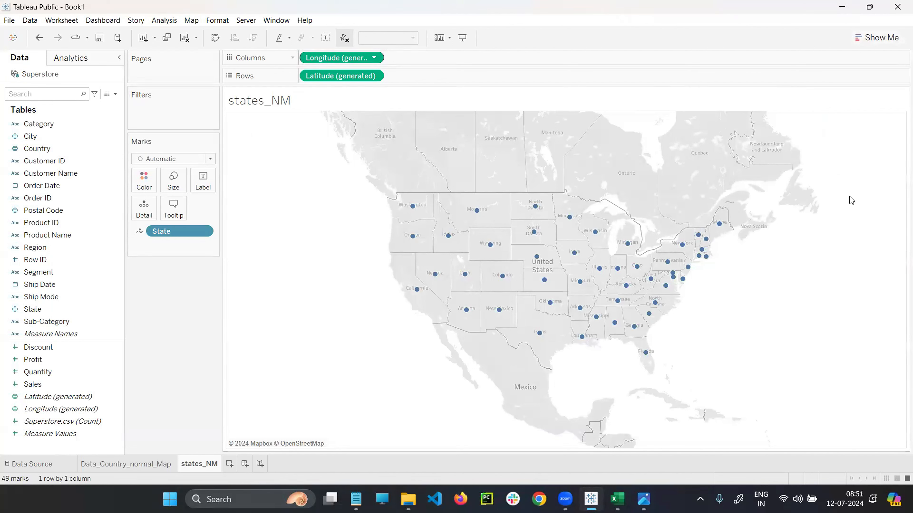
# Step: Open the field sort options on the Data Source page and sketch two red boxes joined by lines to represent related tables
pyautogui.moveTo(628, 293)
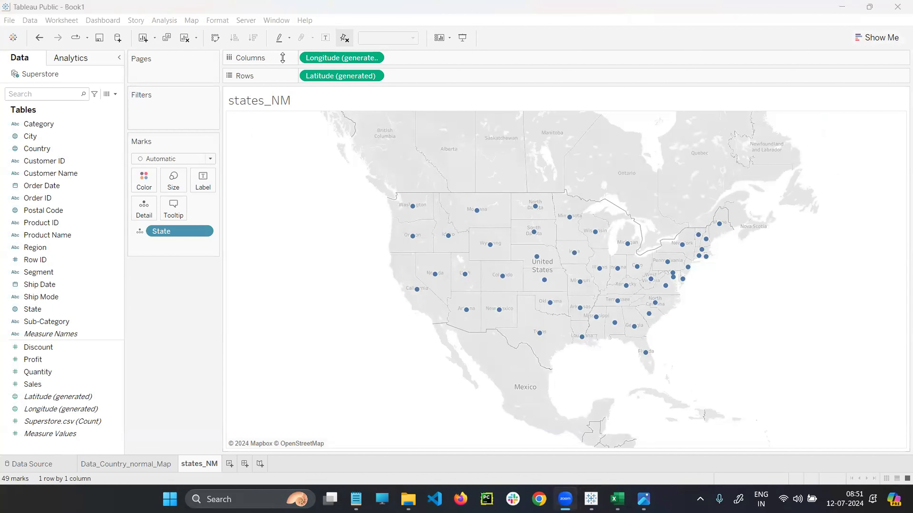
pyautogui.click(37, 465)
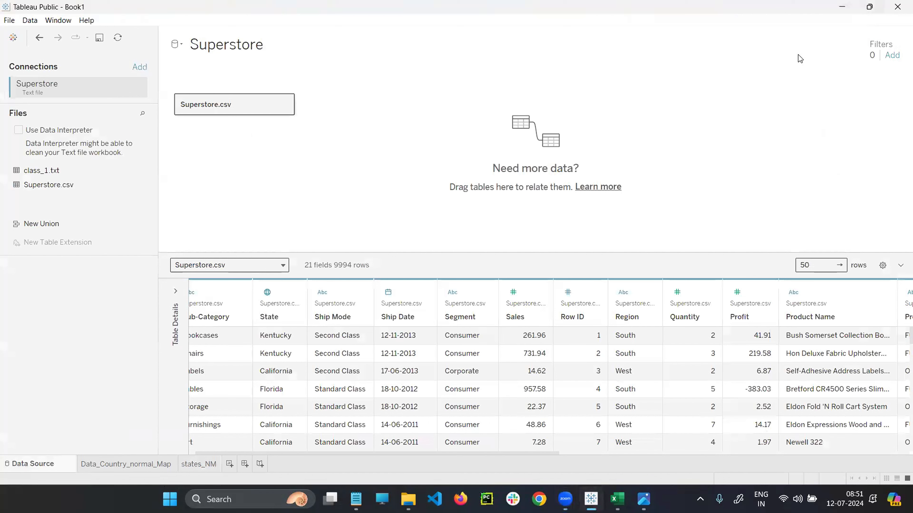
pyautogui.click(882, 264)
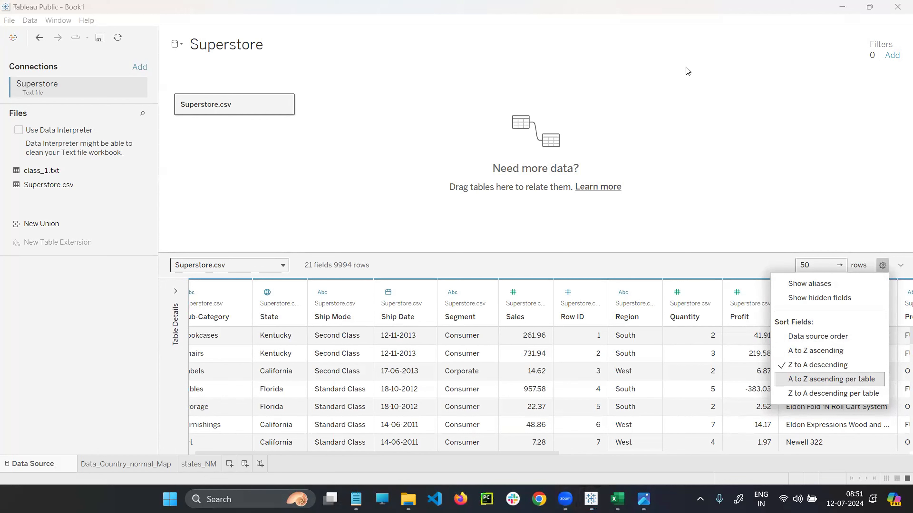
pyautogui.moveTo(118, 168); pyautogui.dragTo(238, 188)
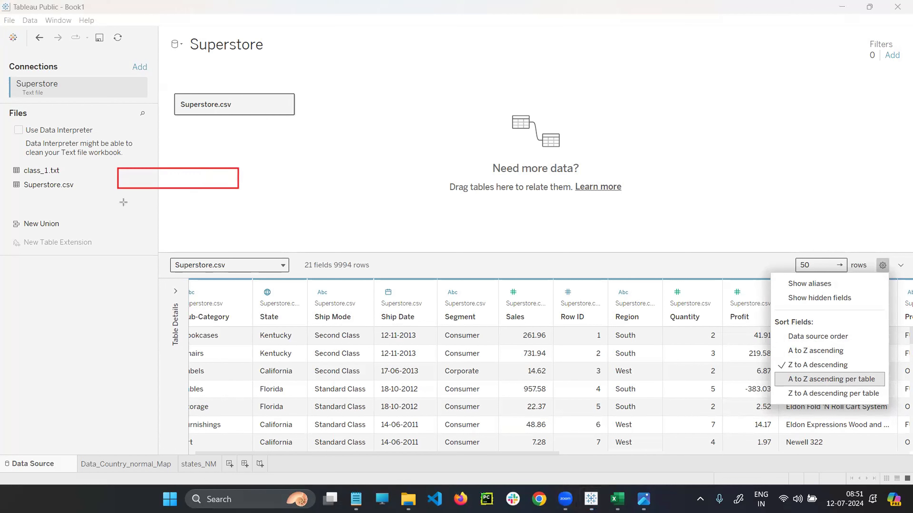
pyautogui.moveTo(118, 203)
pyautogui.mouseDown()
pyautogui.moveTo(160, 223)
pyautogui.moveTo(238, 222)
pyautogui.mouseUp()
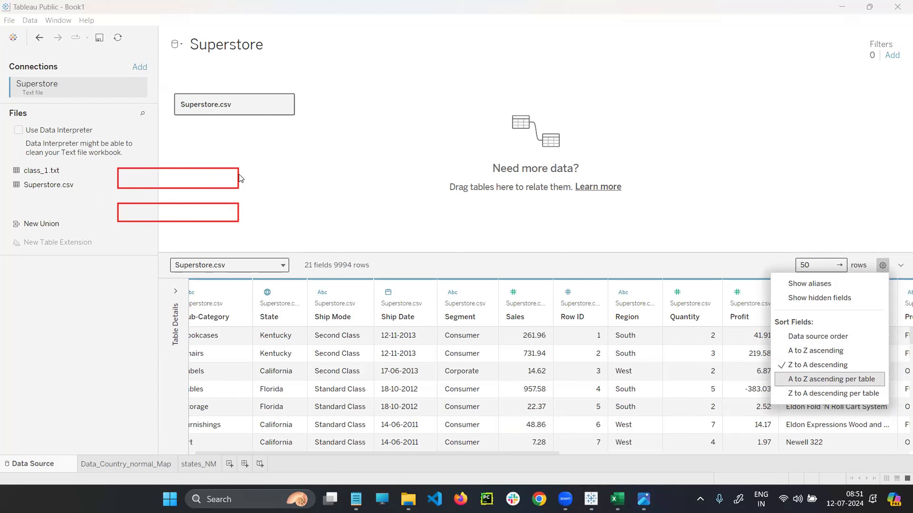
pyautogui.moveTo(238, 174); pyautogui.dragTo(310, 194)
pyautogui.moveTo(240, 205); pyautogui.dragTo(304, 195)
# Step: Circle the two per-table sort options, clear the marks, circle A to Z ascending and Z to A descending, and clear again
pyautogui.moveTo(802, 366)
pyautogui.mouseDown()
pyautogui.moveTo(777, 384)
pyautogui.moveTo(883, 383)
pyautogui.moveTo(803, 365)
pyautogui.mouseUp()
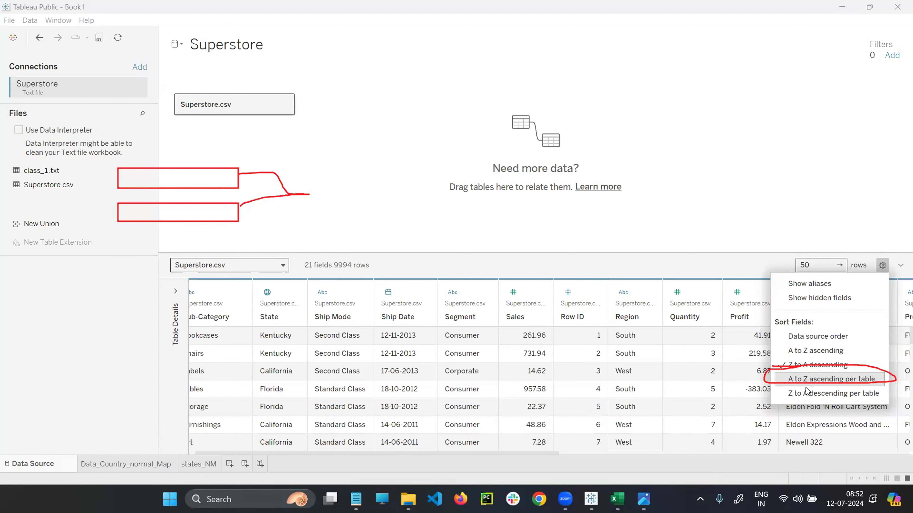
pyautogui.moveTo(779, 390)
pyautogui.mouseDown()
pyautogui.moveTo(819, 405)
pyautogui.moveTo(884, 394)
pyautogui.moveTo(760, 389)
pyautogui.moveTo(768, 402)
pyautogui.moveTo(775, 381)
pyautogui.moveTo(772, 393)
pyautogui.mouseUp()
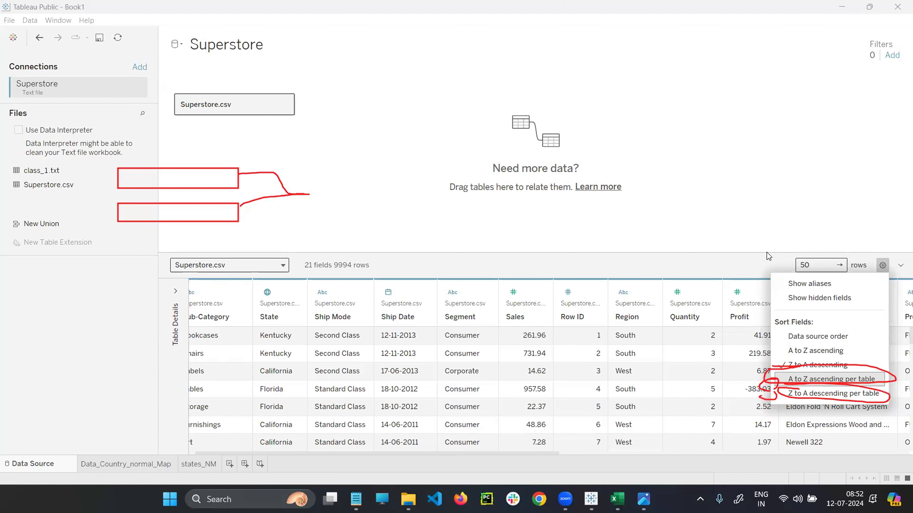
pyautogui.click(772, 89)
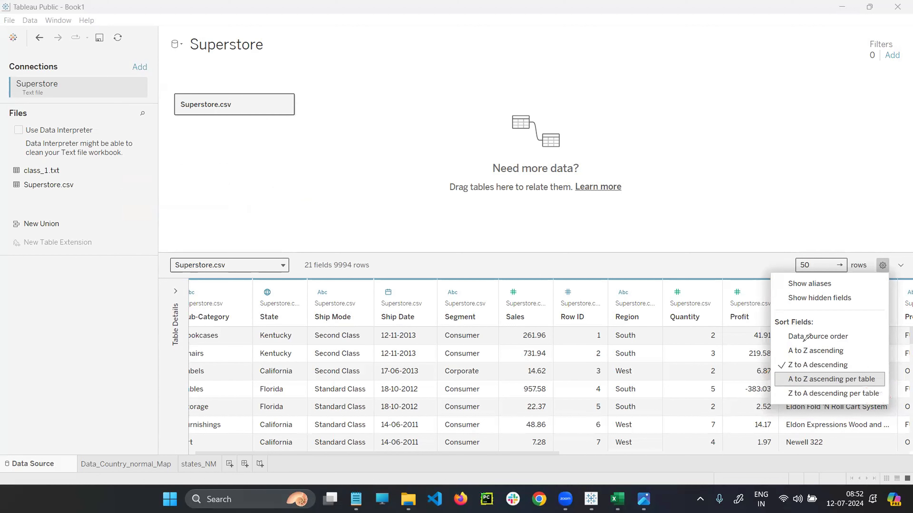
pyautogui.moveTo(798, 345)
pyautogui.mouseDown()
pyautogui.moveTo(773, 361)
pyautogui.moveTo(867, 368)
pyautogui.moveTo(784, 348)
pyautogui.moveTo(800, 343)
pyautogui.mouseUp()
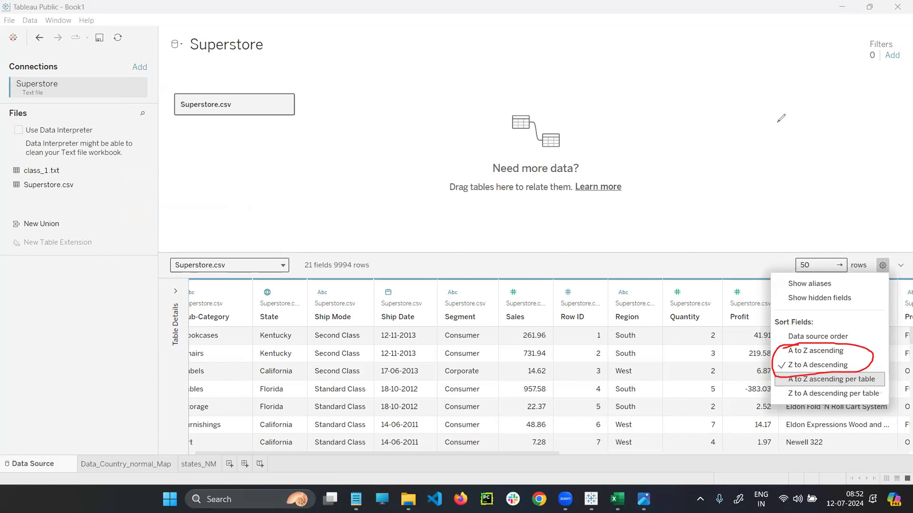
pyautogui.click(771, 85)
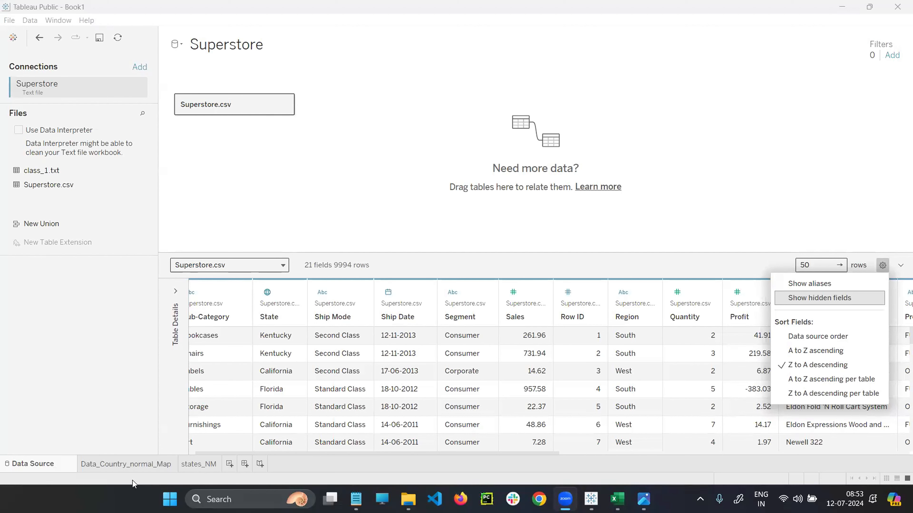
# Step: Show the Data_Country_normal_Map sheet, box the Postal Code field in red, and draw two stacked red boxes over the map
pyautogui.click(147, 471)
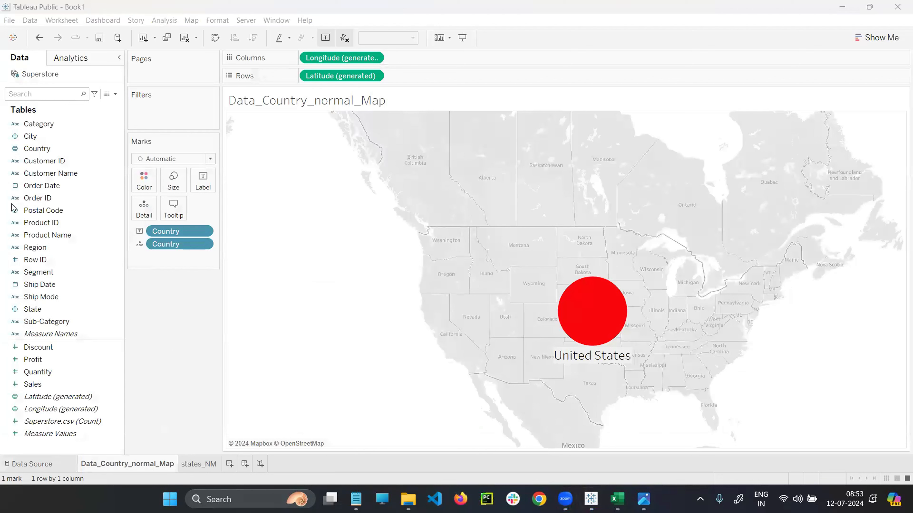
pyautogui.moveTo(21, 204); pyautogui.dragTo(69, 217)
pyautogui.moveTo(485, 109); pyautogui.dragTo(549, 123)
pyautogui.moveTo(488, 143); pyautogui.dragTo(549, 141)
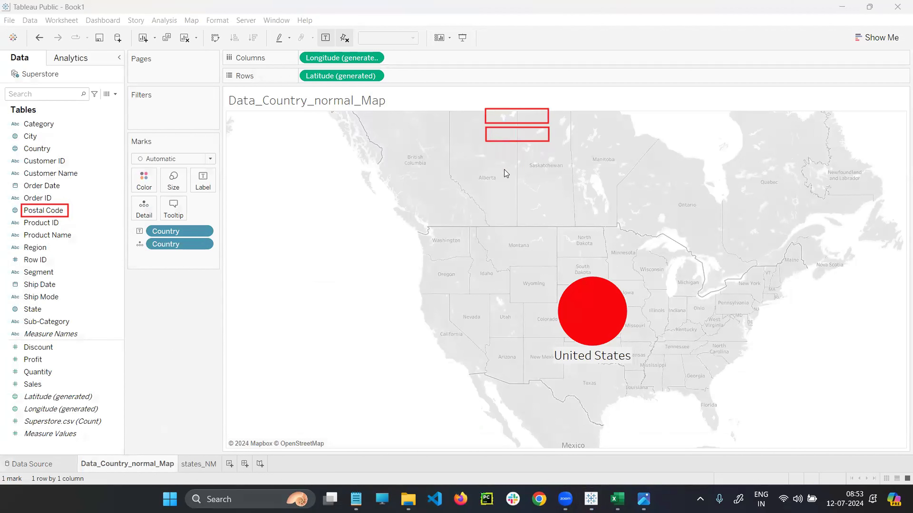